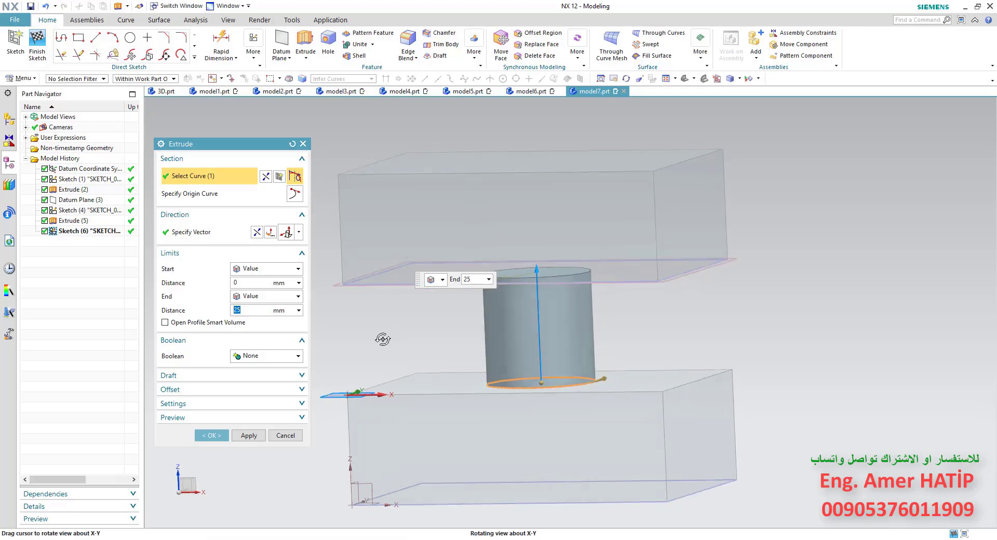
Step: Set the cylinder extrusion to run from a start distance of -10 mm to an end distance of 35 mm
left_click(244, 283)
type("-1")
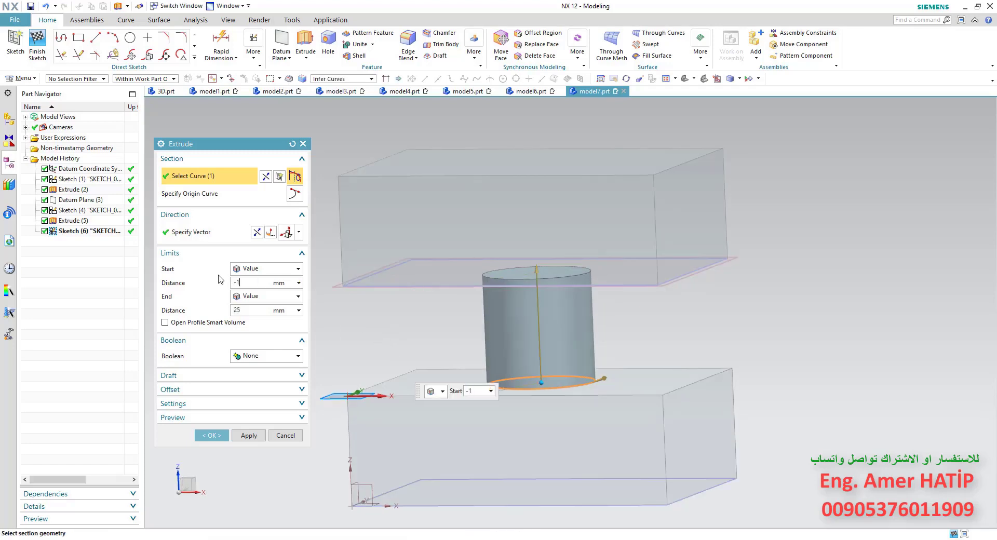
left_click(250, 310)
type("35")
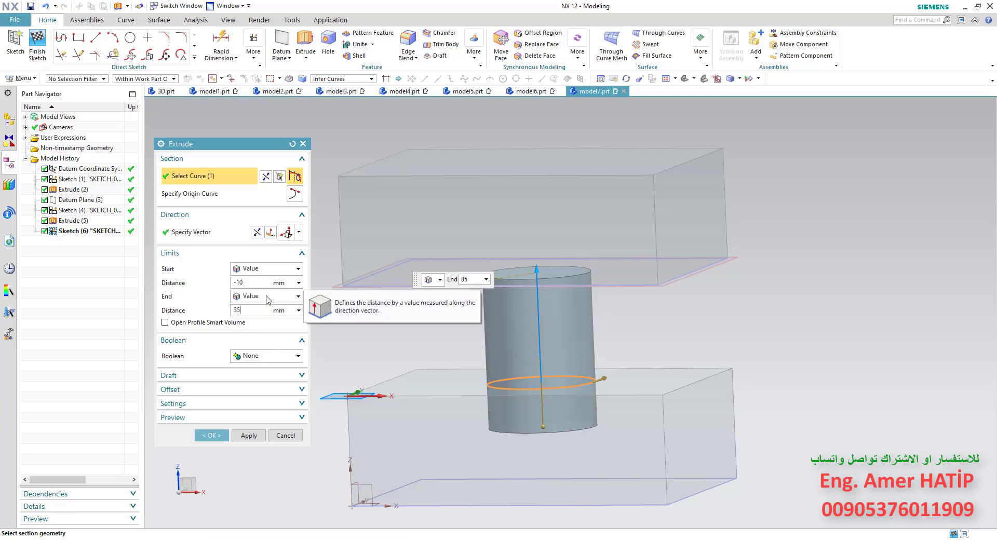
key("Return")
middle_click_drag(401, 336, 388, 329)
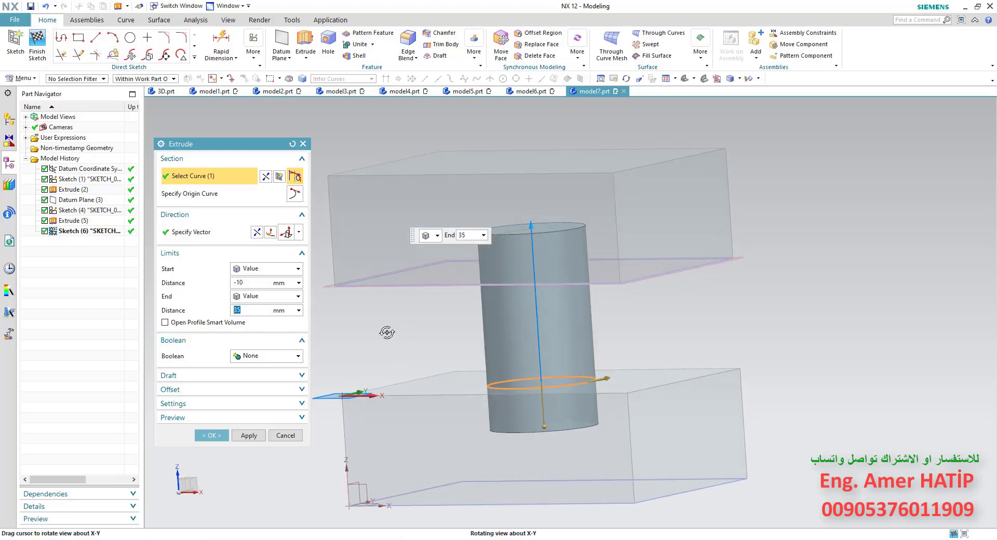
left_click(250, 282)
left_click(248, 307)
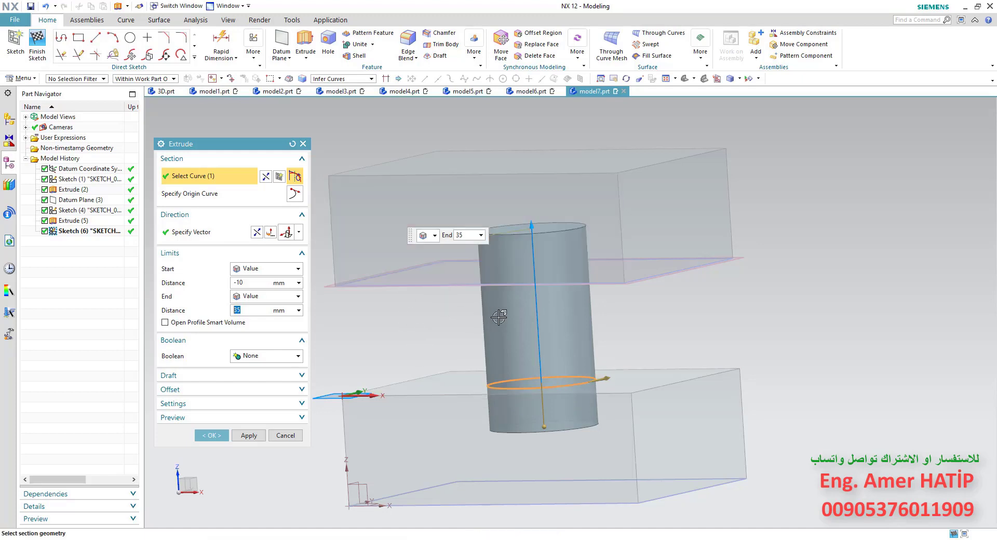
middle_click_drag(426, 322, 475, 323)
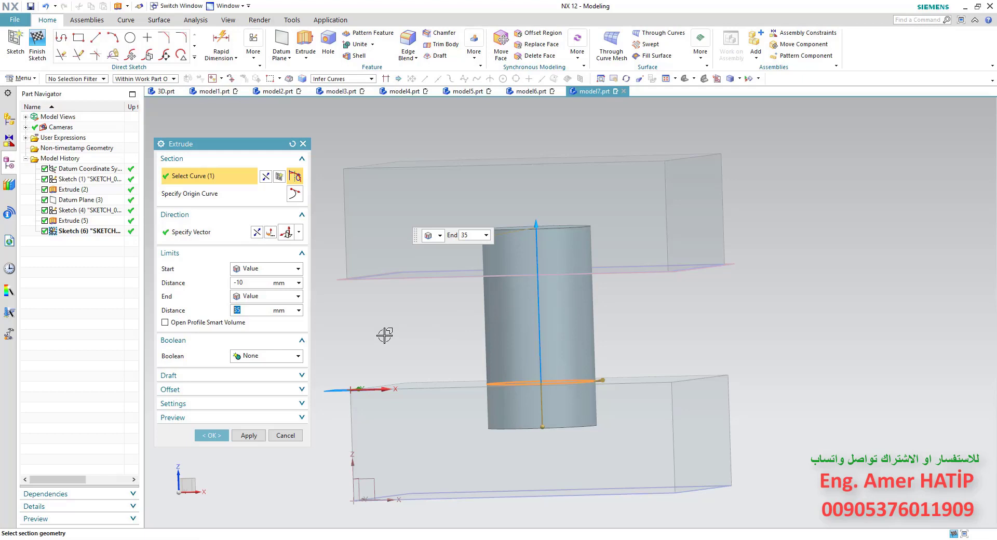
Step: Set the extrusion's Boolean to Unite with the top block as the target body
left_click(291, 356)
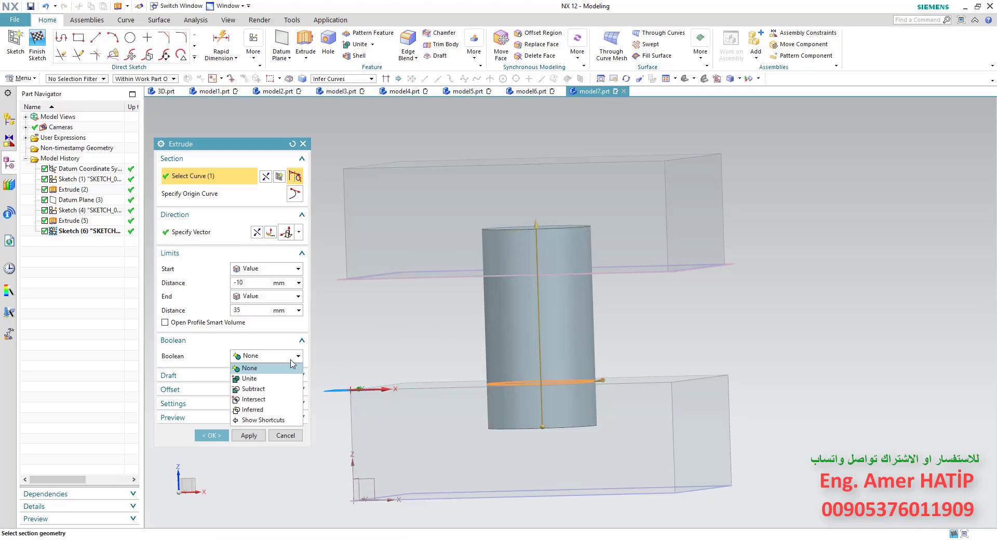
left_click(265, 382)
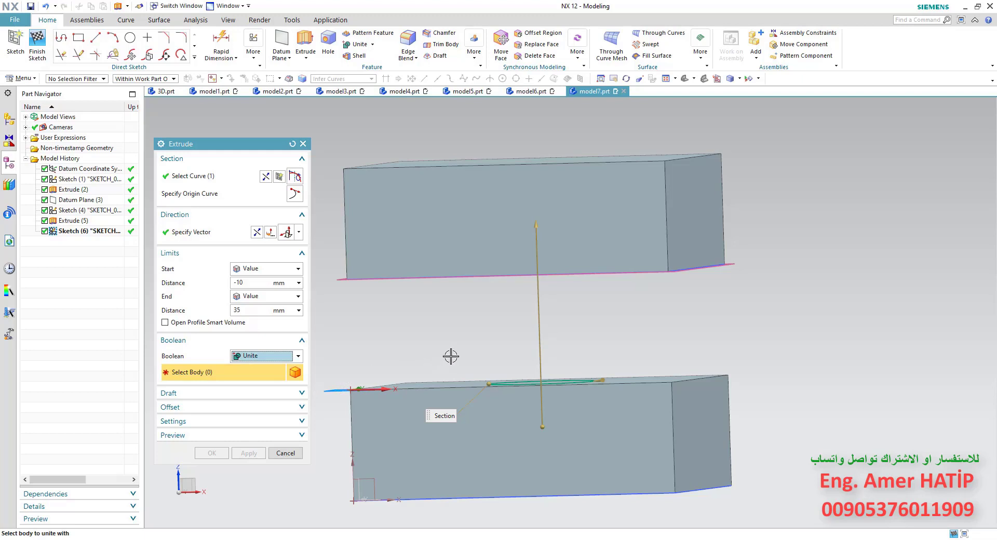
left_click(392, 412)
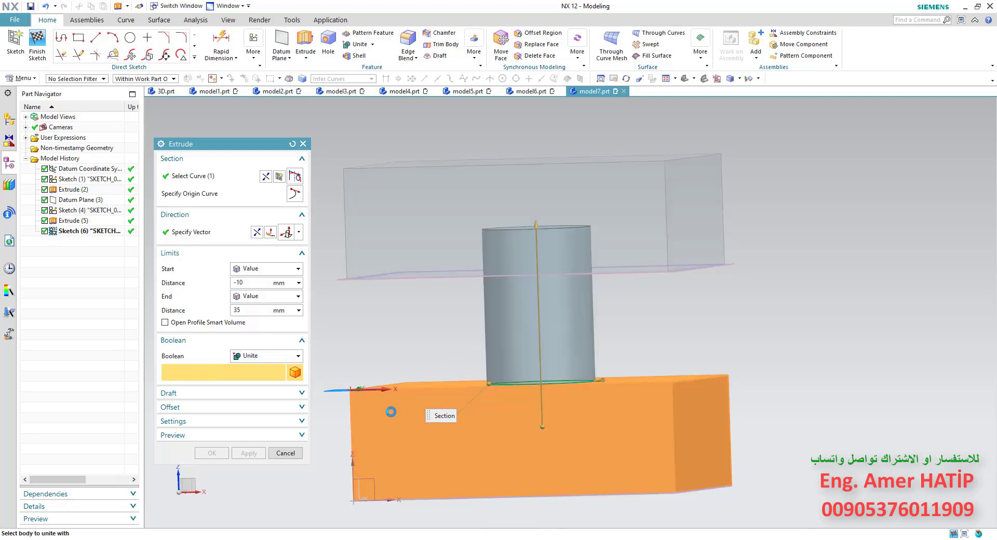
left_click(403, 232)
left_click(390, 408)
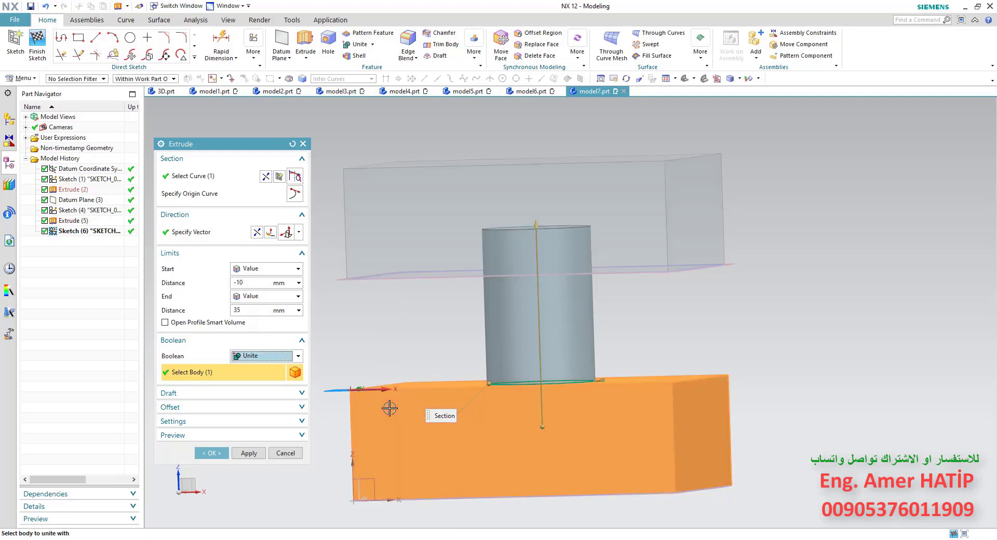
left_click(403, 240)
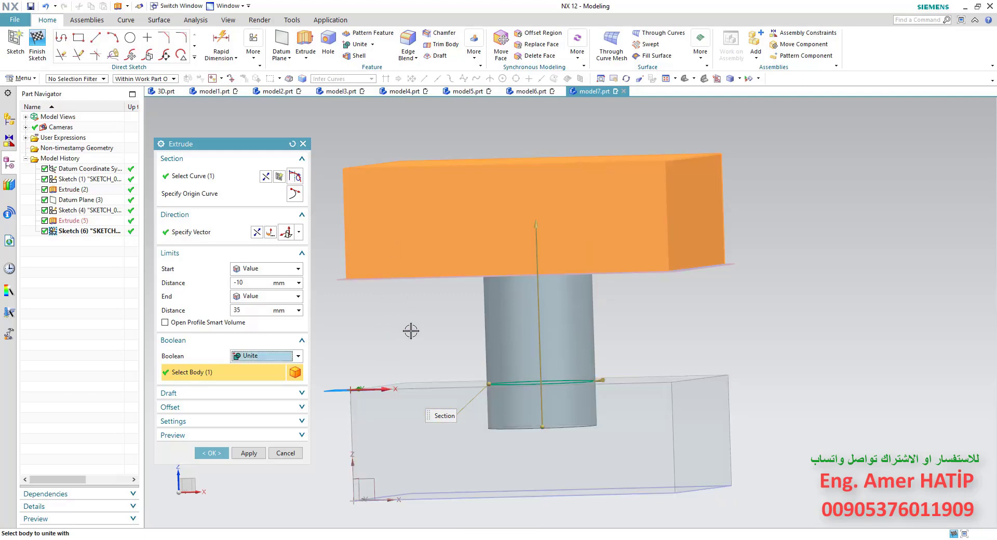
middle_click_drag(411, 330, 432, 341)
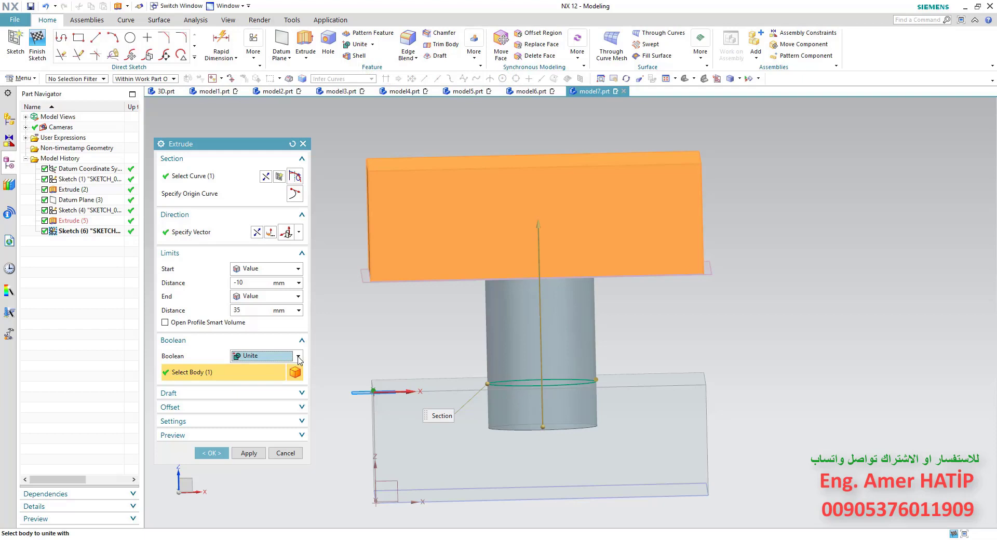
middle_click_drag(391, 325, 398, 312)
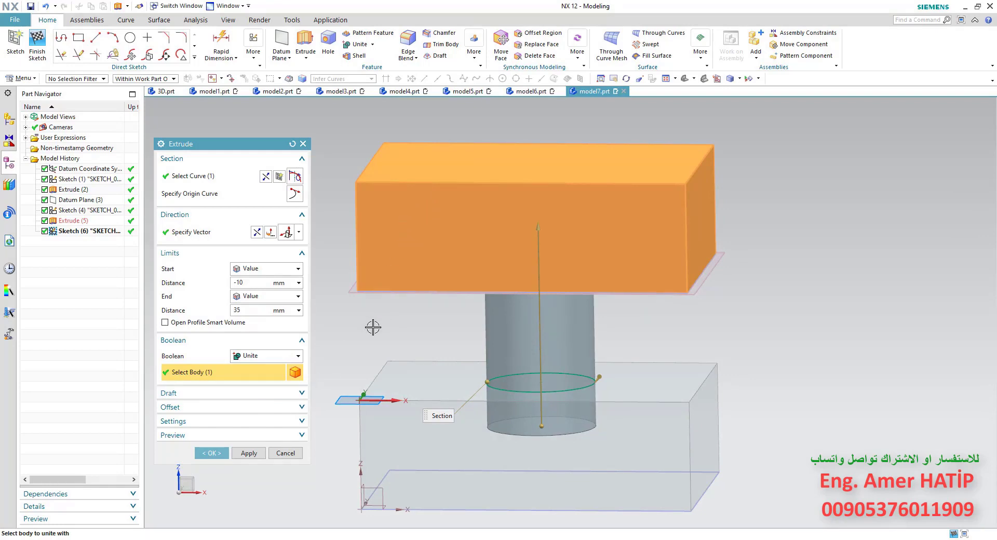
left_click(220, 456)
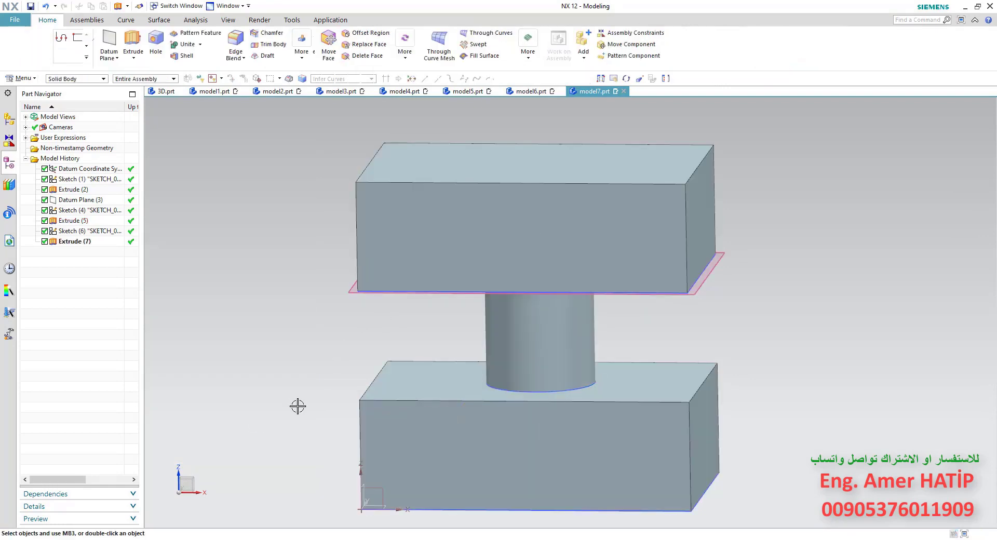
middle_click_drag(363, 360, 363, 349)
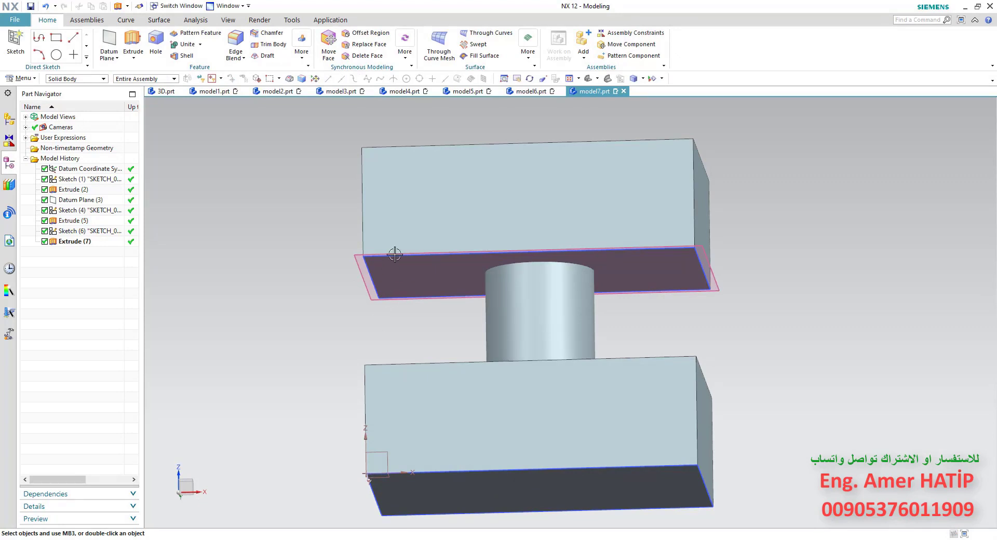
middle_click_drag(408, 235, 405, 265)
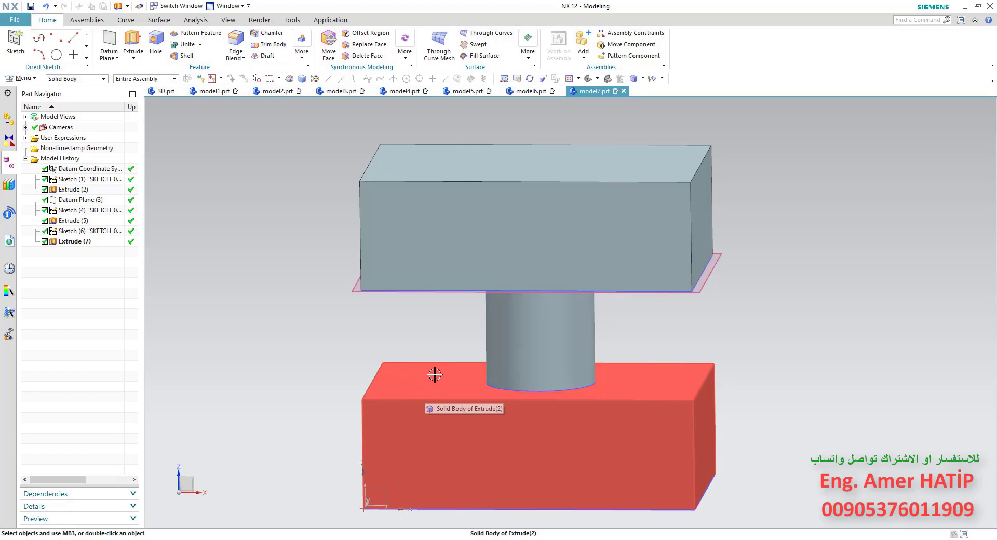
left_click(435, 374)
key("ctrl+b")
middle_click_drag(430, 429, 473, 428)
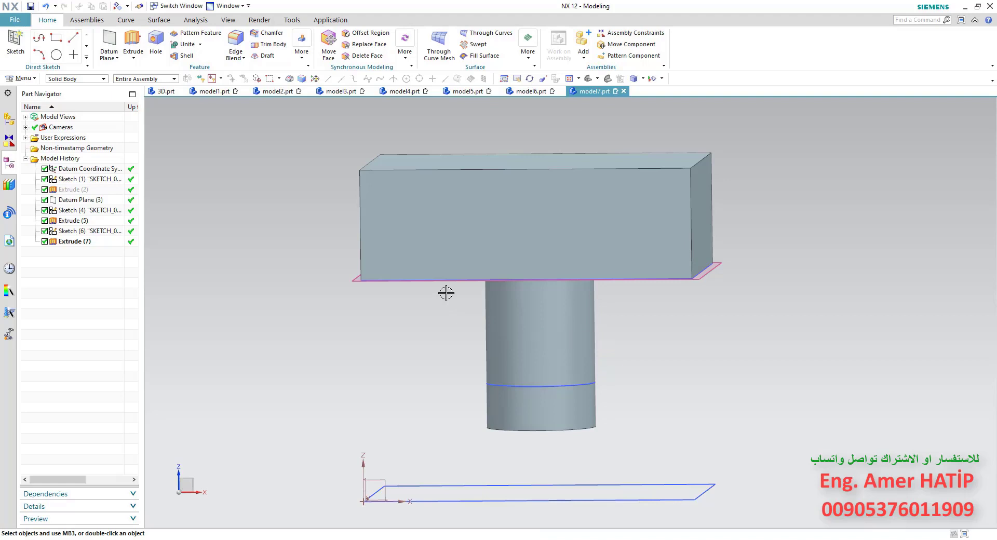
key("ctrl+z")
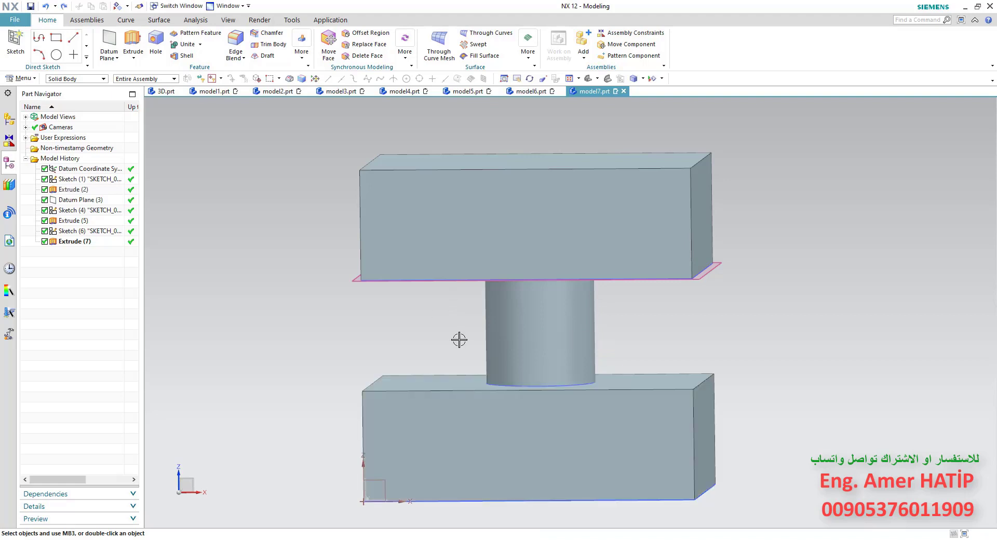
middle_click_drag(458, 338, 433, 342)
Step: Edit Extrude (7) to keep Unite but target the bottom block instead
double_click(75, 242)
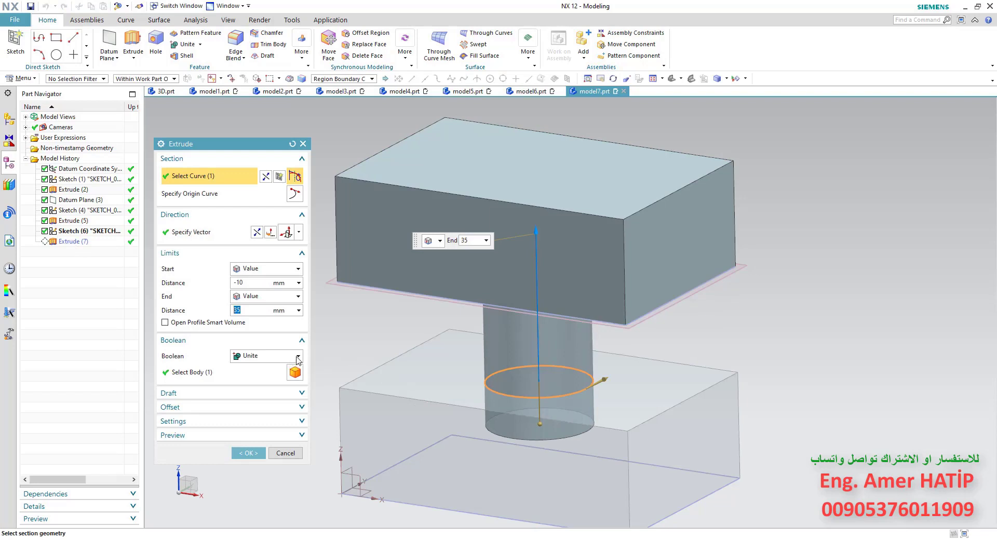
left_click(298, 356)
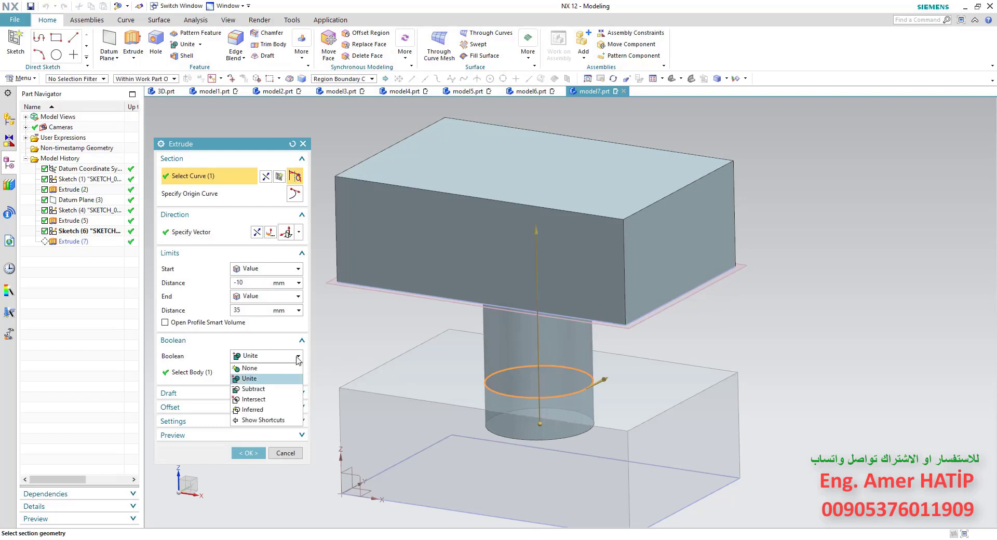
left_click(197, 374)
left_click(208, 377)
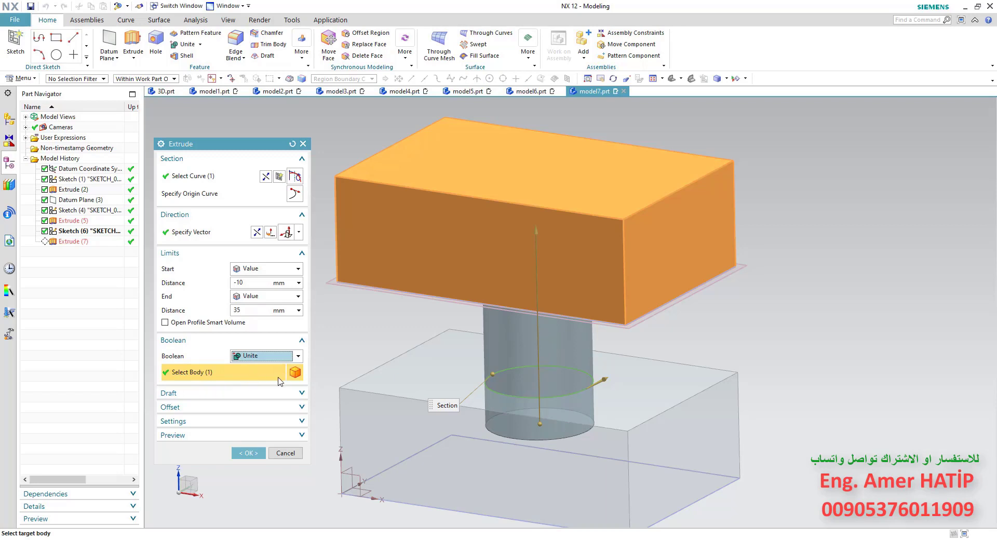
left_click(383, 385)
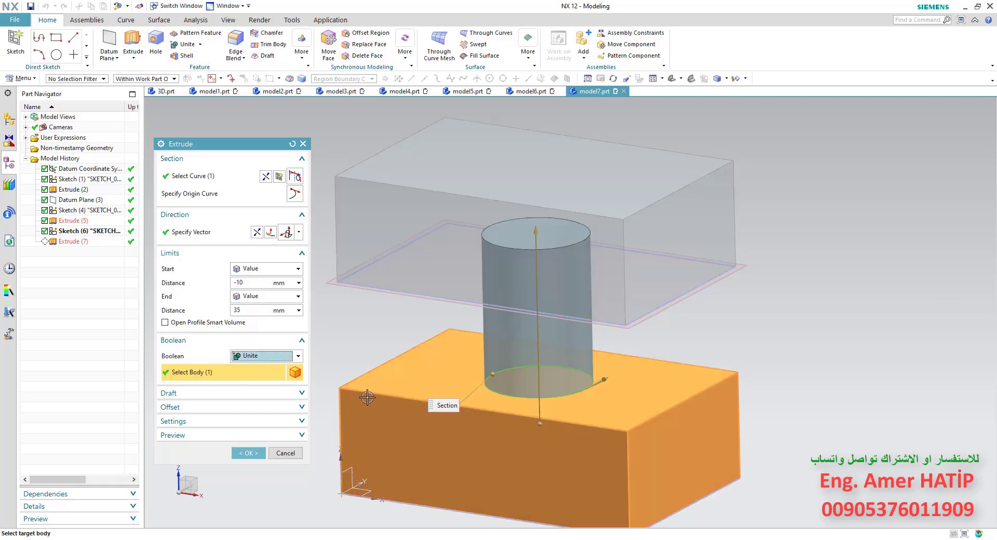
left_click(248, 452)
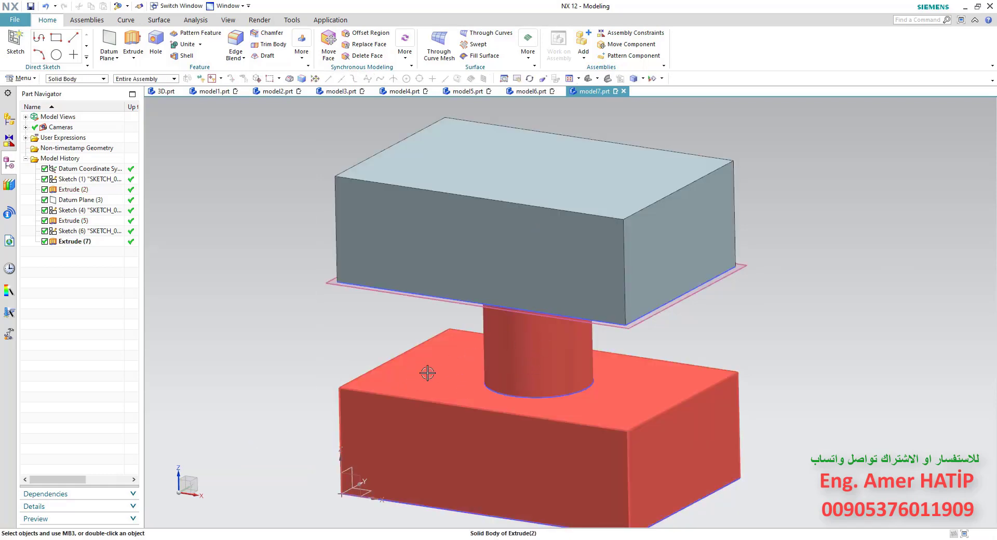
Step: Hide the top block, then undo to bring it back
left_click(450, 234)
key("ctrl+b")
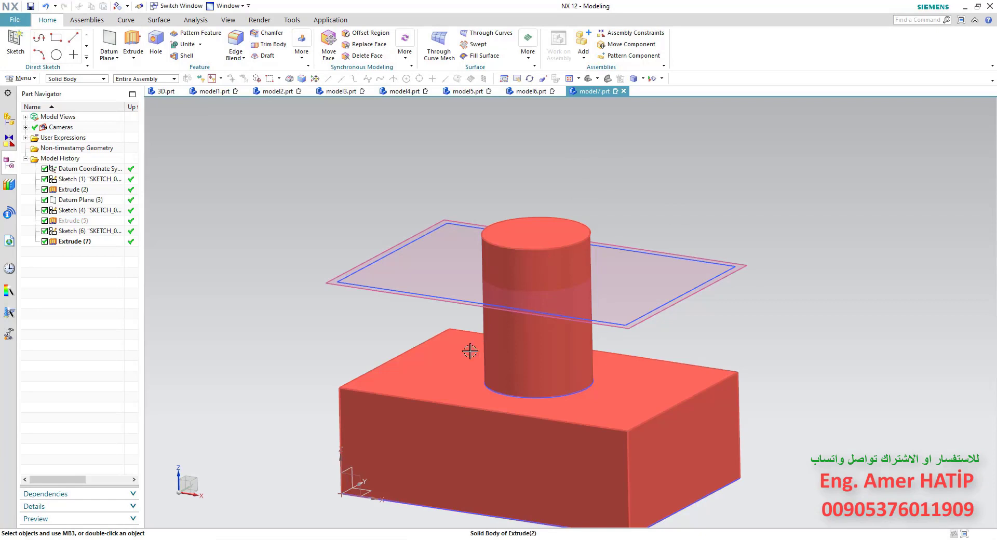
scroll(458, 373, "down", 1)
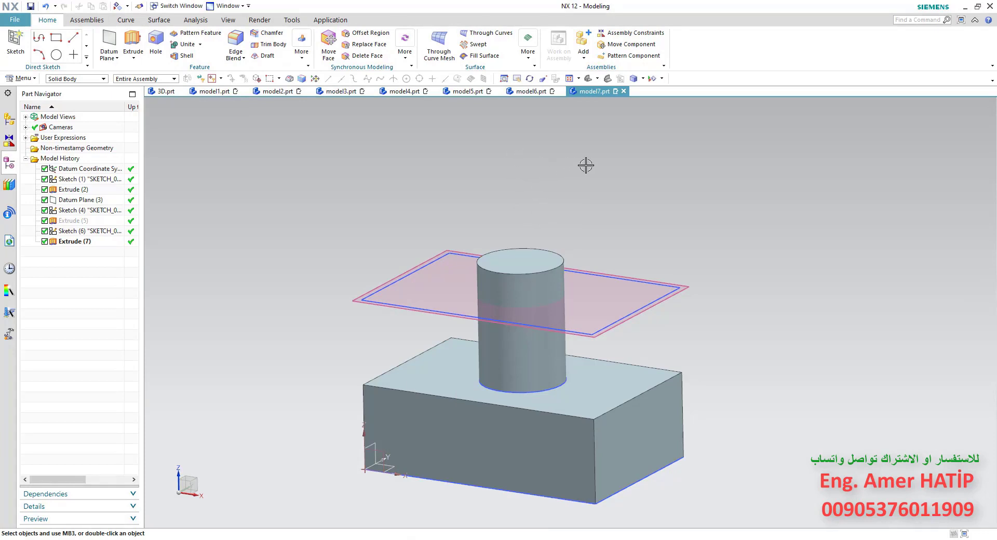
key("ctrl+z")
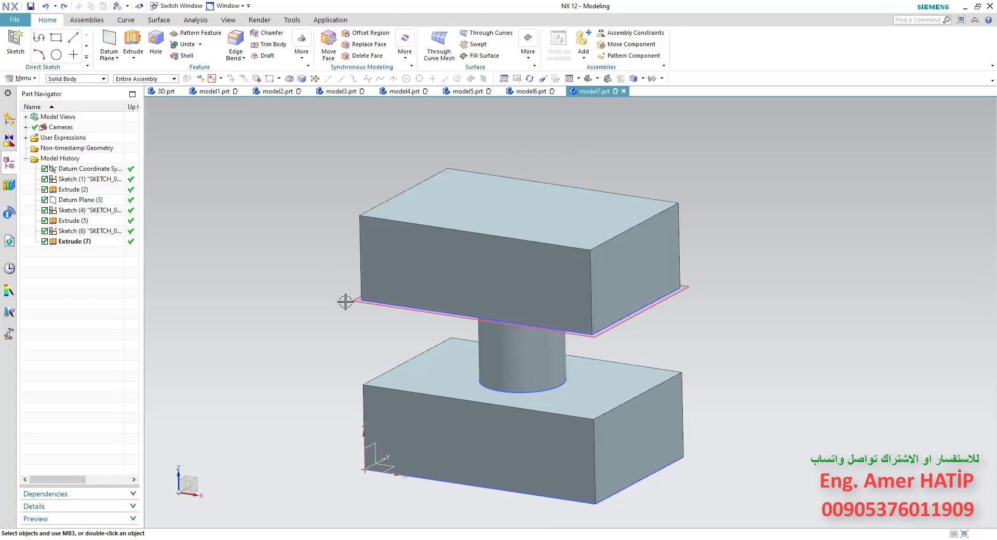
Step: Edit Extrude (7), trying Subtract before settling on Boolean None so the cylinder stands alone
double_click(73, 242)
left_click(252, 356)
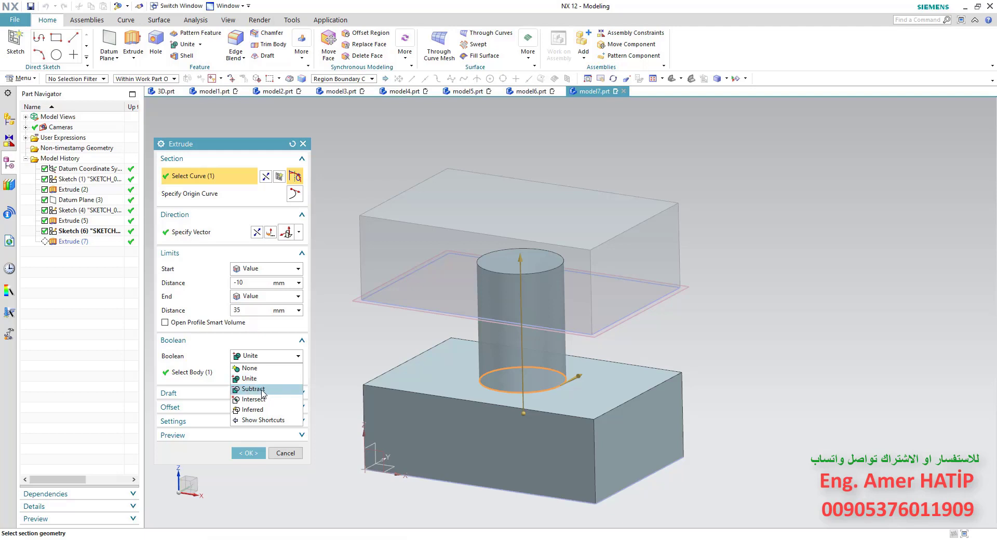
left_click(262, 390)
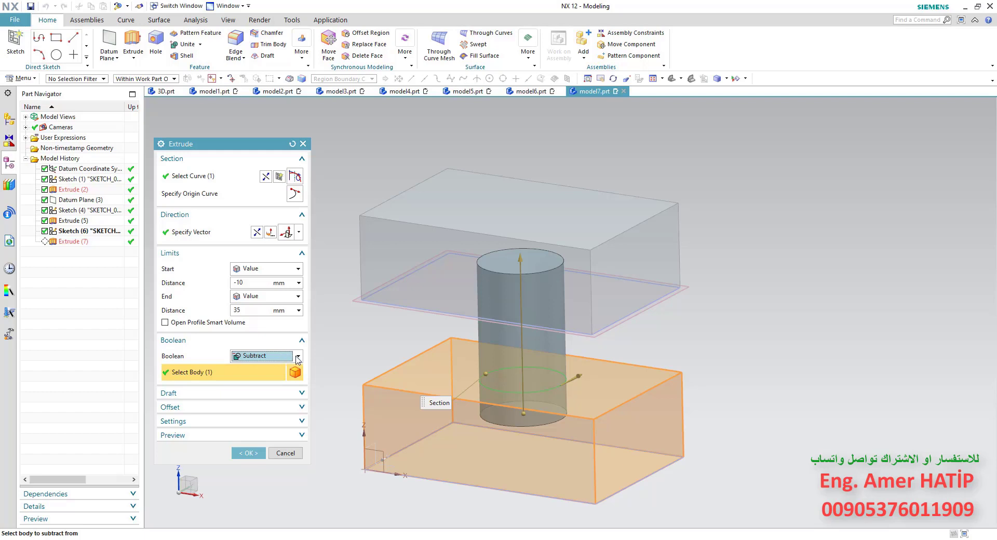
left_click(298, 357)
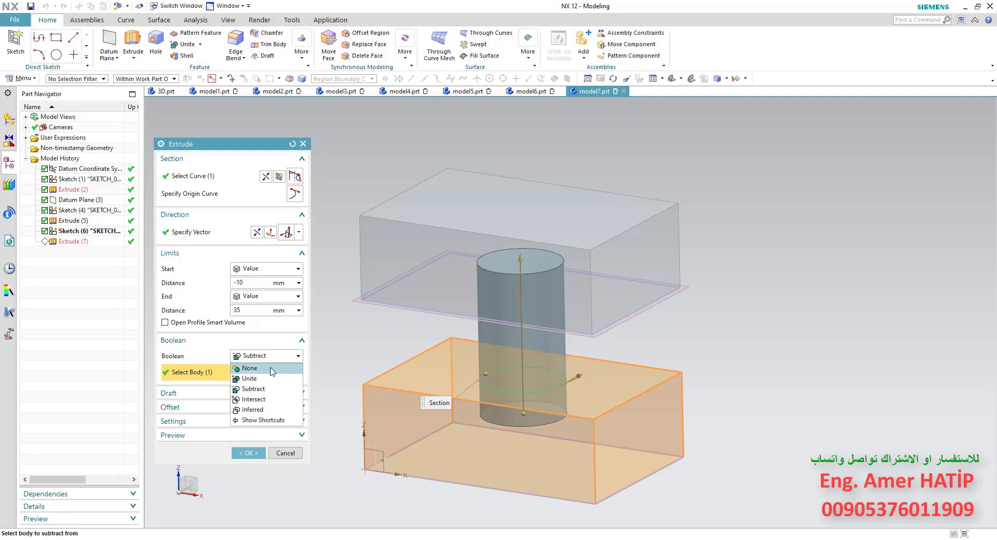
left_click(272, 368)
left_click(249, 434)
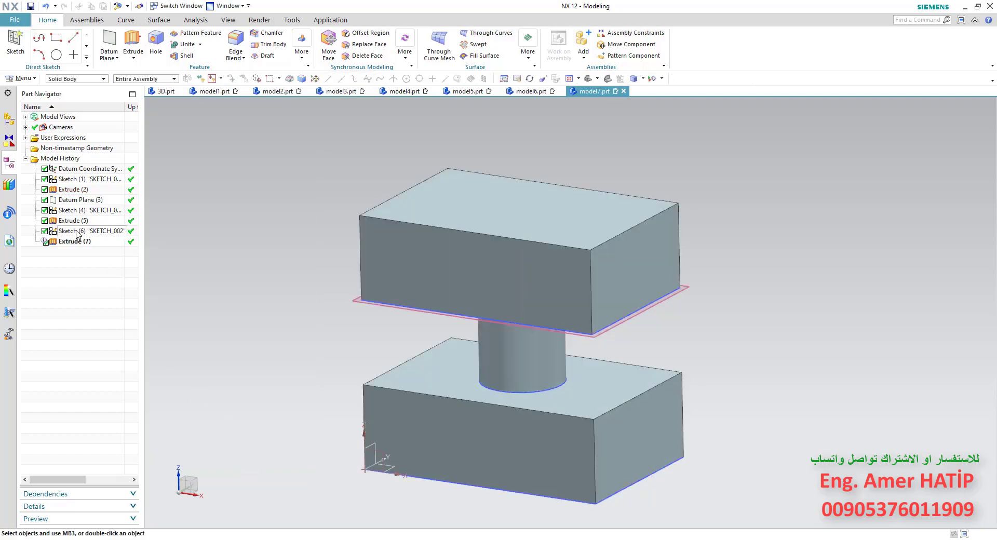
Step: Delete Sketch (6) and the cylinder Extrude (7)
left_click(78, 232)
left_click(75, 242, "shift")
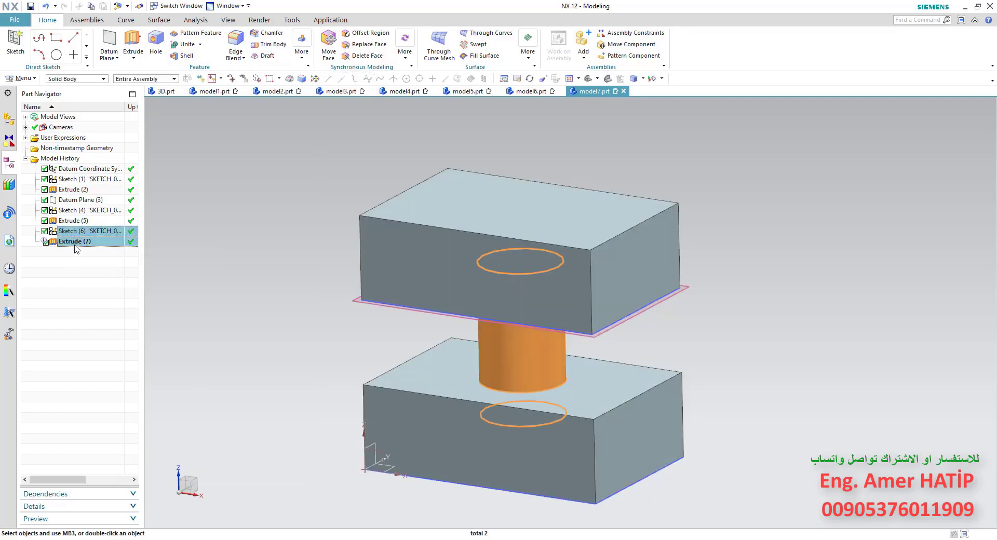
key("Delete")
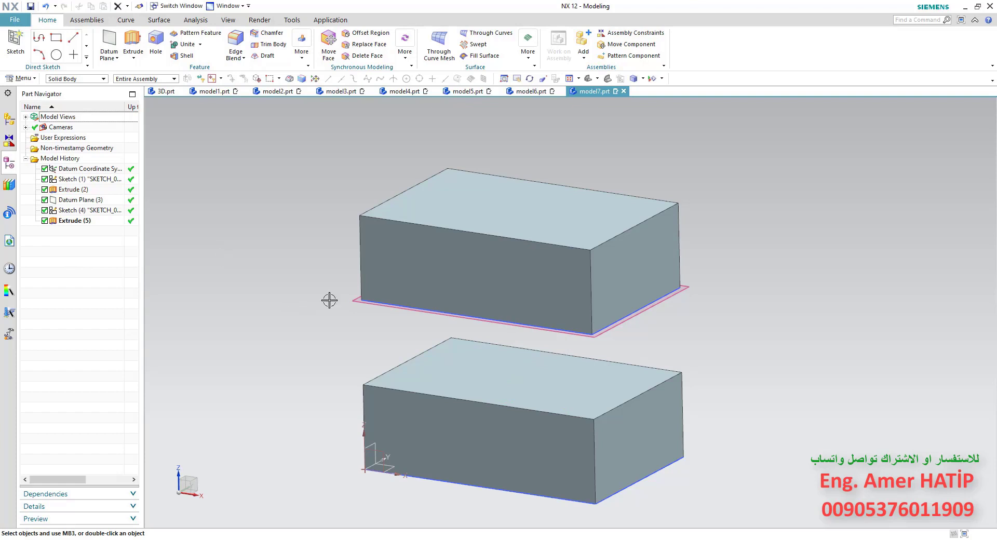
Step: Suppress Datum Plane (3) through Extrude (5), removing the upper block
left_click(81, 200)
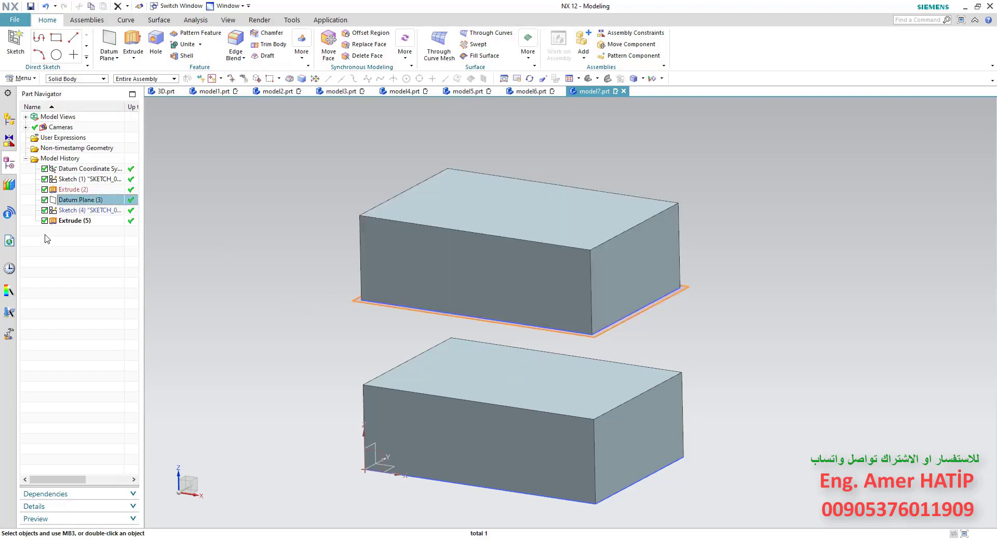
left_click(78, 222, "shift")
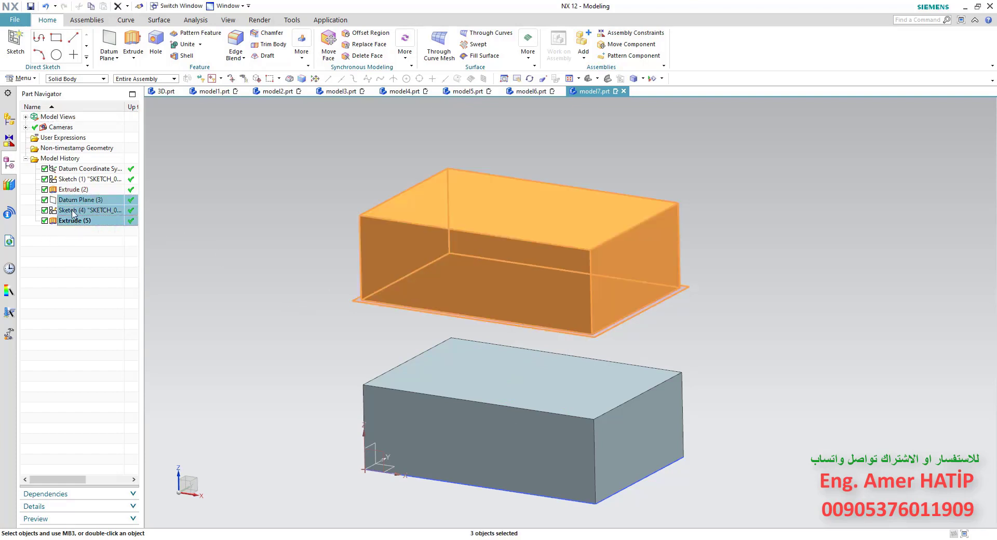
right_click(73, 214)
left_click(86, 218)
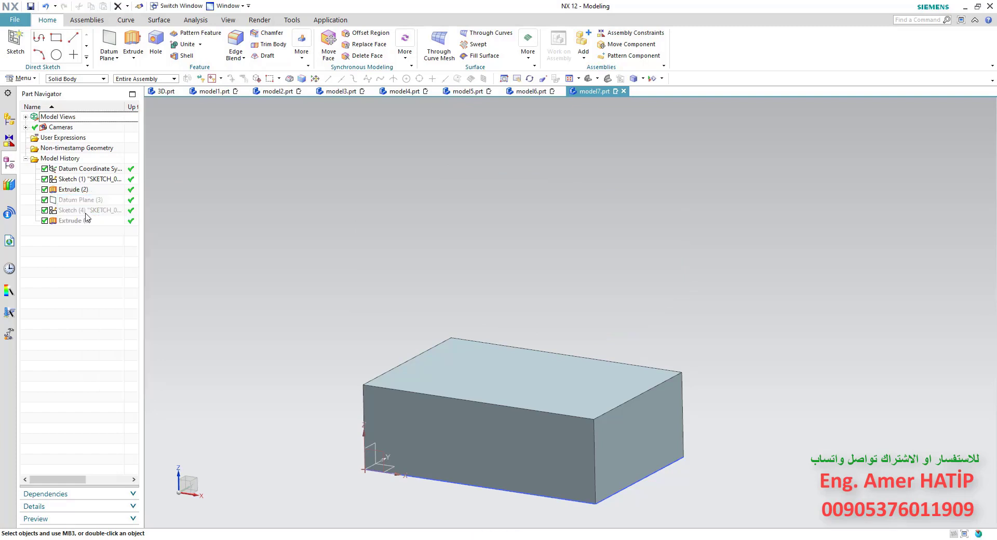
middle_click_drag(346, 345, 520, 396)
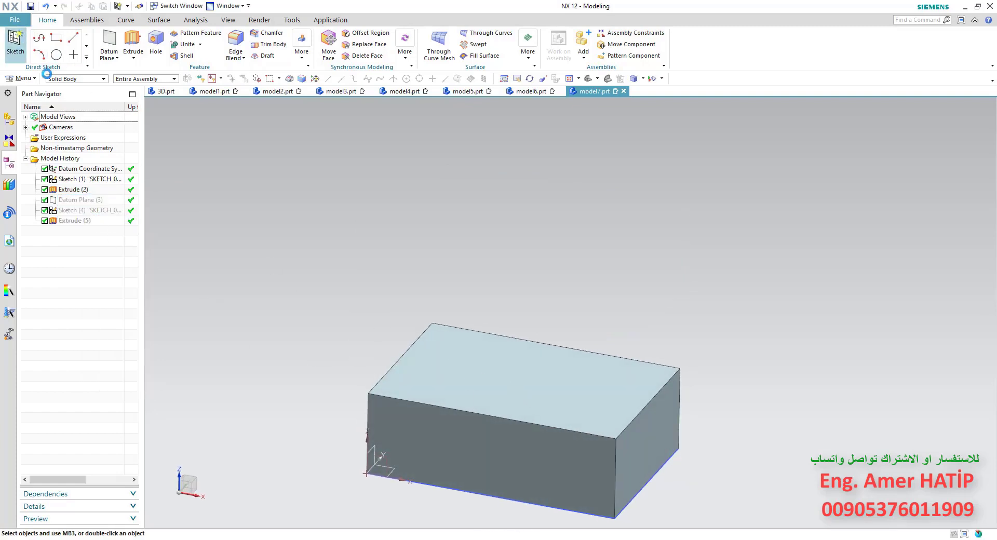
Step: Create a sketch on the remaining block's top face and draw a circle on it
left_click(16, 41)
left_click(485, 358)
middle_click(485, 358)
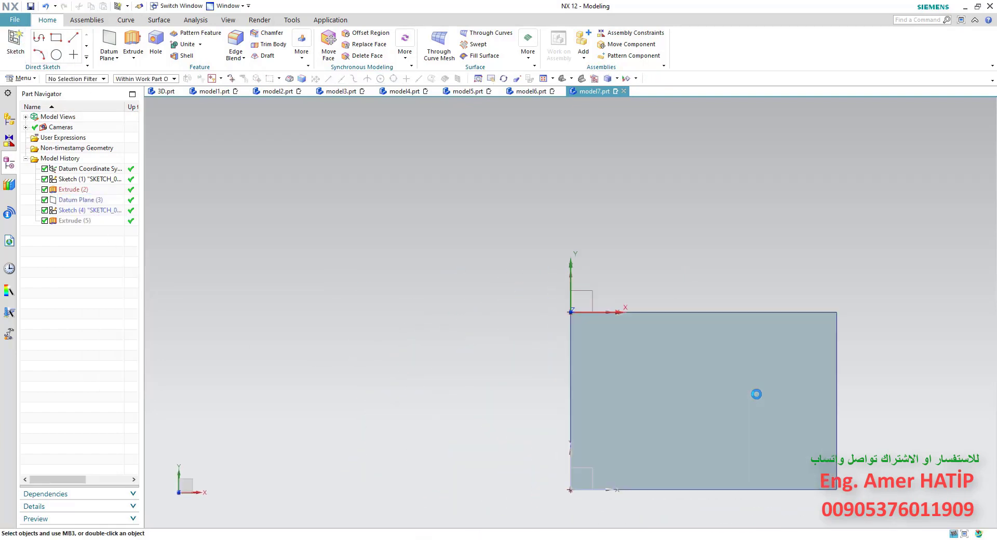
left_click(130, 39)
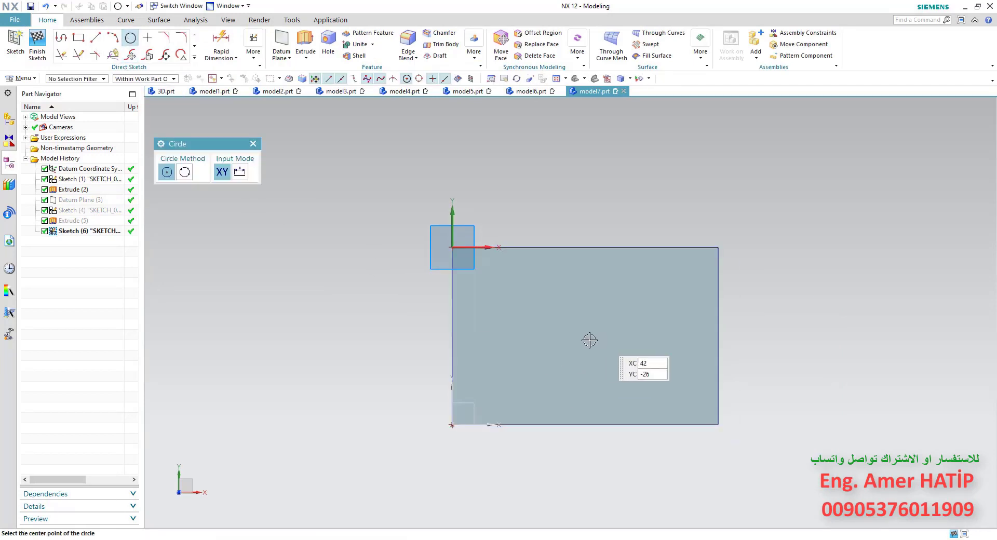
left_click(579, 322)
left_click(603, 359)
middle_click(581, 387)
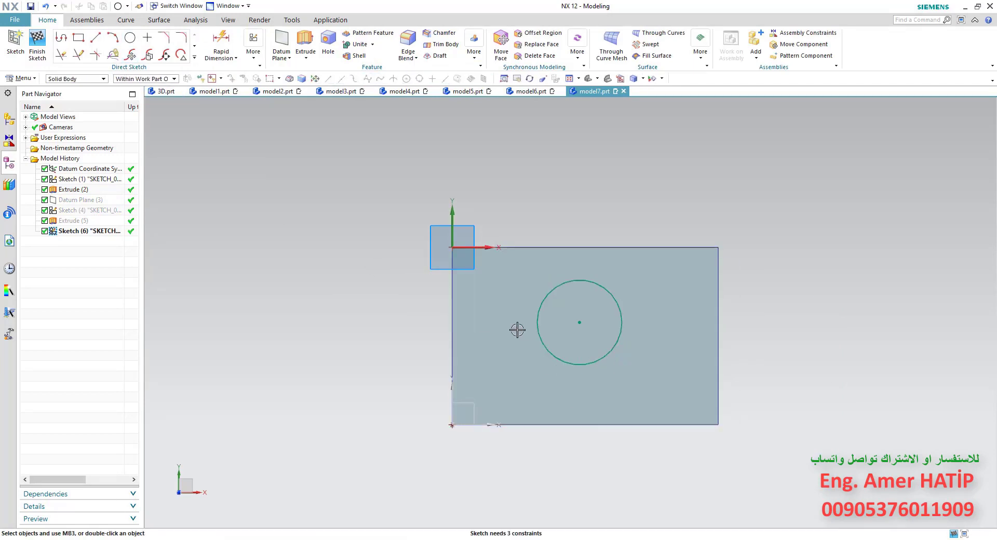
mouse_move(360, 340)
middle_mouse_down()
mouse_move(345, 311)
mouse_move(385, 293)
middle_mouse_up()
Step: Extrude the circle reversed into the block with End Through All and Boolean Subtract
left_click(306, 42)
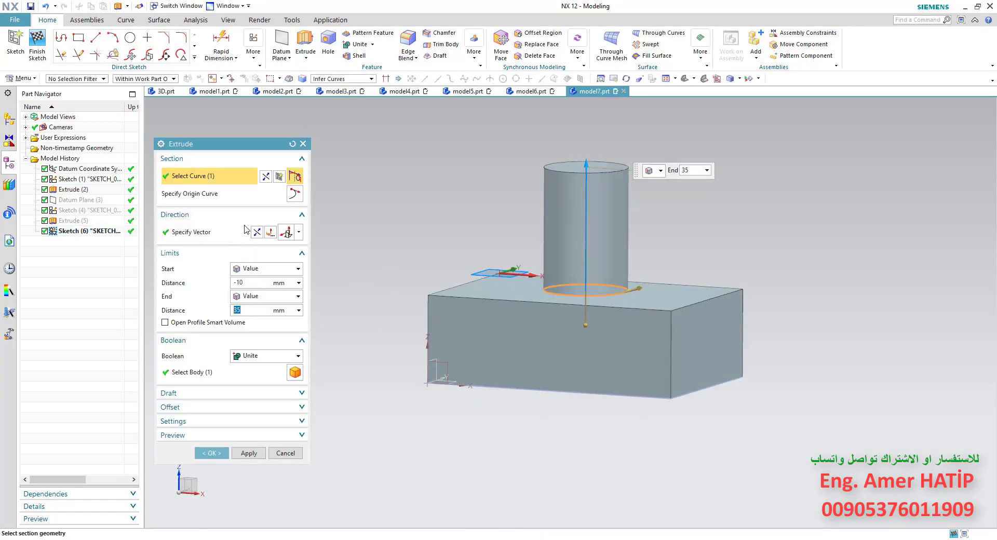
left_click(270, 232)
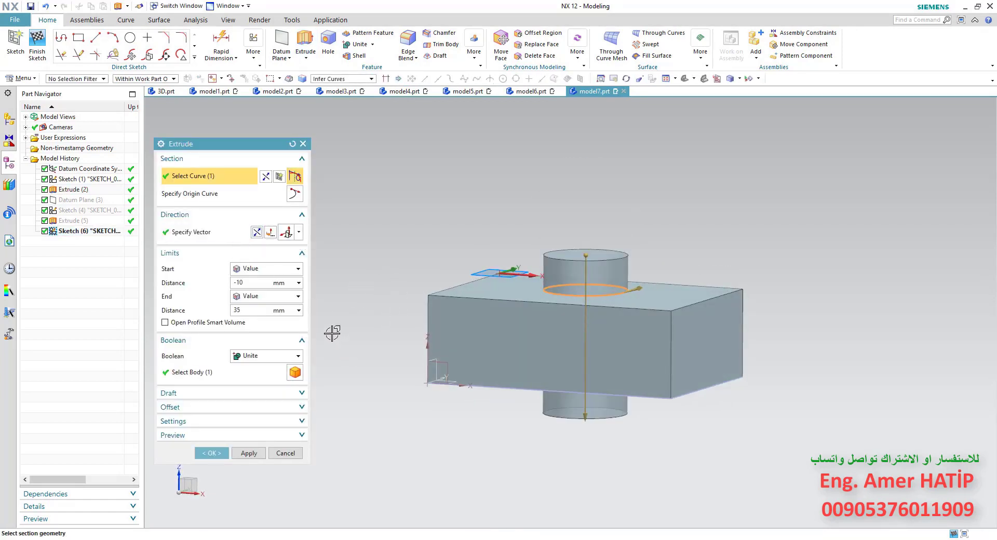
left_click(292, 143)
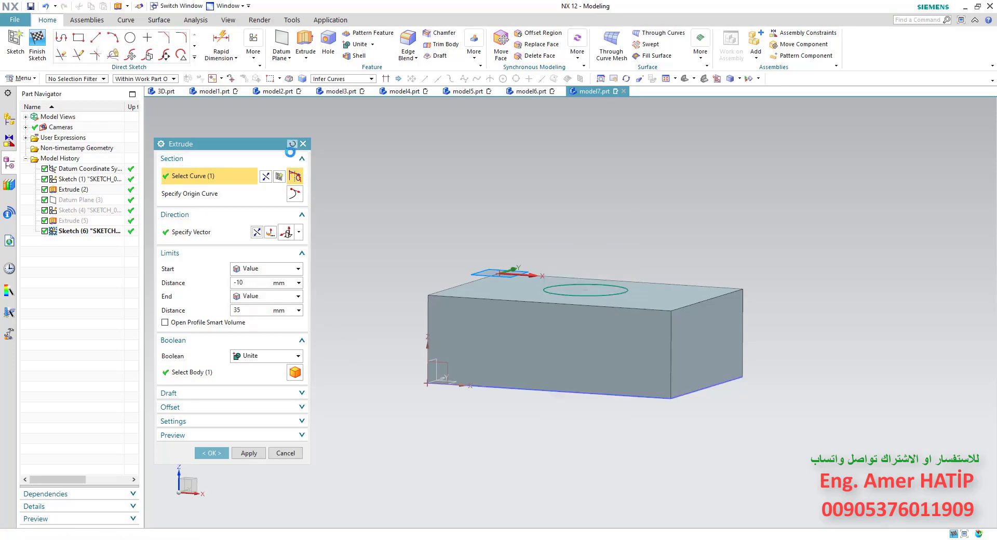
left_click(270, 232)
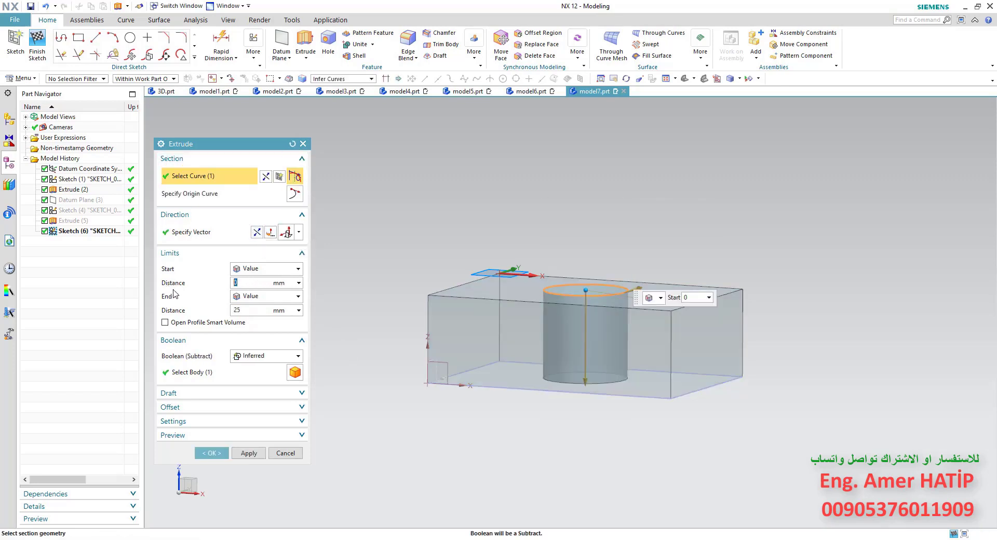
left_click(249, 312)
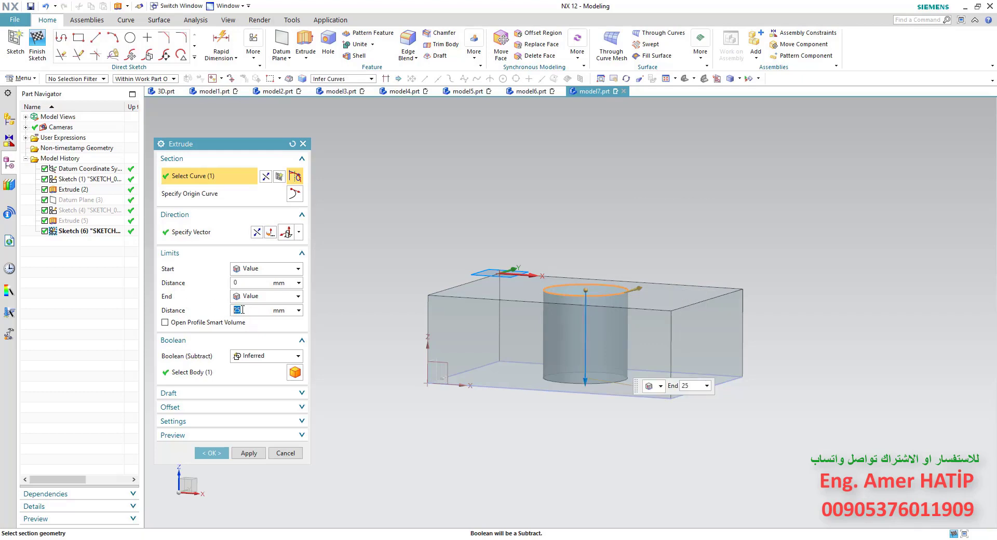
left_click(293, 297)
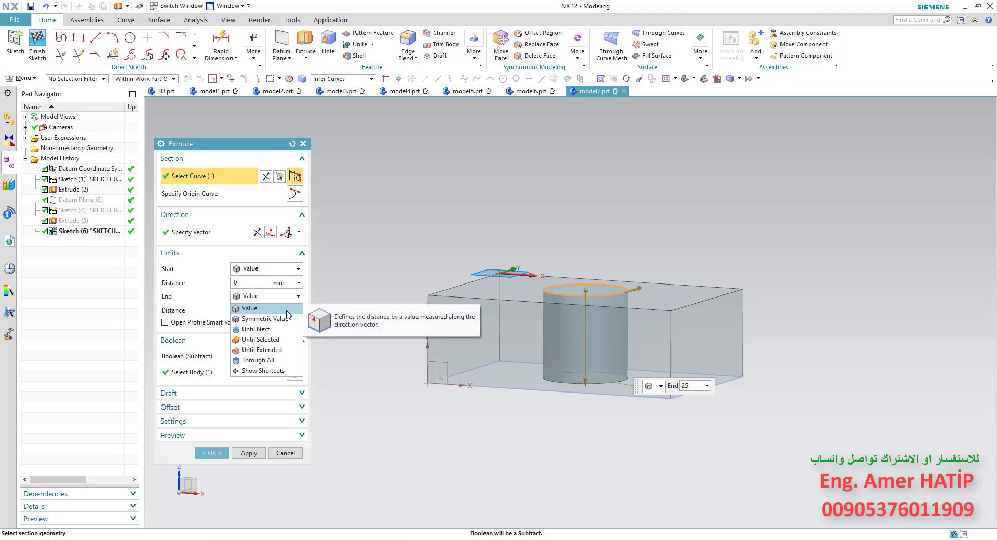
left_click(275, 361)
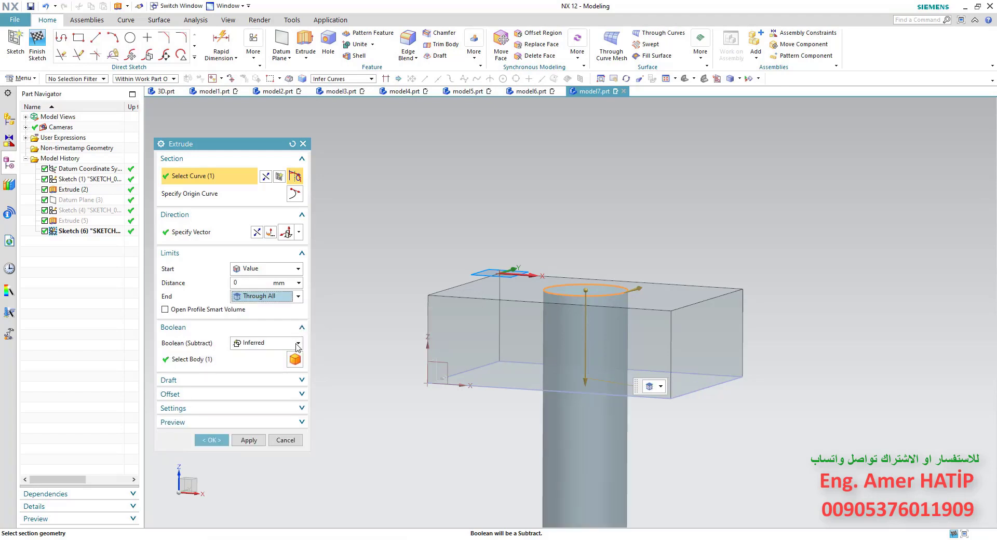
left_click(297, 345)
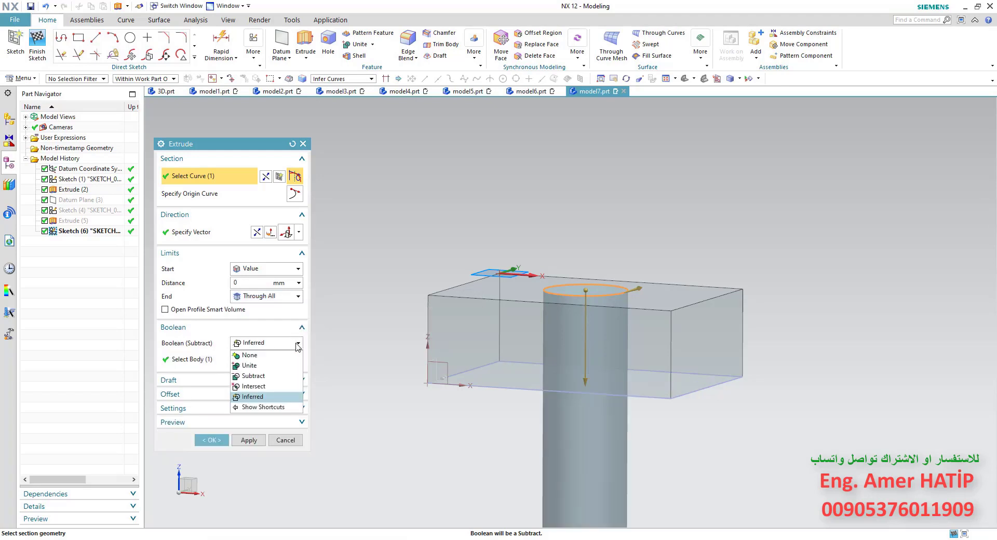
left_click(259, 378)
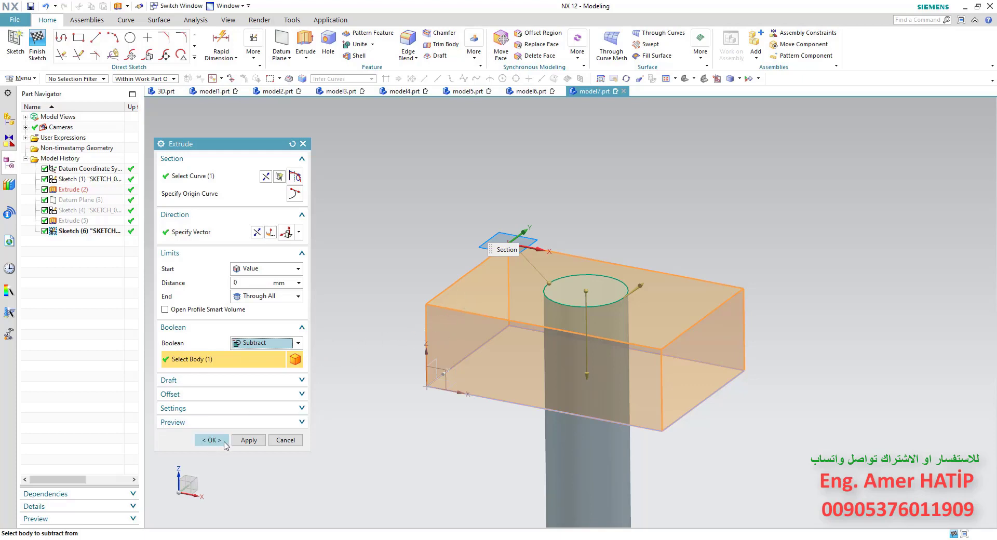
middle_click_drag(491, 420, 580, 297)
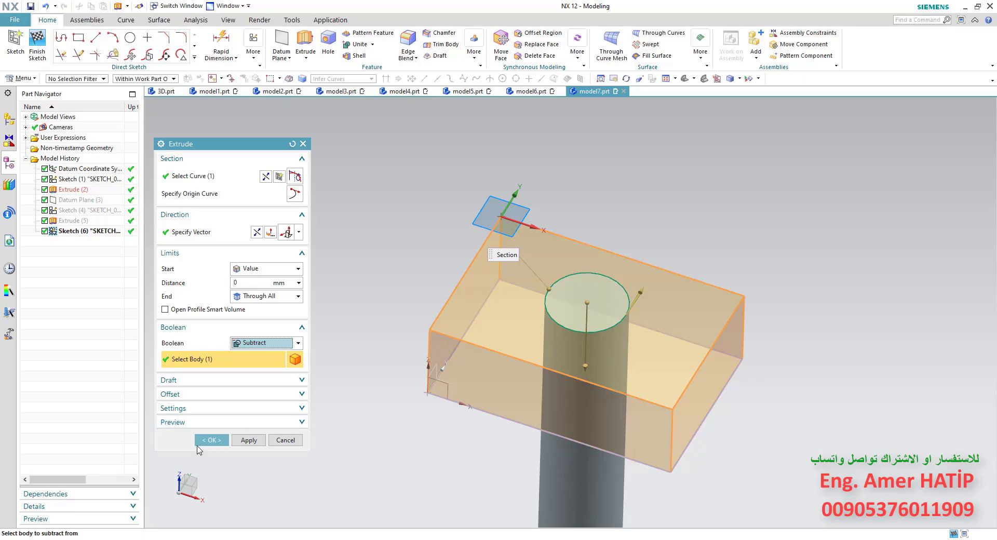
left_click(215, 442)
mouse_move(303, 443)
middle_mouse_down()
mouse_move(378, 443)
mouse_move(372, 429)
middle_mouse_up()
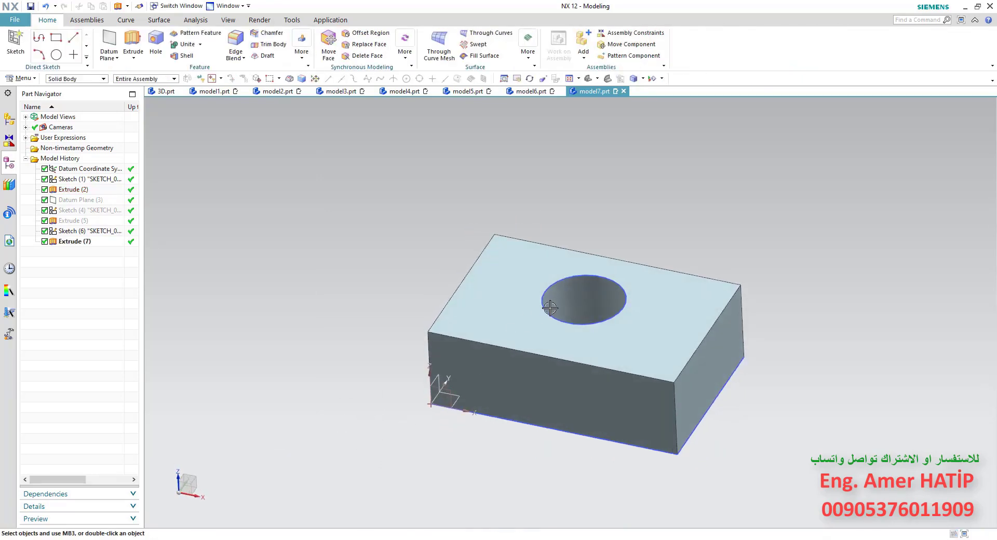
Step: Change Extrude (7)'s end limit from Through All to a 10 mm value
key("ctrl+z")
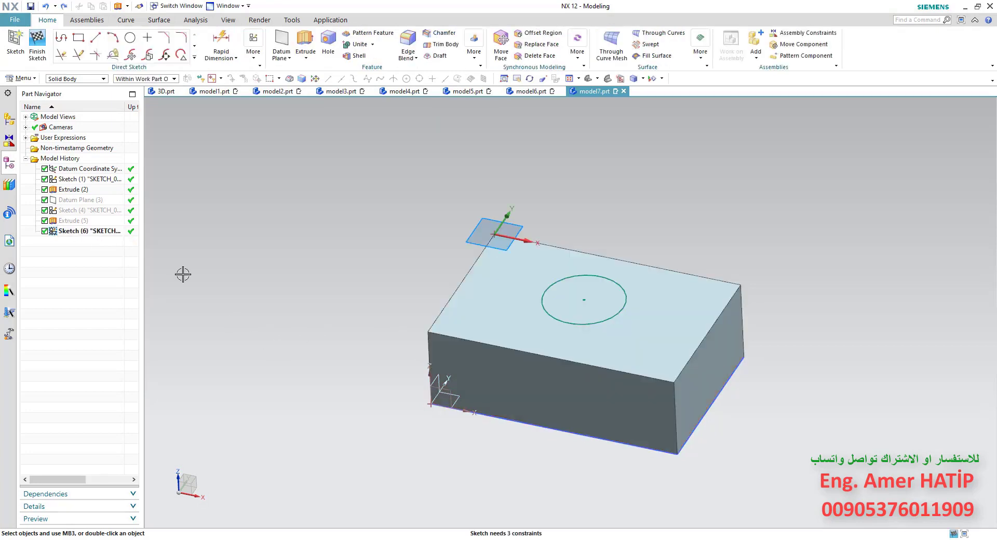
key("ctrl+q")
double_click(82, 242)
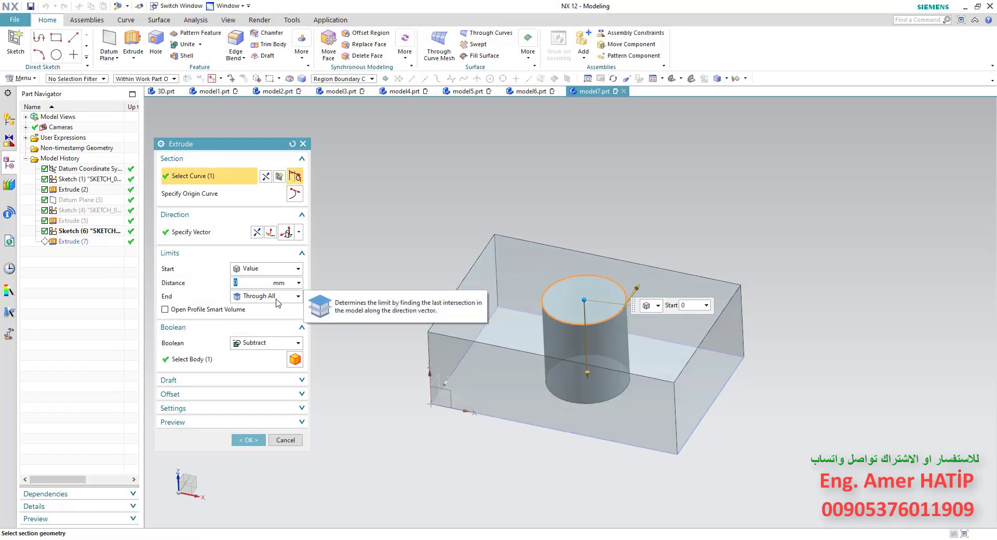
left_click(281, 297)
left_click(262, 310)
type("10")
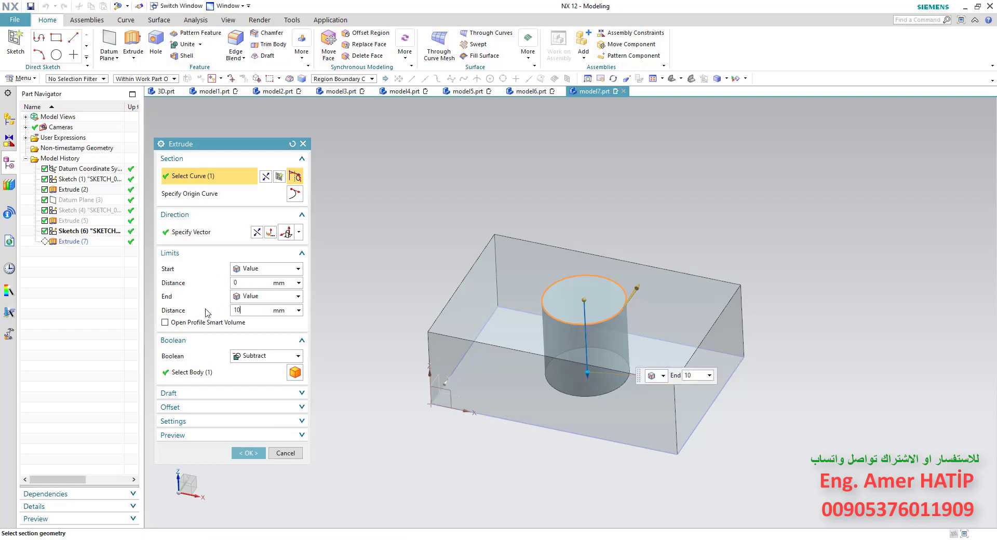
key("Return")
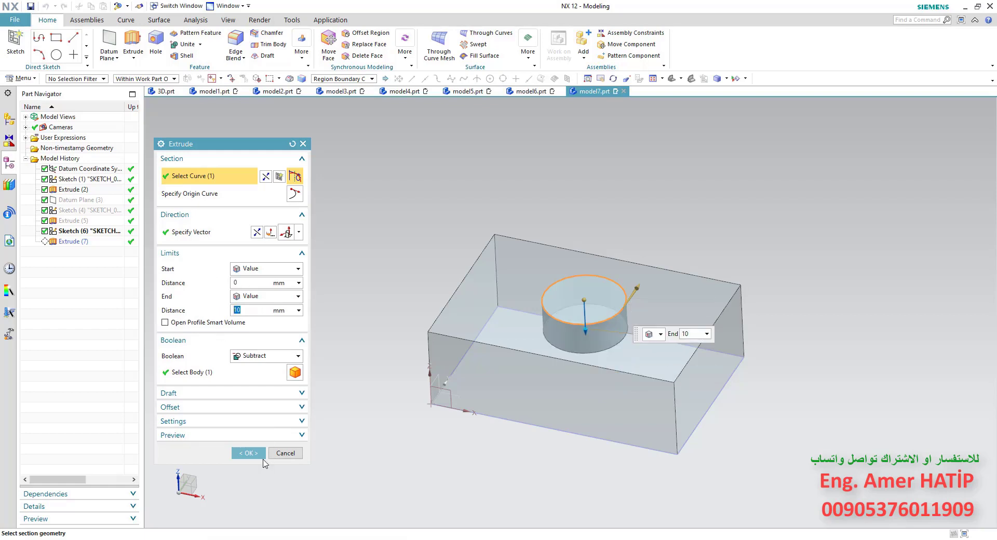
left_click(248, 453)
mouse_move(383, 397)
middle_mouse_down()
mouse_move(456, 311)
mouse_move(465, 348)
mouse_move(449, 324)
middle_mouse_up()
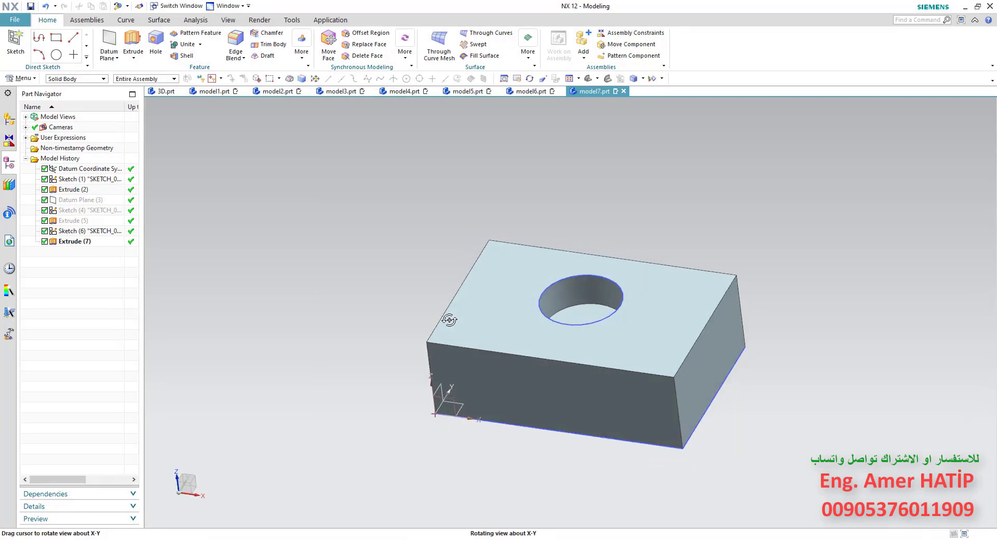
left_click(195, 20)
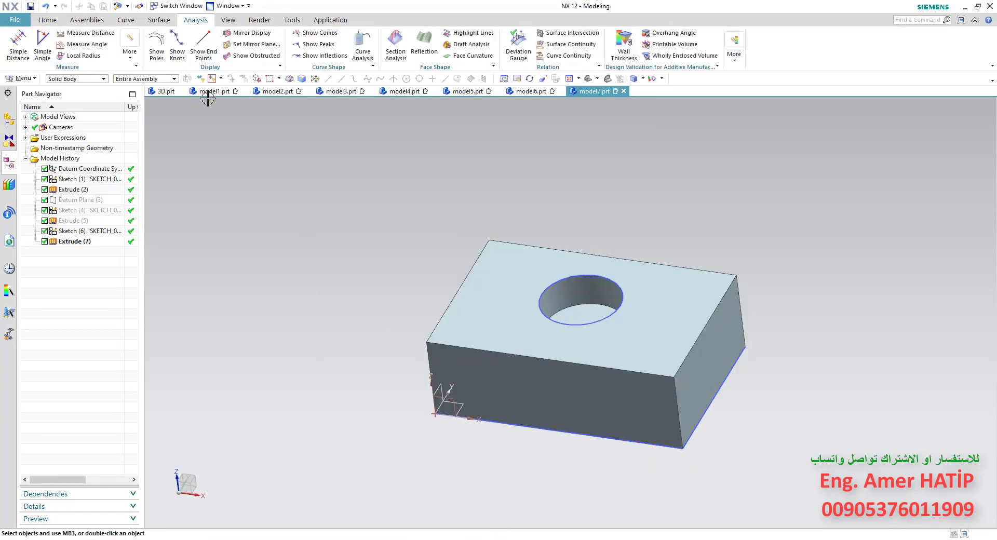
left_click(89, 33)
left_click(517, 286)
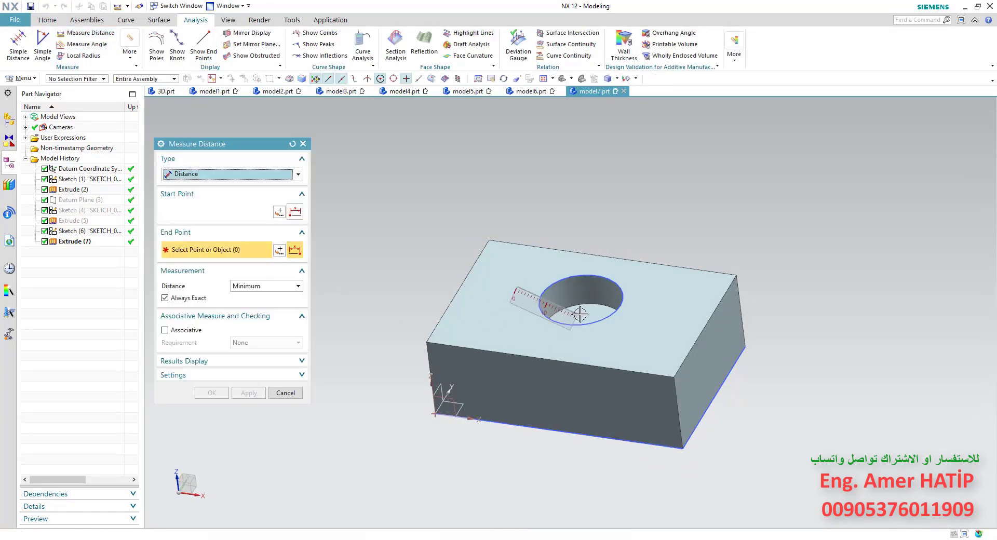
left_click(583, 311)
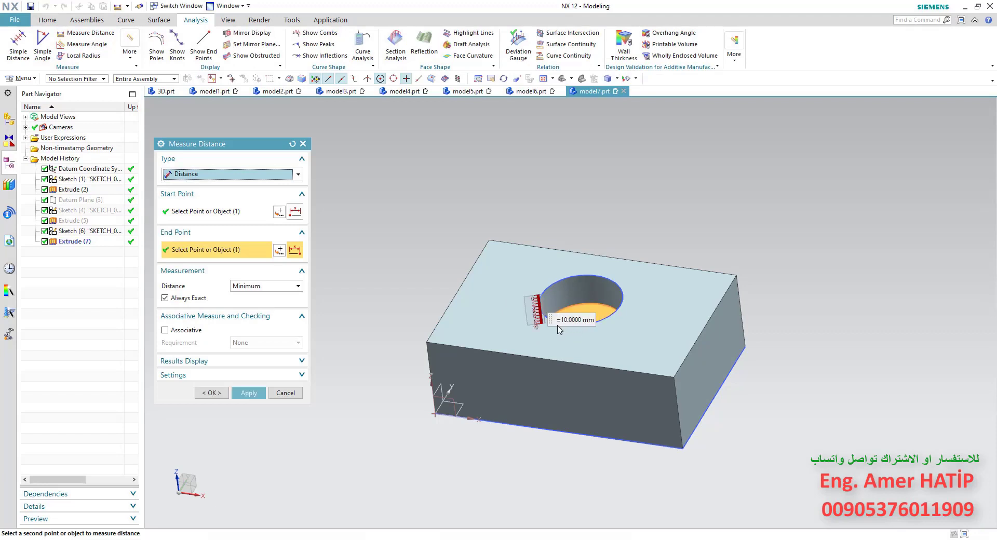
left_click(293, 390)
middle_click_drag(374, 400, 388, 352)
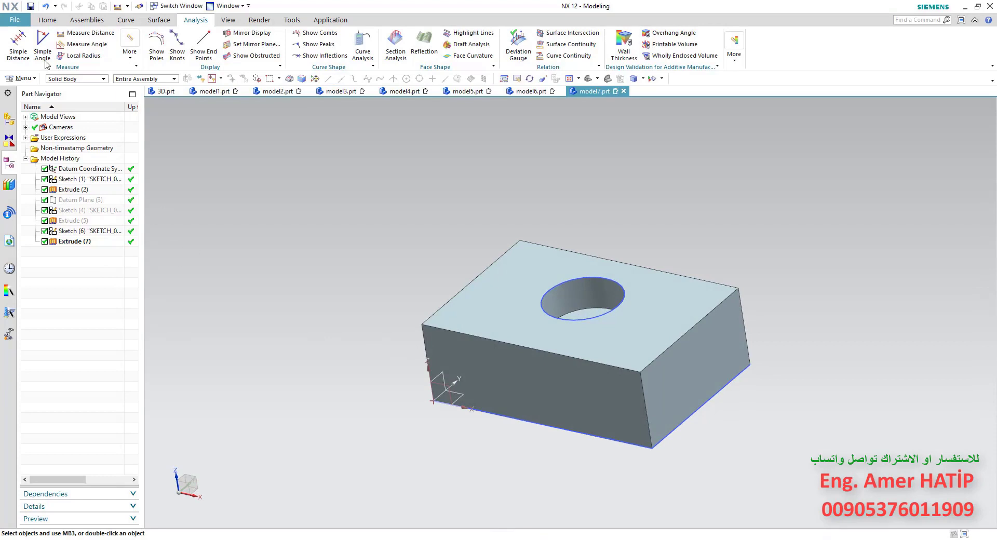
left_click(47, 21)
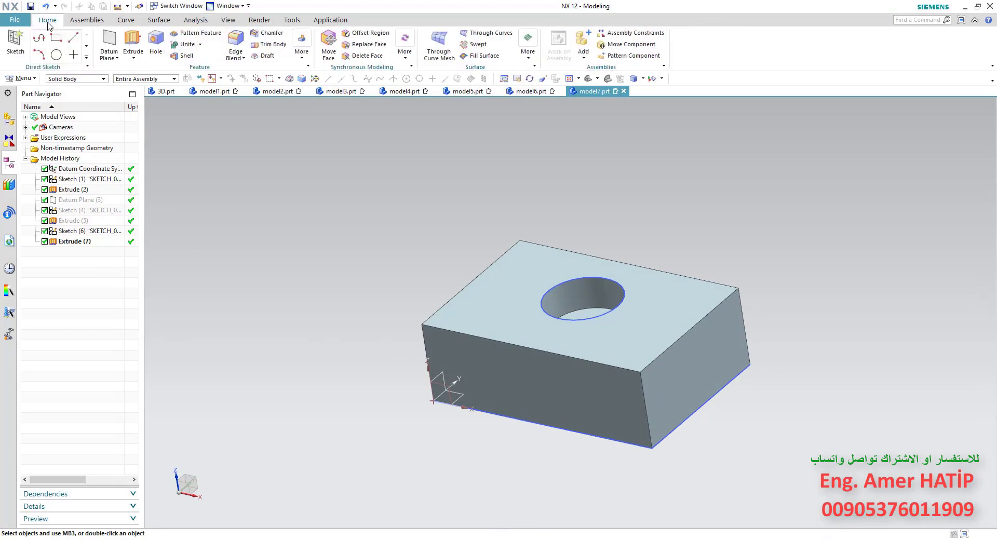
Step: Delete the last pocket sketch and extrude, and show the upper block Extrude (5) again
left_click(62, 242)
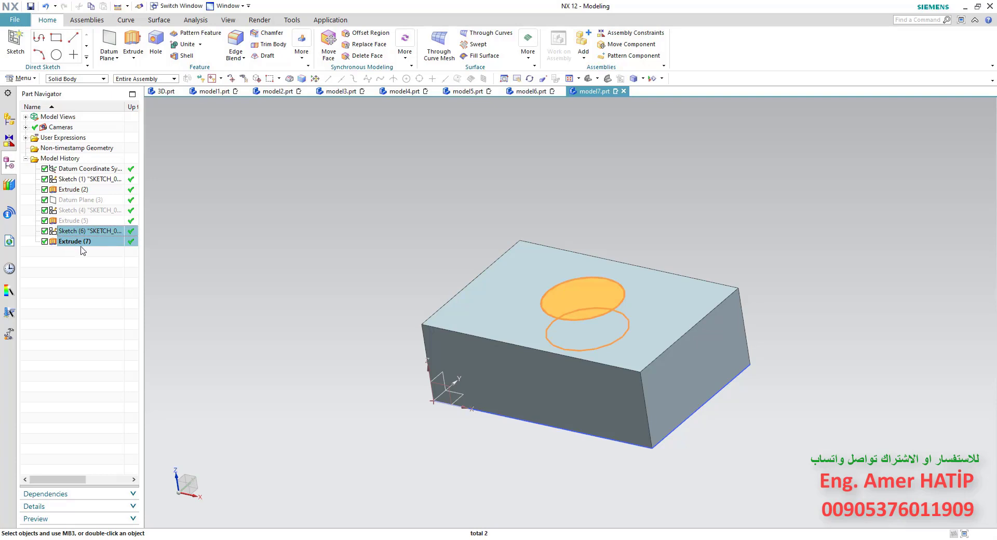
key("Delete")
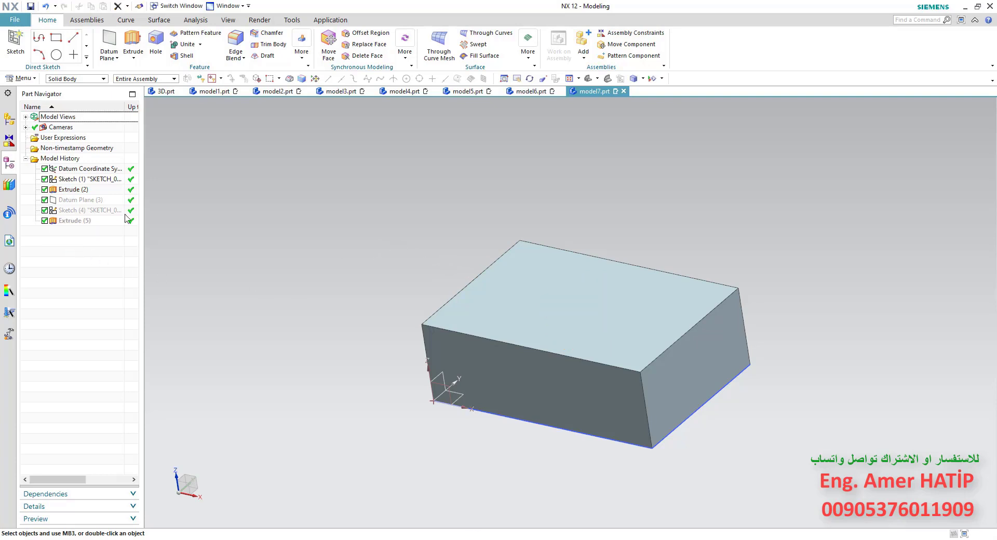
left_click(78, 200)
left_click(86, 220, "shift")
right_click(85, 222)
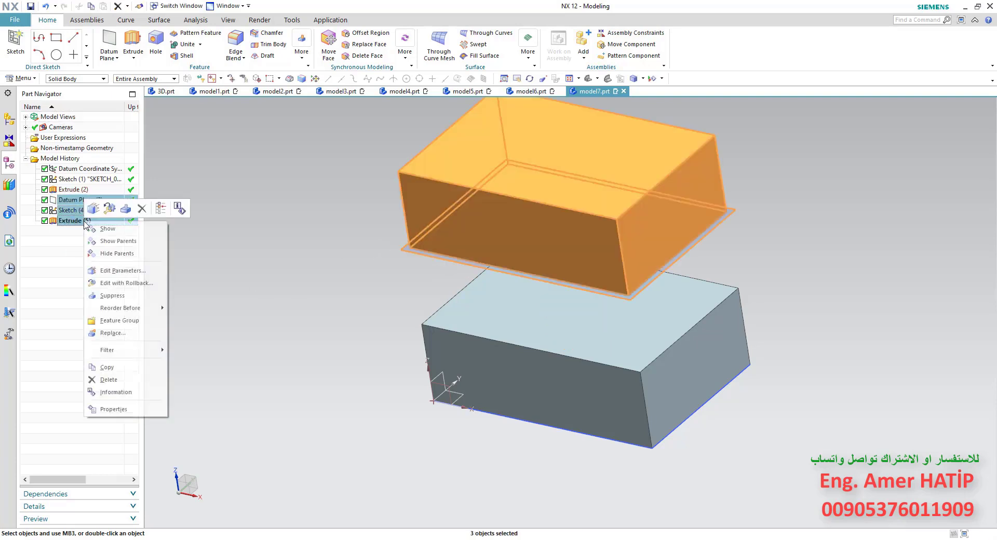
left_click(114, 230)
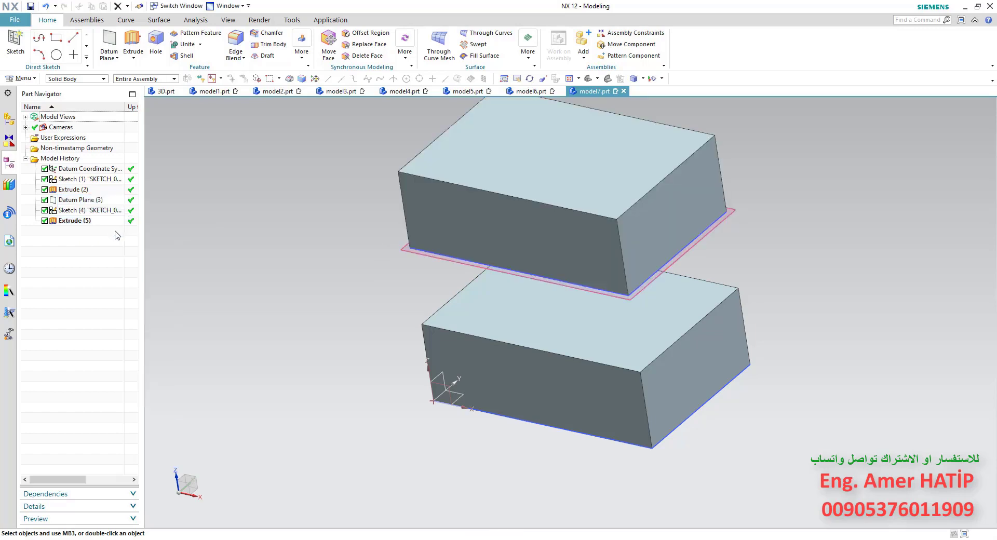
Step: Hide Datum Plane (3)
right_click(75, 204)
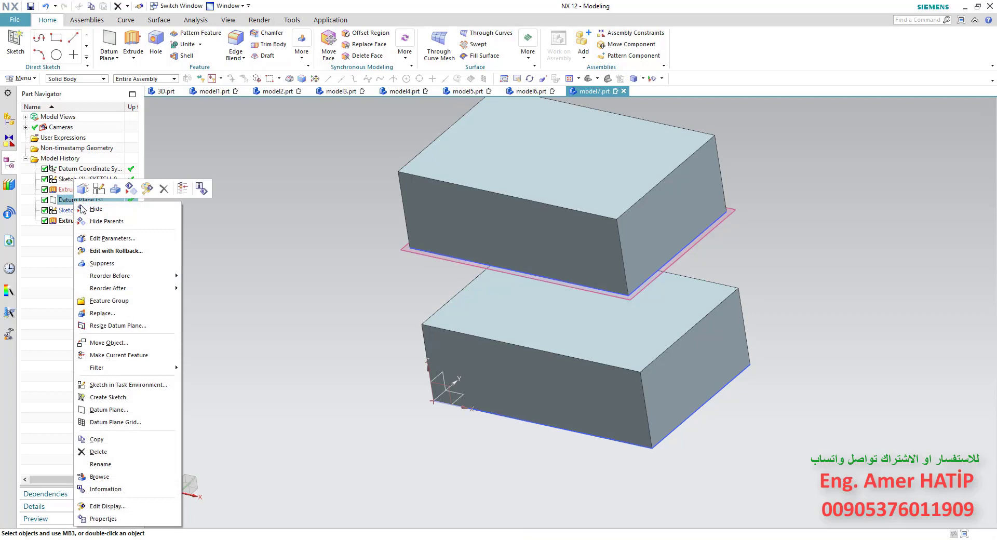
left_click(81, 210)
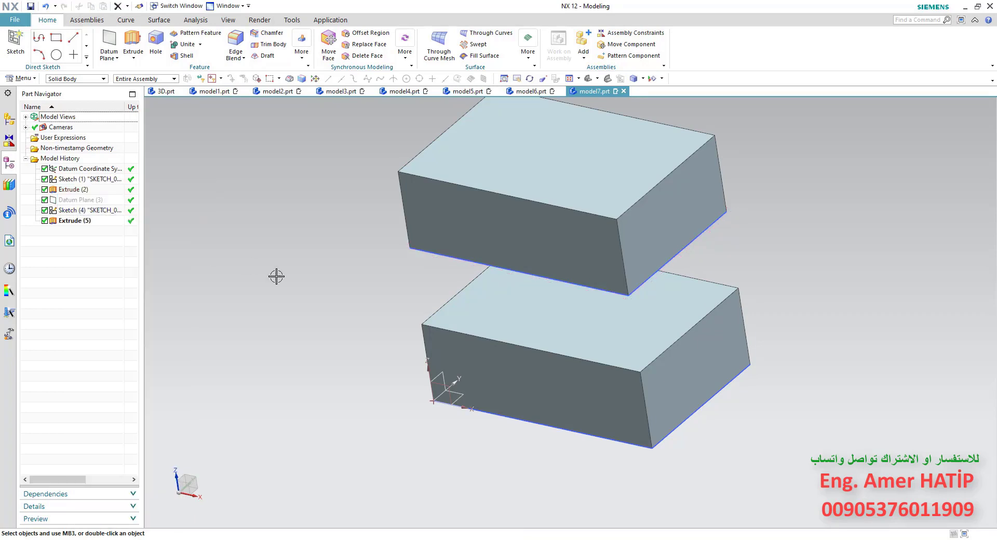
middle_click_drag(276, 275, 319, 291)
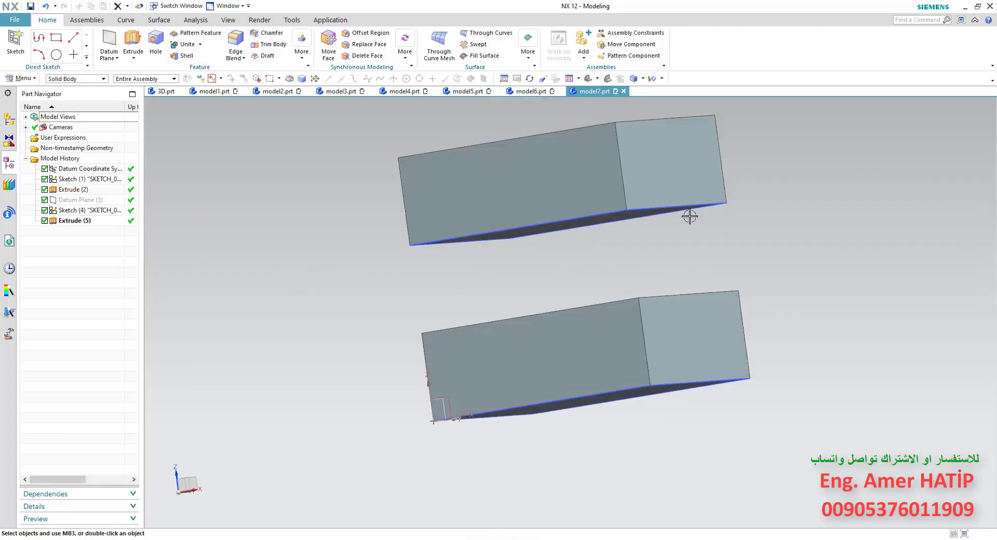
mouse_move(681, 219)
middle_mouse_down()
mouse_move(714, 224)
mouse_move(708, 206)
middle_mouse_up()
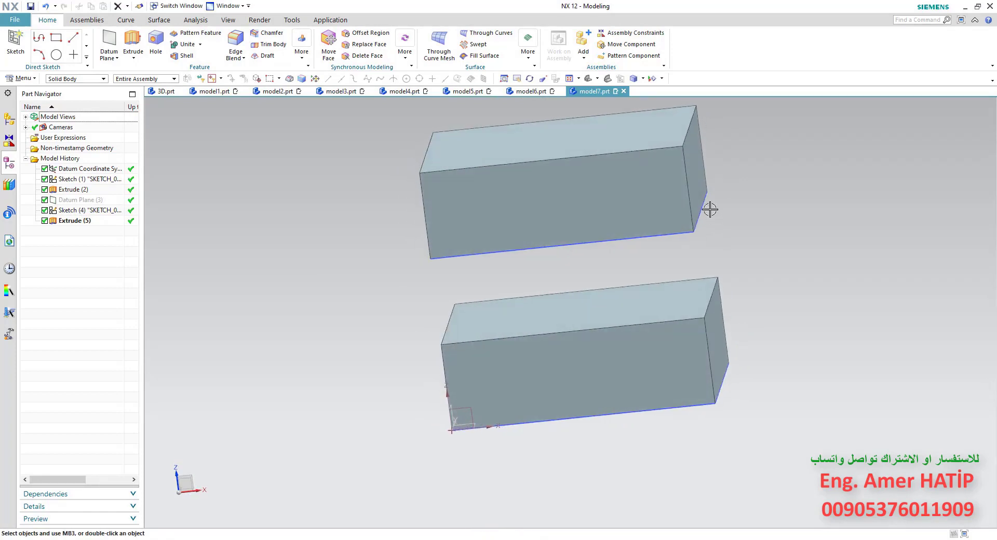
Step: Switch the Selection Filter to No Selection Filter, briefly hiding and restoring Sketch (1)
left_click(102, 78)
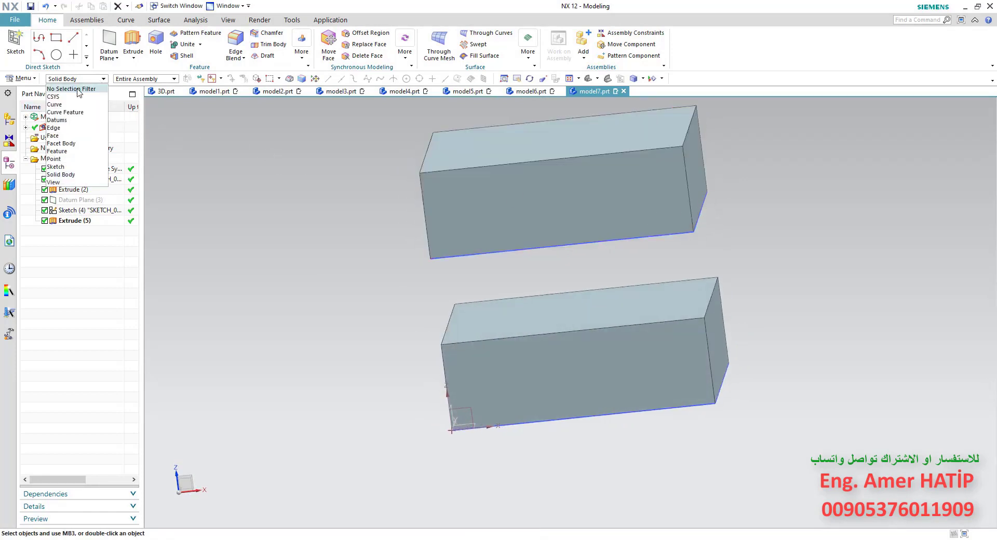
left_click(79, 92)
middle_click_drag(701, 223, 702, 206)
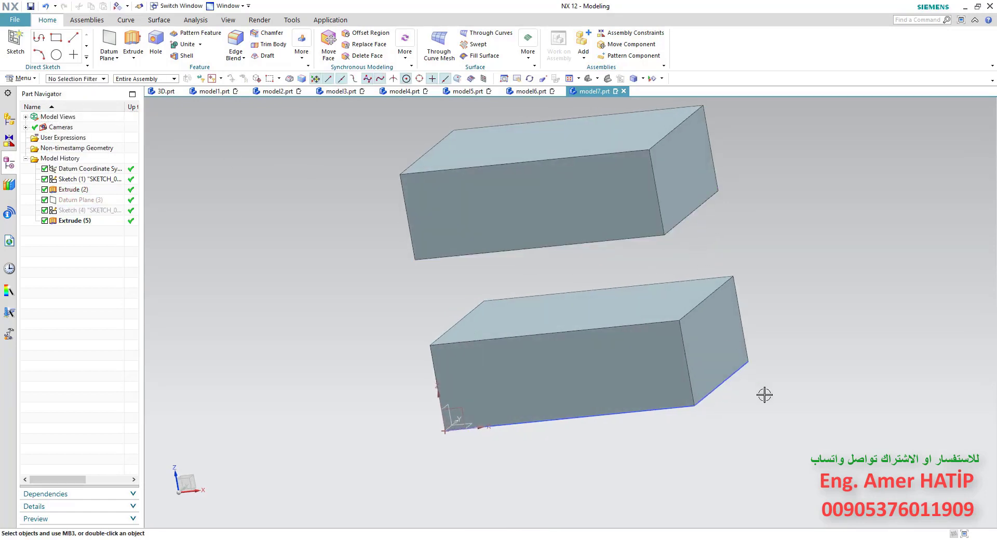
left_click(743, 366)
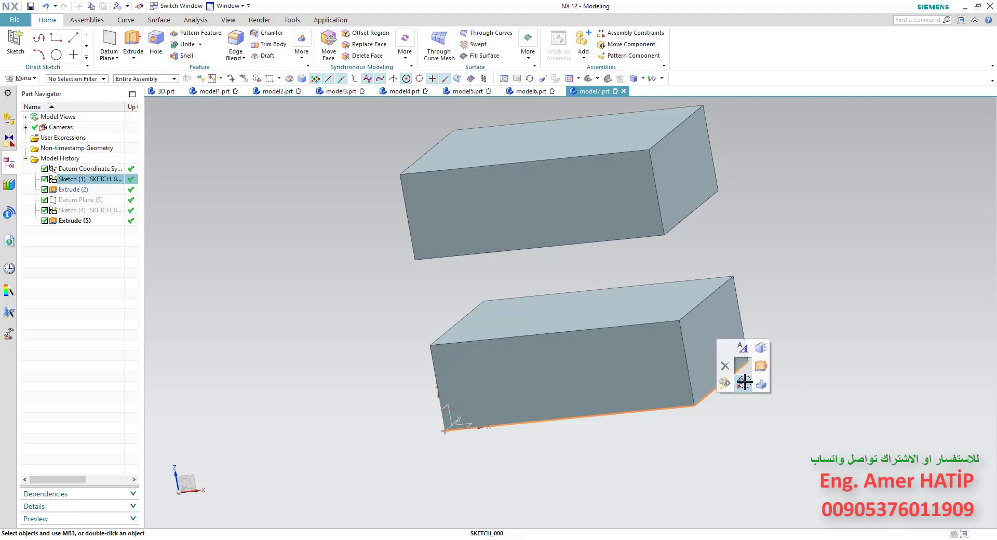
left_click(743, 382)
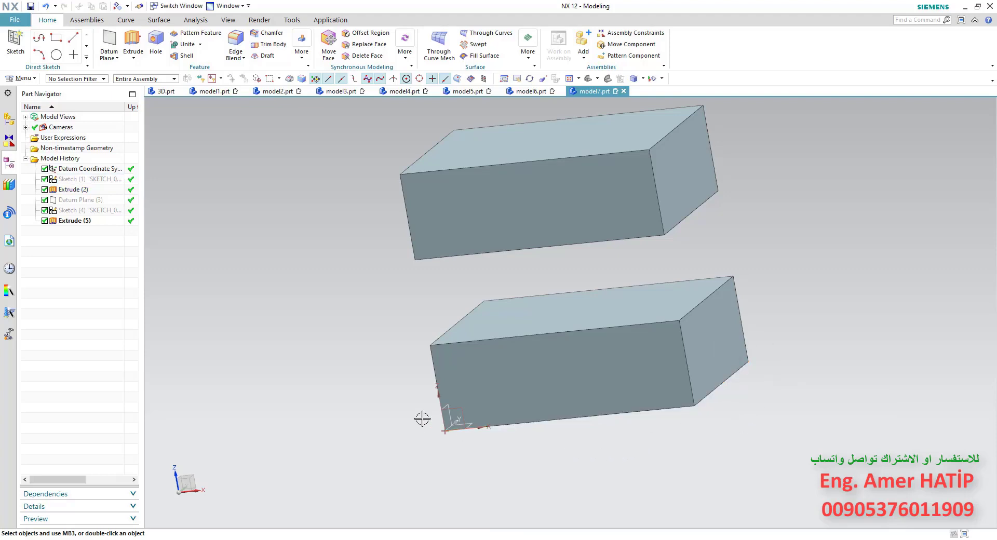
key("ctrl+z")
key("ctrl+z")
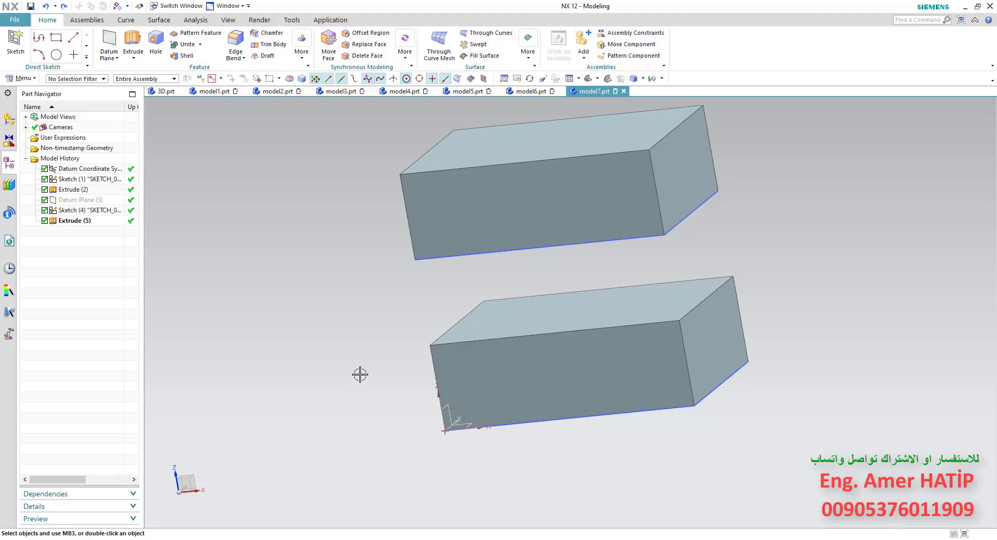
middle_click_drag(699, 219, 703, 241, "shift")
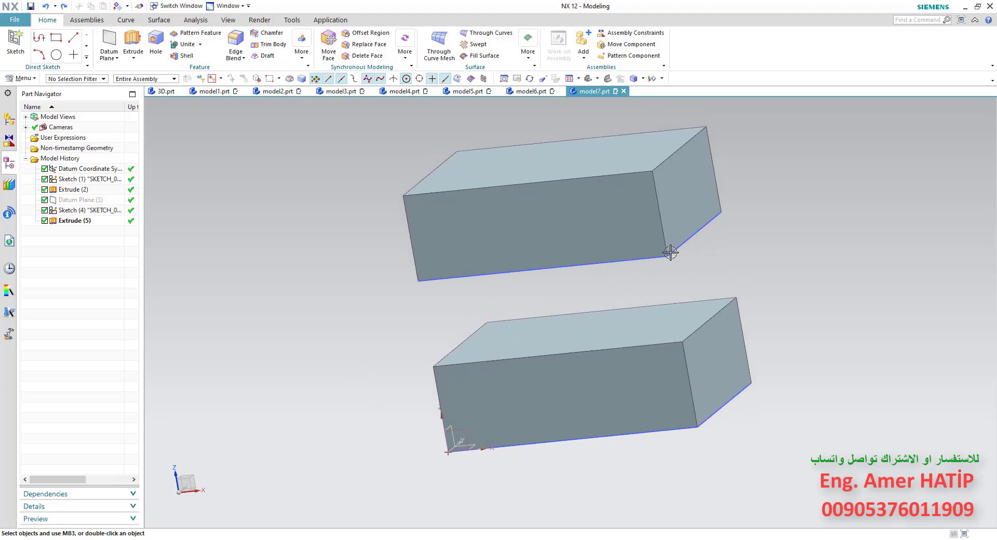
Step: Toggle Sketch (4) between hidden and shown, leaving it hidden
right_click(77, 213)
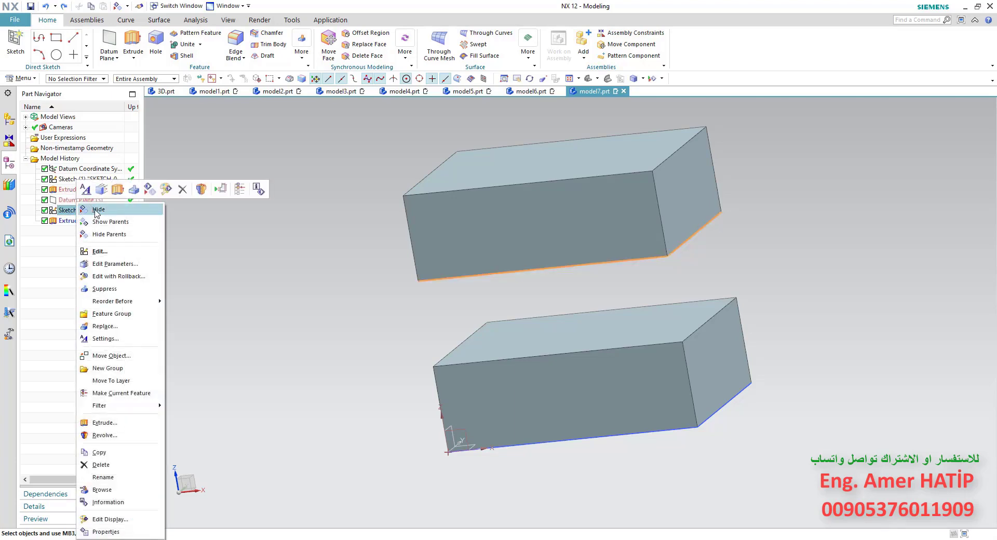
left_click(96, 212)
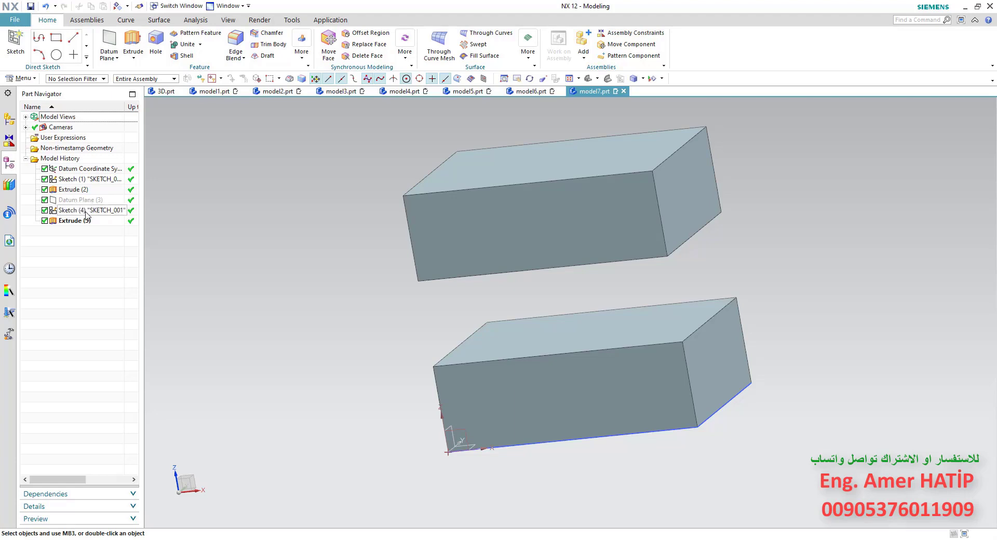
right_click(101, 209)
left_click(112, 209)
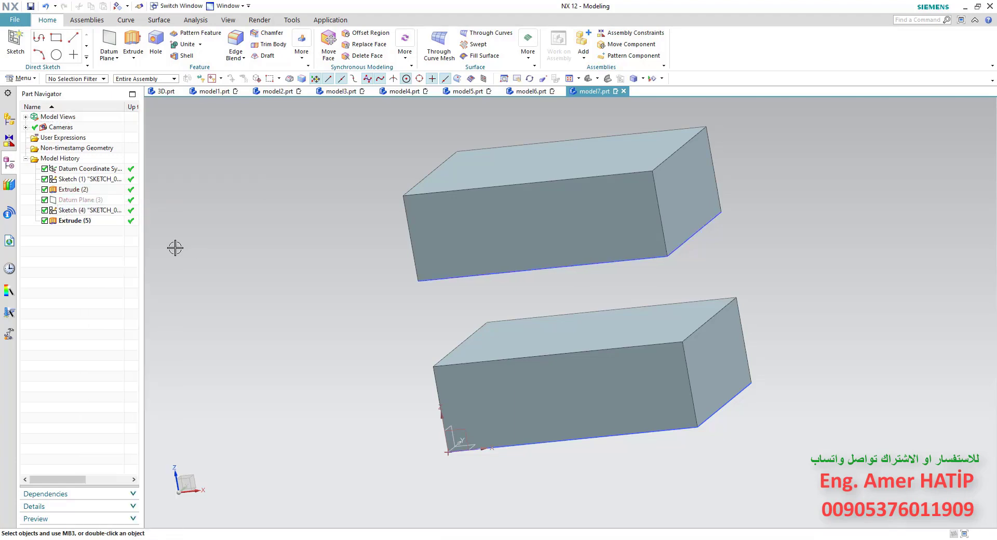
right_click(101, 209)
left_click(112, 222)
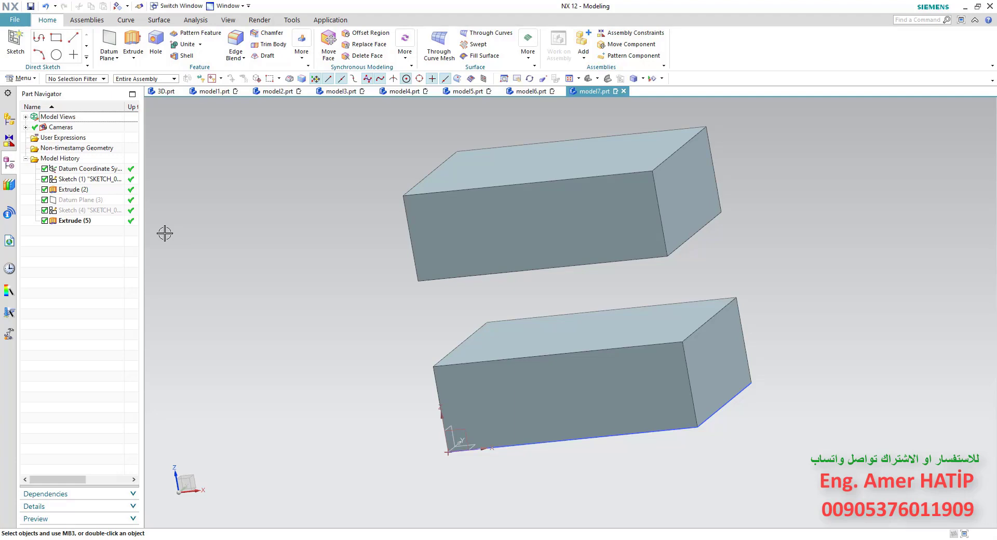
right_click(84, 212)
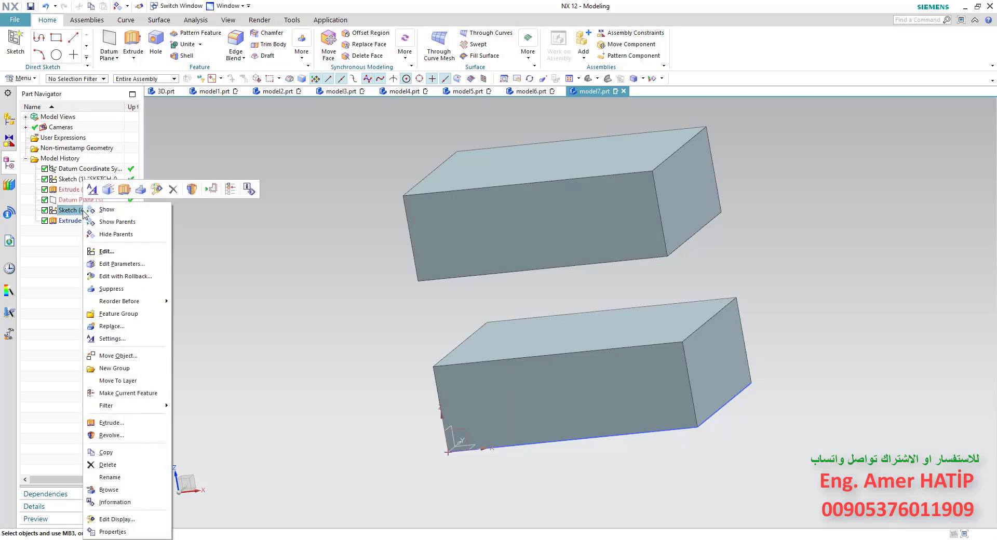
left_click(91, 209)
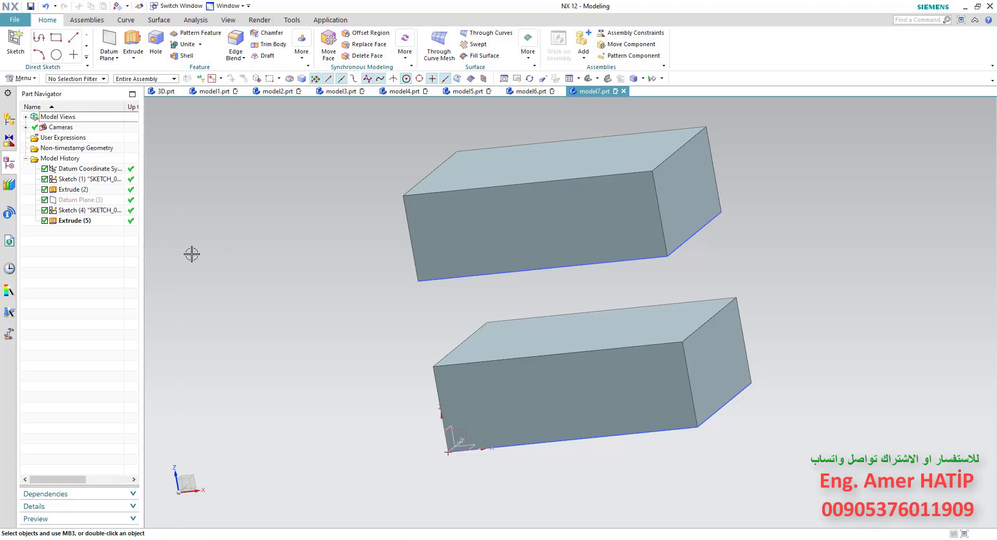
right_click(97, 209)
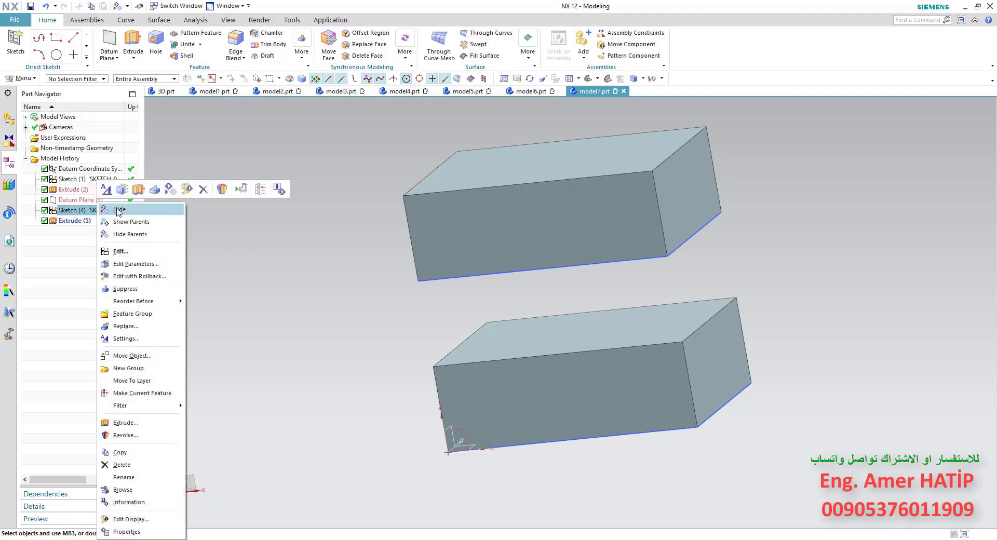
left_click(119, 212)
Step: Sketch a hexagon with the Polygon tool on the lower block's top face
left_click(15, 41)
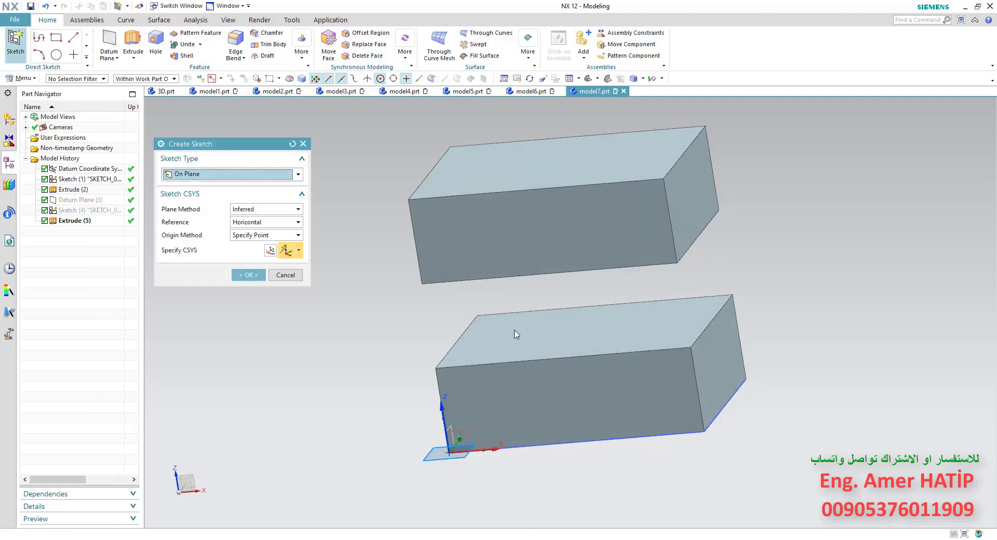
left_click(522, 328)
middle_click(585, 325)
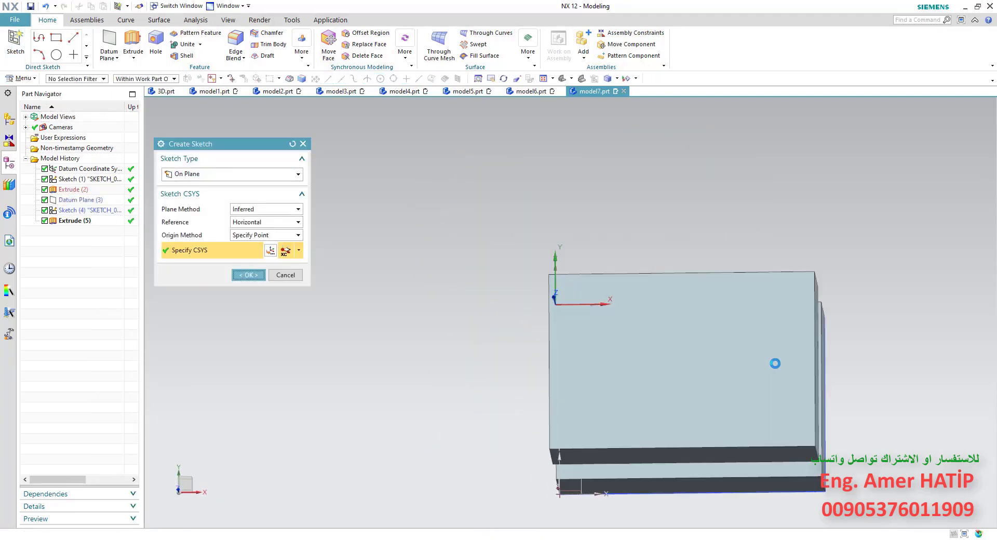
middle_click_drag(749, 333, 657, 267, "shift")
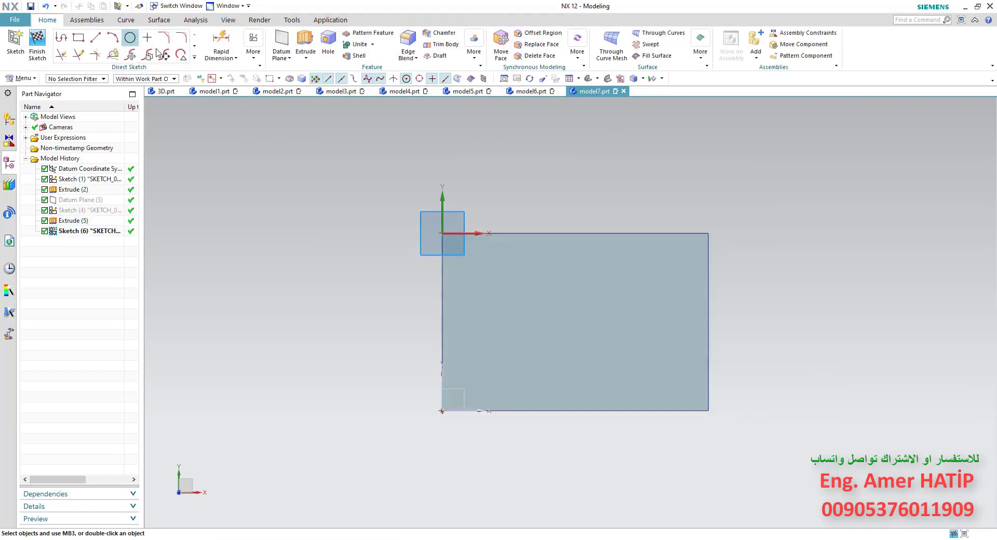
left_click(193, 58)
left_click(68, 128)
left_click(568, 316)
left_click(591, 344)
middle_click(512, 333)
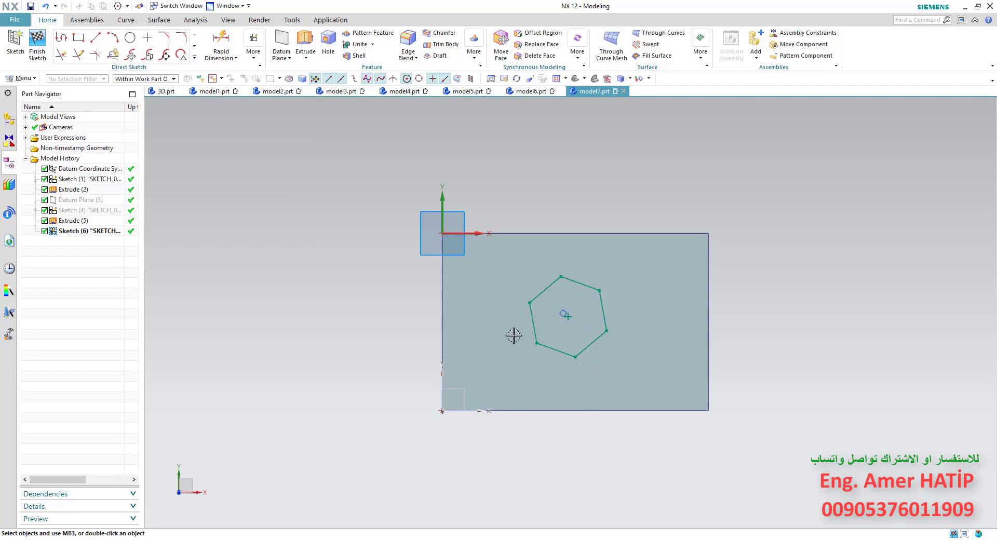
key("ctrl+q")
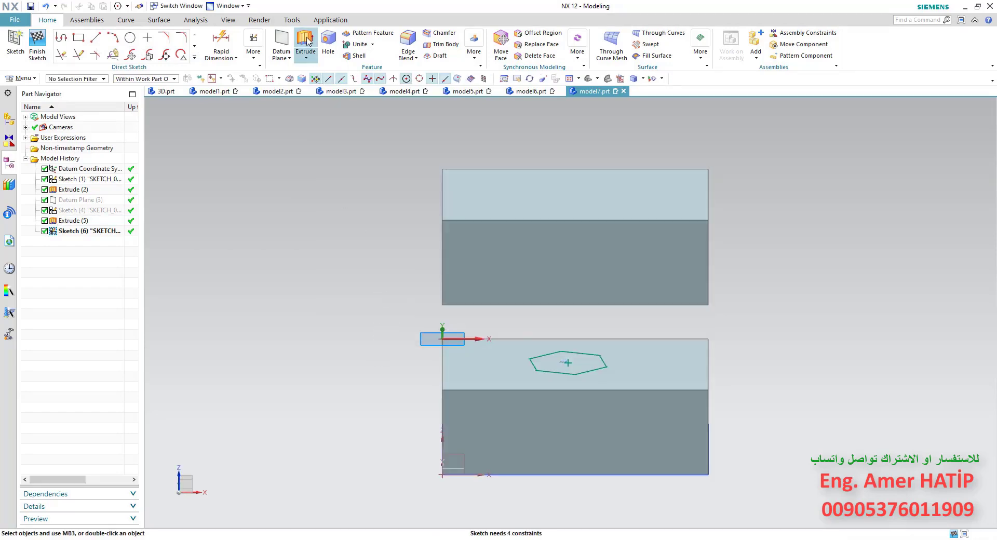
left_click(305, 41)
Step: Extrude the hexagon Through All in both directions, subtracting it from both blocks
mouse_move(345, 367)
middle_mouse_down()
mouse_move(334, 345)
mouse_move(530, 342)
middle_mouse_up()
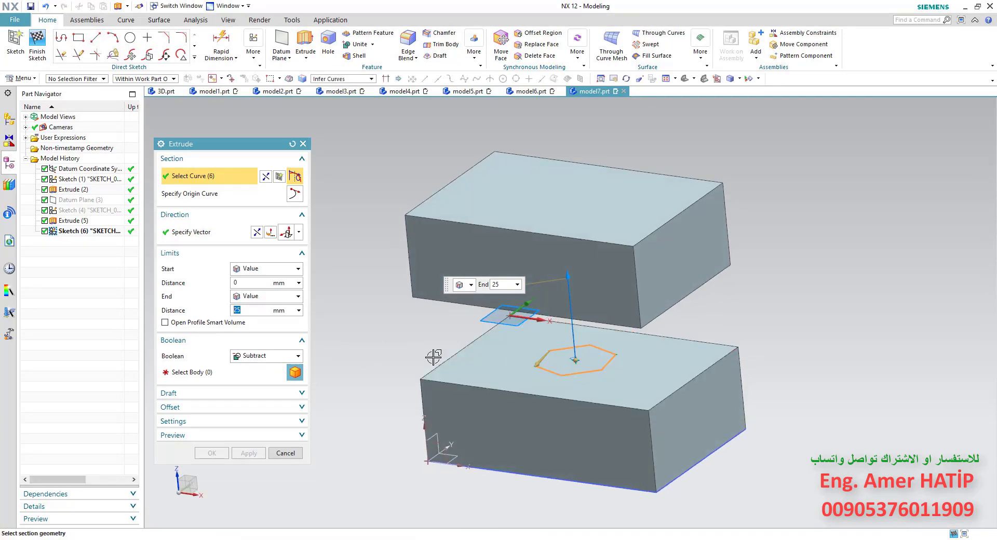
left_click(298, 269)
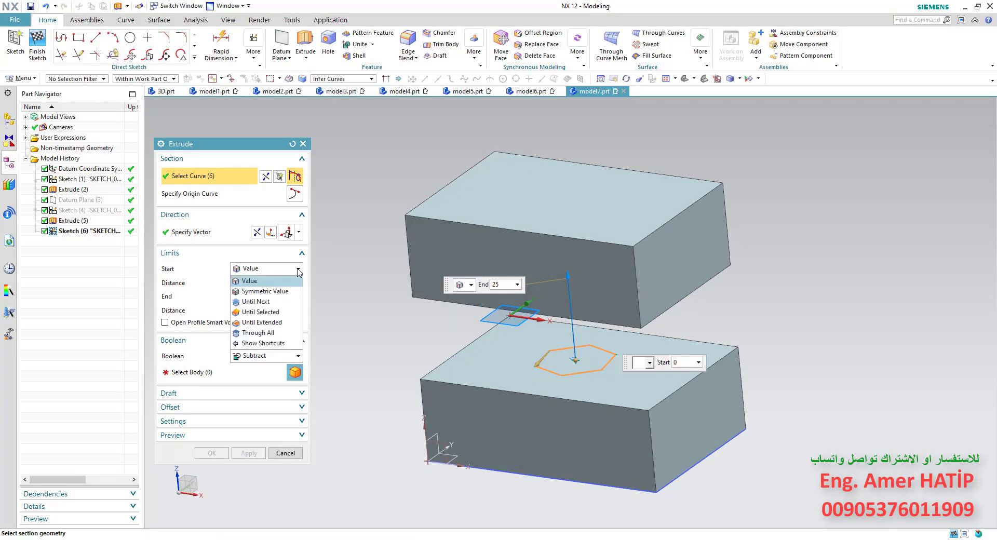
left_click(283, 332)
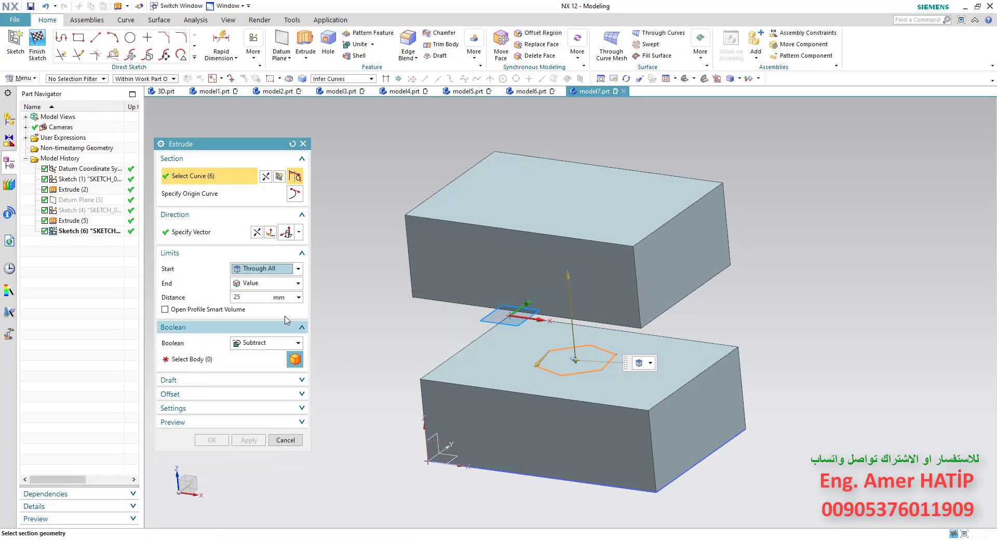
left_click(299, 283)
left_click(273, 348)
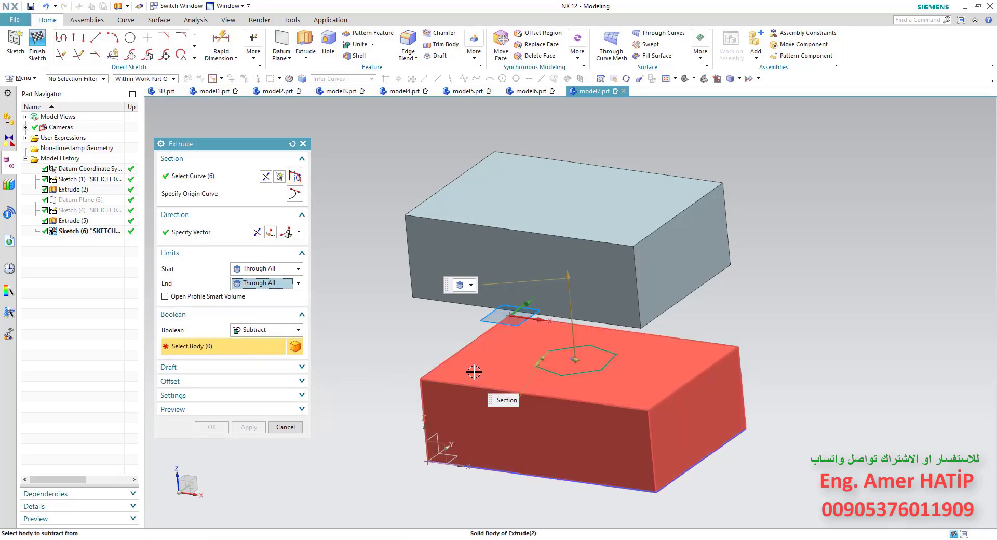
left_click(458, 372)
left_click(429, 250)
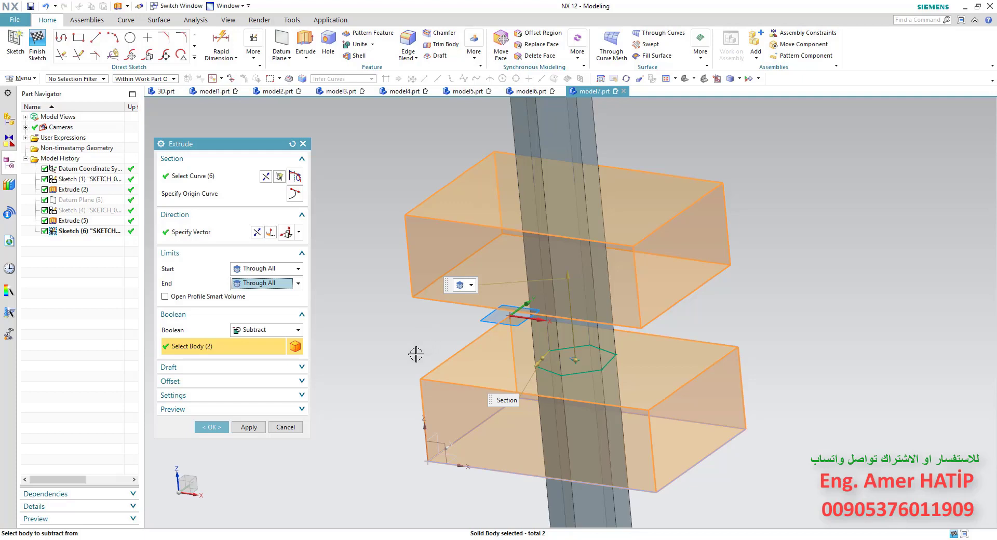
left_click(211, 427)
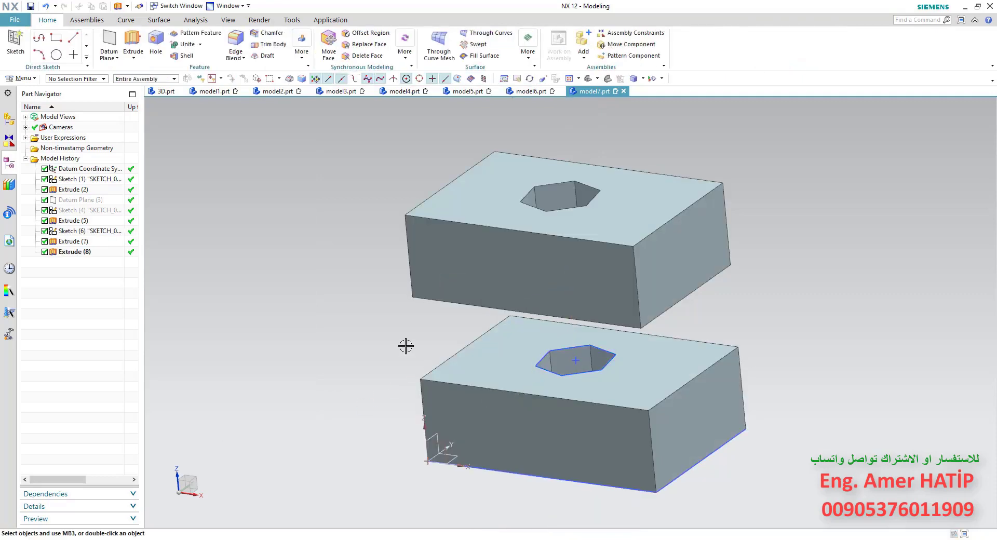
mouse_move(405, 346)
middle_mouse_down()
mouse_move(412, 407)
mouse_move(406, 365)
middle_mouse_up()
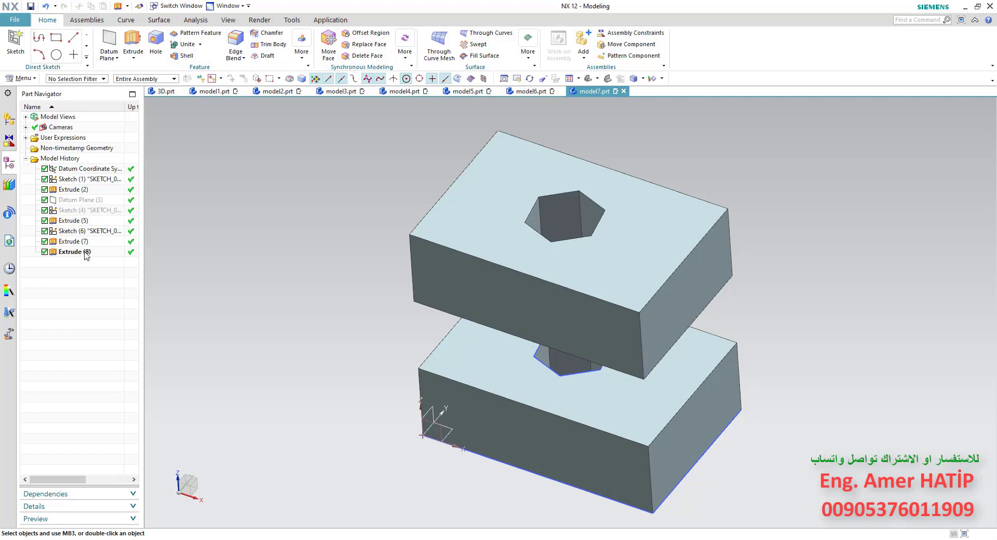
Step: Roll back to Sketch (6) to edit the hexagon, removing both hexagonal cuts
double_click(88, 231)
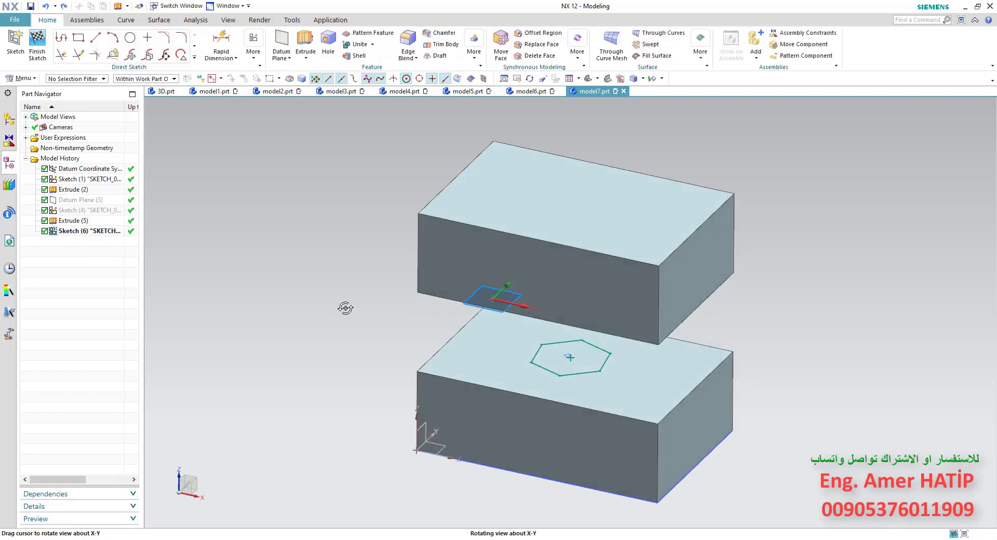
Step: Start a new hexagon extrusion with its Boolean set to Subtract
left_click(304, 41)
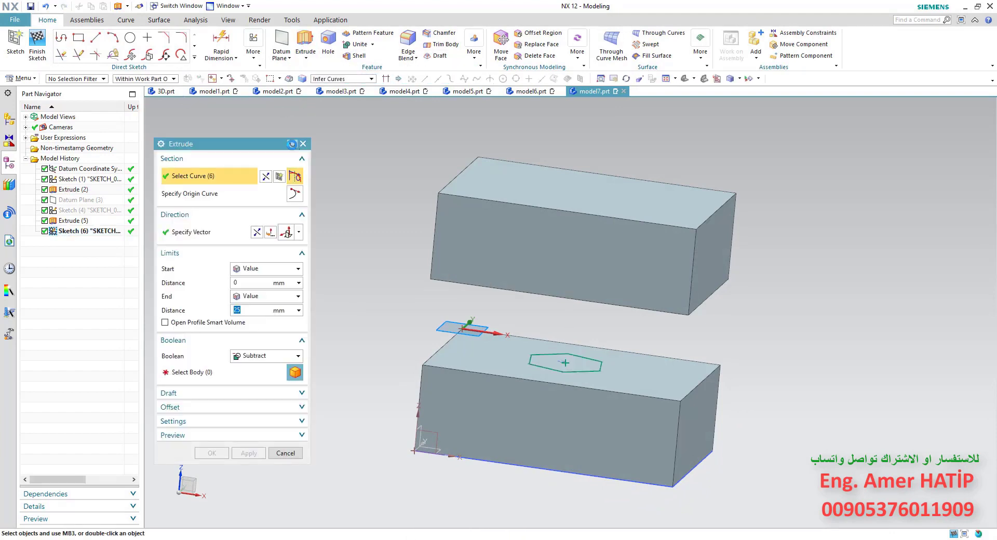
middle_click_drag(378, 219, 365, 217)
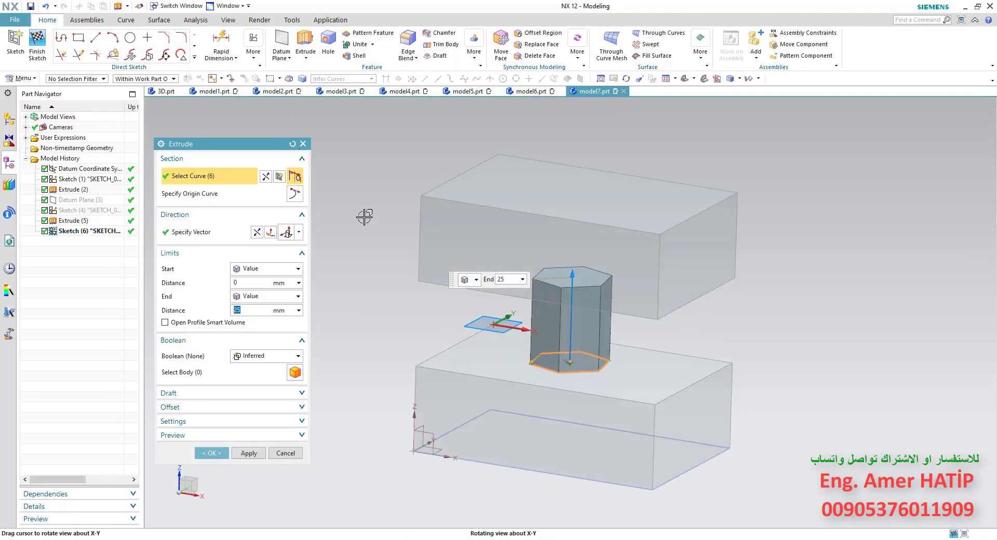
left_click_drag(262, 143, 253, 118)
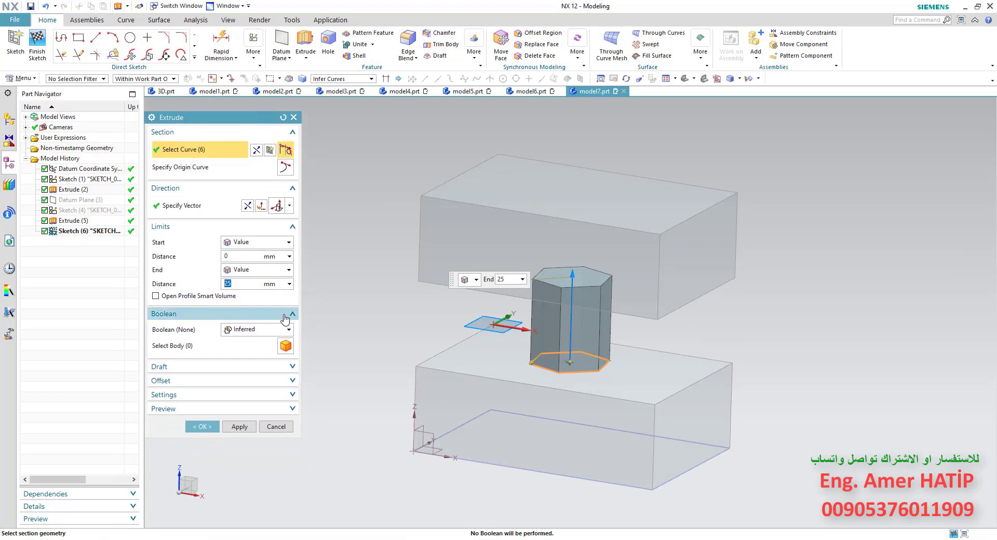
left_click(289, 331)
left_click(263, 361)
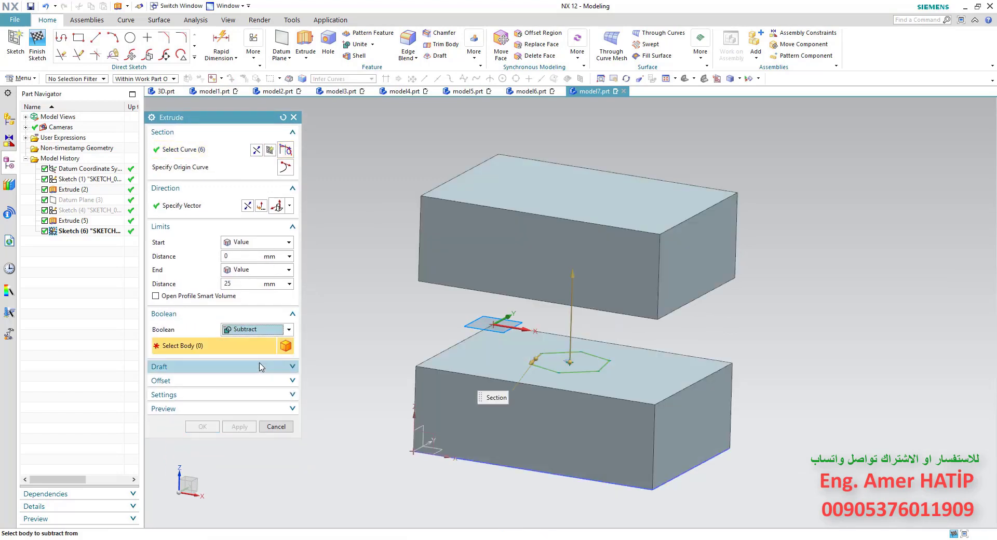
Step: Make the extrusion run from -10 mm to 35 mm
left_click(236, 257)
type("-10")
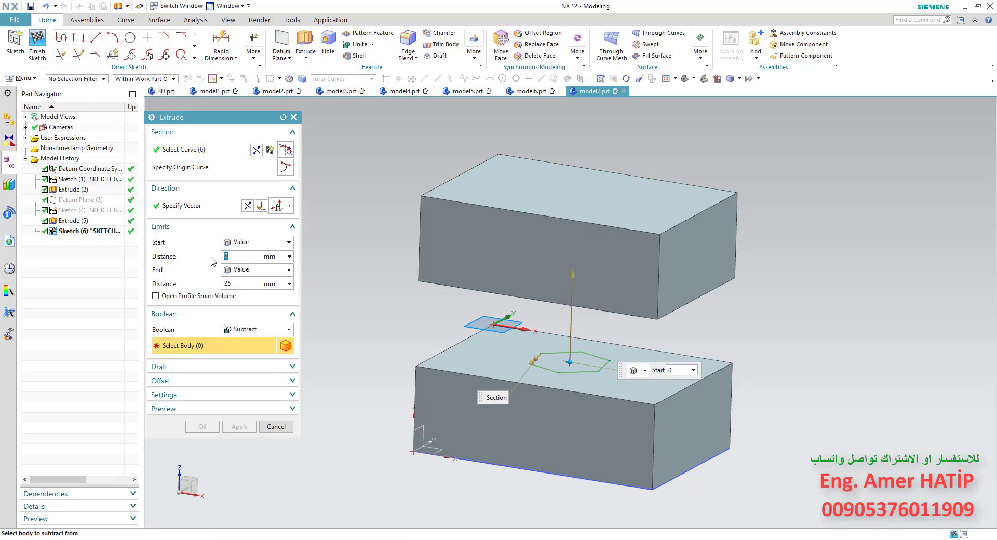
left_click(247, 283)
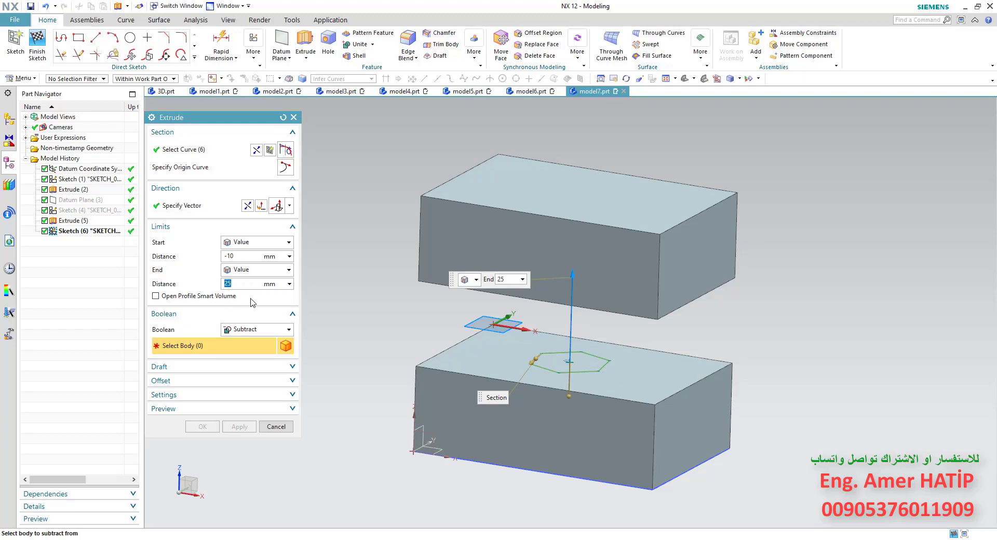
type("35")
key("Return")
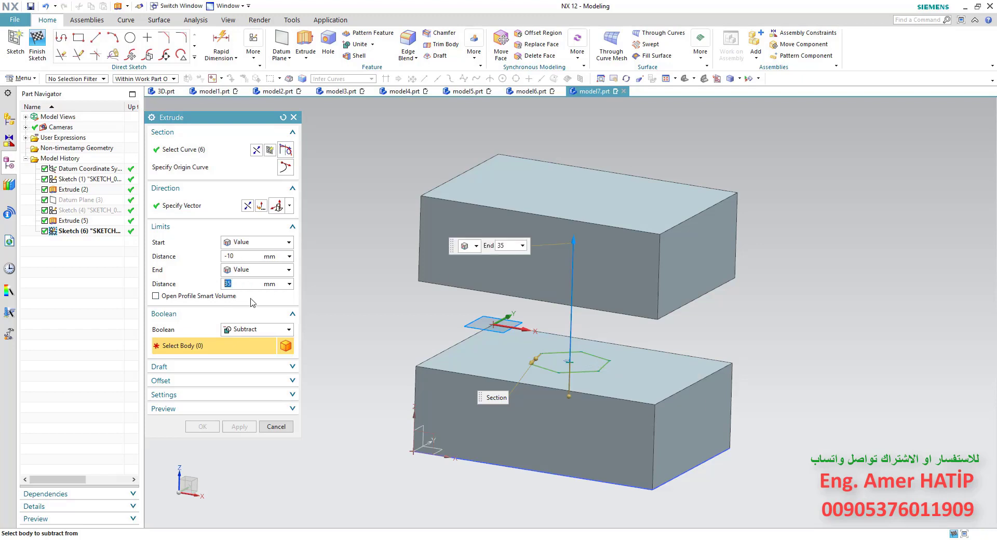
mouse_move(403, 345)
middle_mouse_down()
mouse_move(416, 319)
mouse_move(431, 321)
middle_mouse_up()
left_click(225, 259)
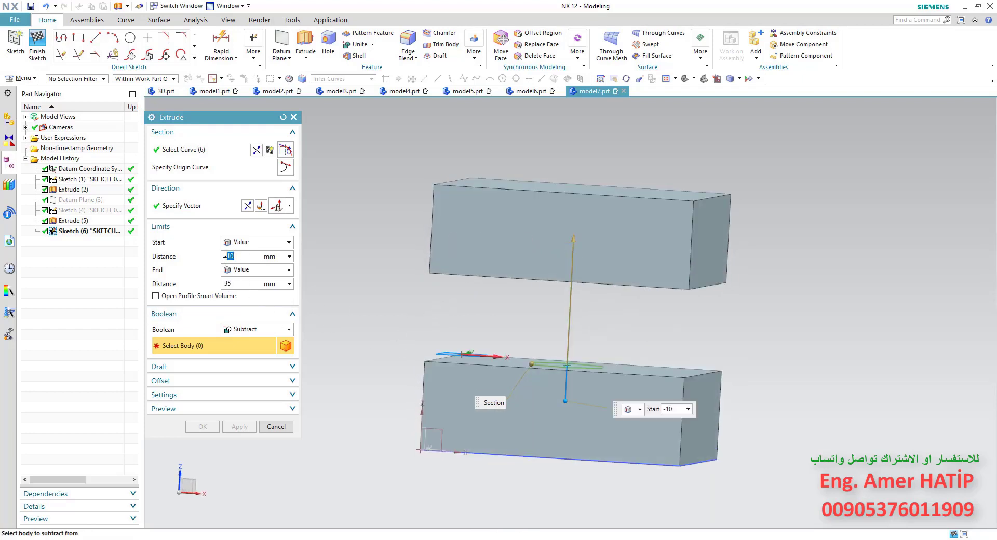
left_click(240, 286)
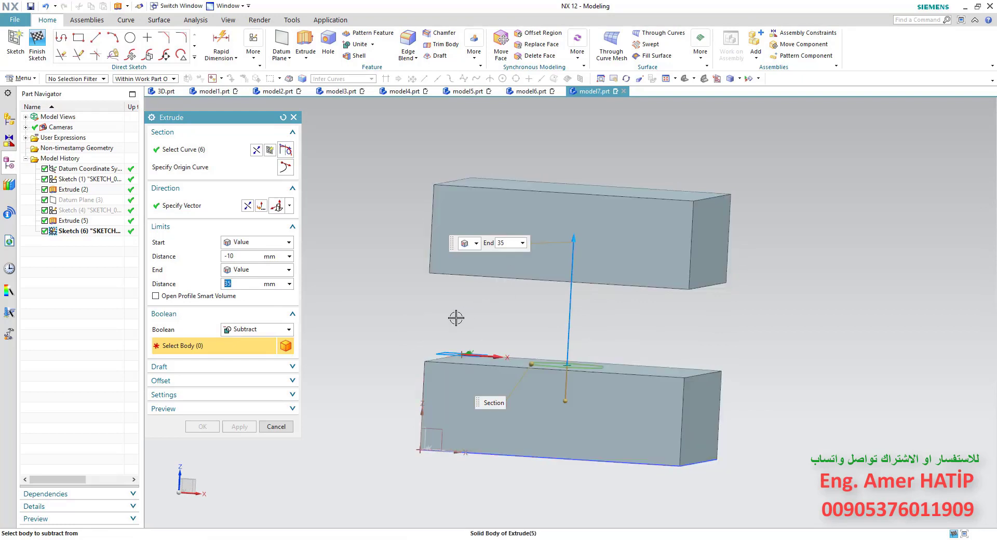
Step: Select the lower block as the body to cut
key("Home")
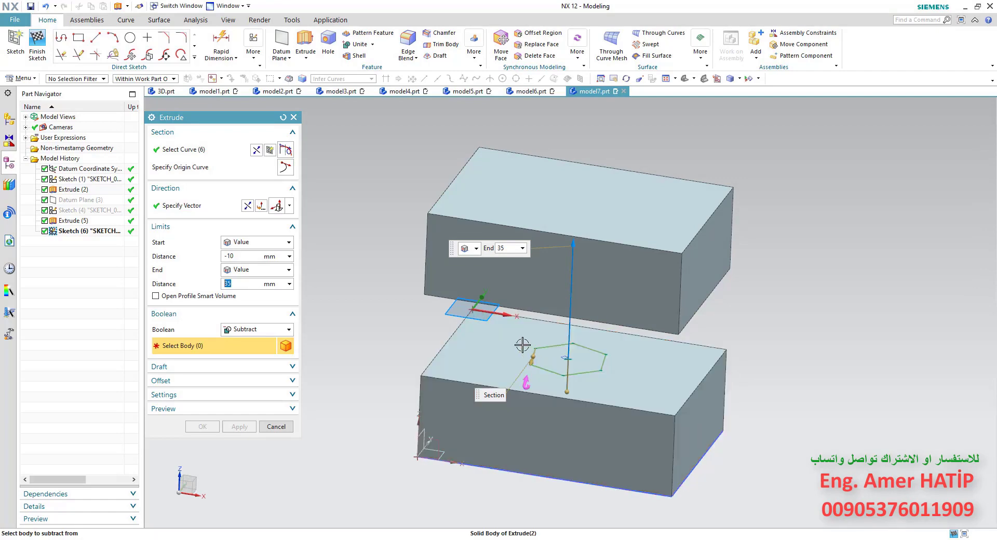
middle_click_drag(519, 344, 532, 289)
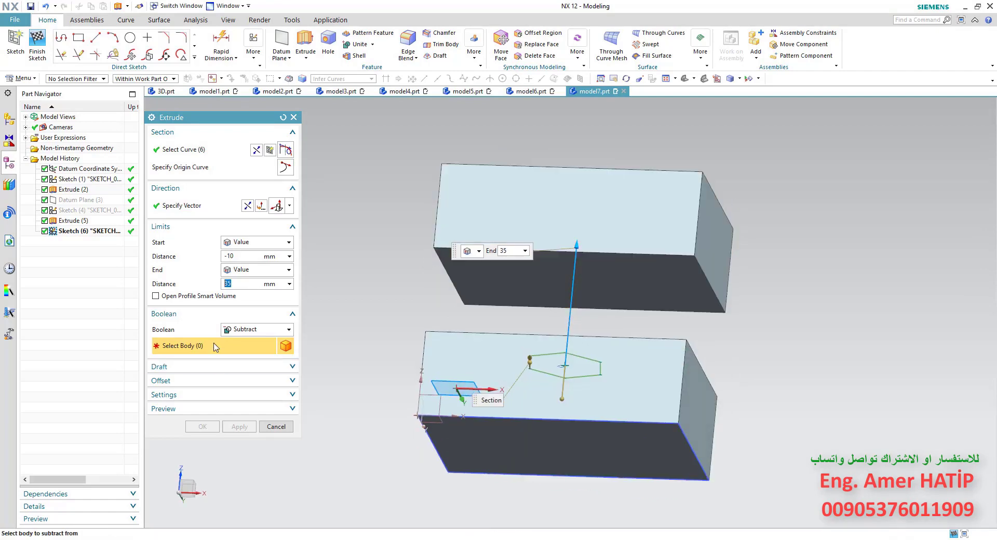
middle_click_drag(383, 345, 367, 362)
left_click(438, 364)
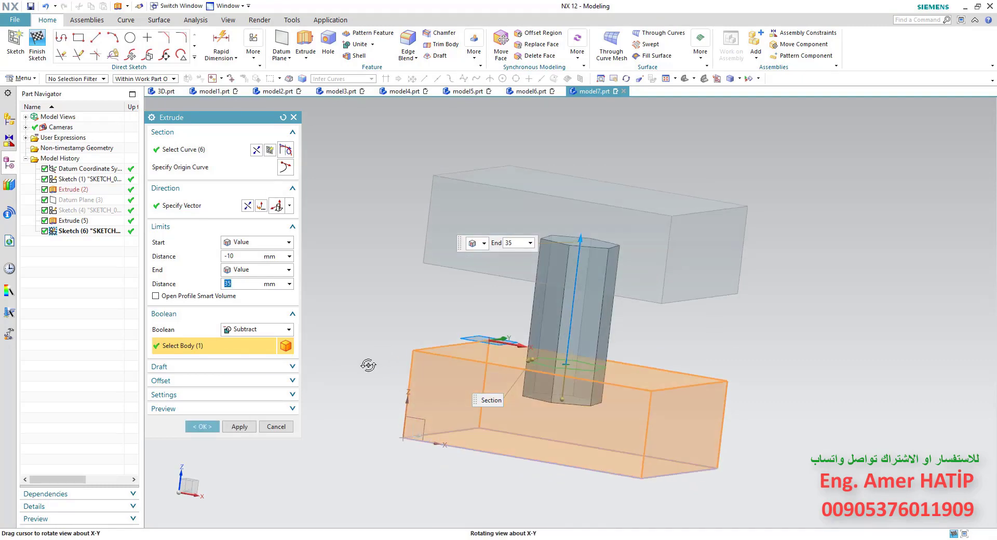
Step: Make the lower block, not the upper one, the subtract target
left_click(439, 216)
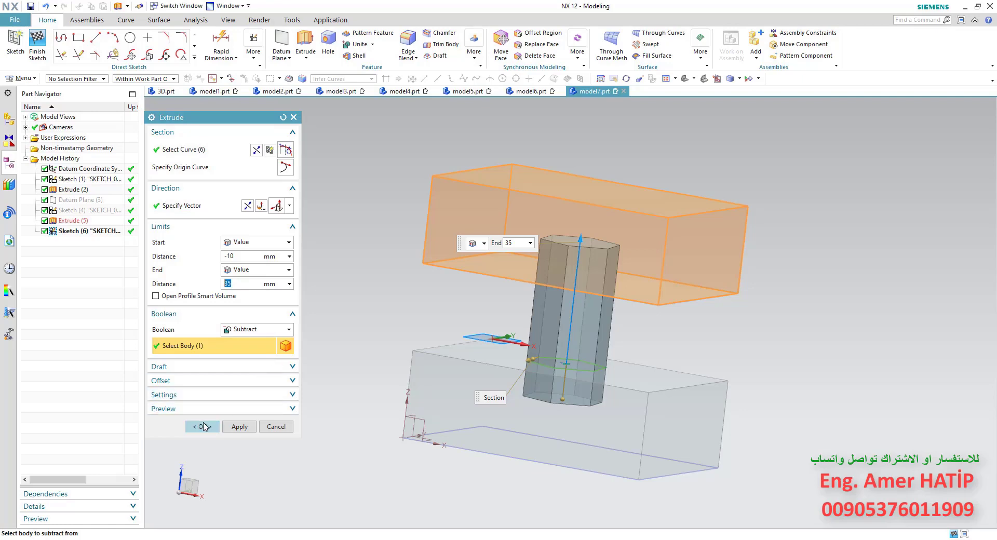
middle_click_drag(424, 359, 437, 350)
left_click(426, 384)
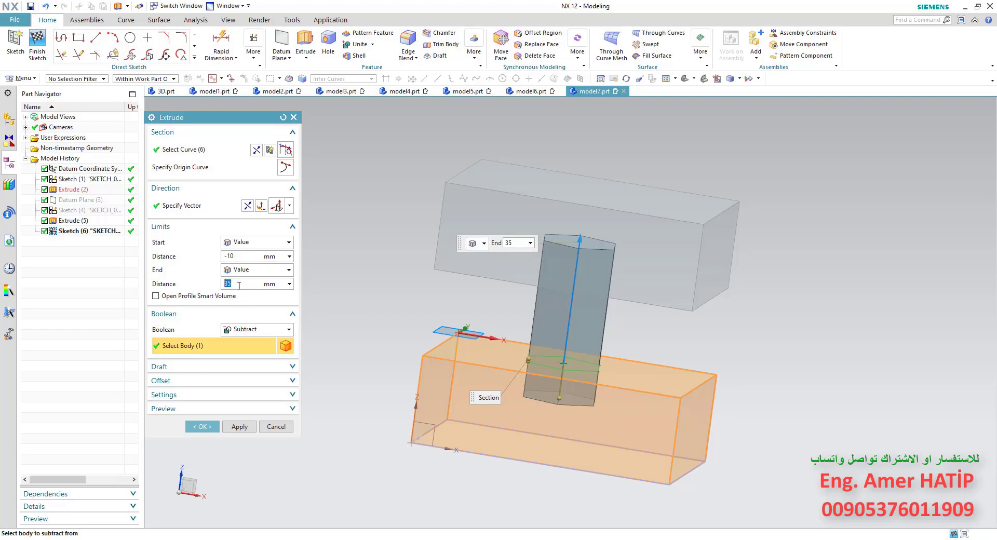
type("0")
Step: Restore the End Distance to 35 mm
key("Return")
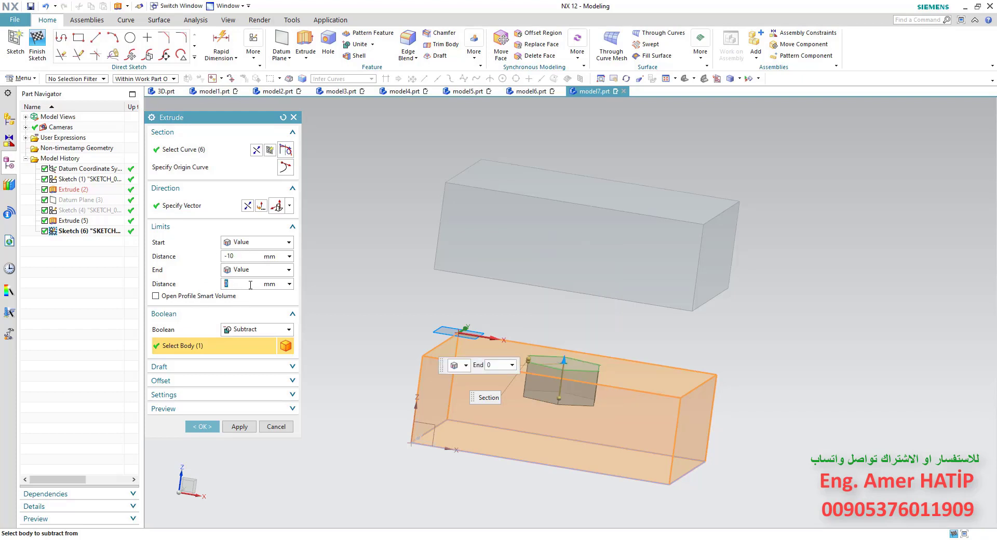
left_click(247, 256)
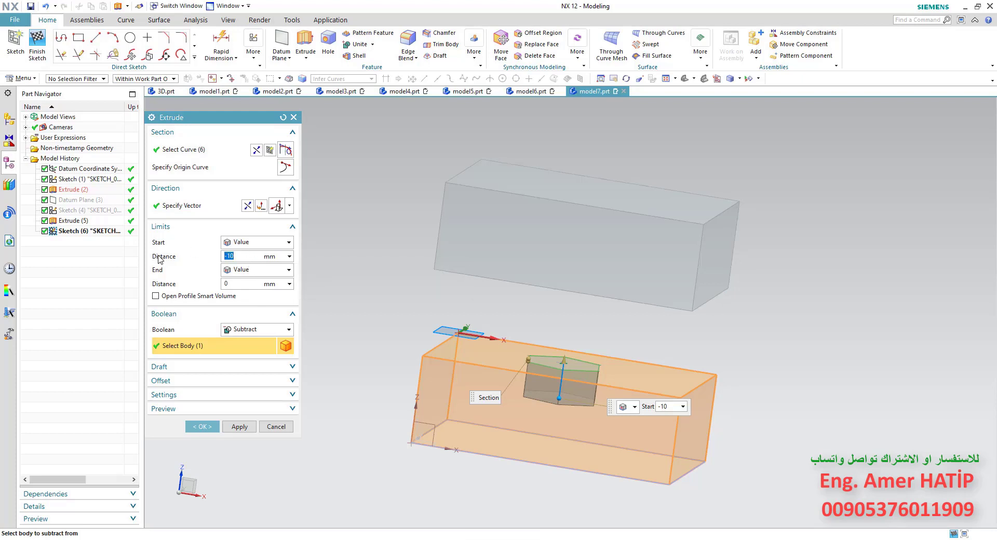
left_click(237, 284)
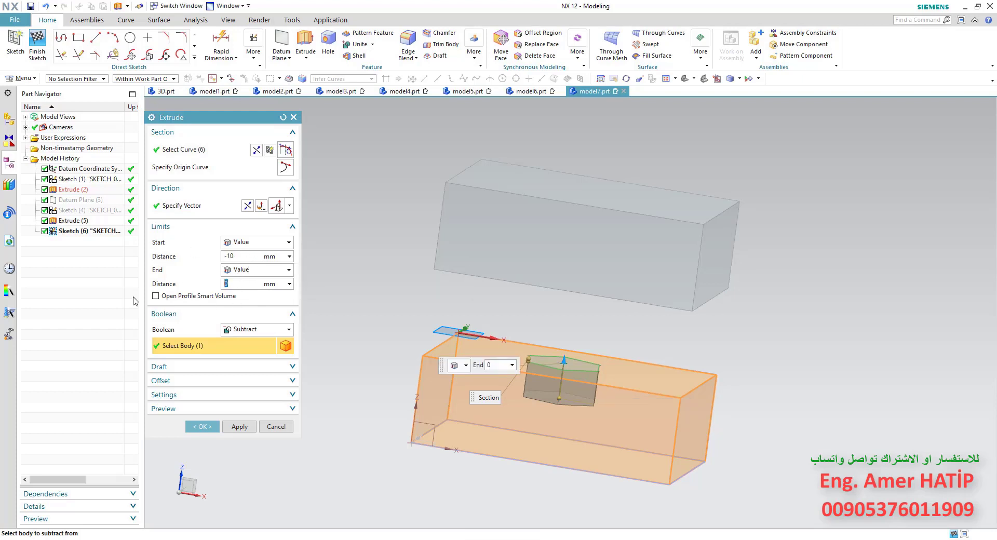
type("35")
key("Return")
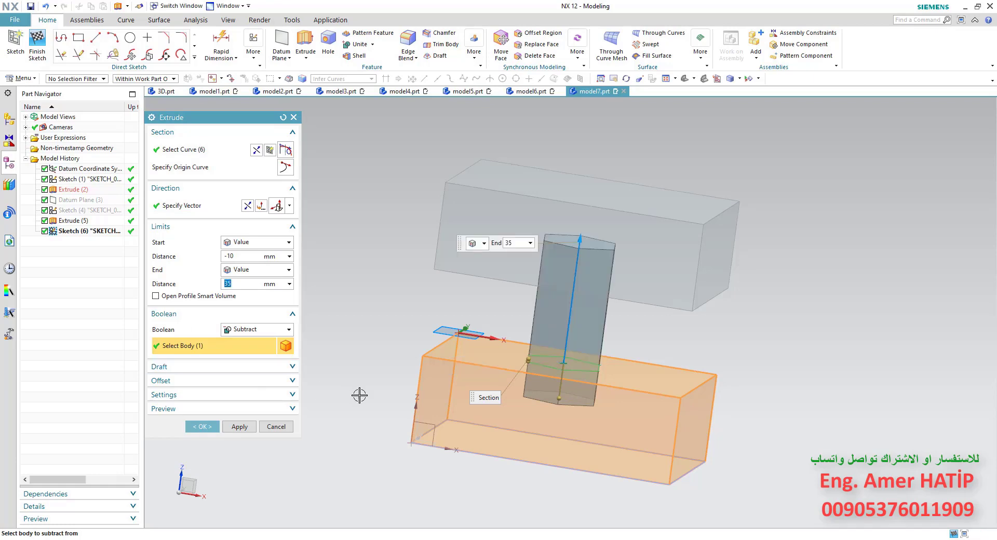
middle_click_drag(519, 336, 499, 333)
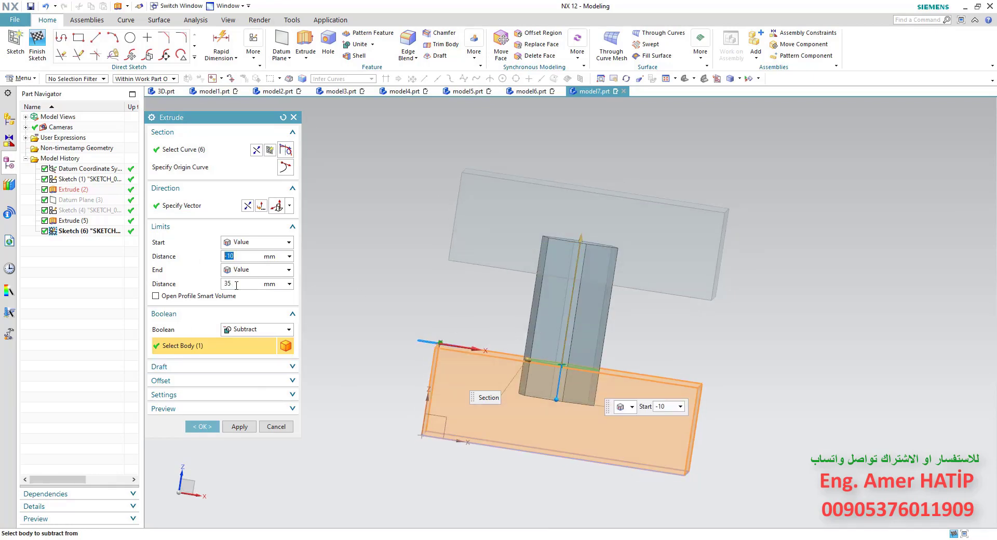
middle_click_drag(510, 319, 541, 225)
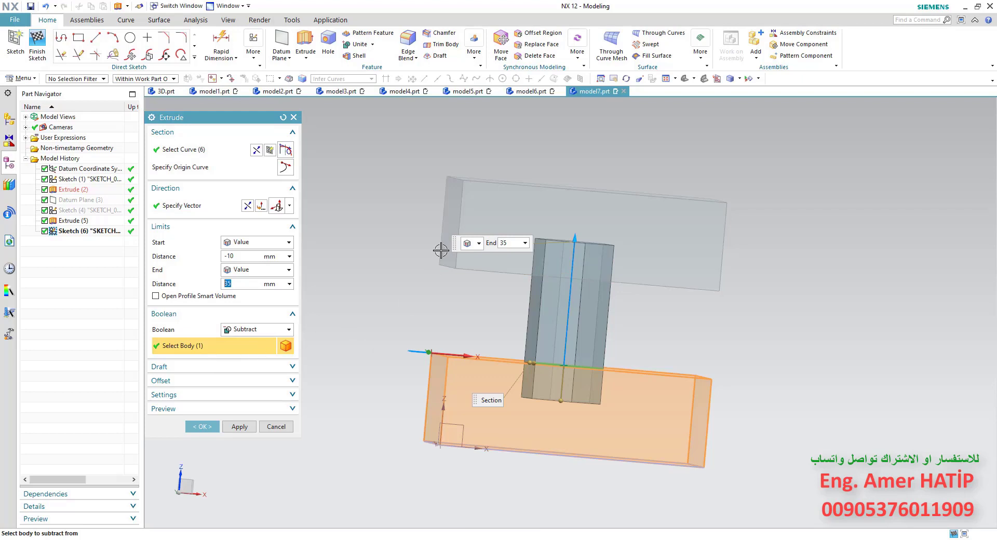
Step: Confirm the lower block as the only target and create Extrude (7)
left_click(474, 209)
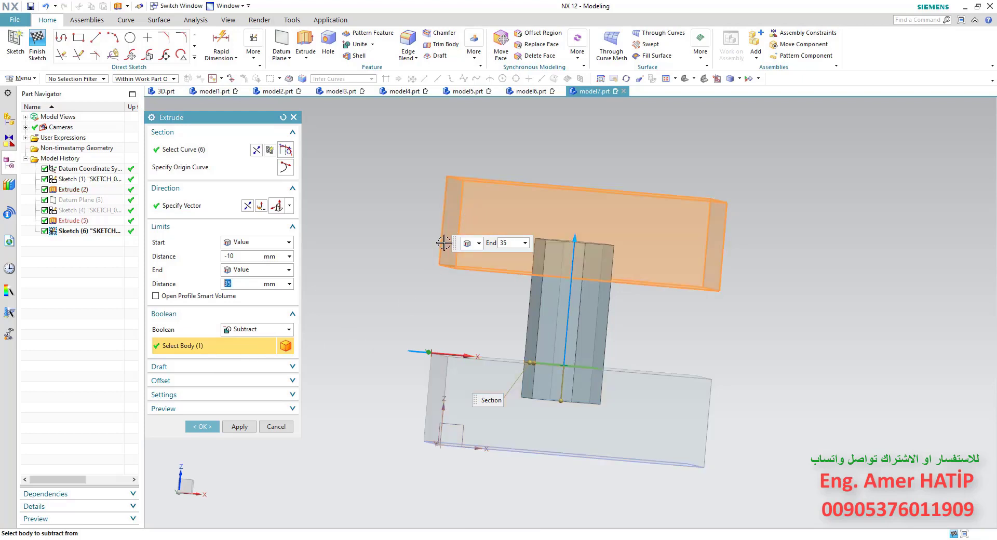
left_click(454, 371)
left_click(485, 209)
left_click(460, 355)
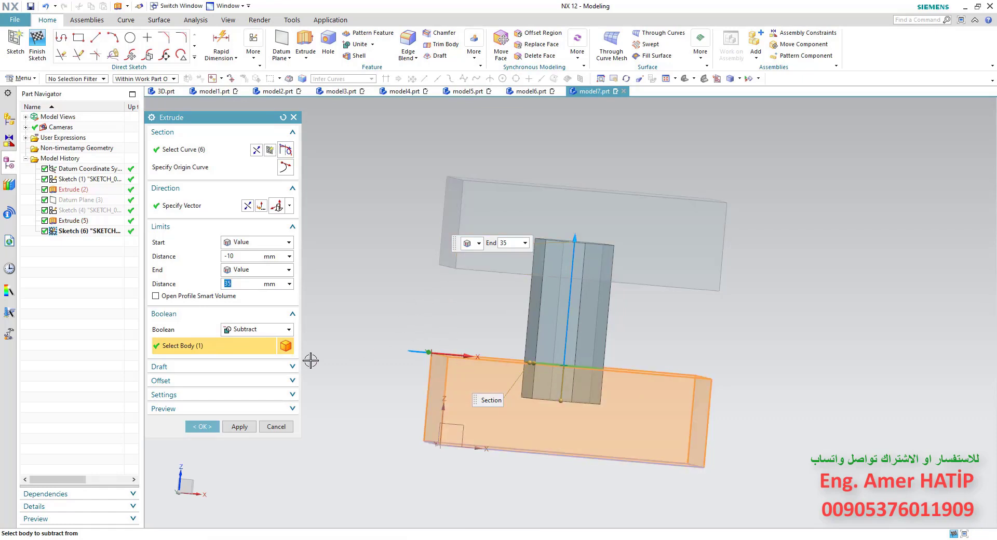
left_click(204, 429)
mouse_move(331, 362)
middle_mouse_down()
mouse_move(298, 387)
mouse_move(303, 365)
mouse_move(306, 384)
middle_mouse_up()
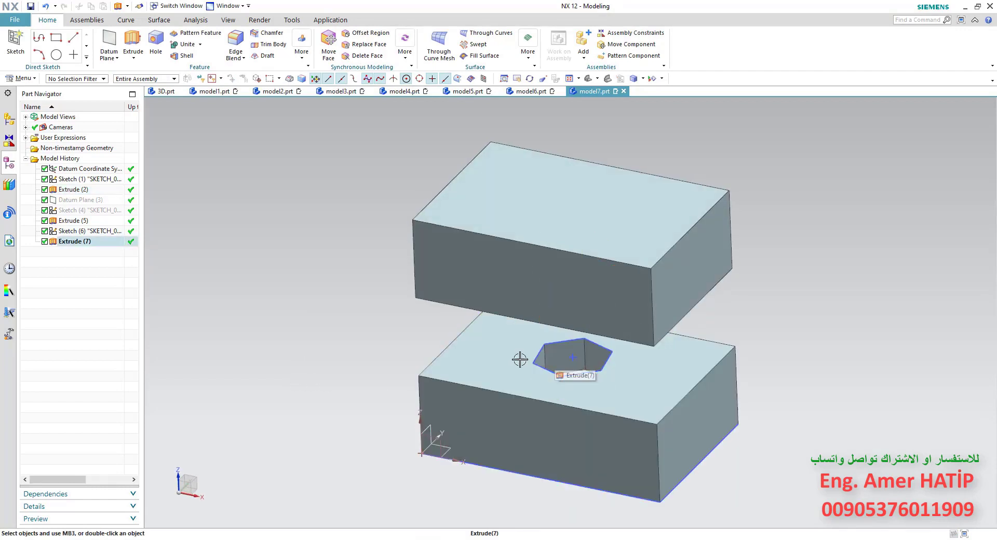
Step: Re-edit Extrude (7) to End Distance 0 mm, making a -10 to 0 mm pocket in the lower block
middle_click_drag(530, 365, 546, 327)
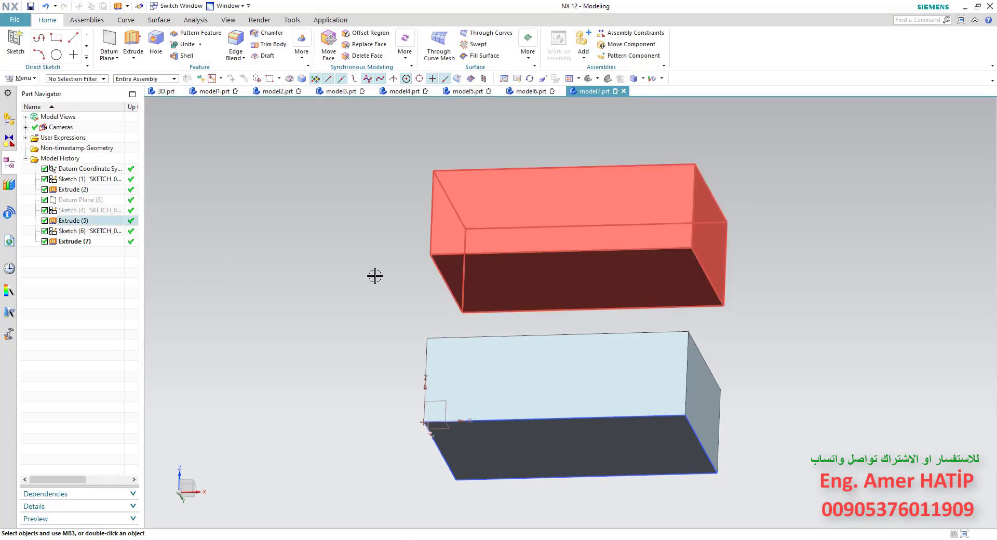
double_click(85, 241)
key("F8")
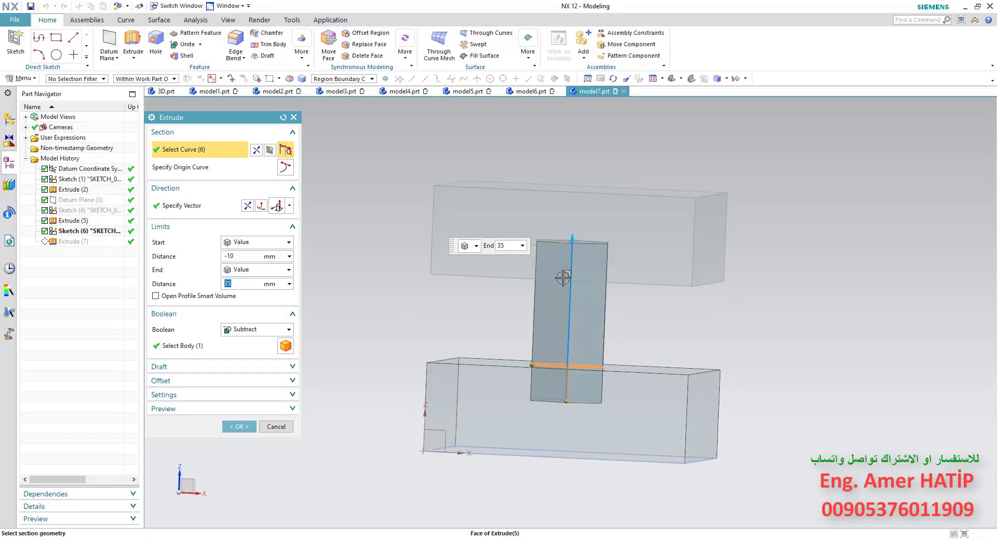
middle_click_drag(561, 274, 559, 278)
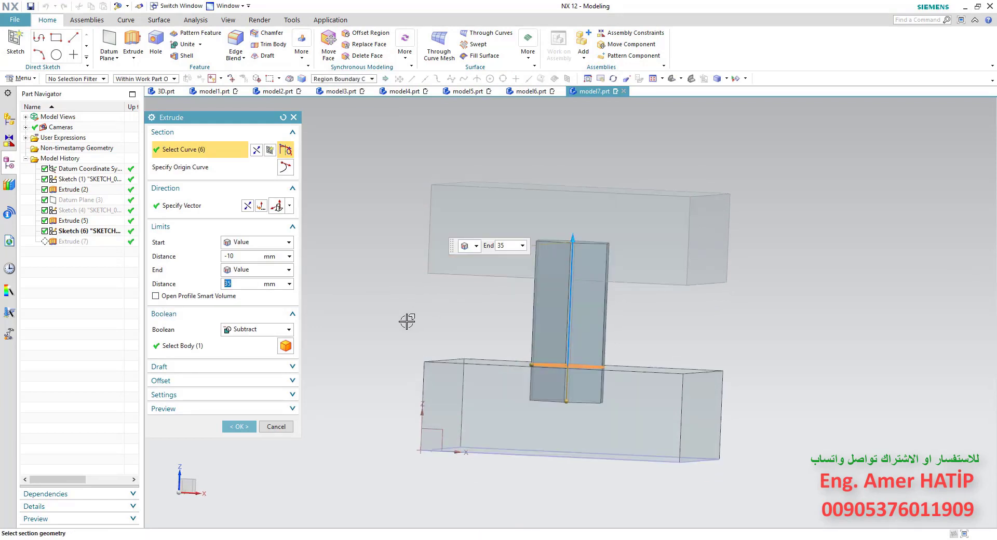
left_click(221, 351)
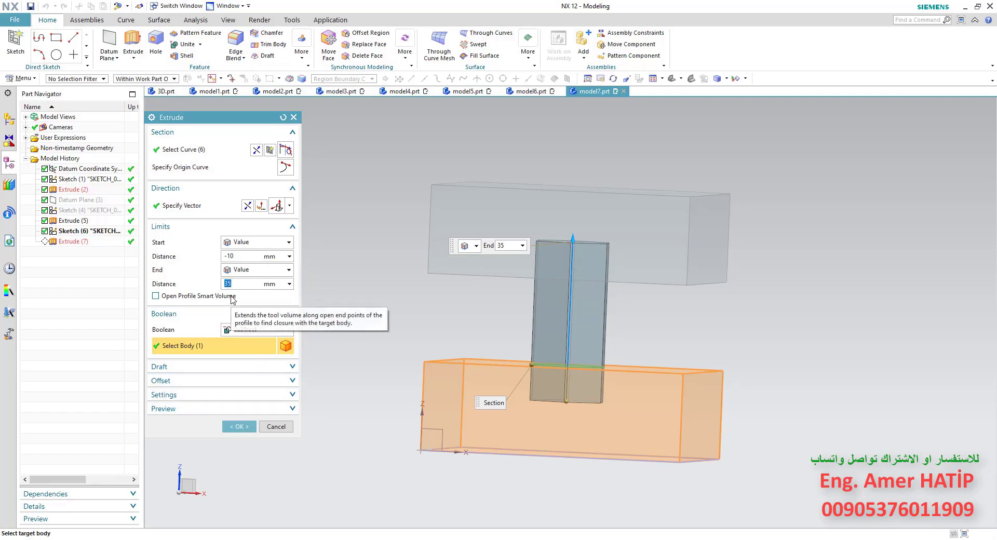
type("0")
middle_click_drag(383, 318, 381, 333)
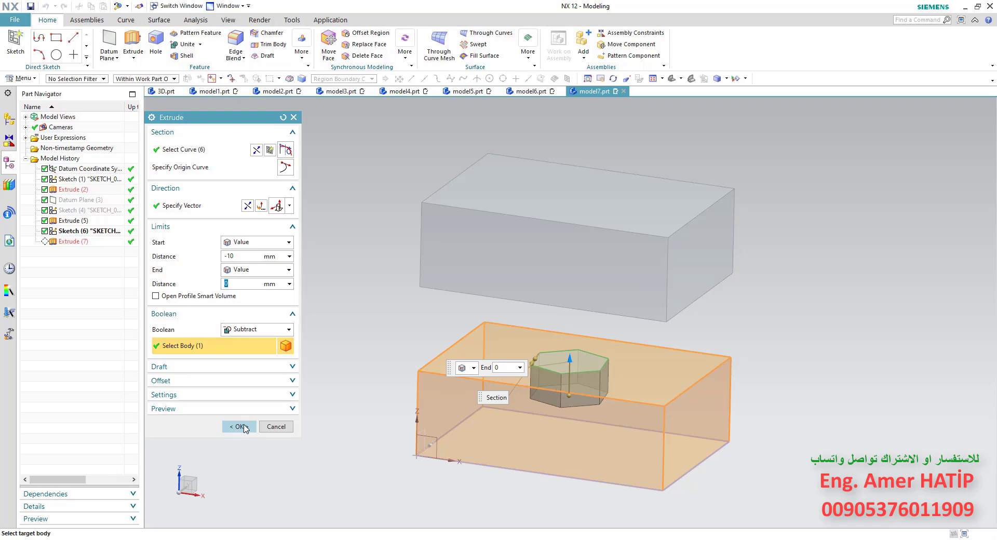
left_click(244, 427)
middle_click_drag(296, 427, 419, 374)
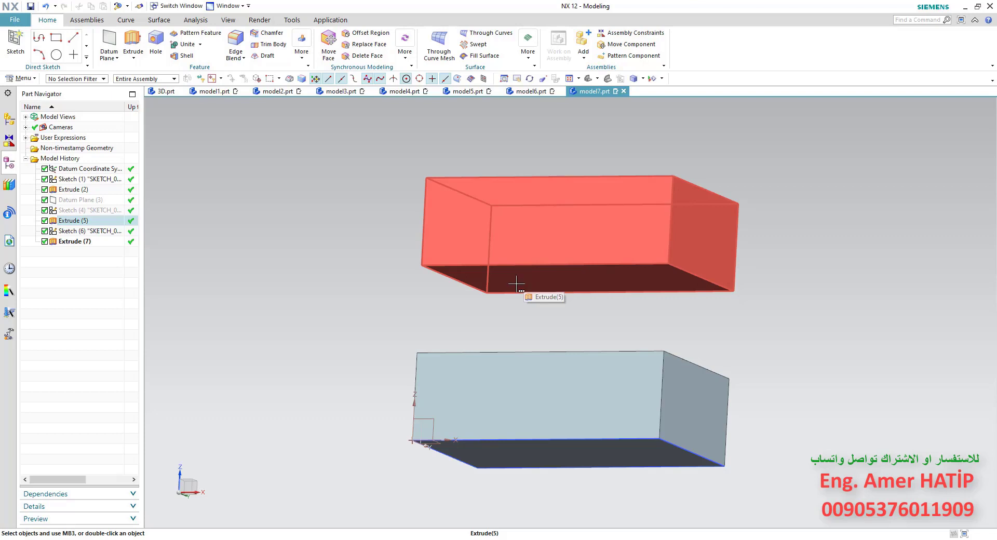
Step: Extrude the hexagon sketch from 0 to 35 mm
left_click(132, 41)
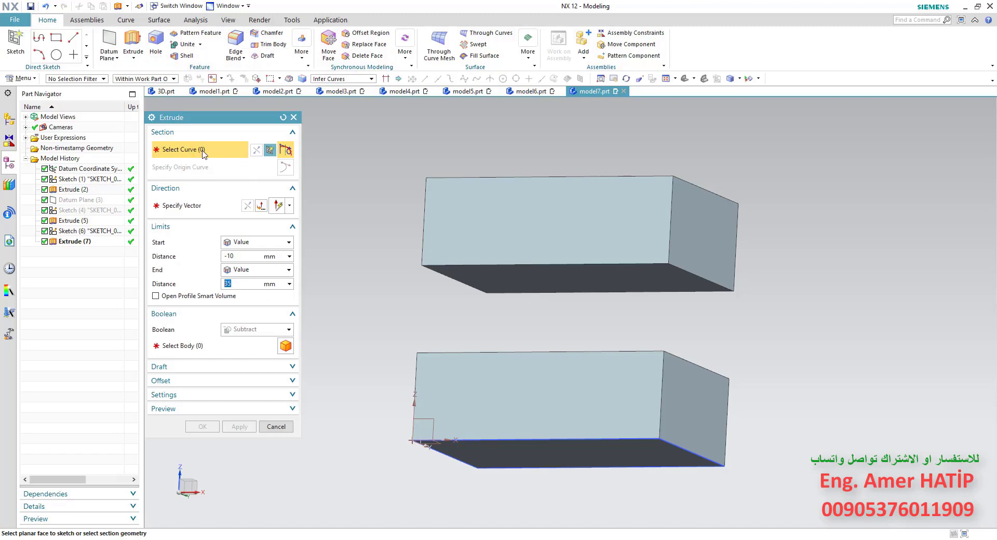
key("Home")
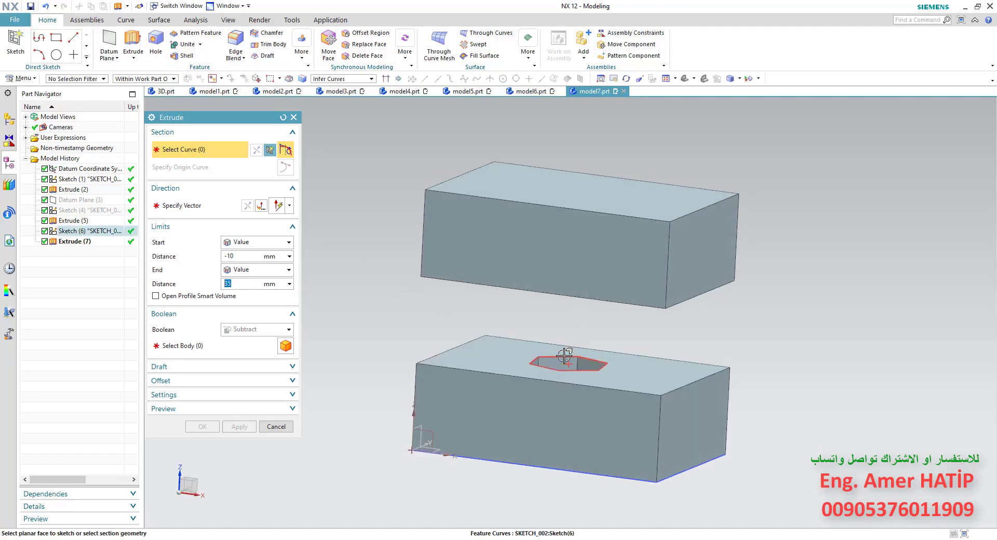
left_click(565, 356)
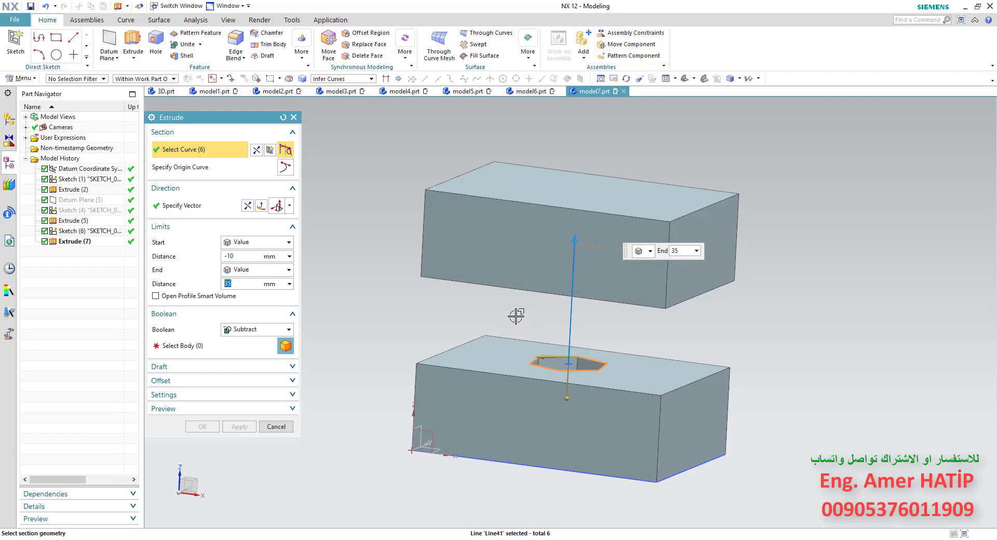
middle_click_drag(516, 315, 508, 312)
left_click(229, 256)
type("0")
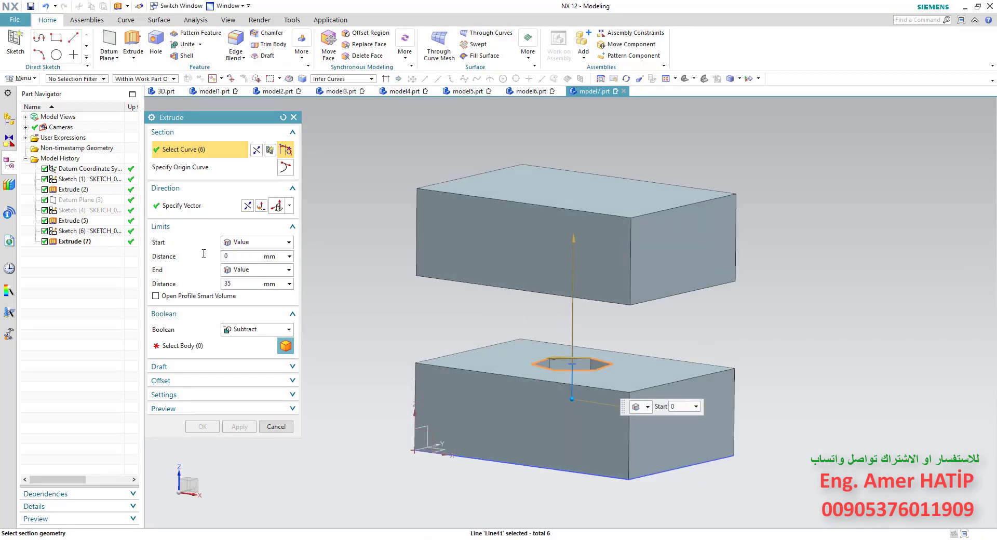
key("Return")
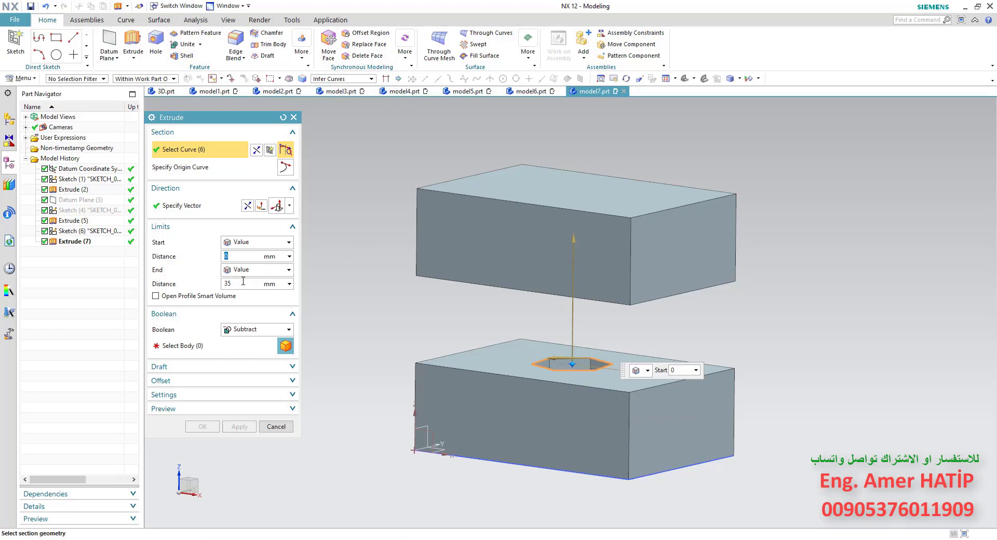
left_click(243, 282)
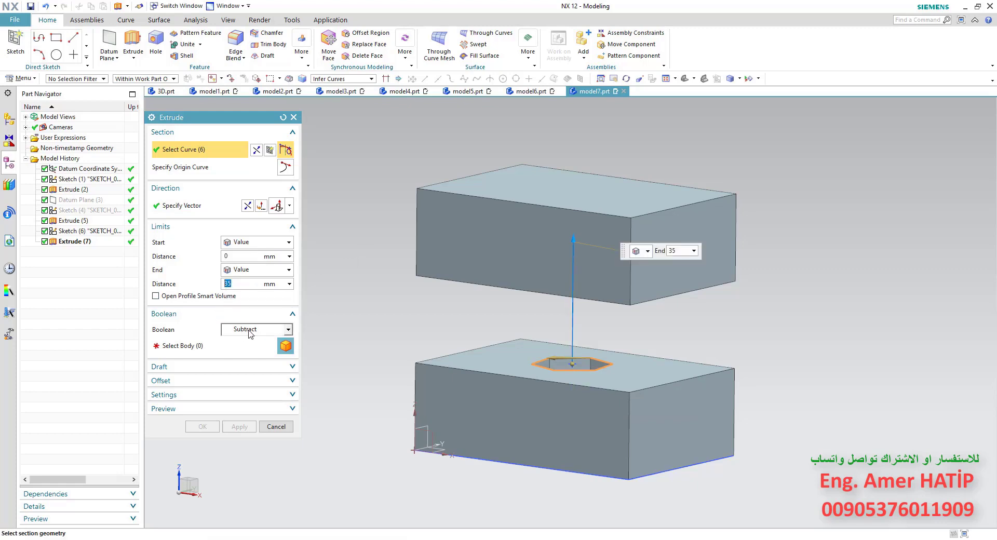
Step: Subtract it from the upper block, creating Extrude (8)
left_click(201, 347)
left_click(517, 215)
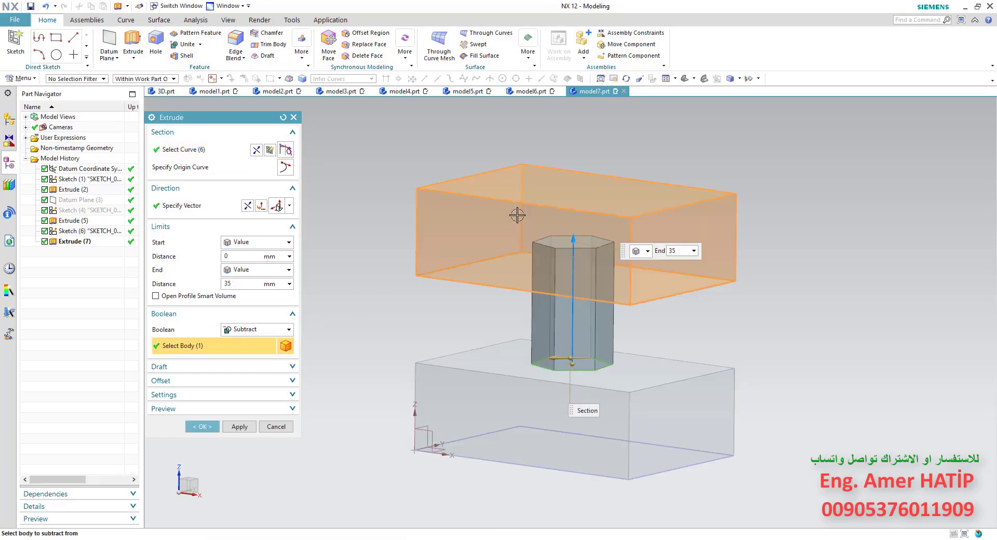
middle_click_drag(444, 298, 466, 285)
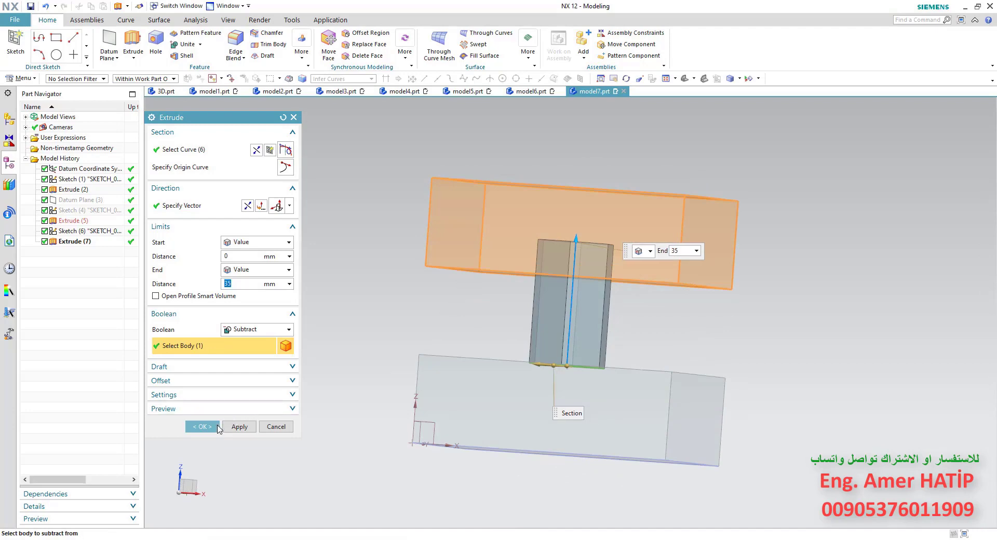
left_click(202, 427)
mouse_move(354, 346)
middle_mouse_down()
mouse_move(379, 329)
mouse_move(487, 343)
middle_mouse_up()
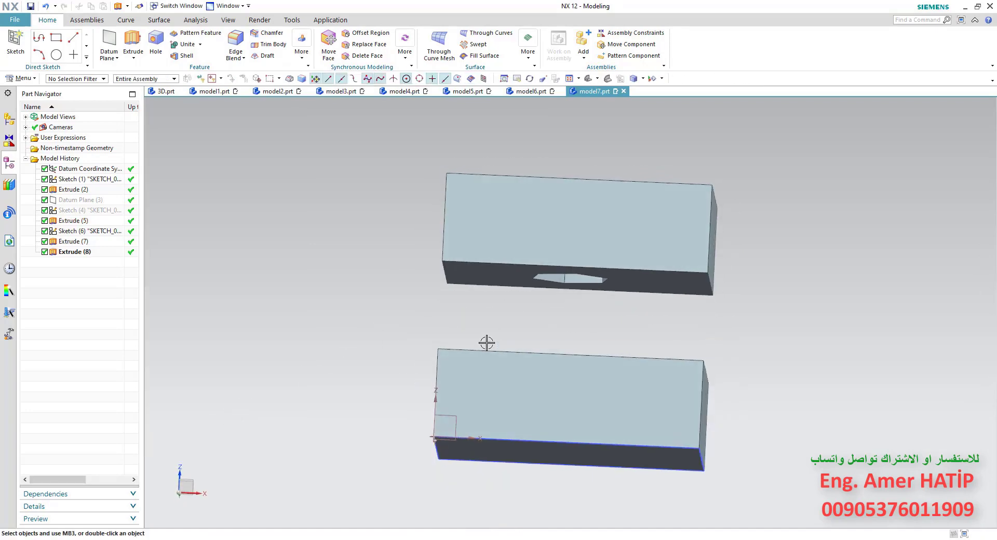
Step: Select Extrude (7) and Extrude (8) in the Part Navigator and delete them
middle_click_drag(540, 299, 529, 321)
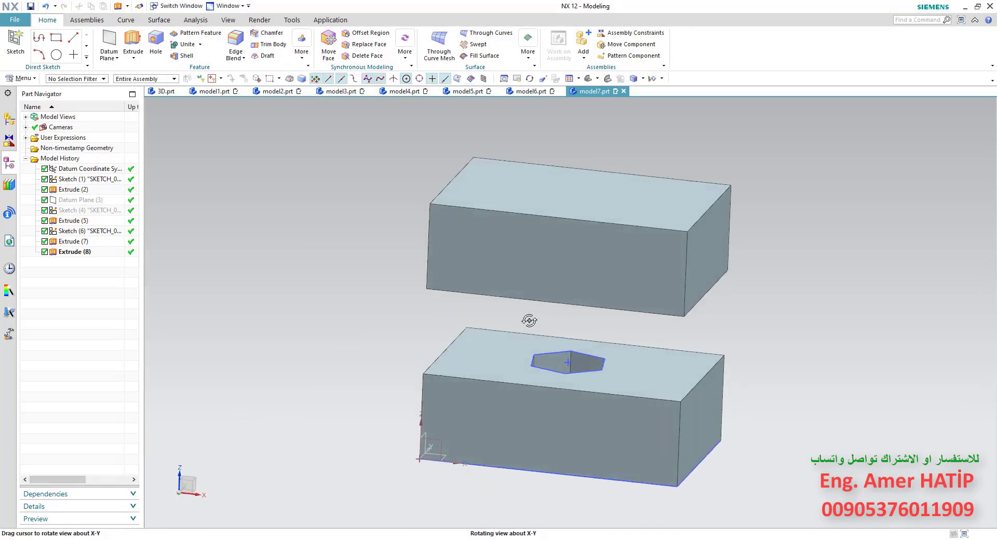
left_click(77, 253)
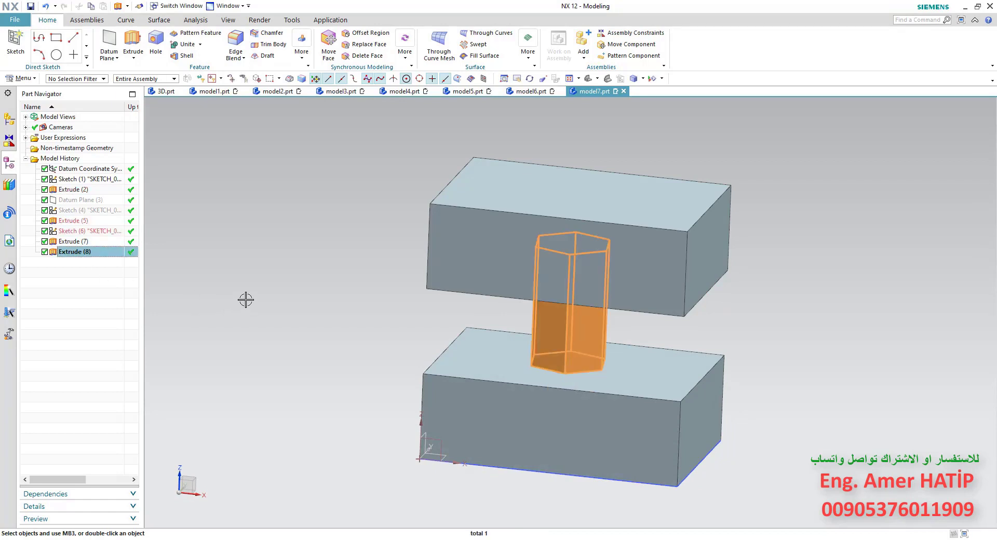
left_click(77, 242)
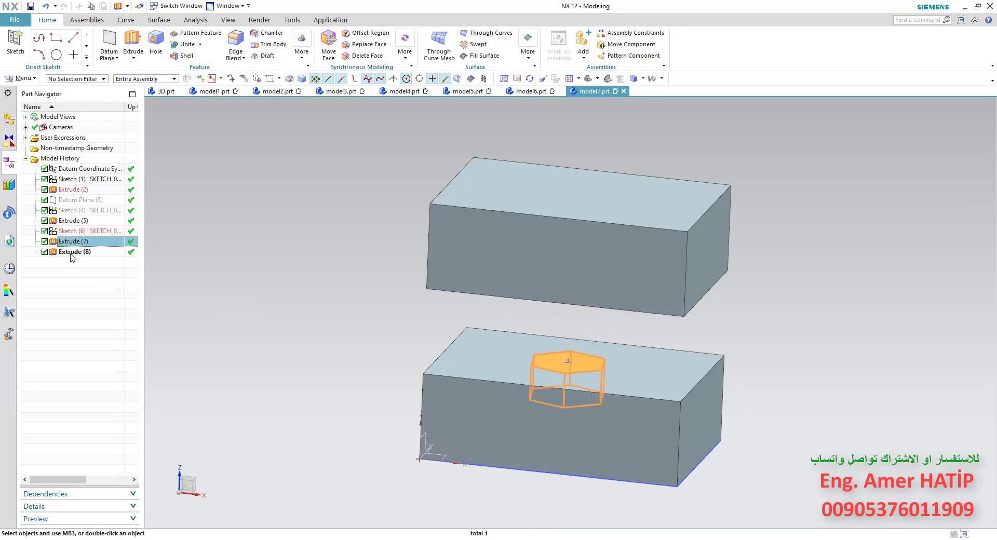
left_click(71, 252, "ctrl")
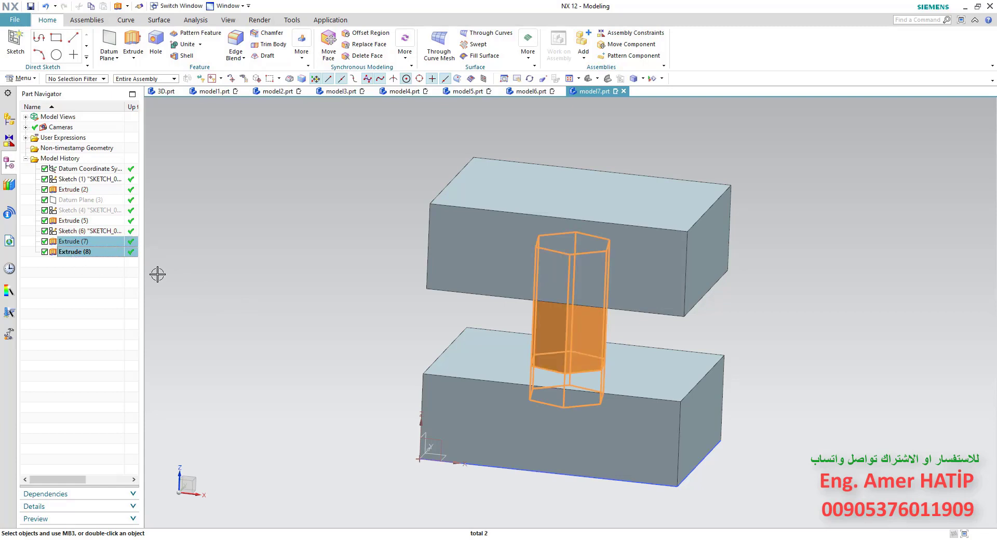
key("Delete")
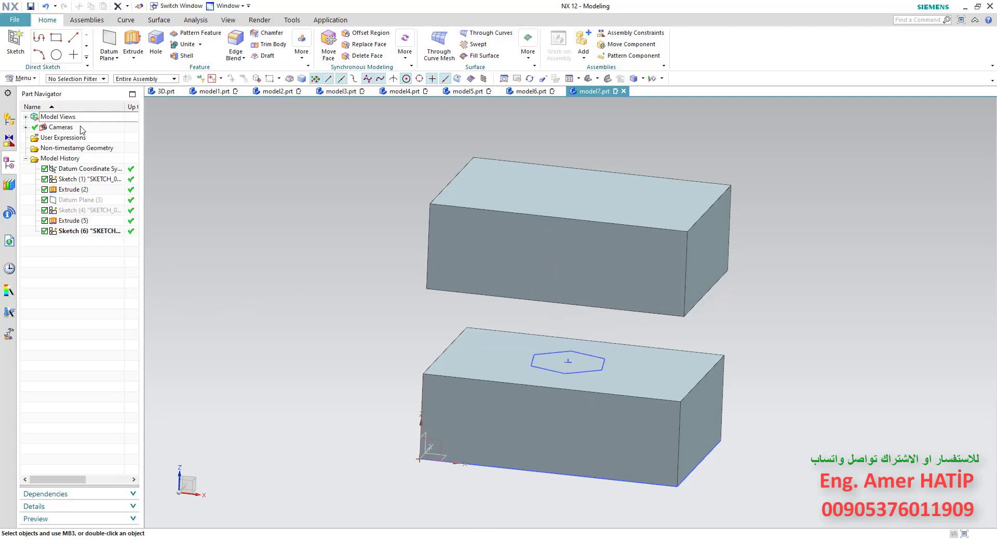
Step: Extrude the Sketch (6) hexagon Through All in both directions with Boolean Subtract
double_click(85, 232)
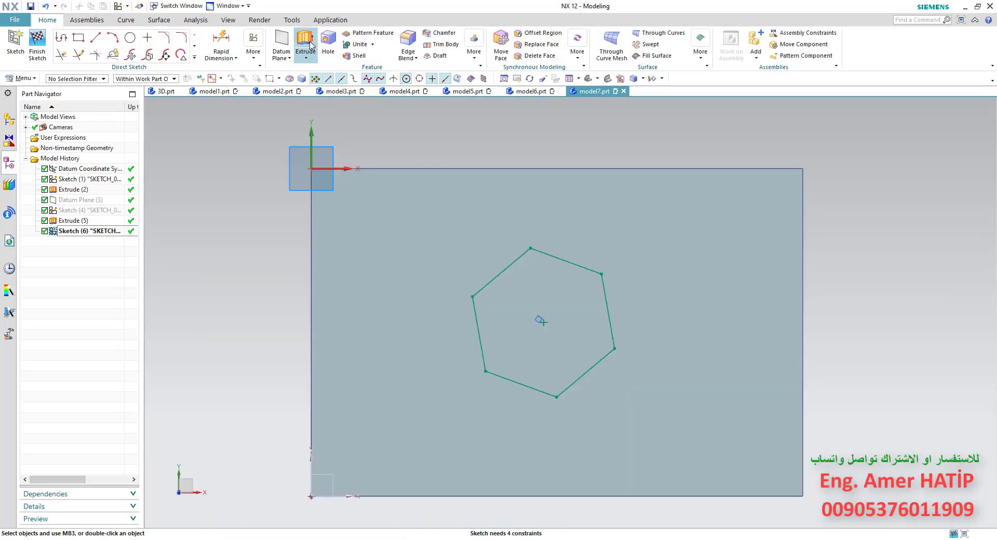
left_click(305, 44)
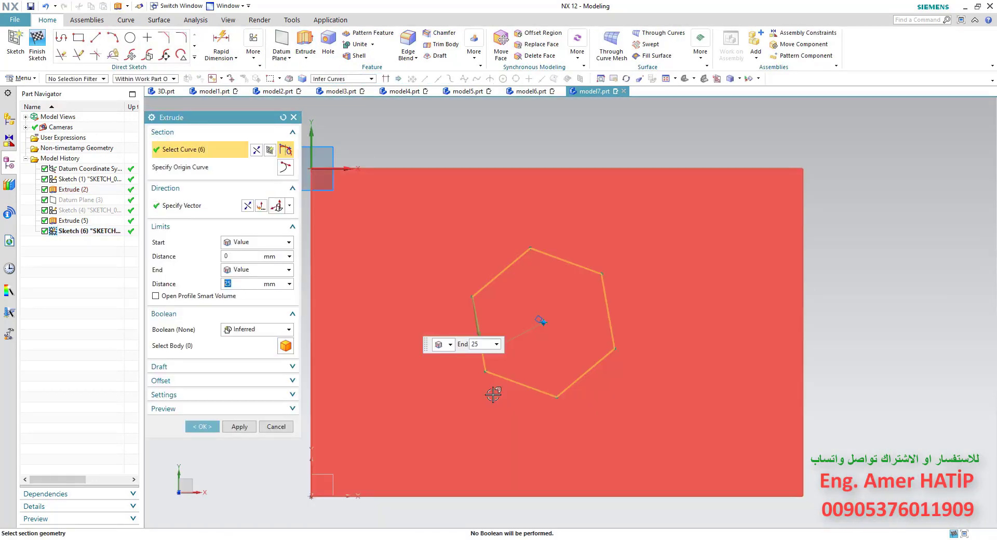
mouse_move(493, 395)
middle_mouse_down()
mouse_move(424, 336)
mouse_move(465, 334)
mouse_move(447, 327)
mouse_move(477, 314)
middle_mouse_up()
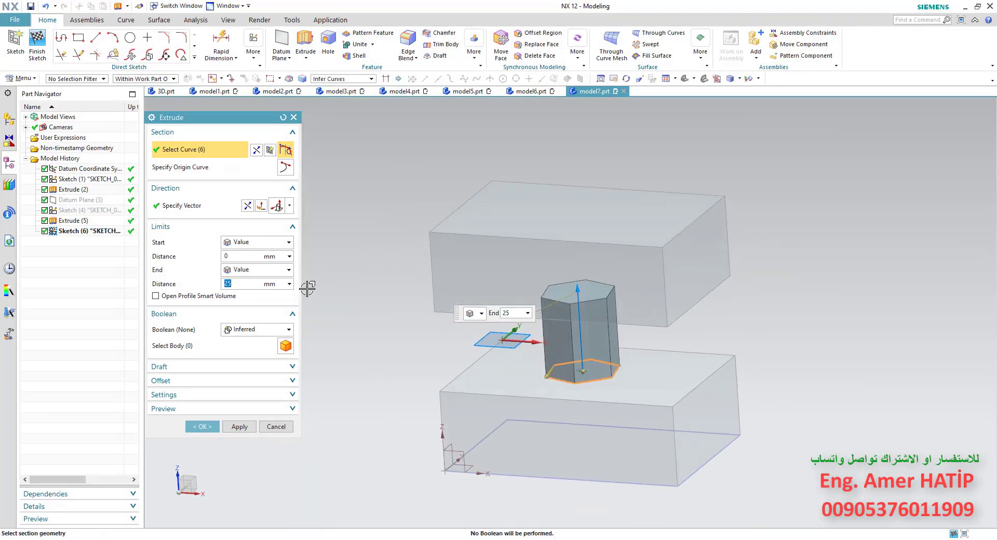
left_click(277, 247)
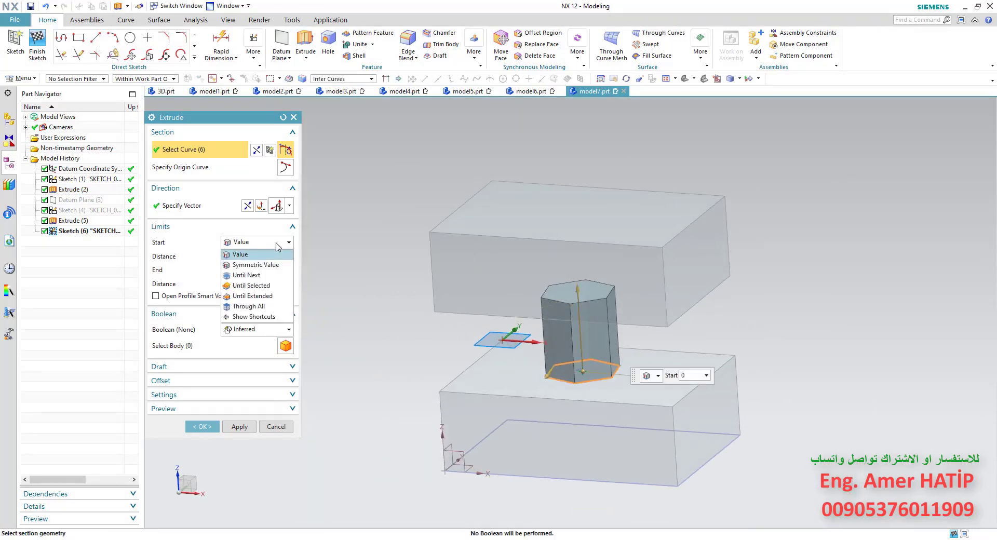
left_click(264, 310)
left_click(288, 257)
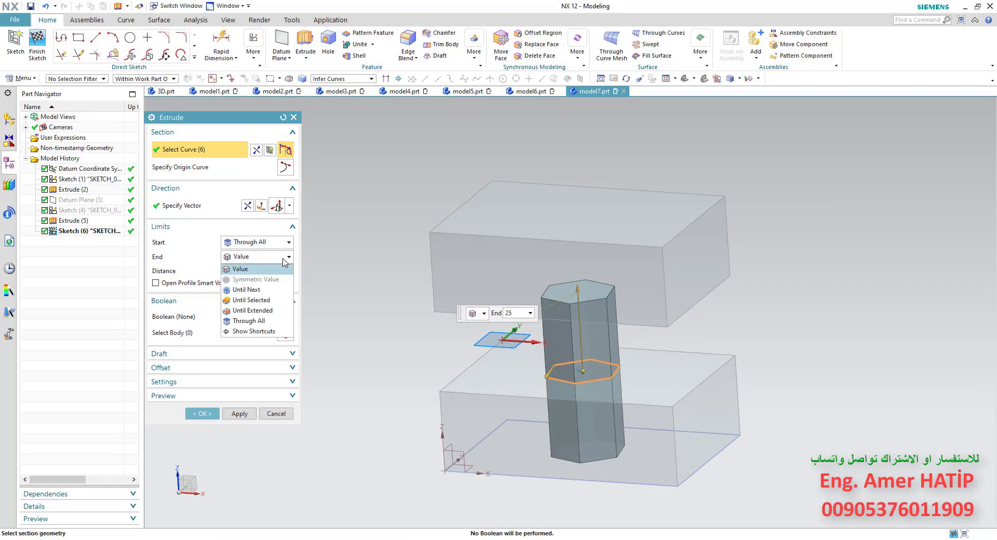
left_click(254, 323)
middle_click_drag(361, 273, 344, 289)
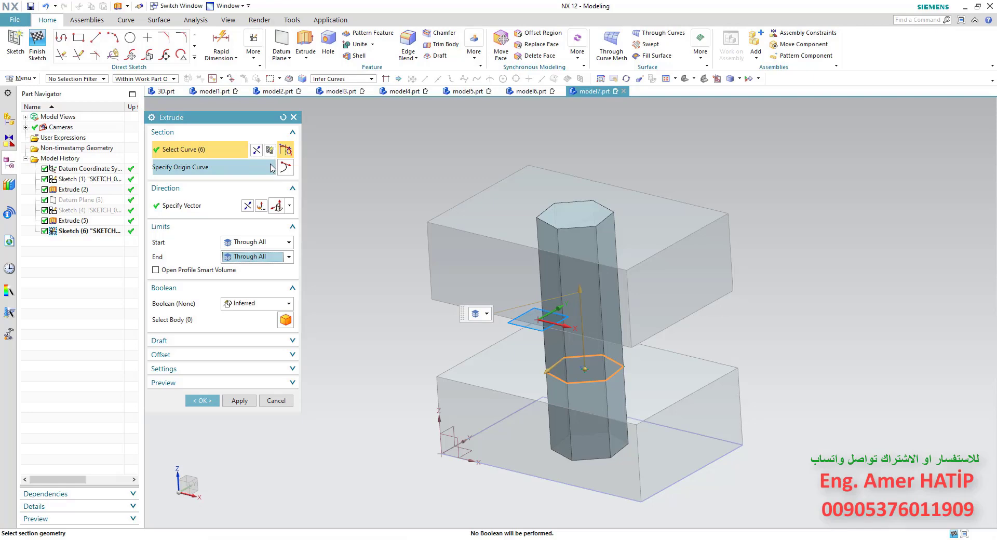
left_click(258, 306)
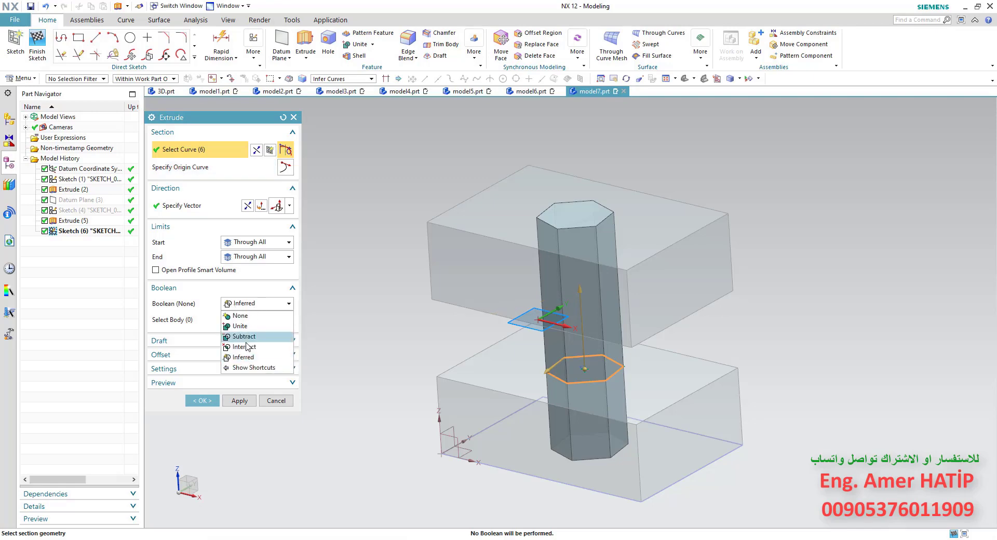
left_click(235, 339)
Step: Cut the hexagon into both blocks, starting 10 mm below the sketch and ending Through All
left_click(474, 387)
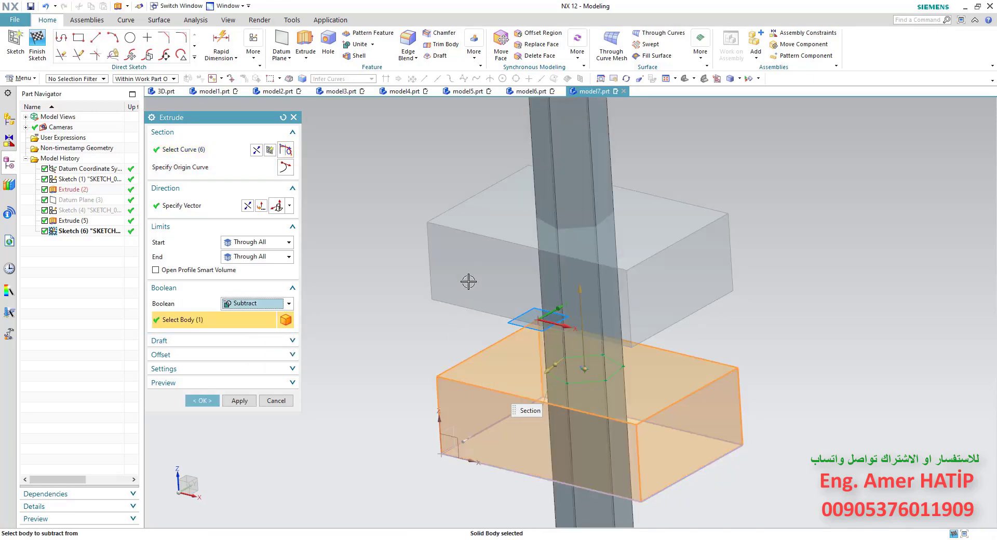
left_click(476, 263)
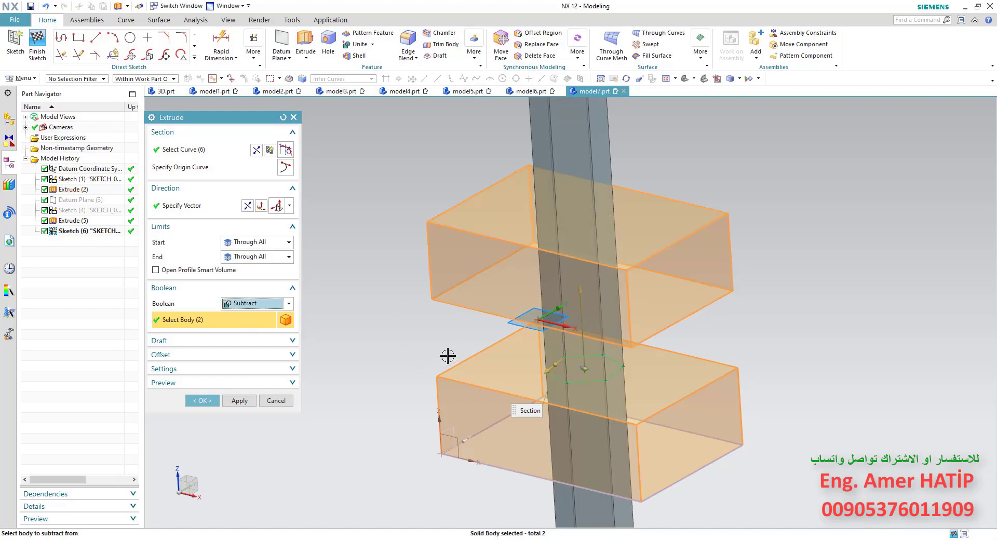
left_click(287, 245)
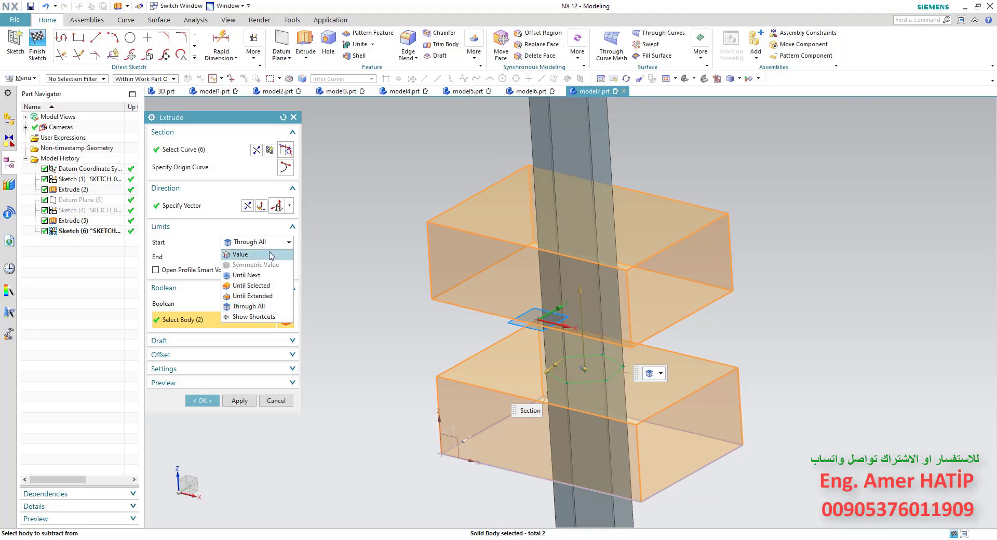
left_click(250, 256)
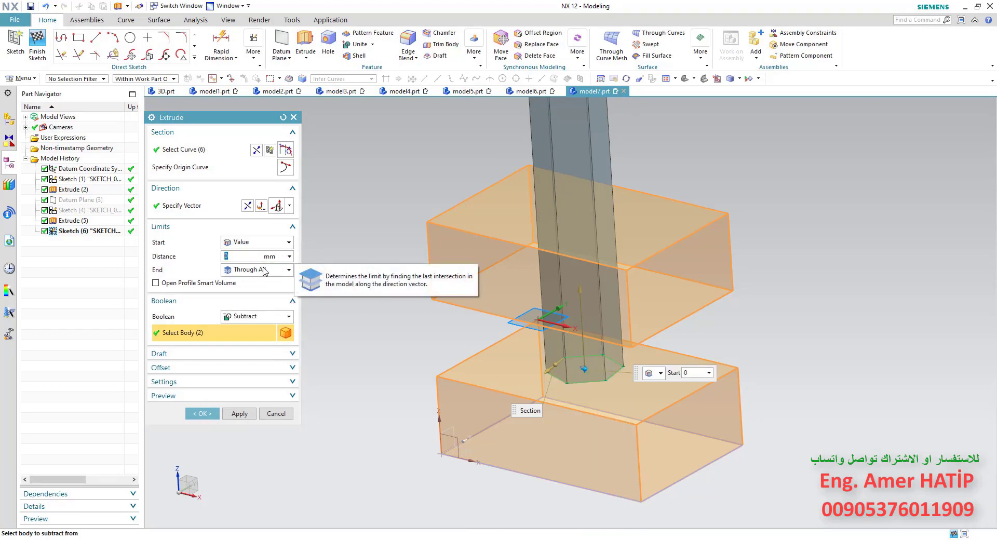
type("-1")
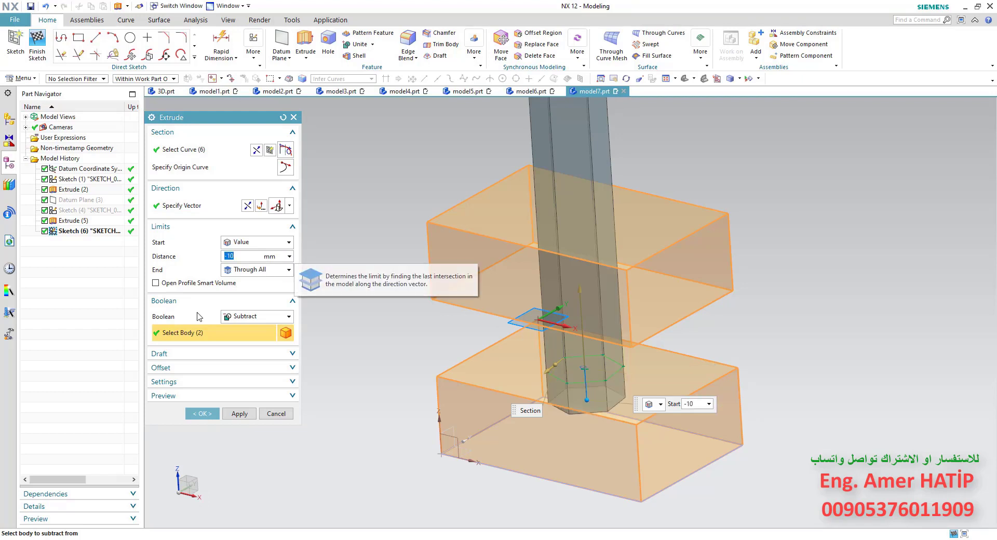
left_click(289, 273)
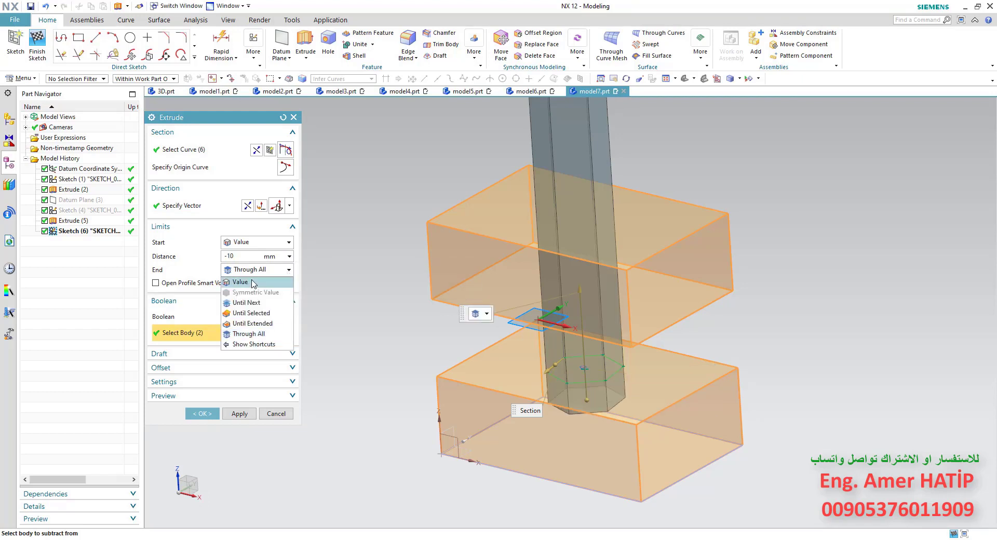
left_click(339, 224)
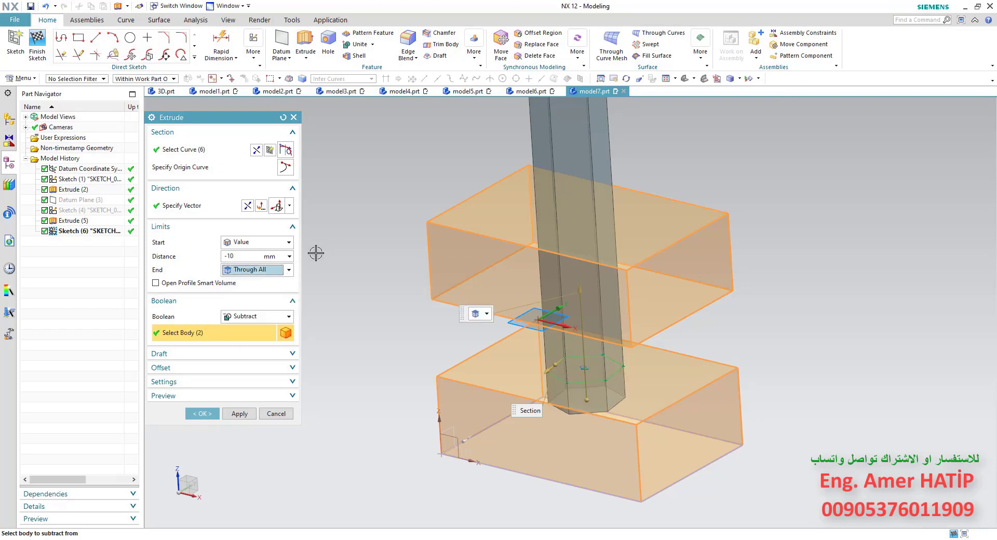
middle_click_drag(432, 326, 420, 322)
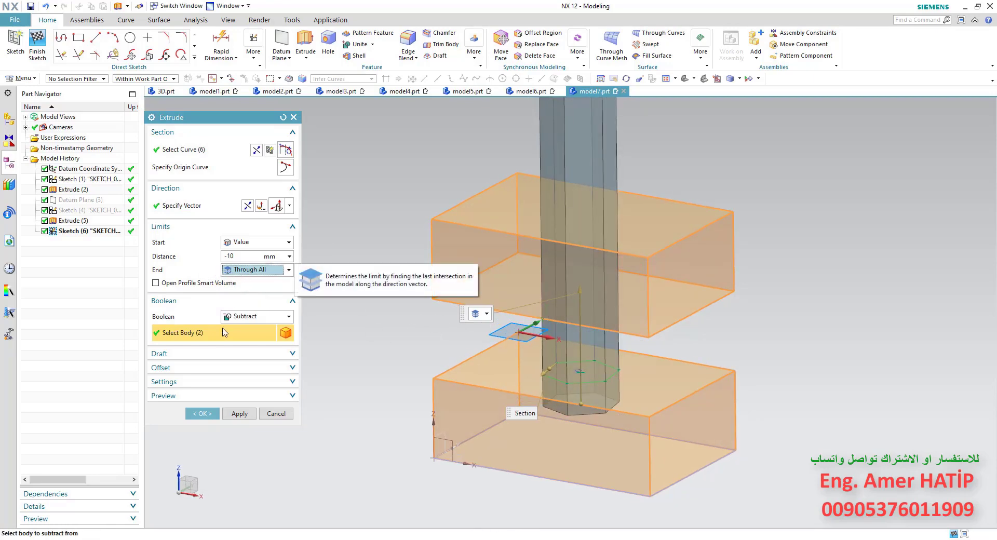
left_click(209, 414)
mouse_move(396, 414)
middle_mouse_down()
mouse_move(423, 425)
mouse_move(416, 445)
mouse_move(402, 405)
middle_mouse_up()
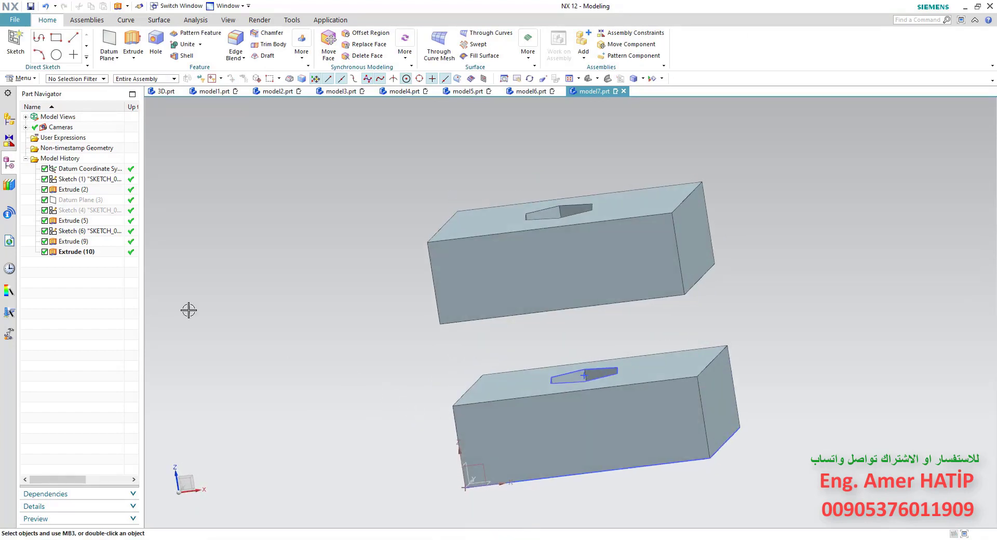
Step: Inspect Extrude (9) and Extrude (10), then undo both hexagonal cuts
left_click(78, 251)
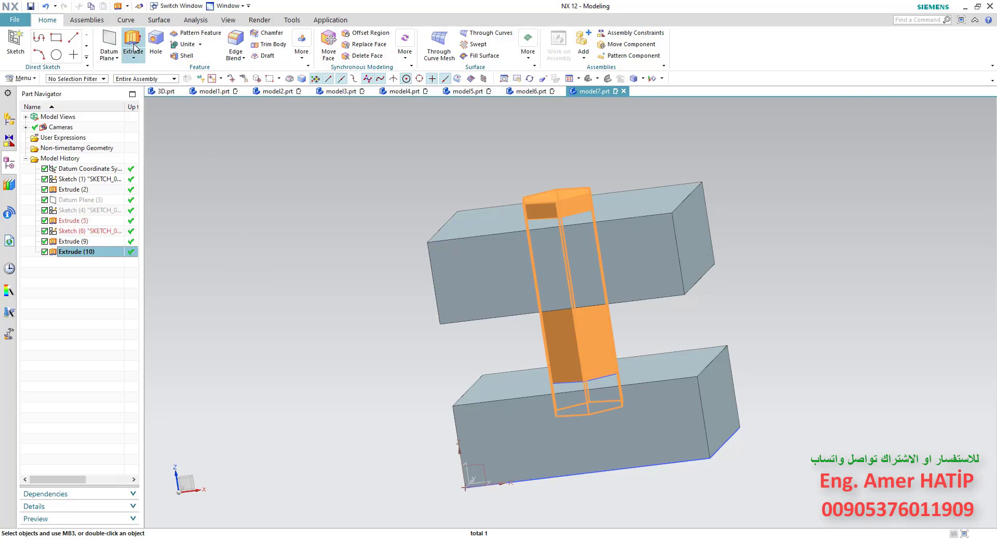
left_click(79, 243)
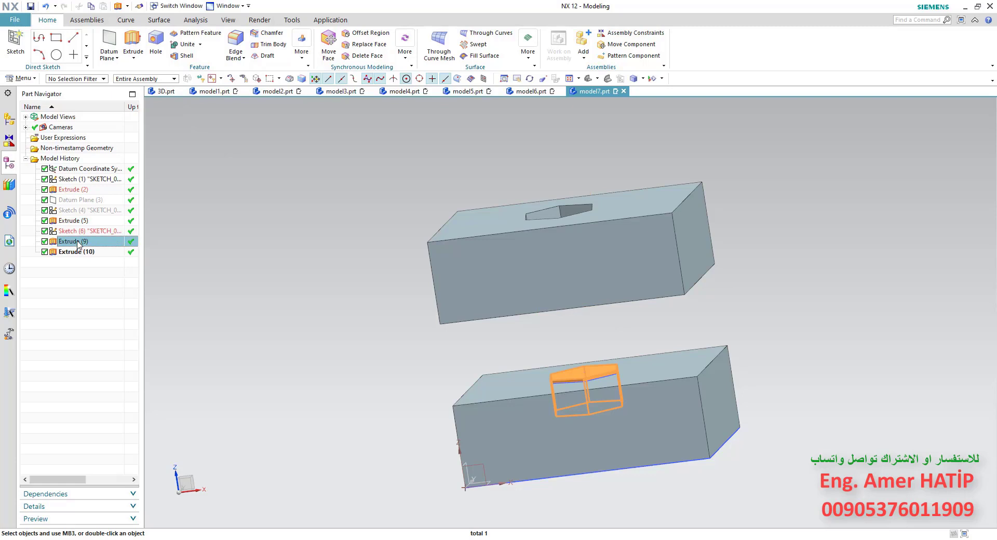
middle_click_drag(389, 363, 574, 397)
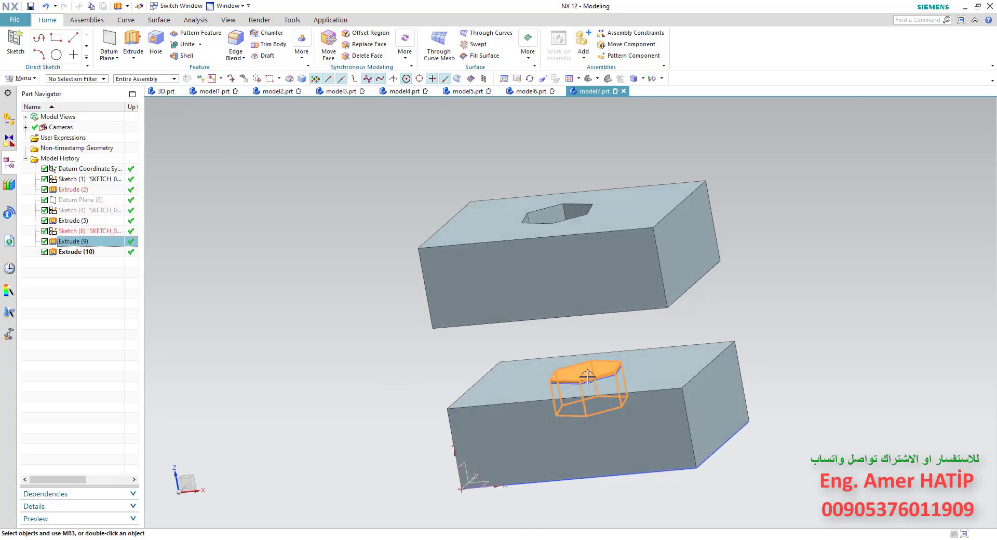
left_click(82, 254)
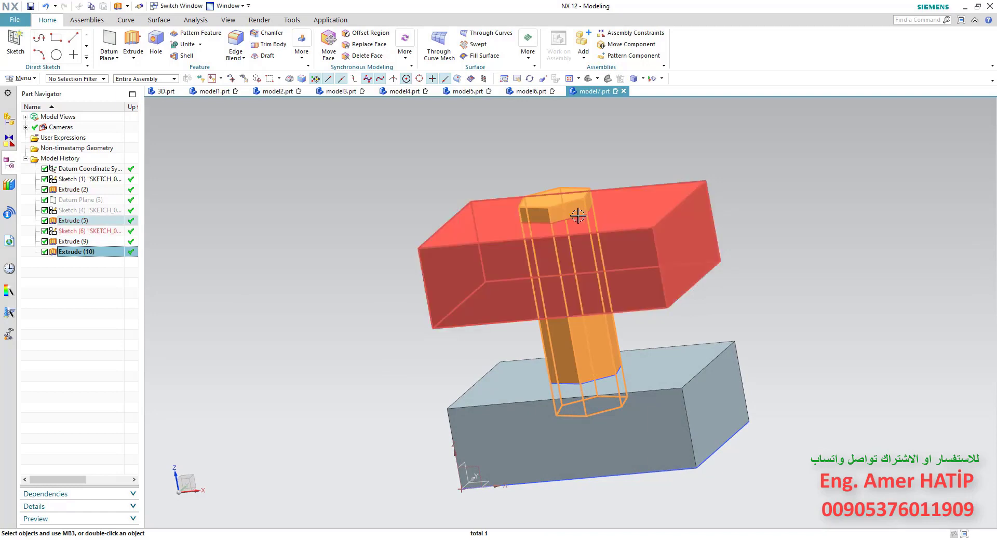
mouse_move(301, 250)
middle_mouse_down()
mouse_move(274, 269)
mouse_move(142, 264)
middle_mouse_up()
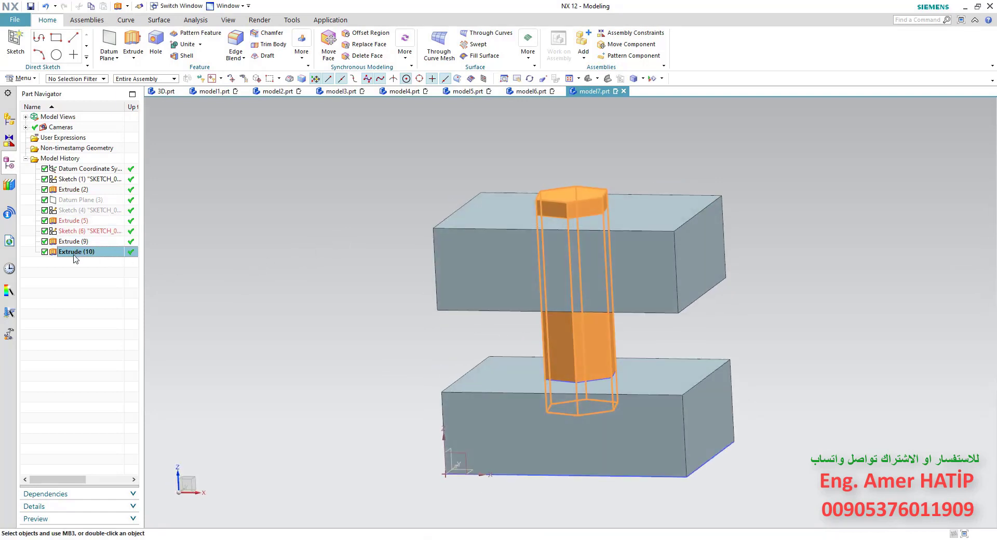
key("ctrl+z")
mouse_move(279, 276)
middle_mouse_down()
mouse_move(325, 282)
mouse_move(256, 274)
middle_mouse_up()
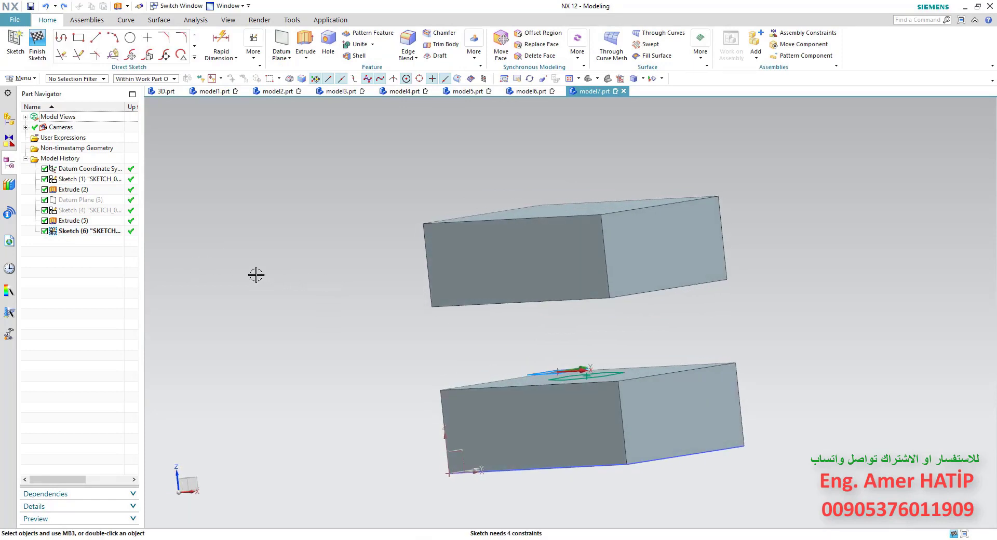
Step: Start a new extrude of the hexagon sketch and reset it to default settings
left_click(306, 40)
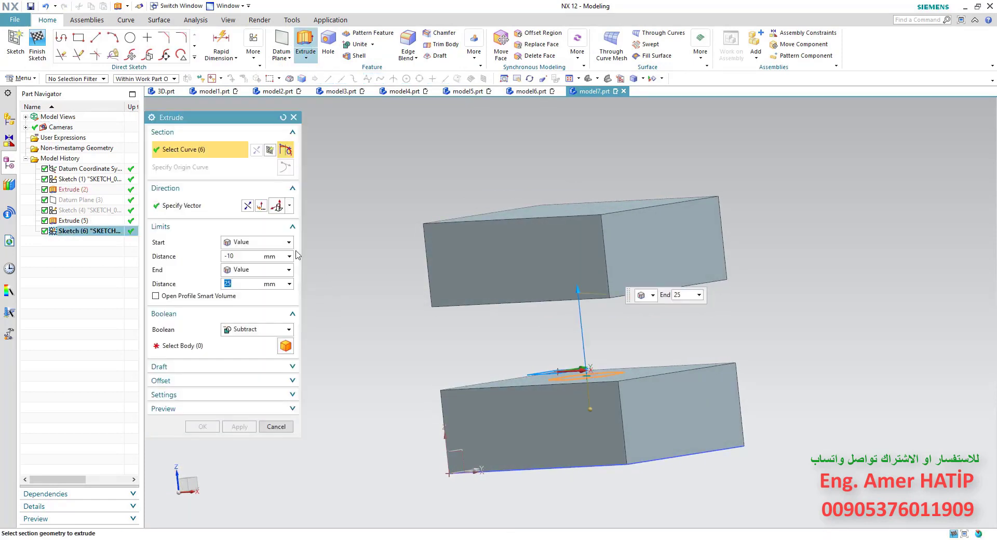
left_click(283, 118)
mouse_move(395, 346)
middle_mouse_down()
mouse_move(400, 372)
mouse_move(421, 336)
middle_mouse_up()
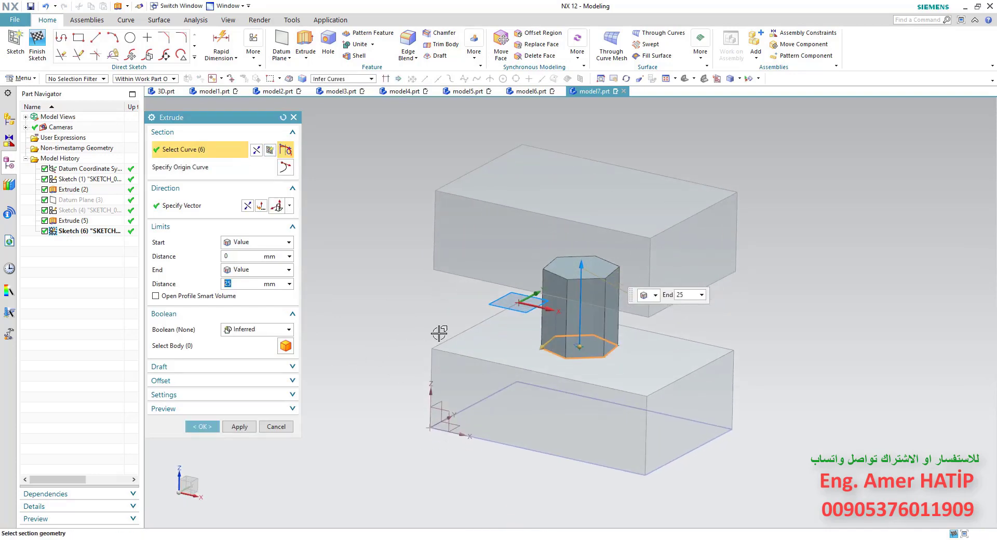
left_click(282, 333)
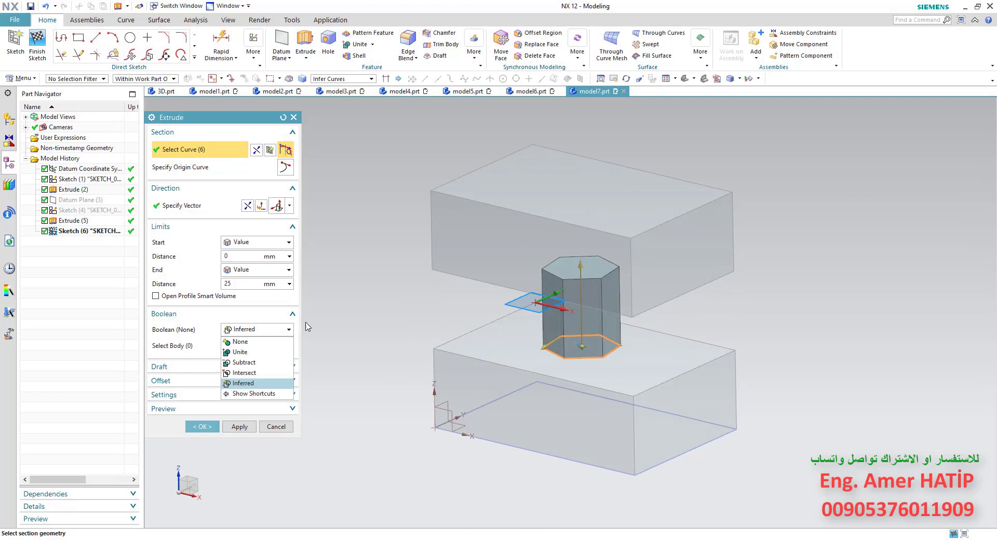
left_click(308, 326)
Step: Set both start and end limits to Through All with Boolean Subtract
left_click(288, 242)
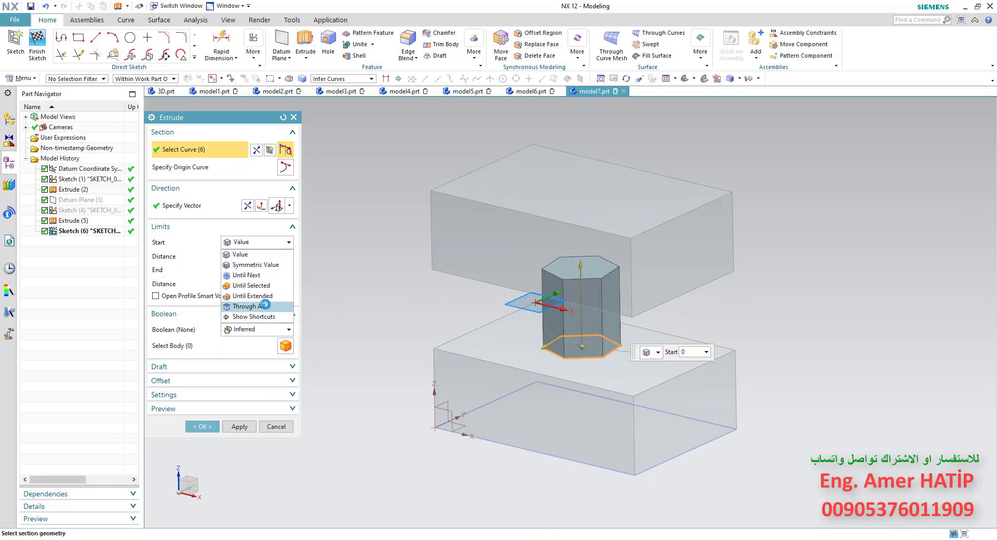
left_click(255, 306)
left_click(254, 257)
left_click(250, 321)
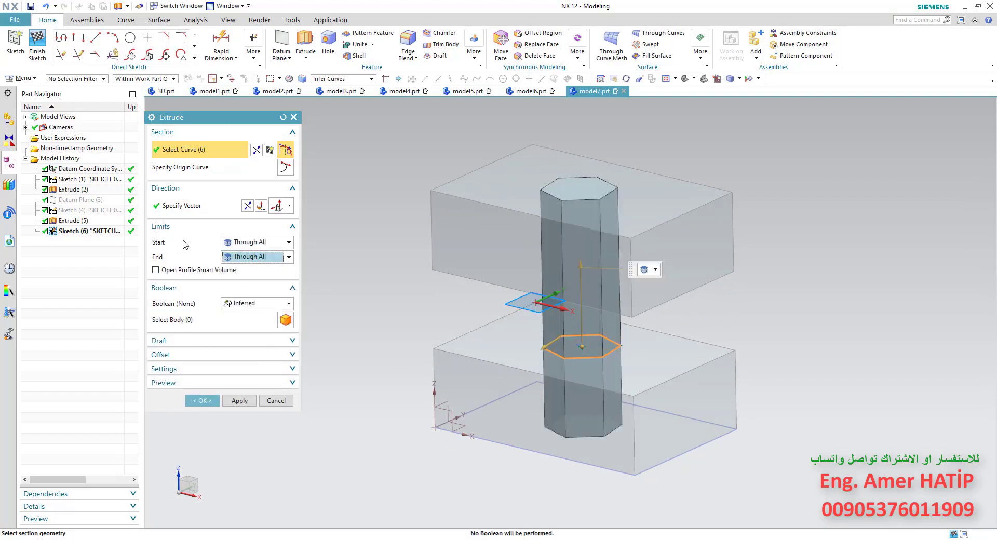
left_click(270, 304)
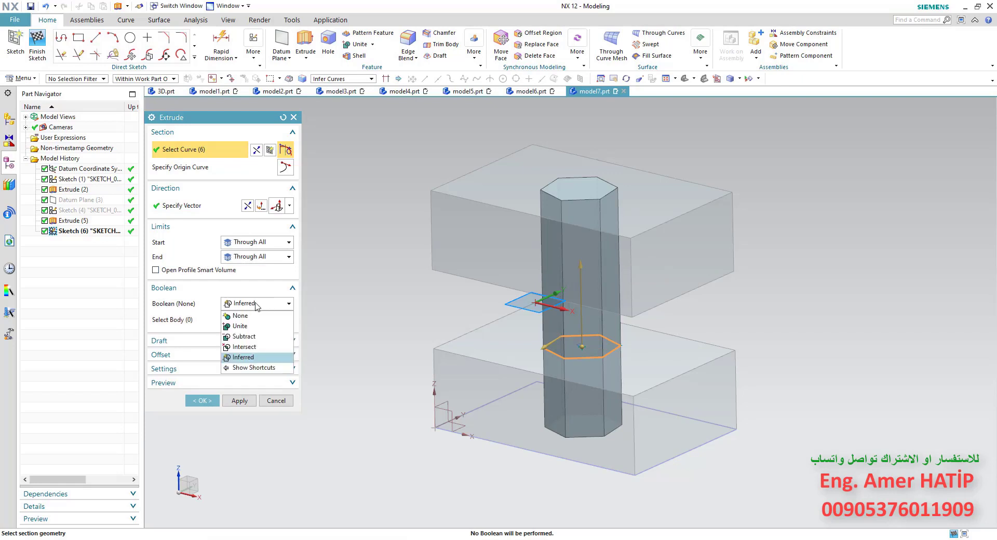
left_click(254, 336)
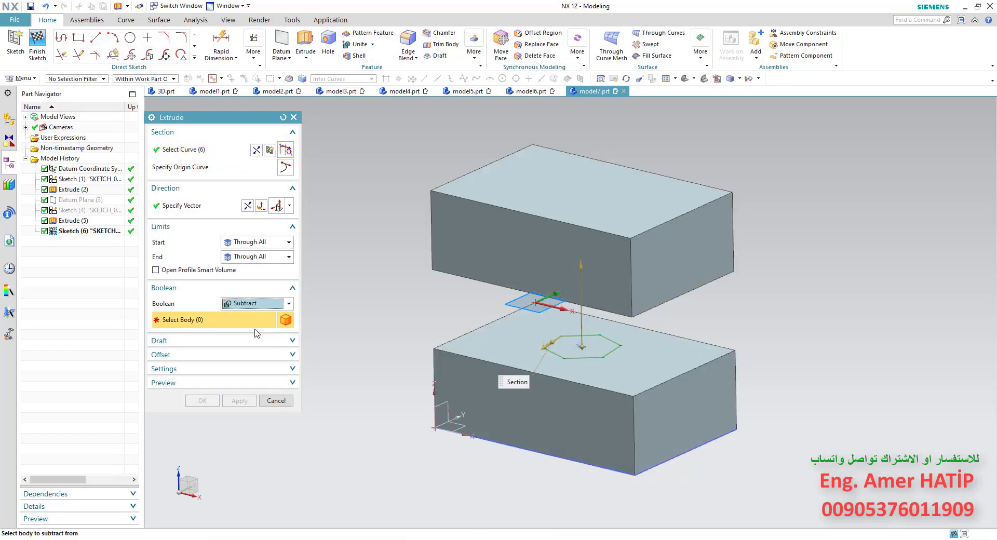
Step: Pick both blocks, then switch both limits to Value with the start at -10 mm
left_click(459, 341)
left_click(463, 236)
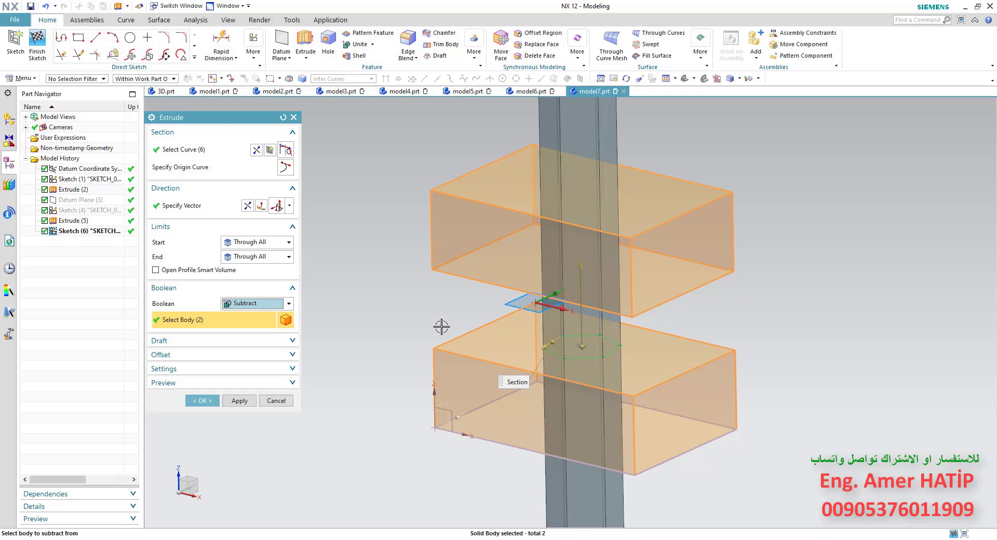
left_click(288, 243)
left_click(322, 255)
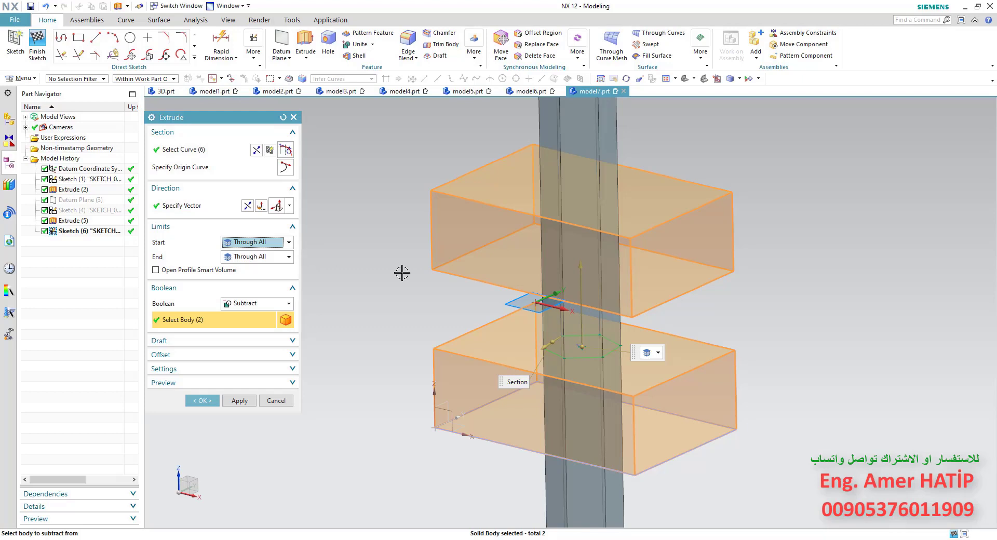
left_click(265, 242)
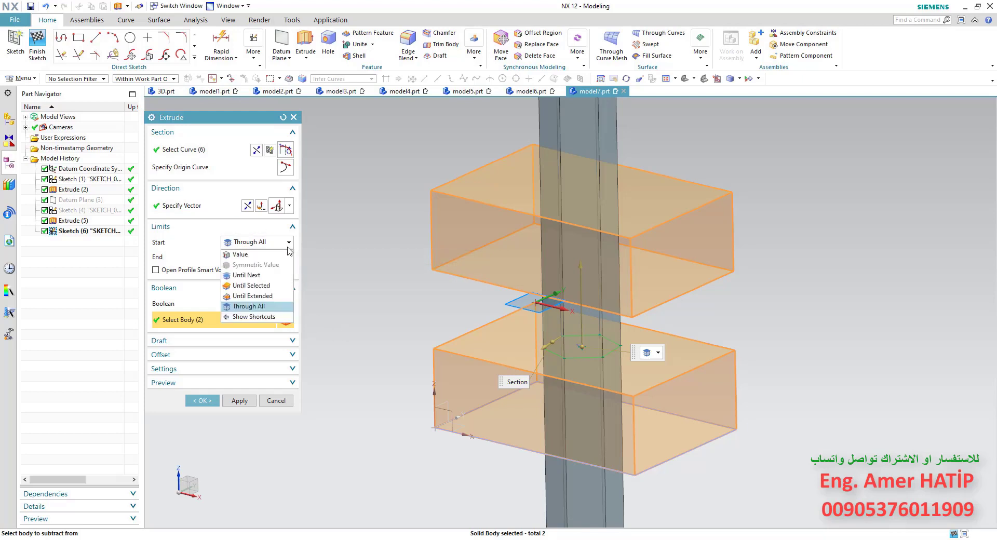
left_click(244, 253)
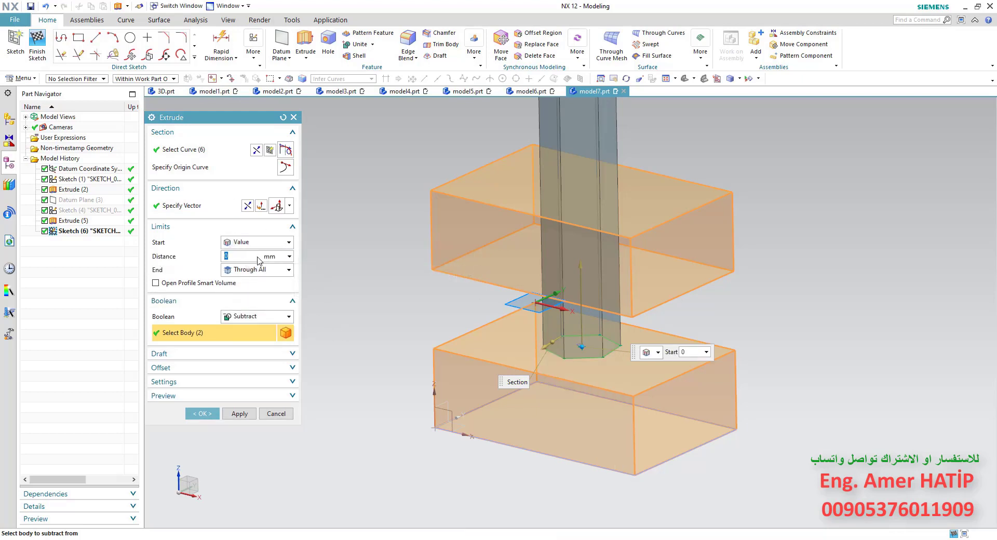
type("-10")
key("Return")
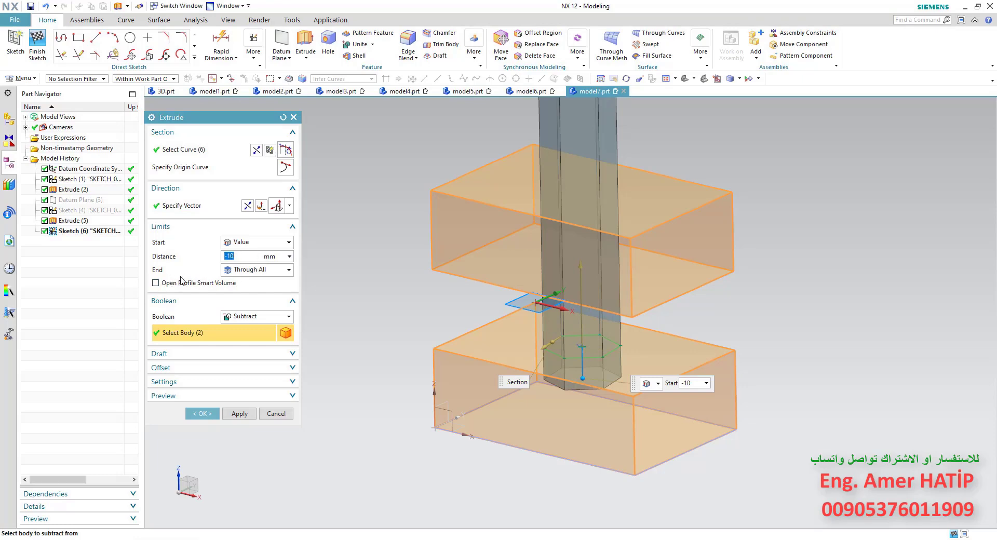
left_click(288, 270)
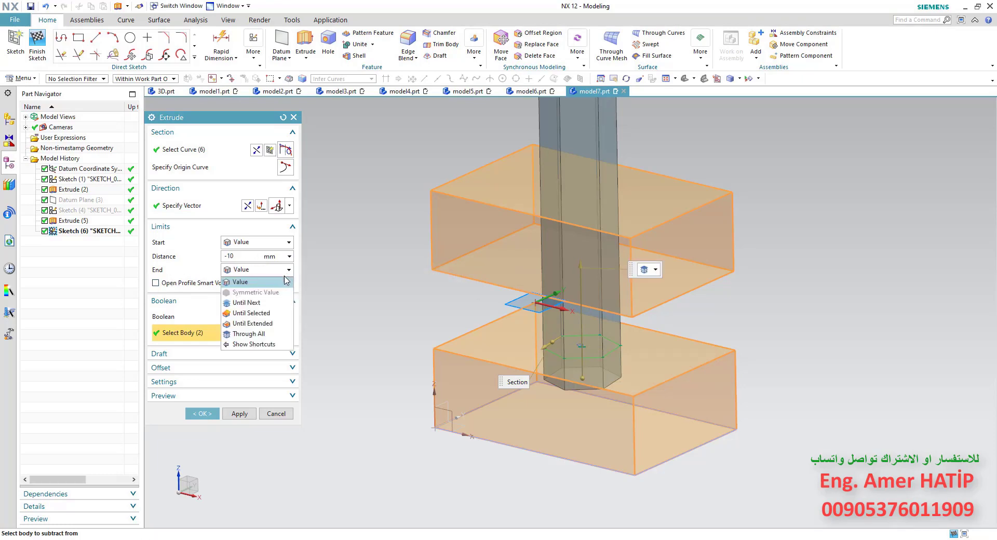
left_click(245, 276)
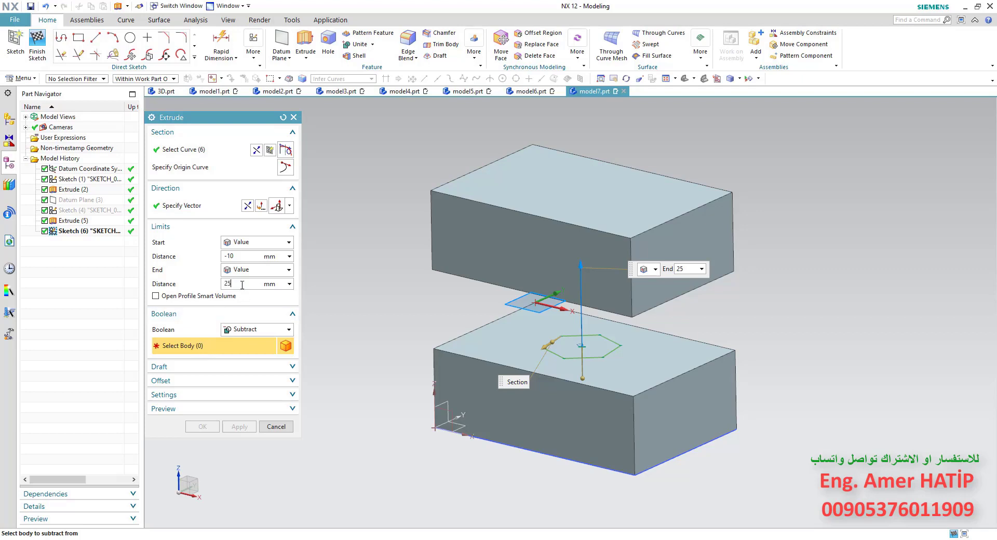
type("35")
Step: Enter a 35 mm end distance, pick both blocks, and reset both limits to Through All
key("Return")
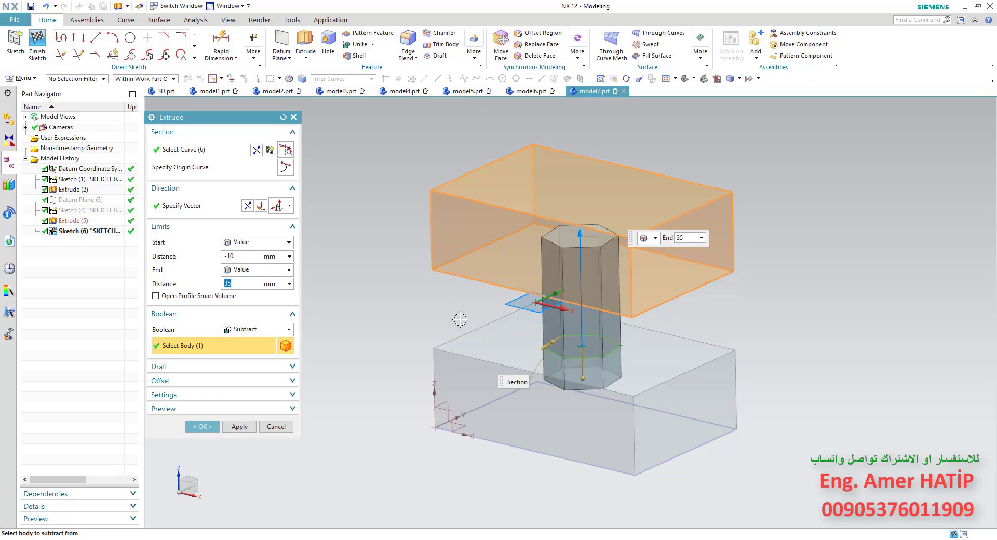
left_click(457, 374)
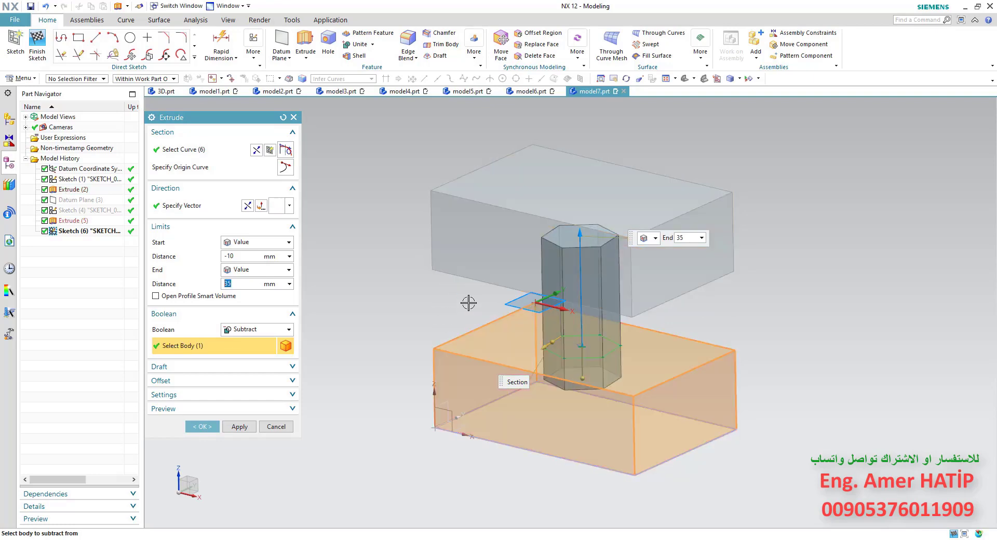
left_click(475, 273)
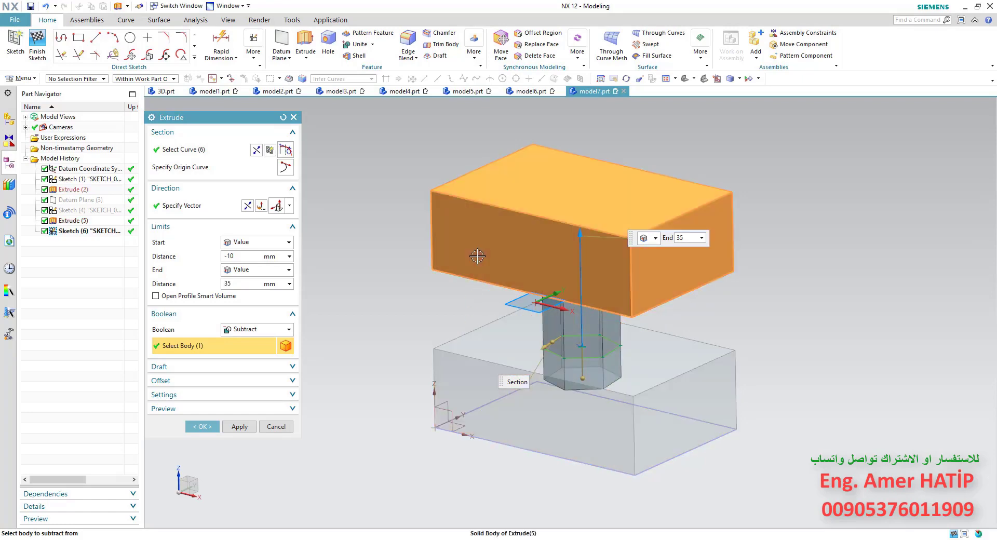
left_click(277, 242)
left_click(265, 306)
left_click(281, 257)
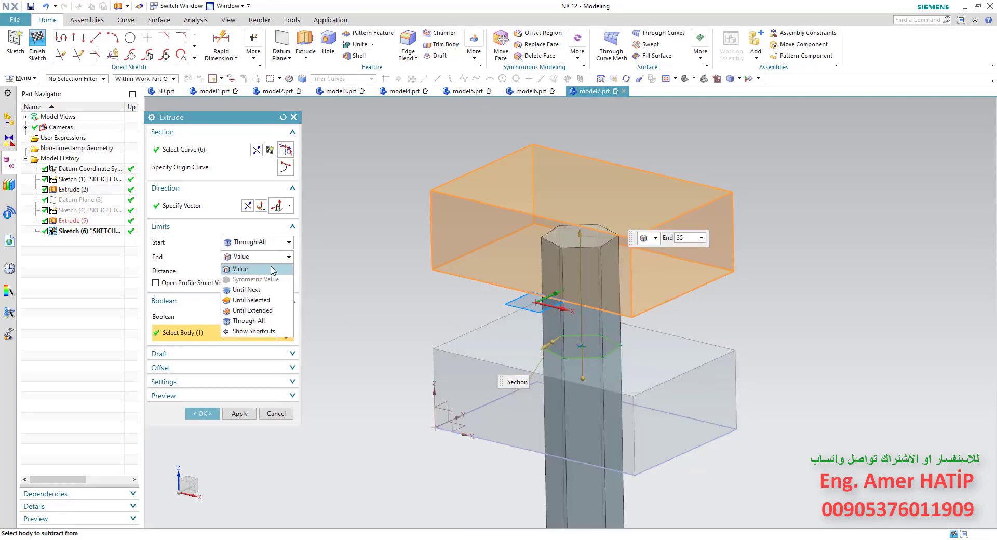
left_click(261, 321)
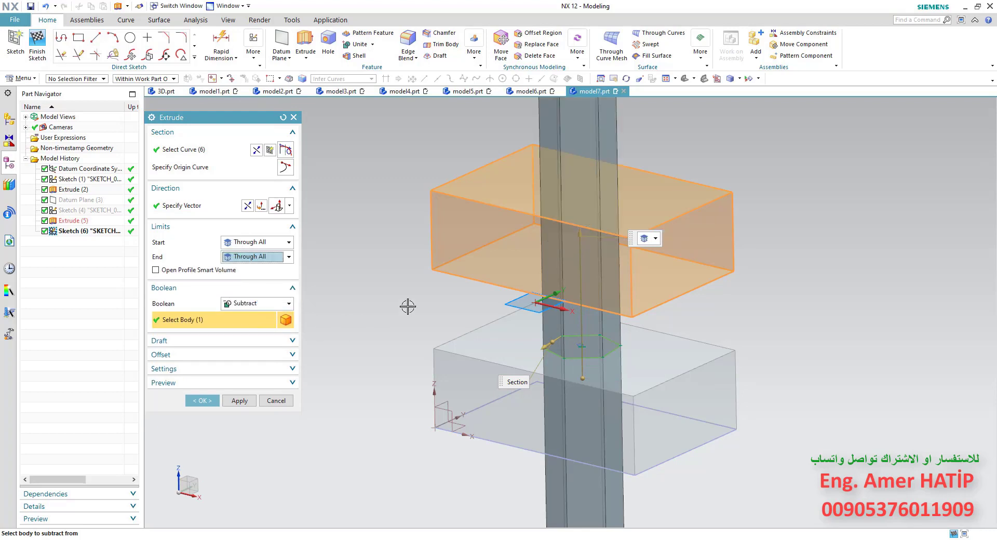
Step: Add the lower block, change the end to a 35 mm value, and apply the subtract
left_click(462, 361)
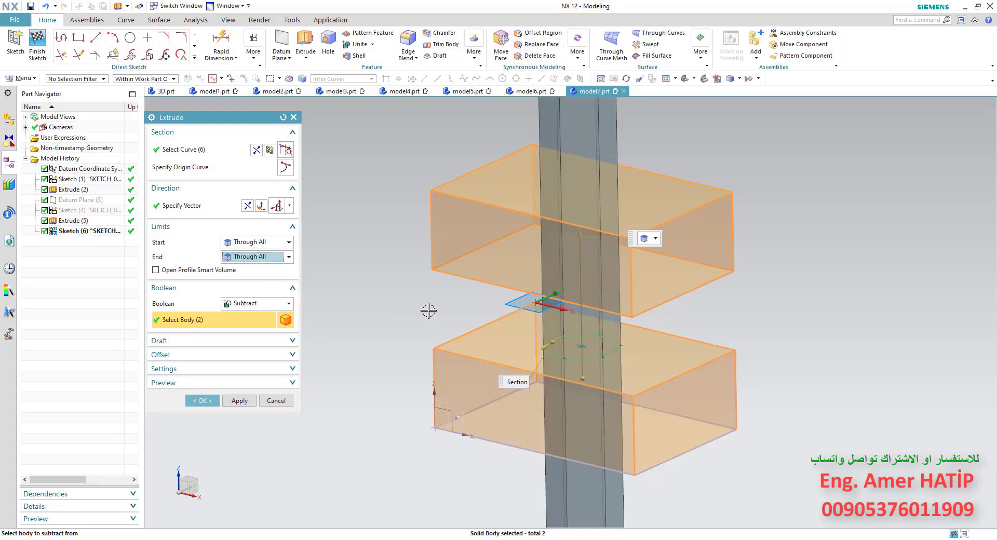
scroll(417, 283, "down", 1)
scroll(411, 293, "down", 1)
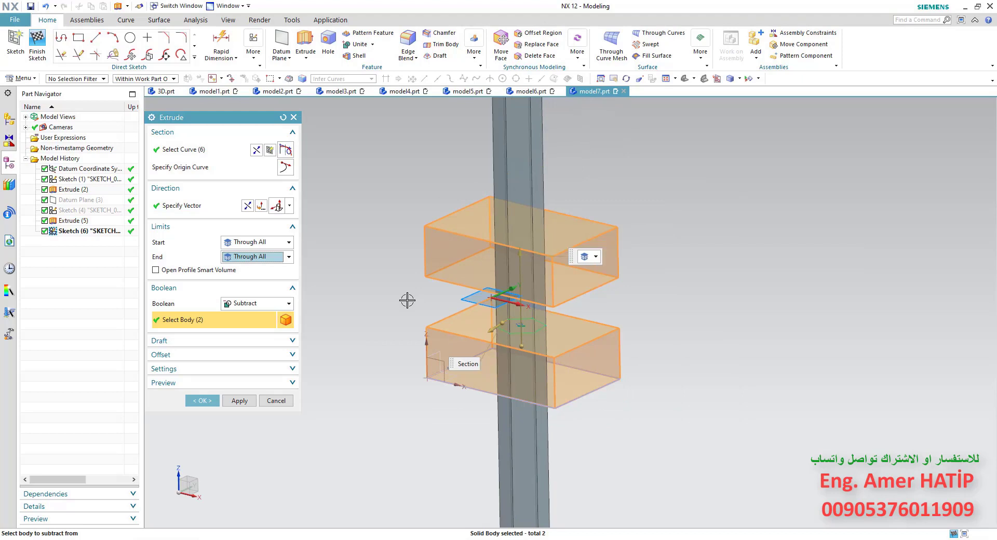
mouse_move(407, 300)
middle_mouse_down()
mouse_move(408, 349)
mouse_move(416, 326)
middle_mouse_up()
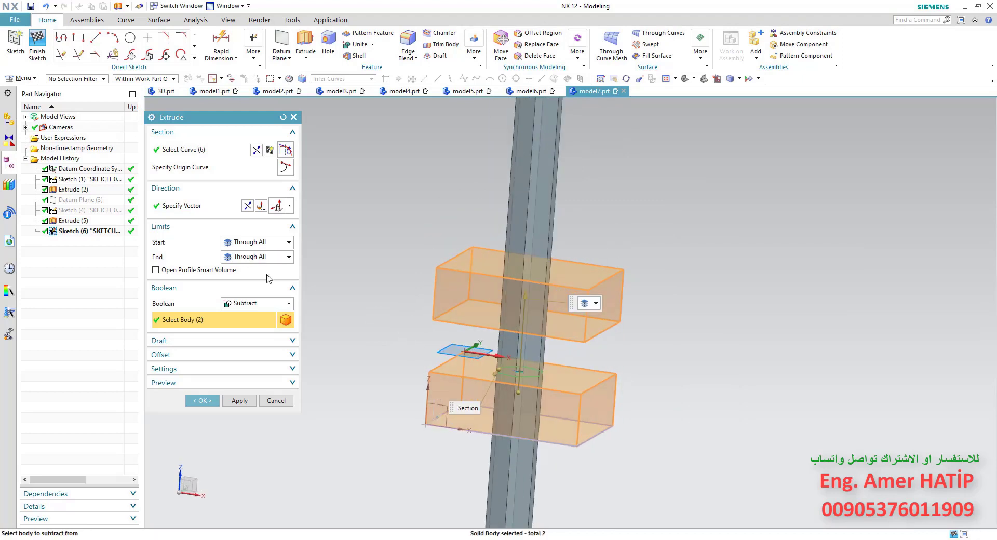
left_click(289, 242)
left_click(289, 242)
left_click(289, 256)
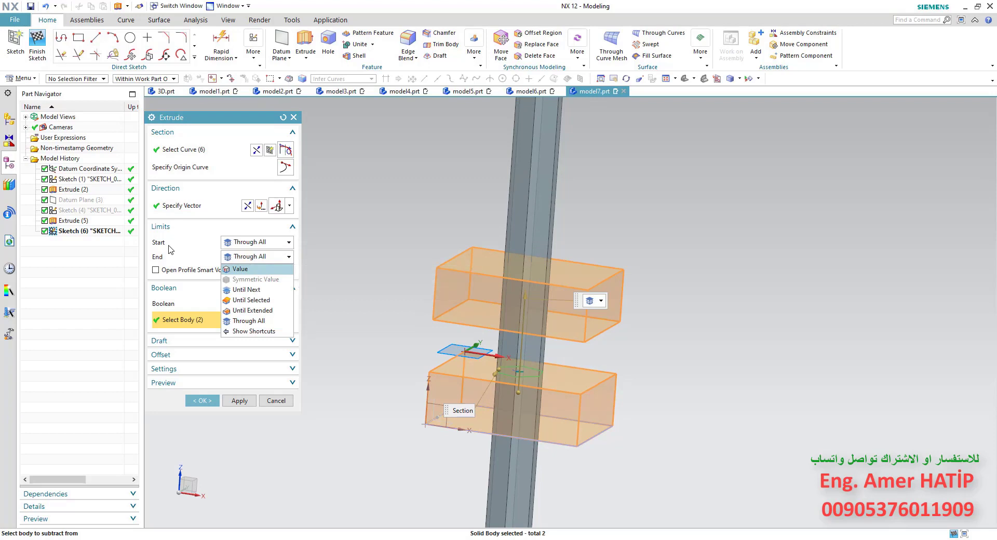
left_click(264, 273)
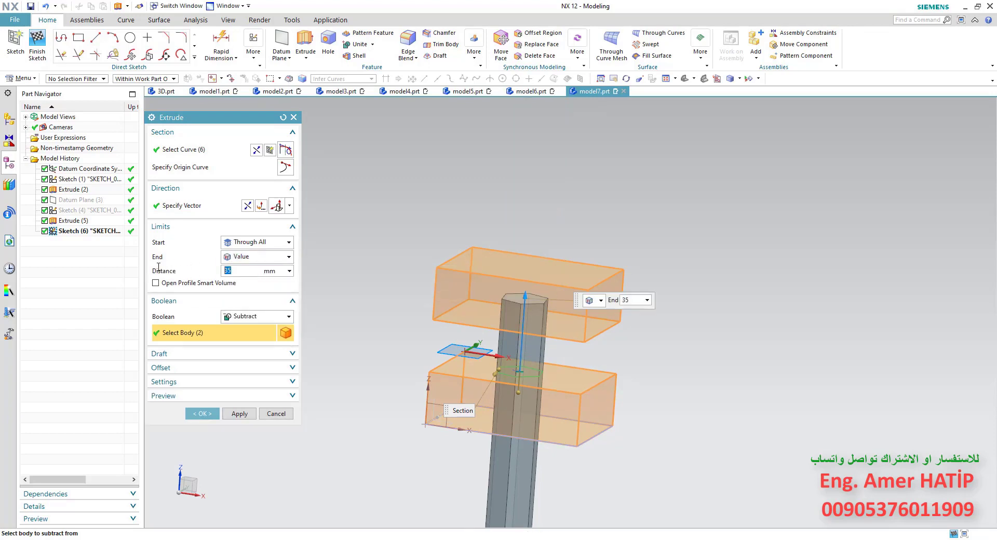
mouse_move(374, 369)
middle_mouse_down()
mouse_move(385, 357)
mouse_move(444, 375)
mouse_move(412, 394)
mouse_move(364, 389)
middle_mouse_up()
left_click(202, 413)
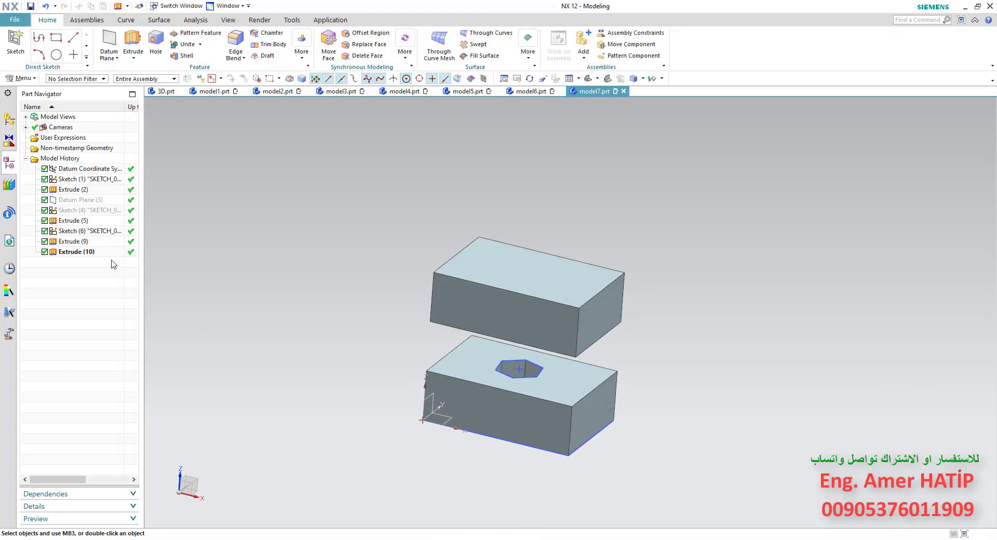
Step: Compare the Extrude (9) and Extrude (10) bodies in the Part Navigator, then undo both
left_click(77, 250)
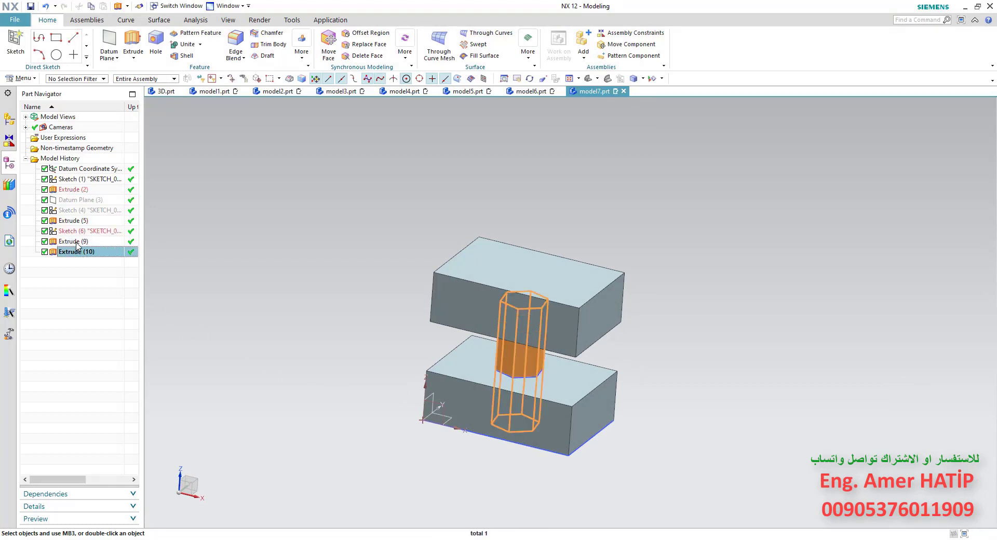
left_click(77, 241)
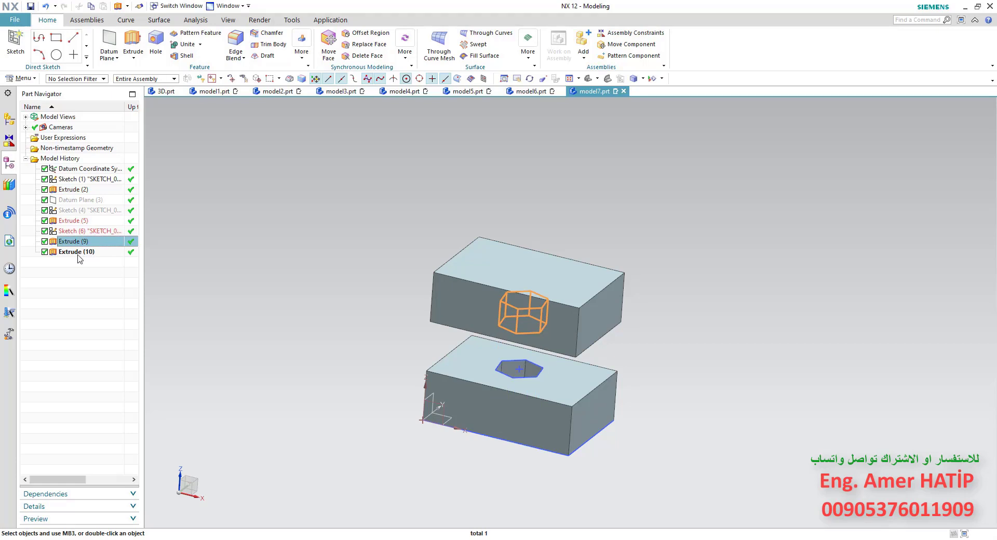
left_click(78, 255)
left_click(72, 242)
left_click(71, 253)
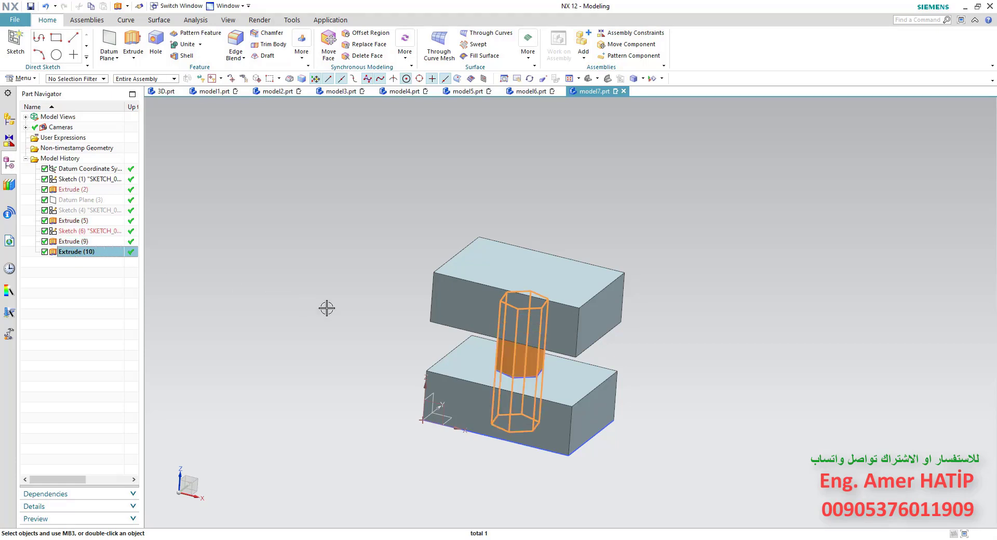
key("ctrl+z")
key("ctrl+z")
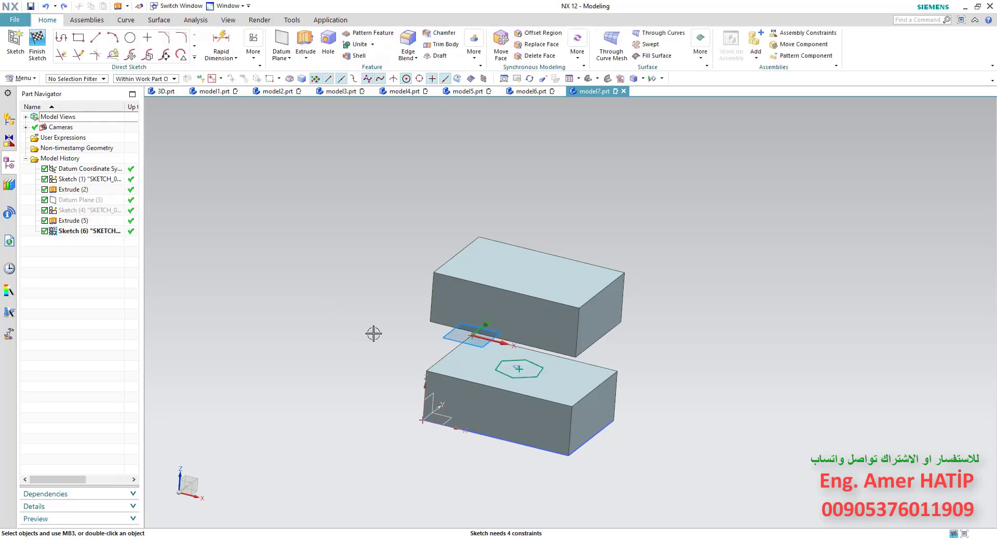
Step: Reposition the view and finish the hexagon sketch
mouse_move(374, 334)
middle_mouse_down()
mouse_move(383, 307)
mouse_move(375, 324)
middle_mouse_up()
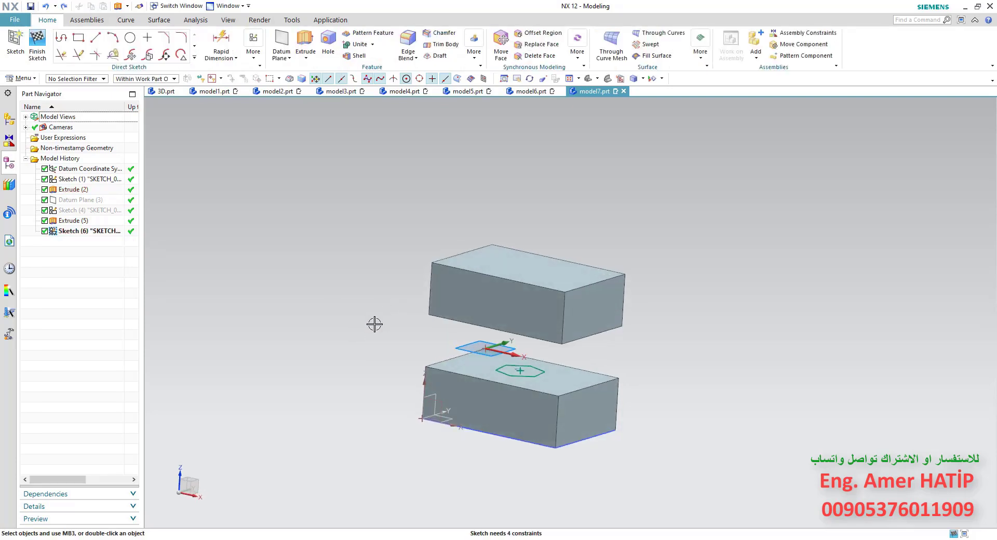
middle_click_drag(385, 333, 383, 334)
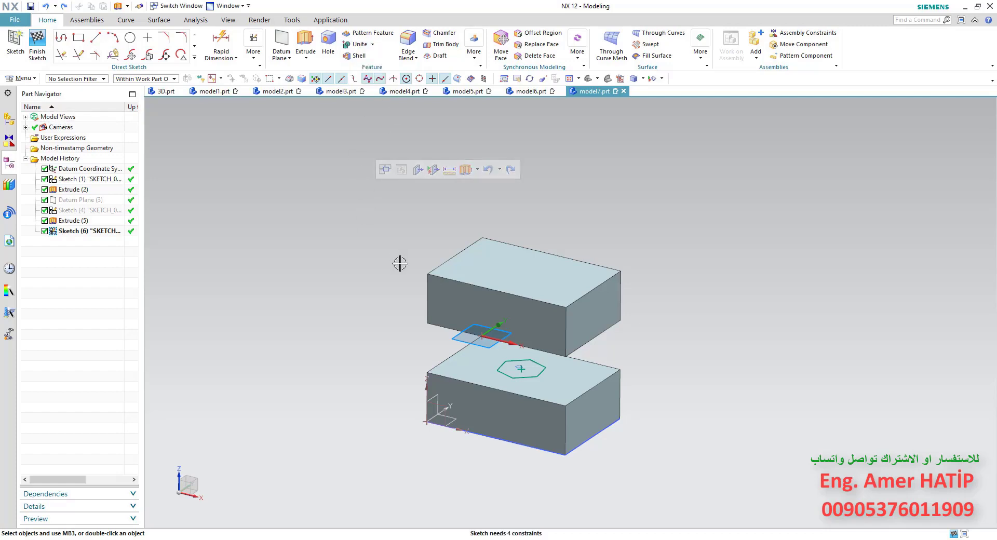
middle_click_drag(401, 263, 407, 223, "shift")
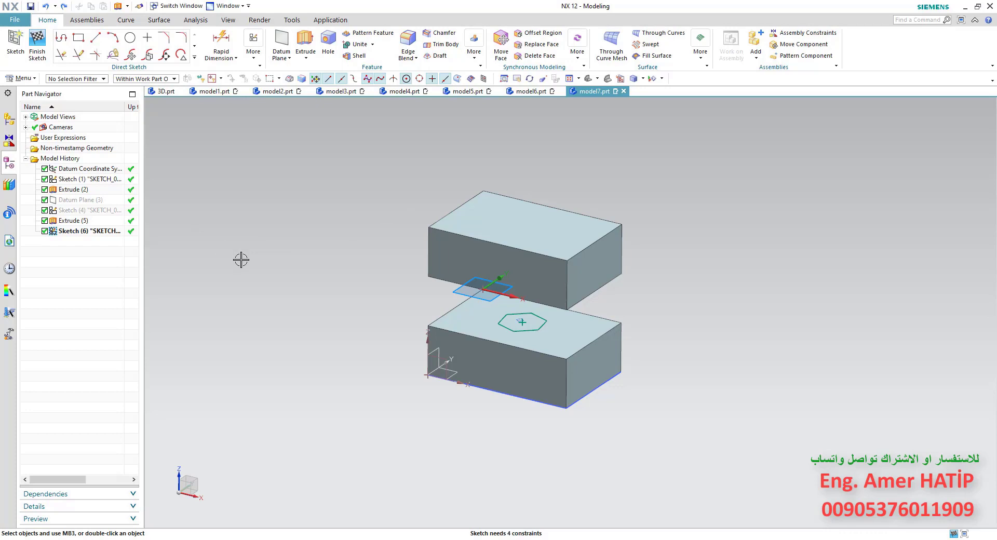
key("ctrl+q")
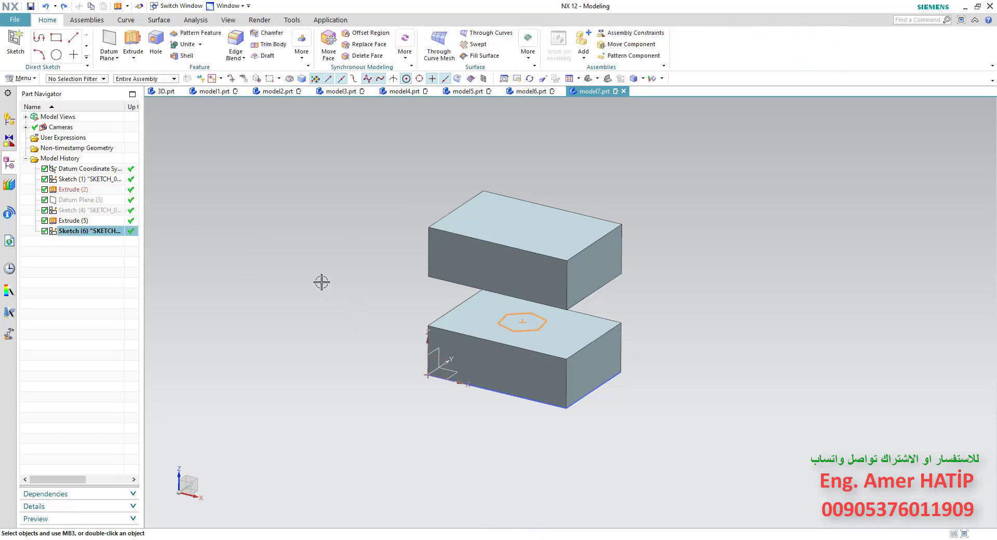
Step: Cancel the stray extrude and reopen Sketch (6) for editing
left_click(133, 41)
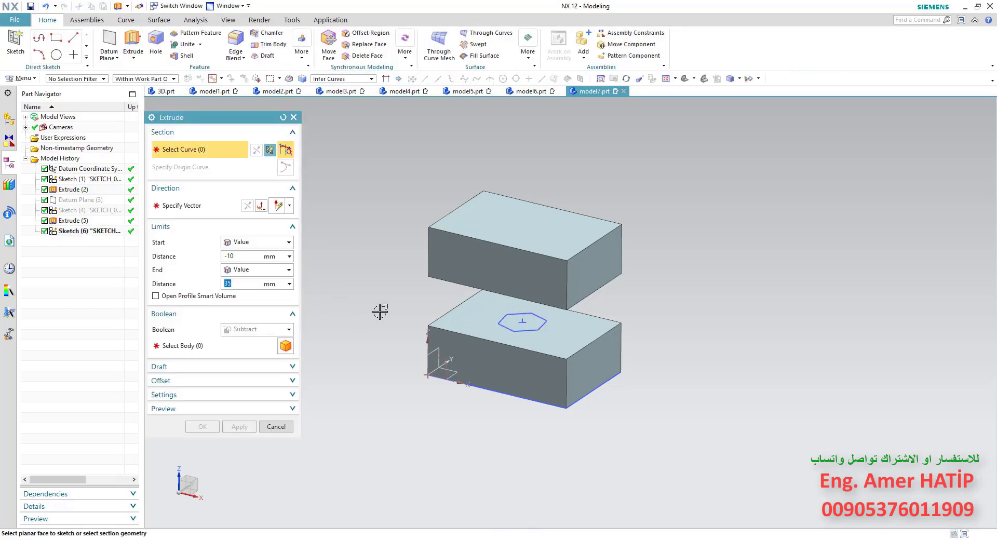
left_click(294, 117)
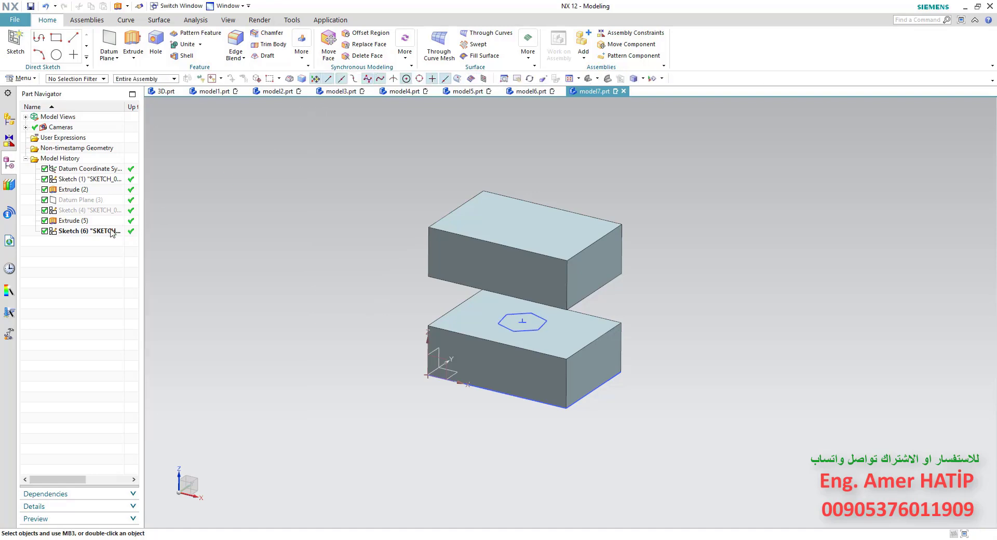
double_click(90, 231)
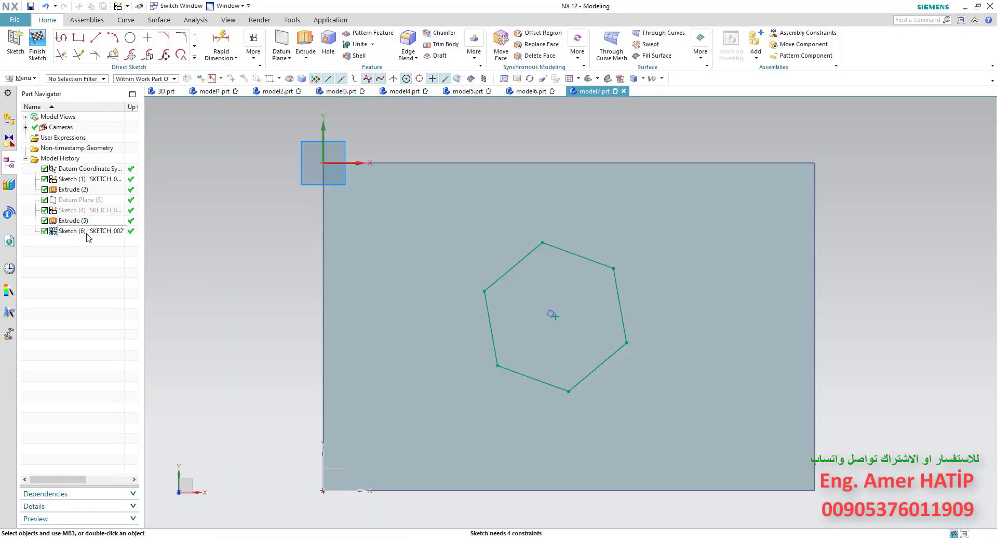
Step: Extrude the hexagon sketch with the upper block as the body to cut
left_click(305, 45)
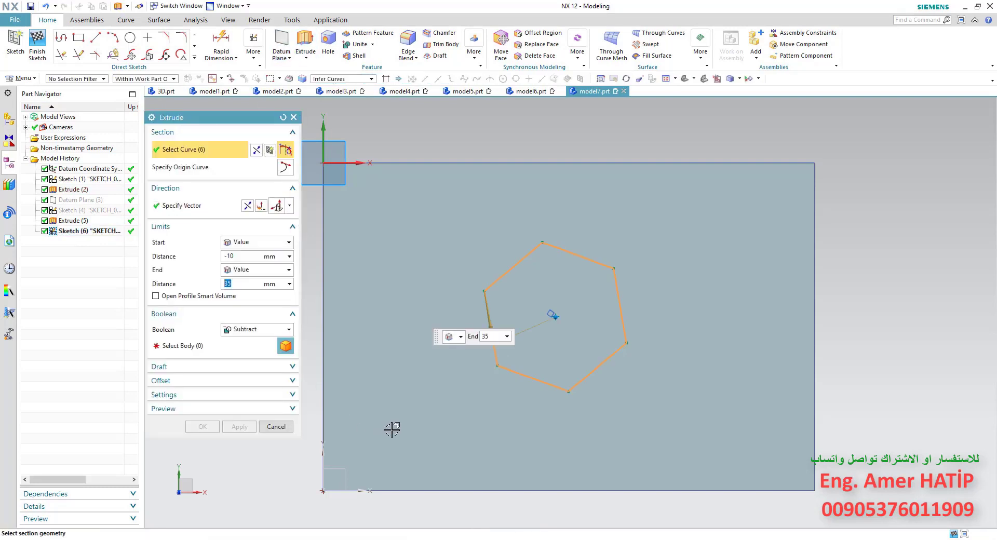
middle_click_drag(411, 260, 405, 353)
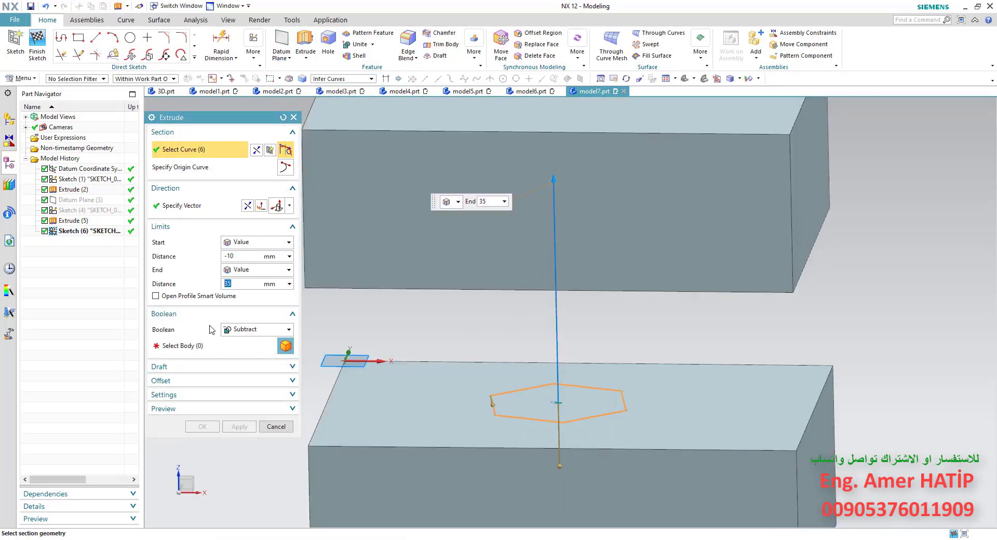
left_click(253, 347)
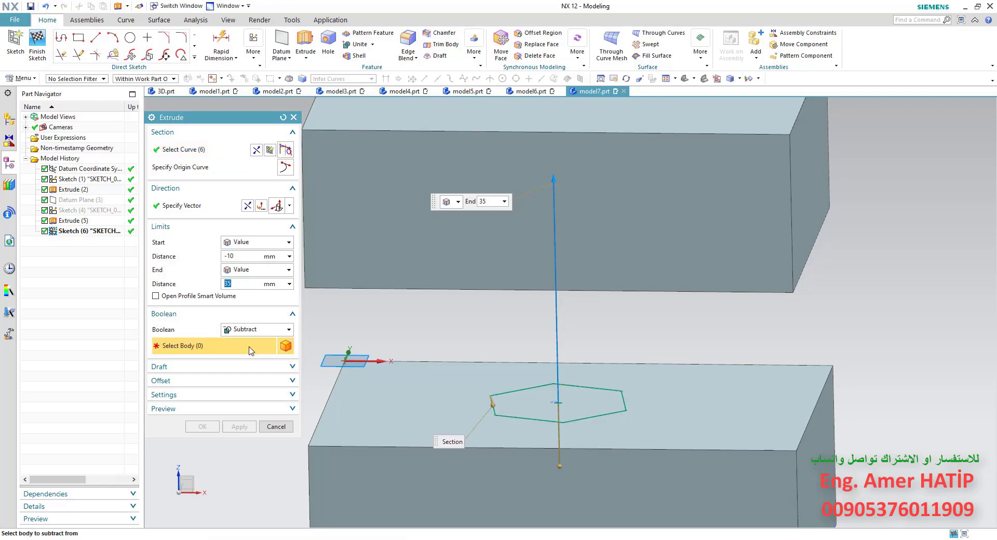
left_click(366, 411)
left_click(362, 265)
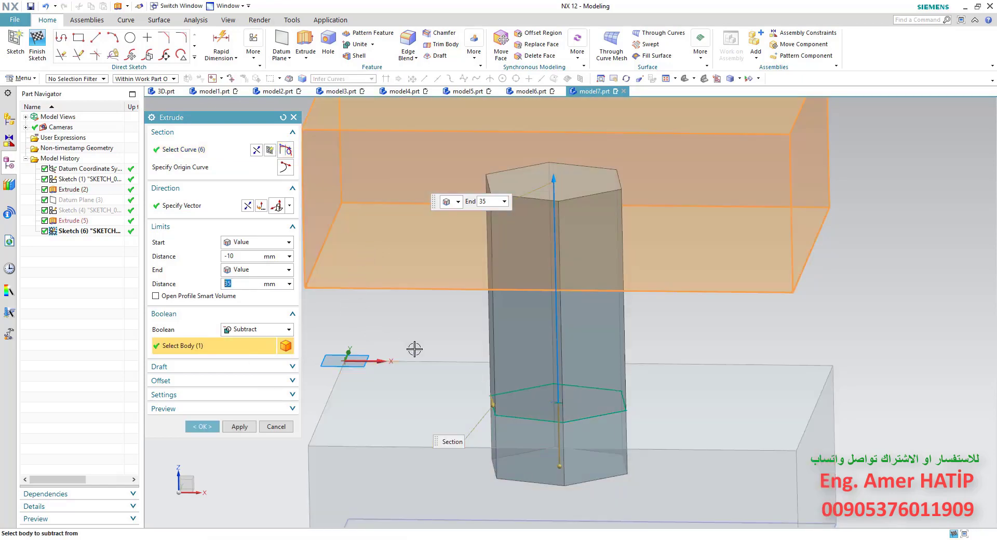
scroll(414, 349, "down", 2)
mouse_move(382, 338)
middle_mouse_down("shift")
mouse_move(452, 323)
mouse_move(305, 345)
middle_mouse_up("shift")
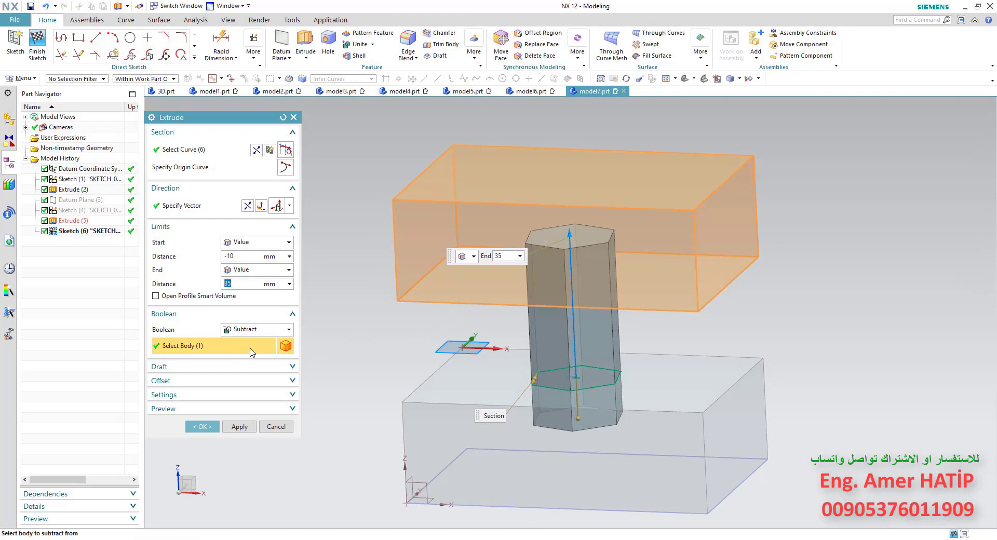
left_click(425, 365)
left_click(425, 283)
Step: Set start and end to Through All, add the lower block, and apply the cut
left_click(288, 269)
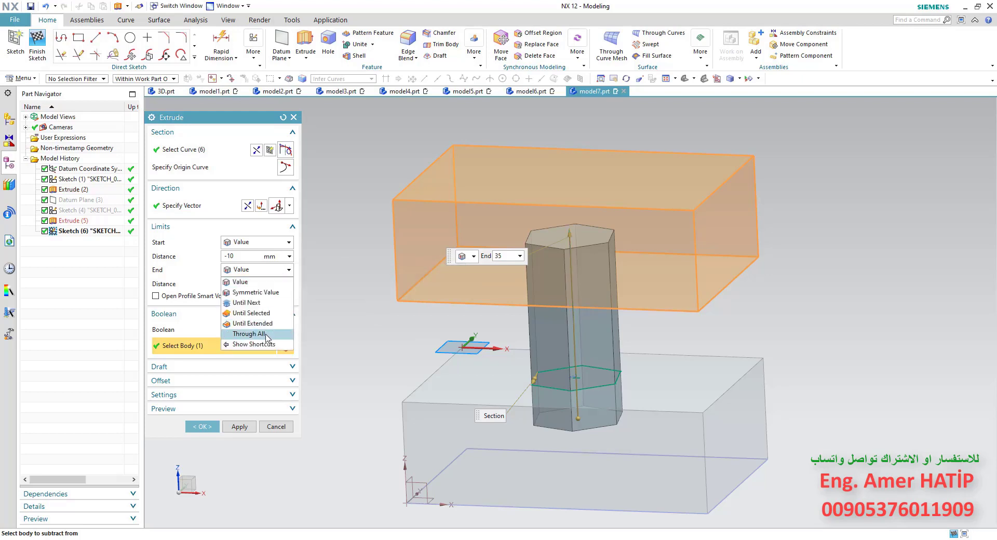
left_click(267, 335)
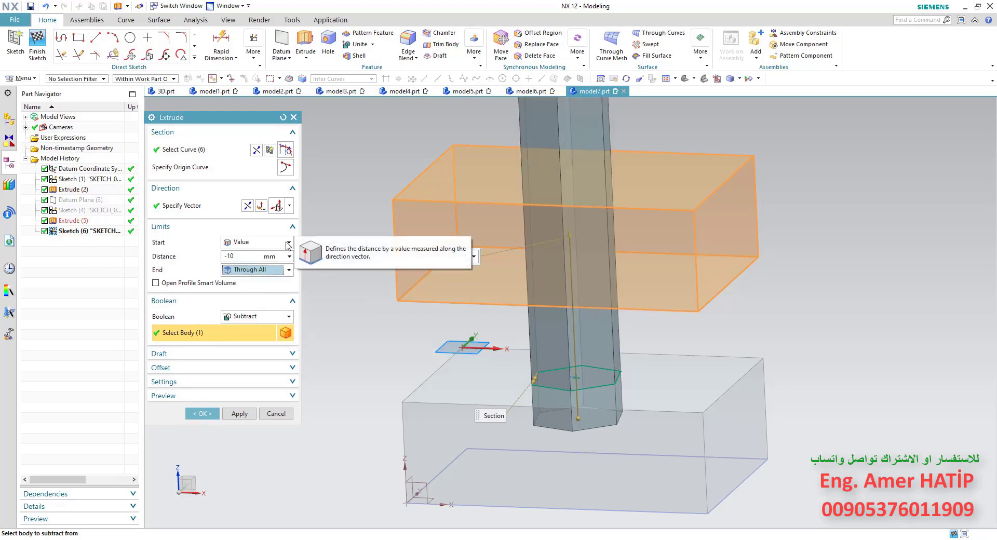
left_click(288, 242)
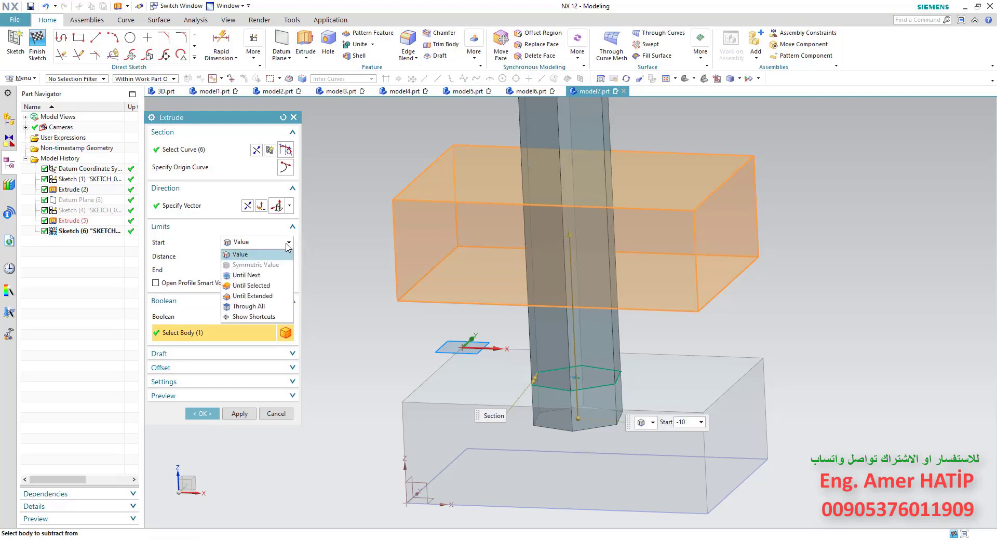
left_click(267, 307)
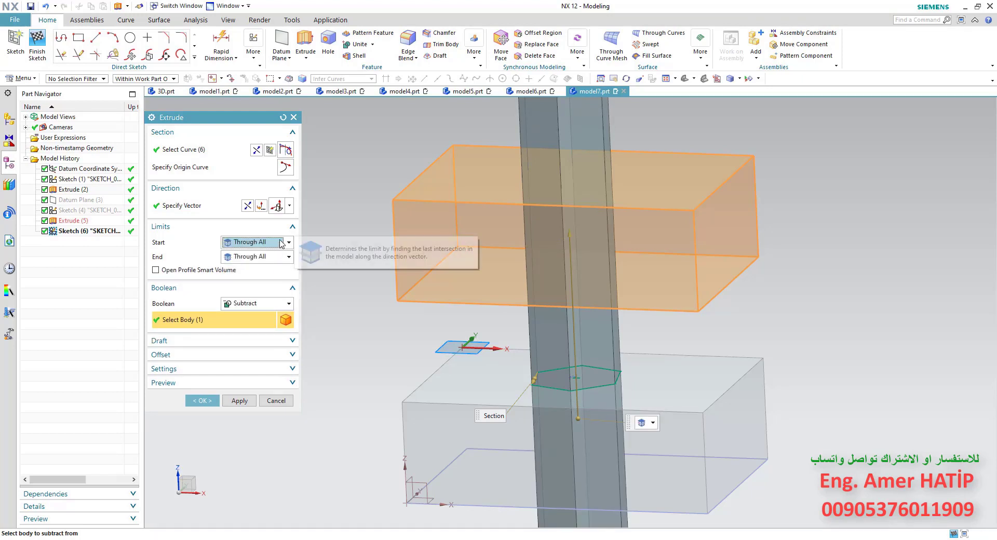
left_click(432, 429)
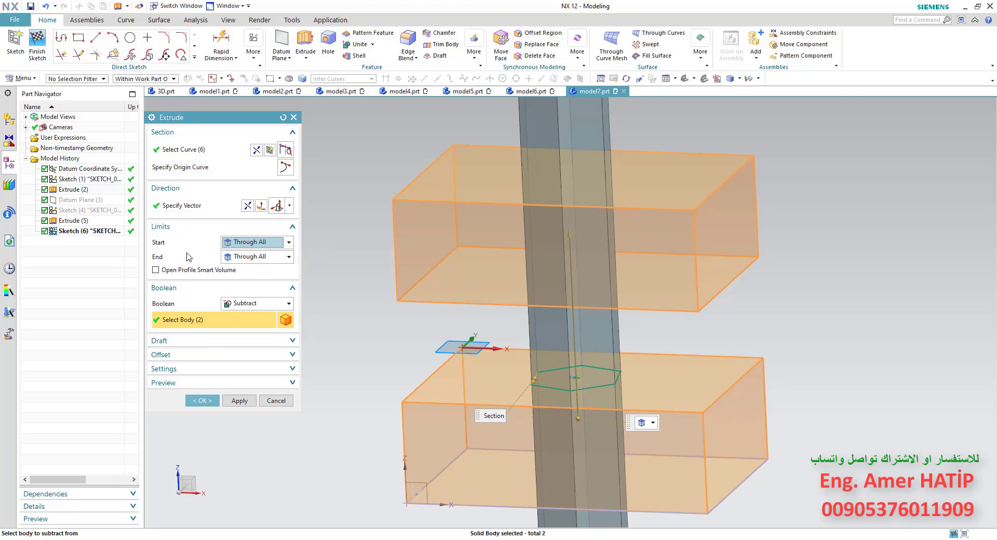
left_click(281, 255)
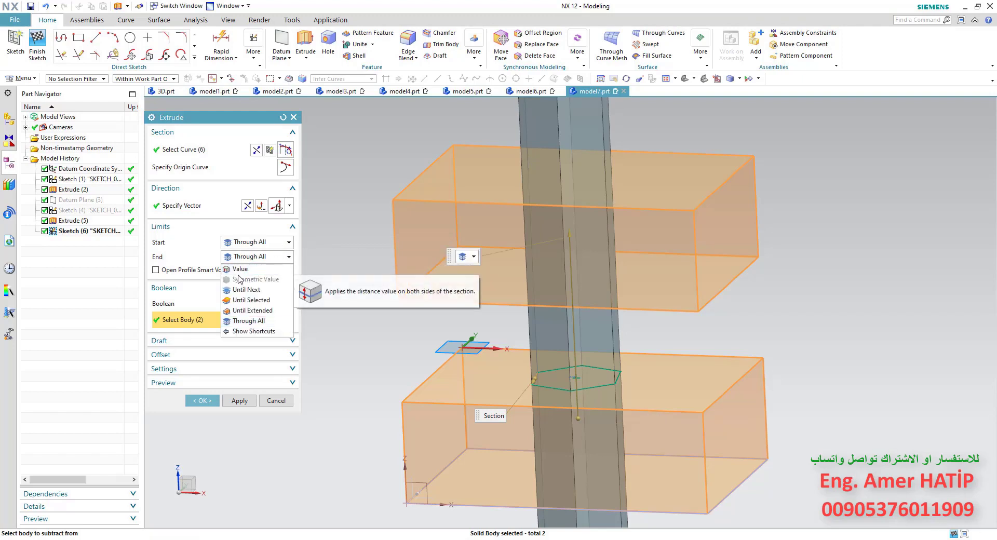
left_click(310, 249)
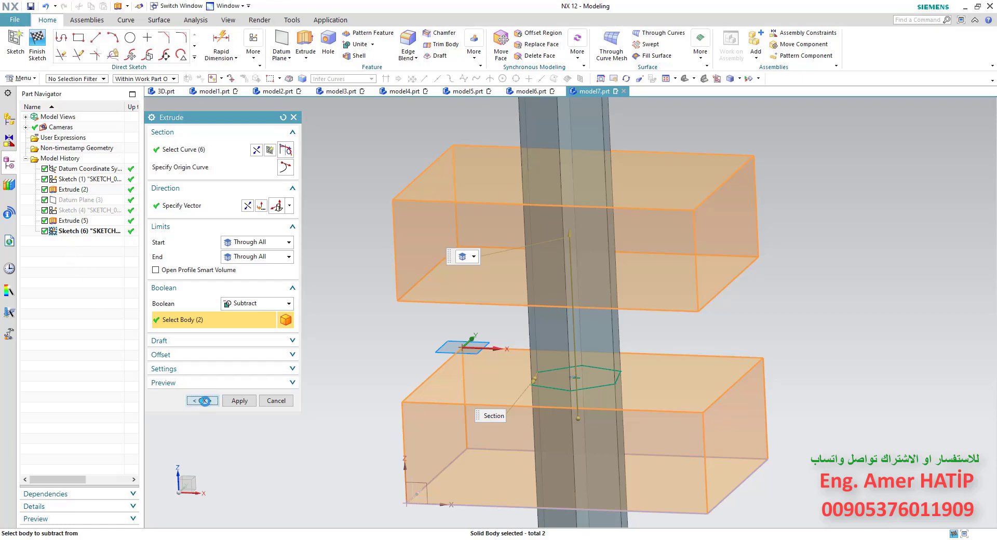
left_click(202, 401)
Step: Select Extrude (9) and (10) in the Part Navigator and undo the hexagonal cuts
left_click(75, 242)
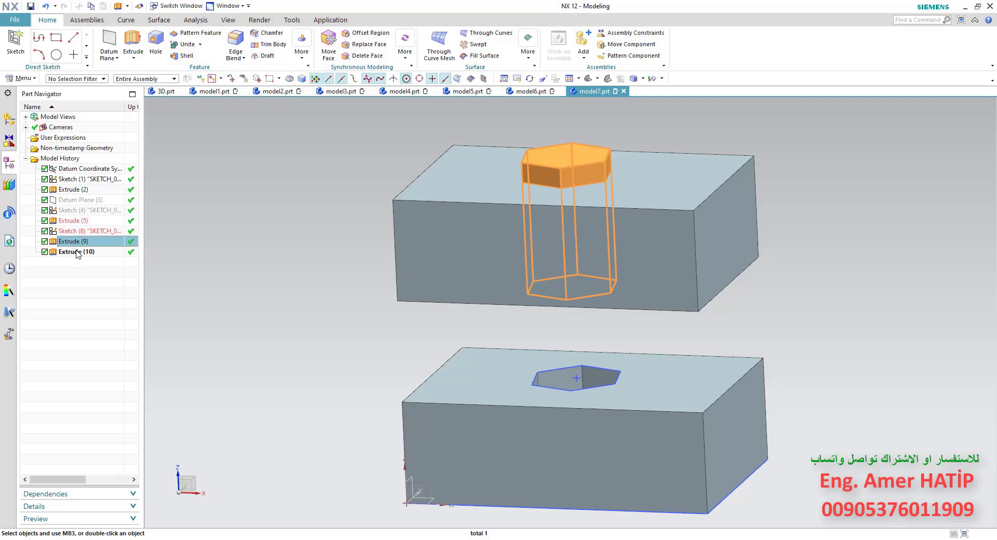
left_click(77, 252)
key("ctrl+z")
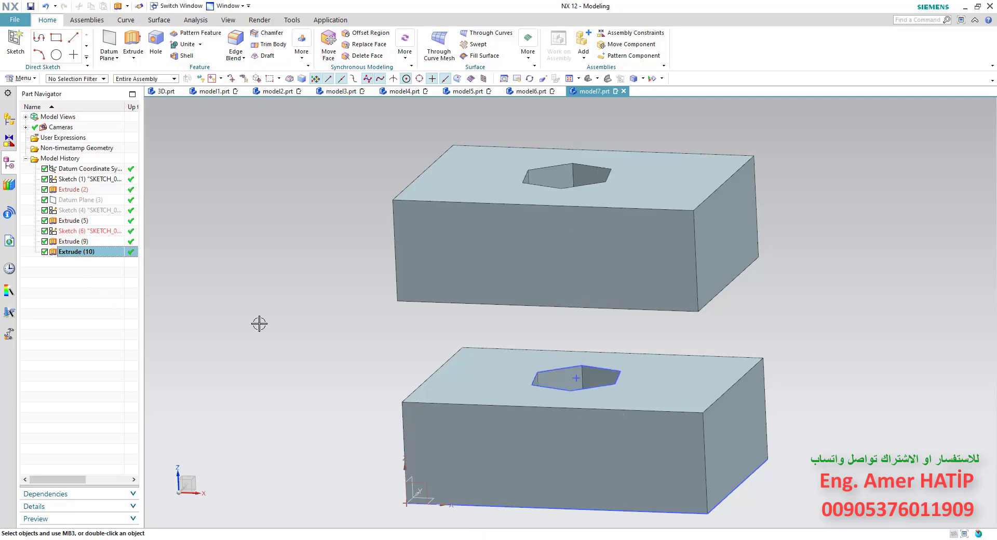
middle_click_drag(362, 315, 386, 318)
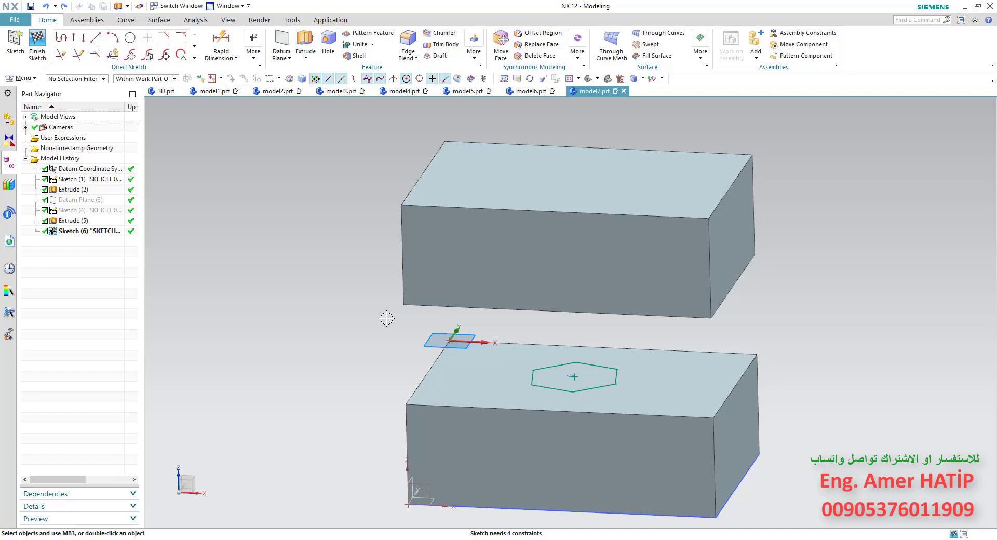
Step: Extrude the hexagon with end distance 0, subtracting from the lower block only
left_click(306, 44)
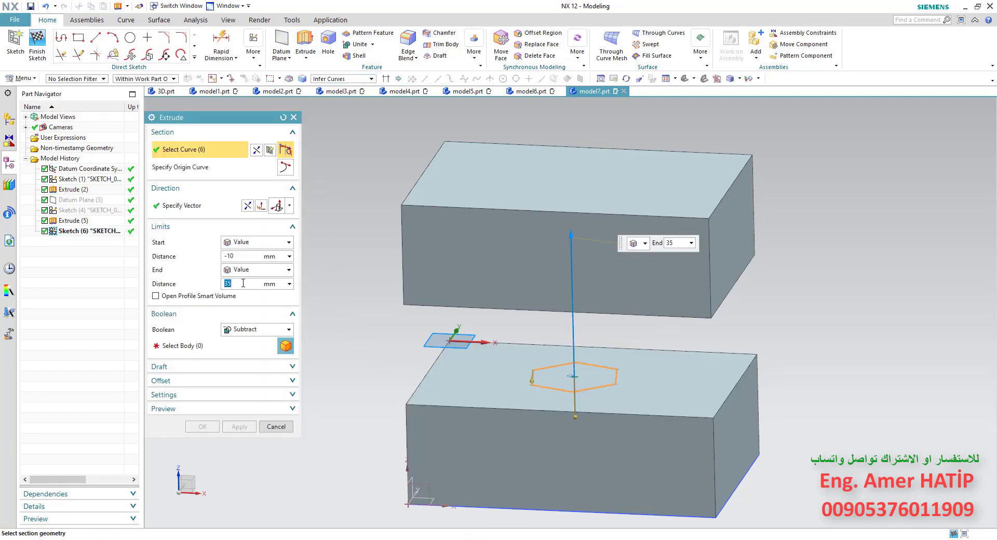
type("0")
key("Return")
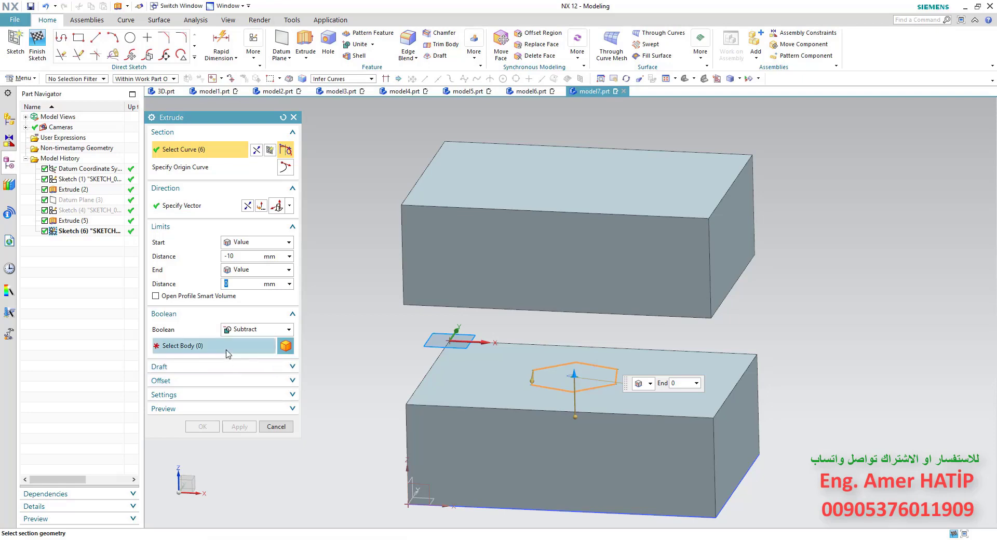
left_click(181, 345)
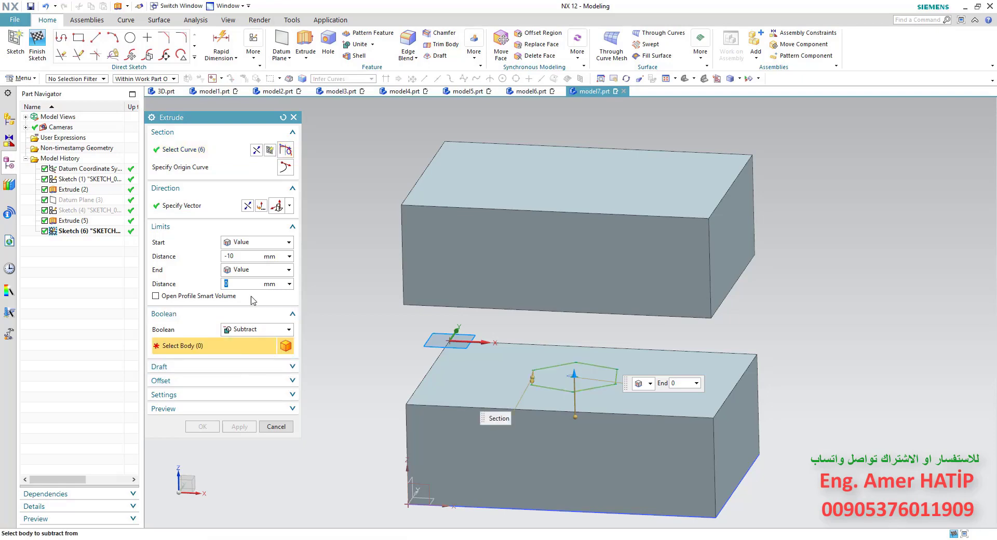
left_click(457, 400)
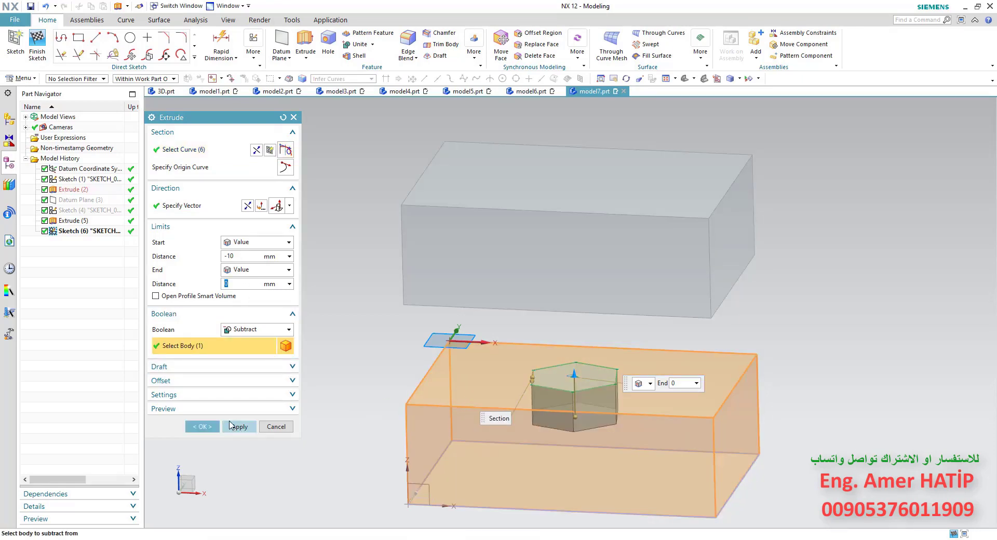
left_click(210, 427)
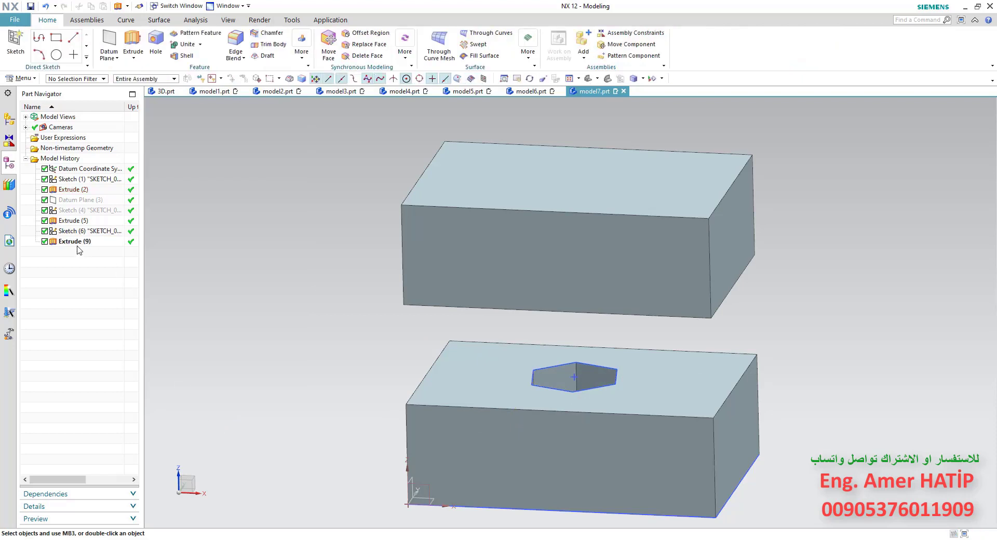
Step: Begin a fresh extrude with the hexagon sketch as its profile
left_click(132, 42)
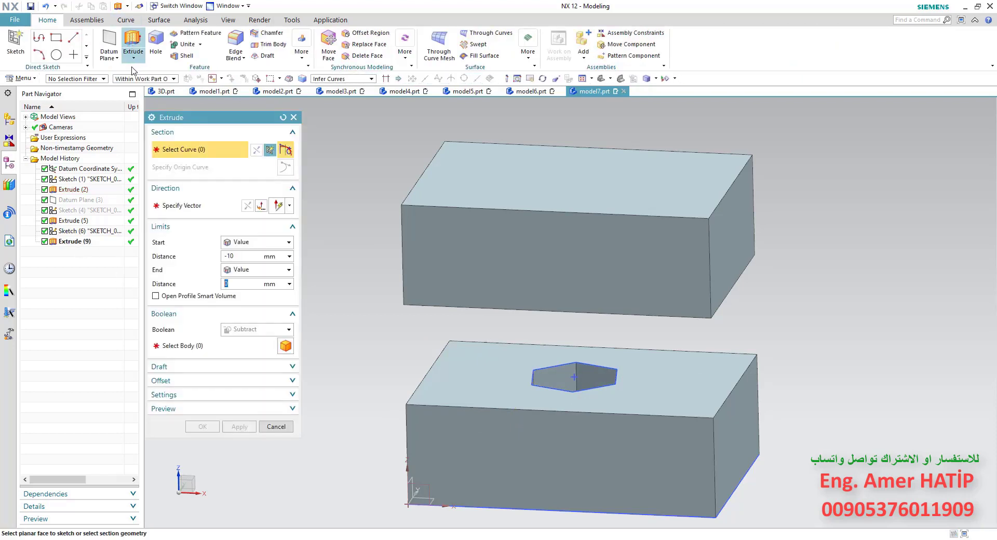
left_click(294, 118)
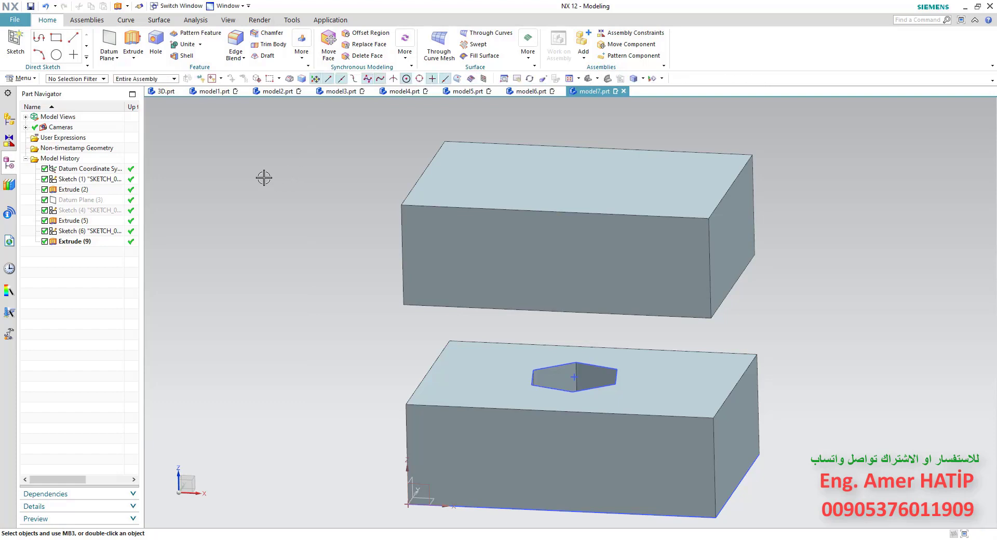
left_click(133, 42)
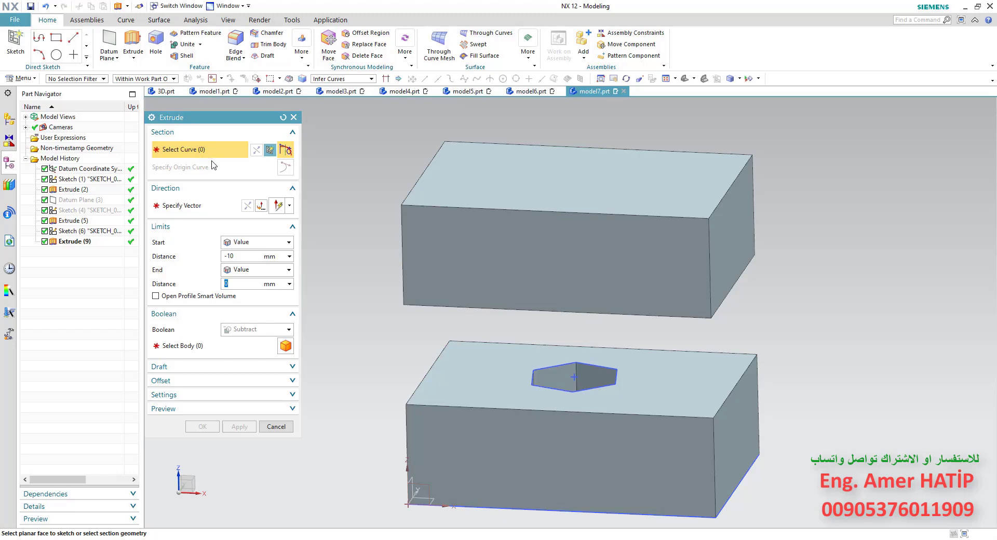
left_click(609, 368)
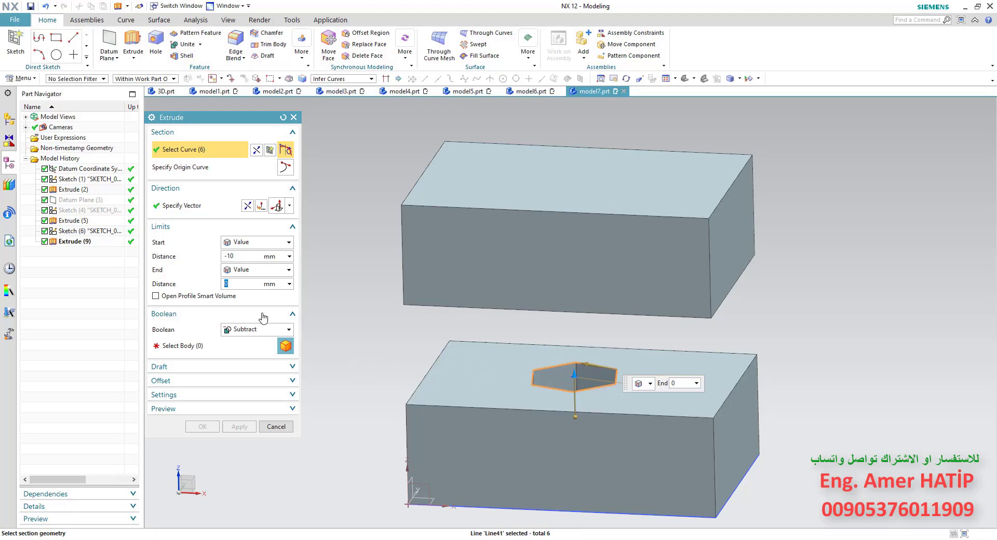
Step: Set start 0 and end 35 mm, target the upper block, and apply the subtract
left_click(239, 256)
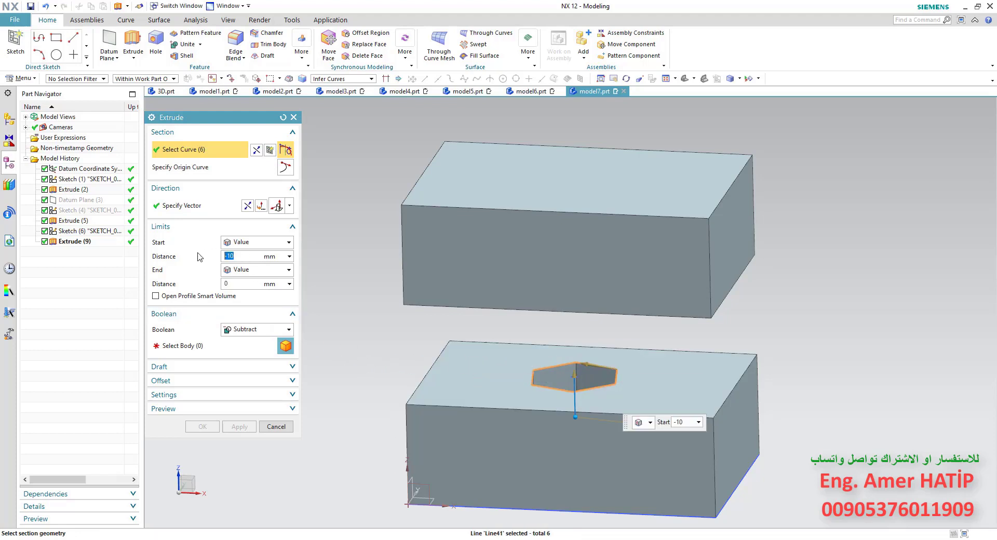
type("0")
left_click(251, 287)
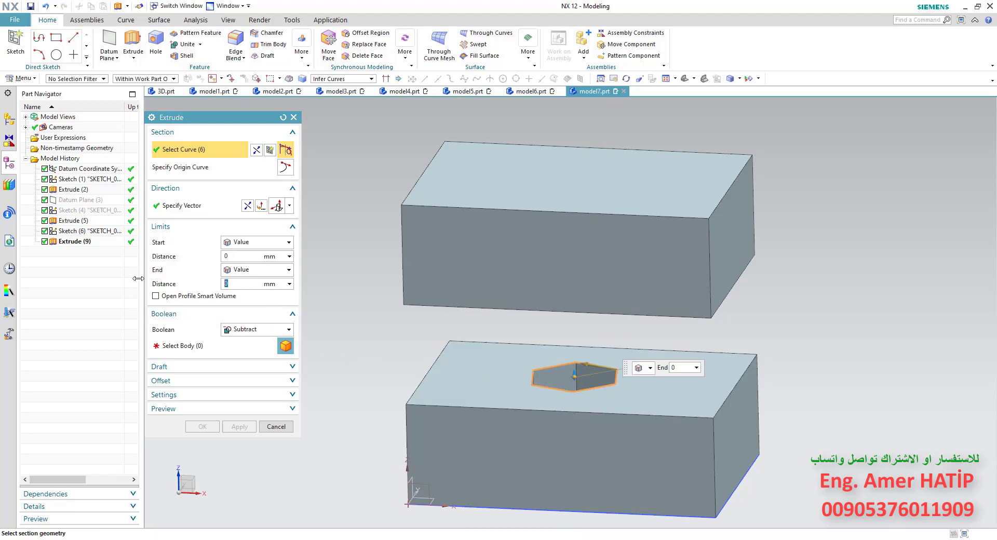
type("35")
key("Return")
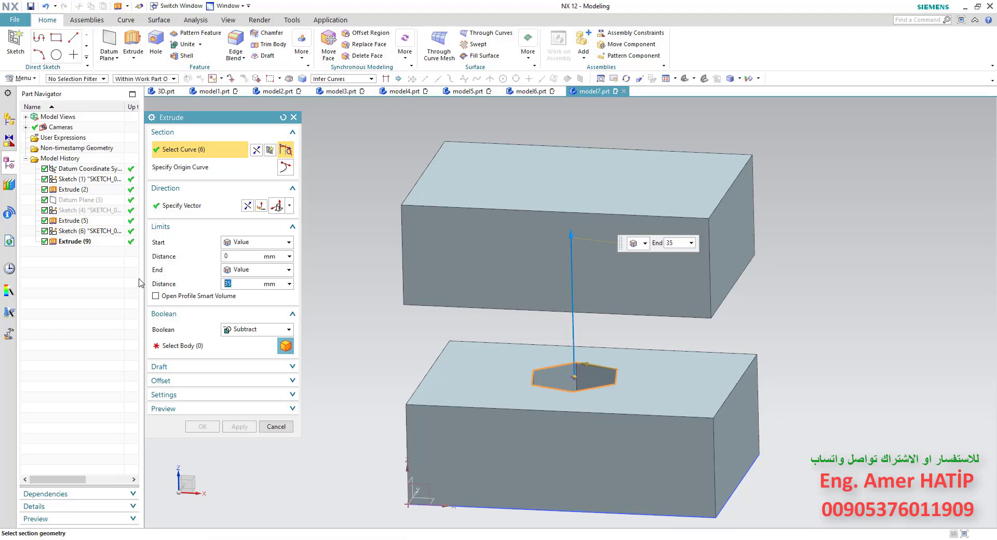
left_click(183, 352)
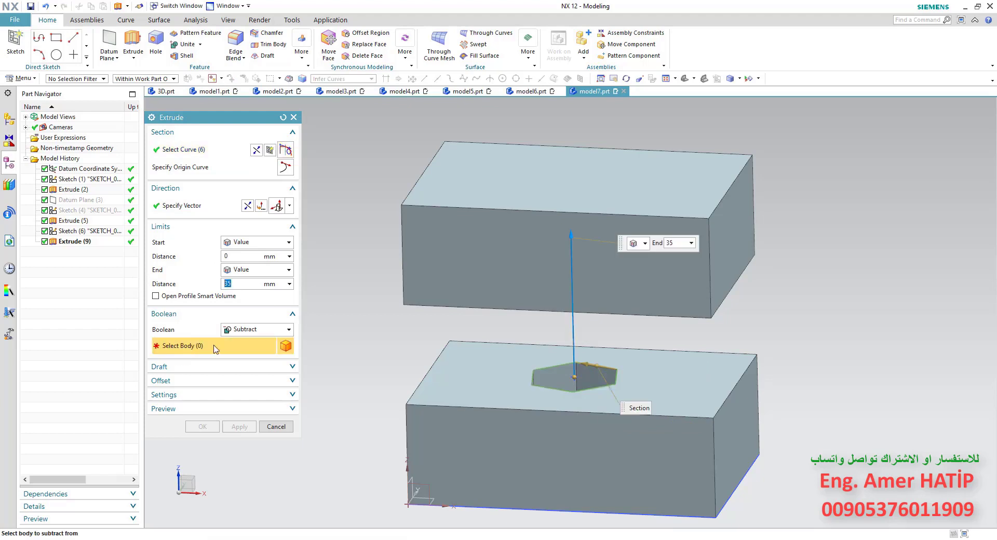
left_click(425, 215)
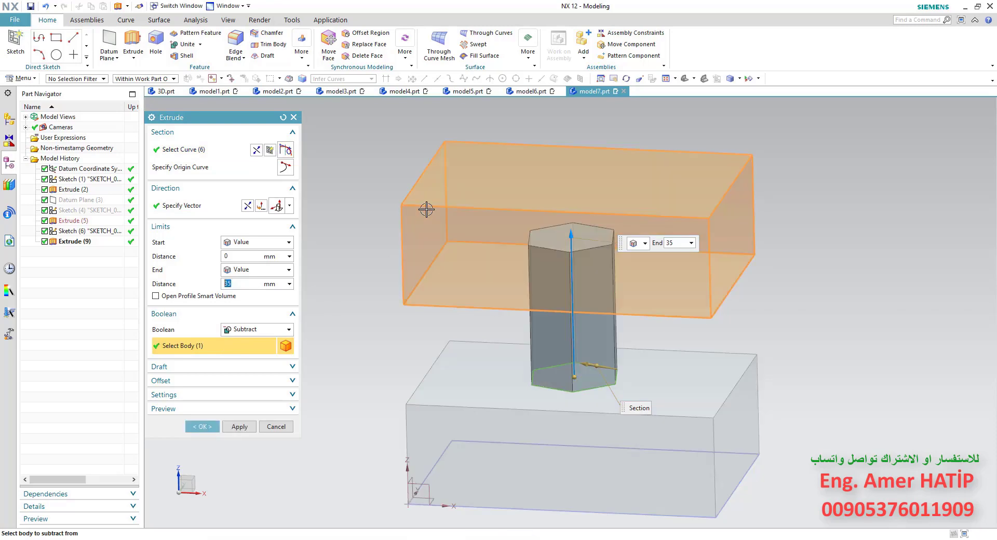
middle_click_drag(409, 324, 418, 328)
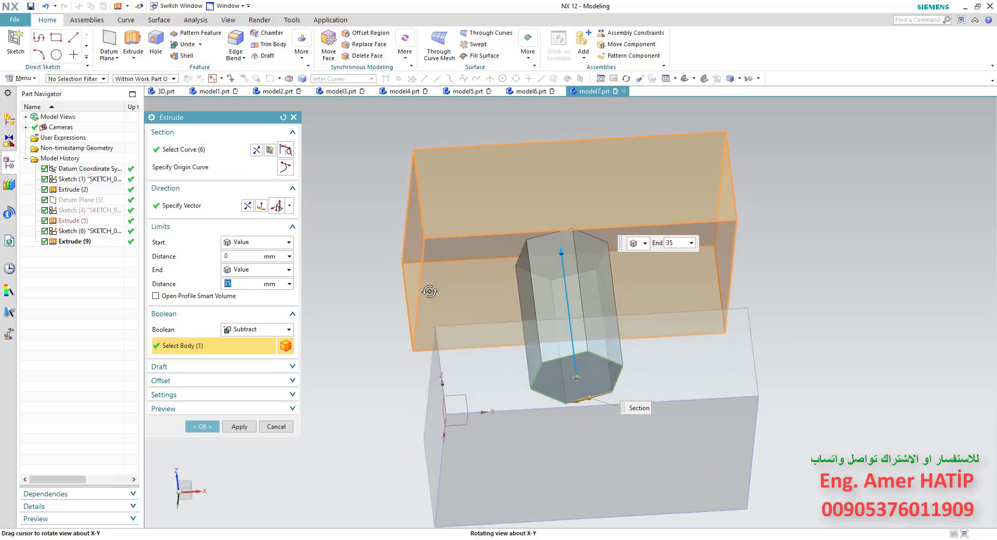
left_click(202, 426)
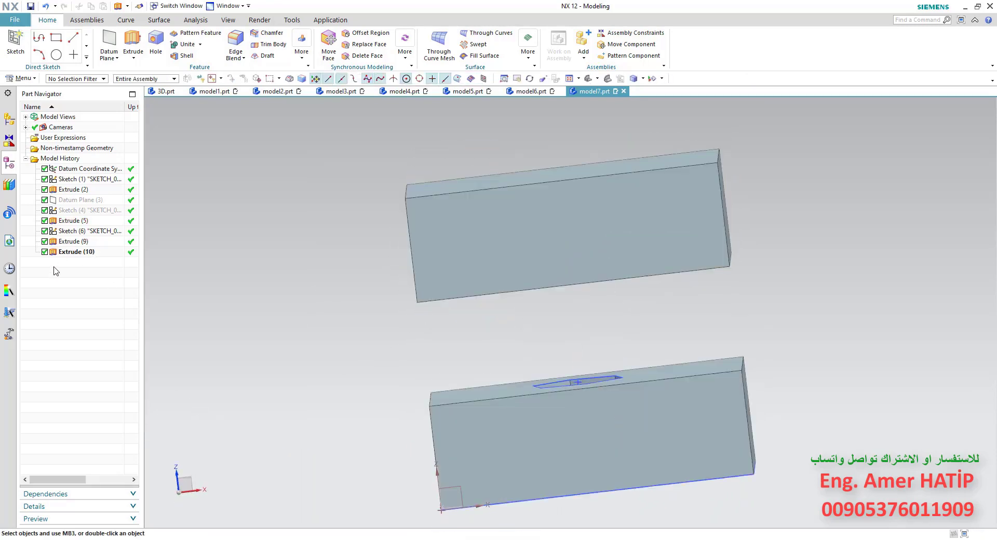
left_click(72, 244)
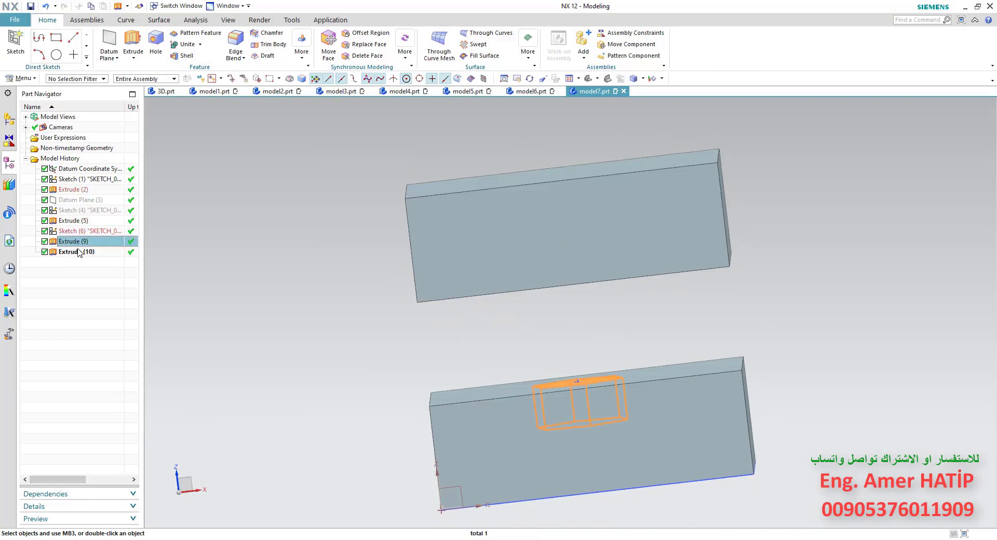
left_click(79, 253)
left_click(369, 367)
key("Home")
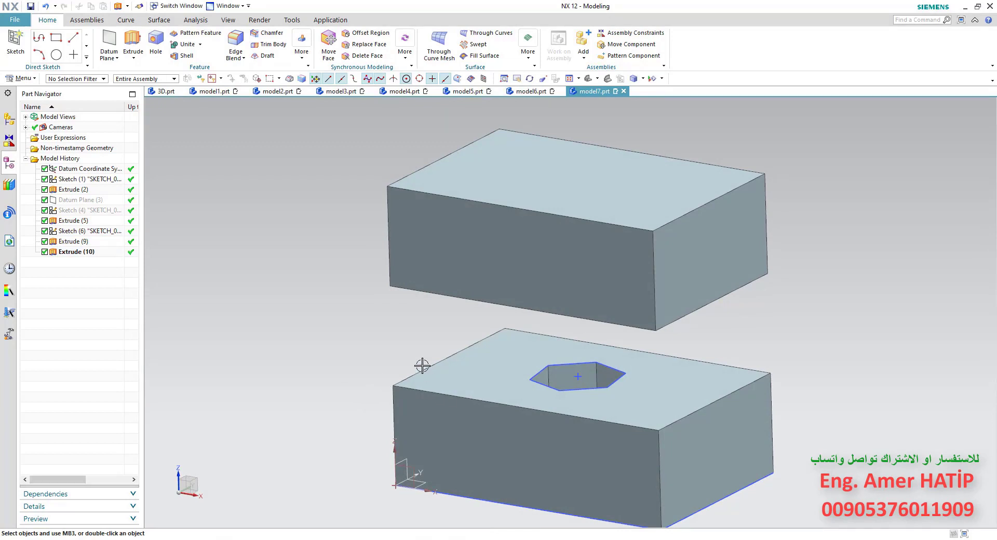
middle_click_drag(420, 364, 416, 334, "shift")
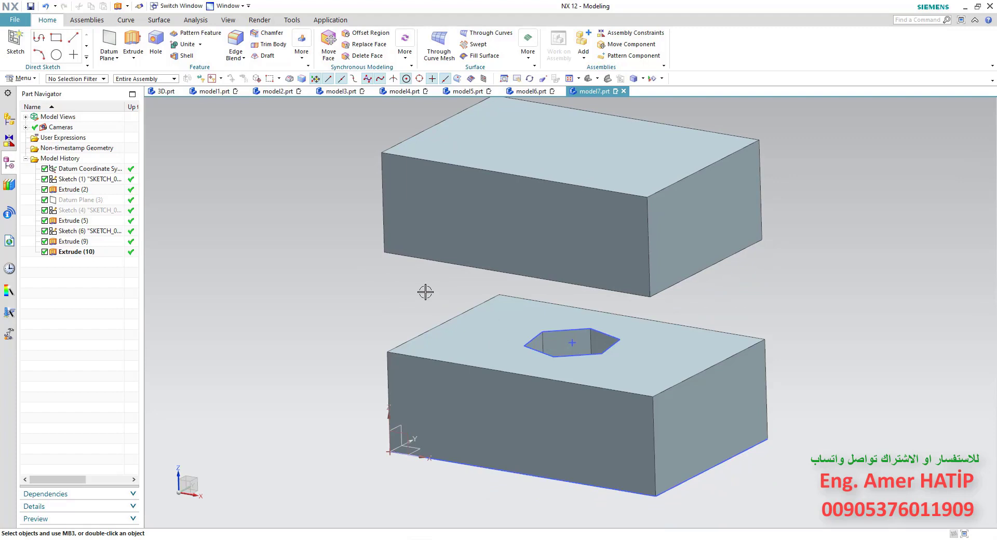
double_click(89, 252)
left_click(257, 329)
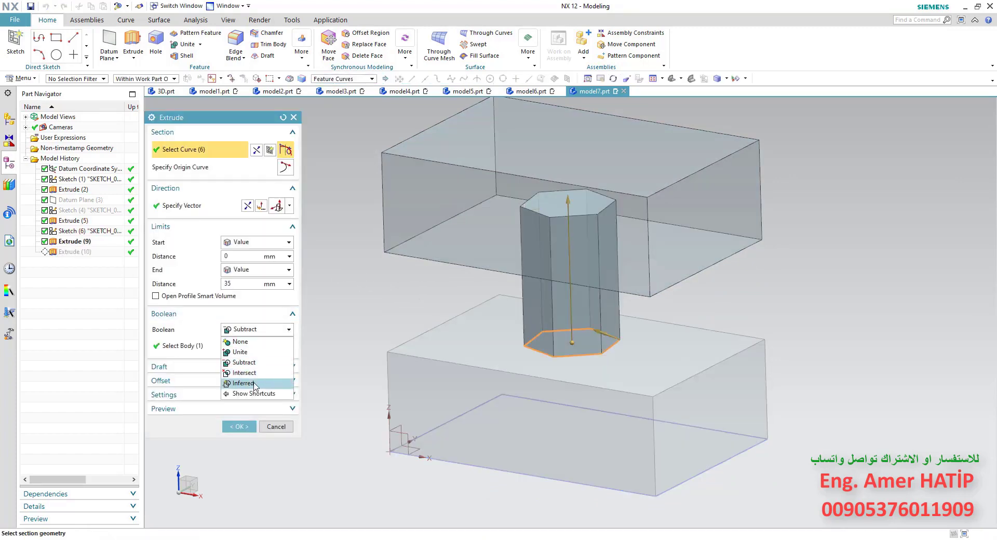
left_click(293, 118)
left_click(293, 118)
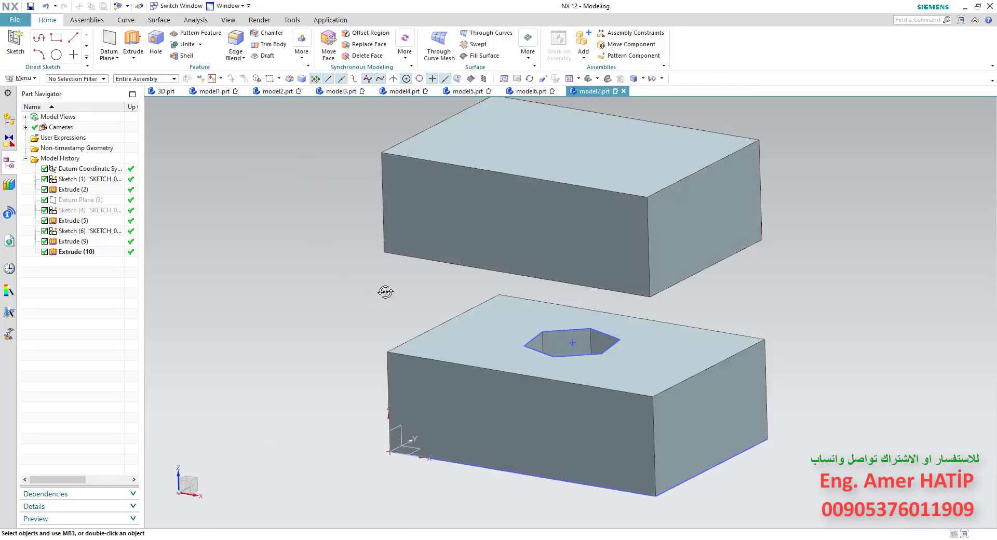
middle_click_drag(386, 292, 387, 295)
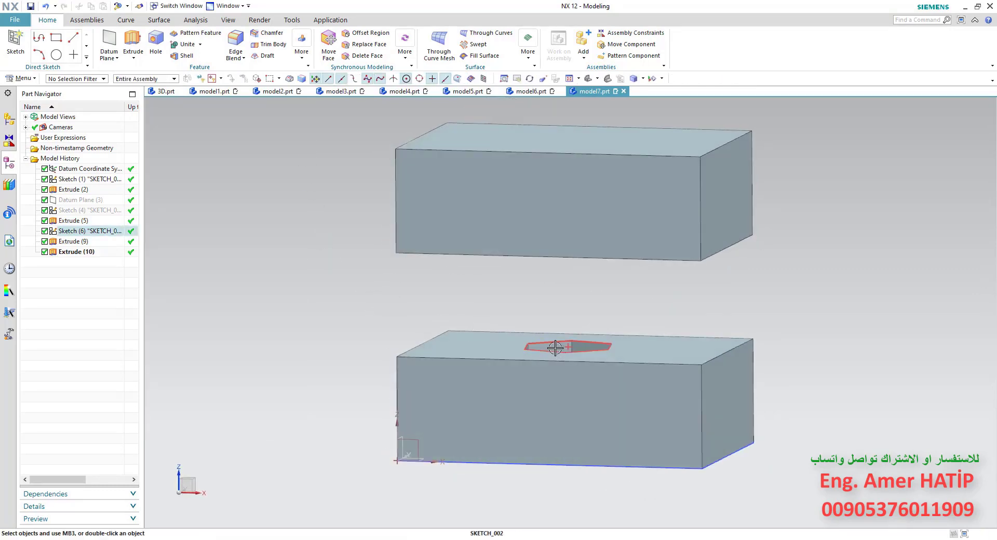
middle_click_drag(487, 310, 494, 323)
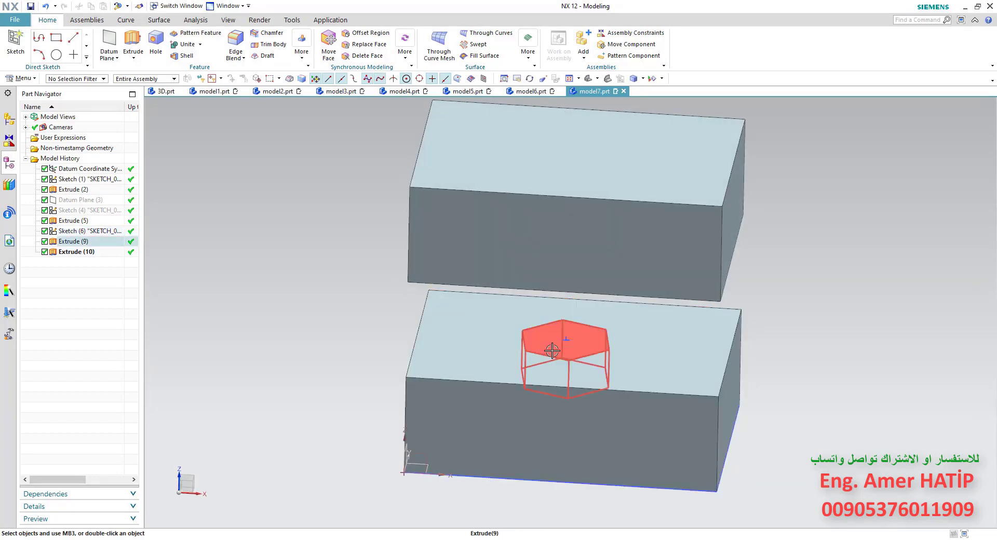
middle_click_drag(550, 350, 516, 335)
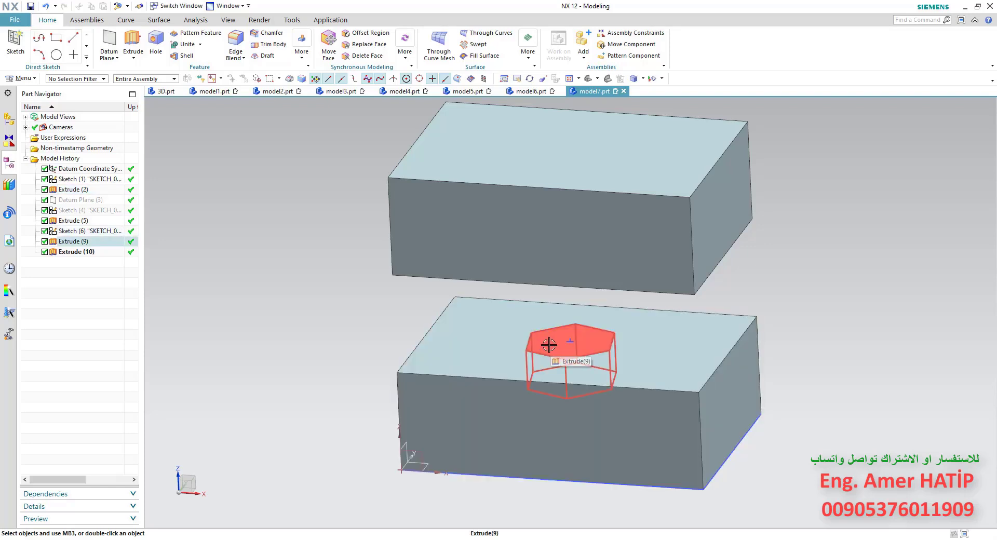
middle_click_drag(554, 343, 554, 341)
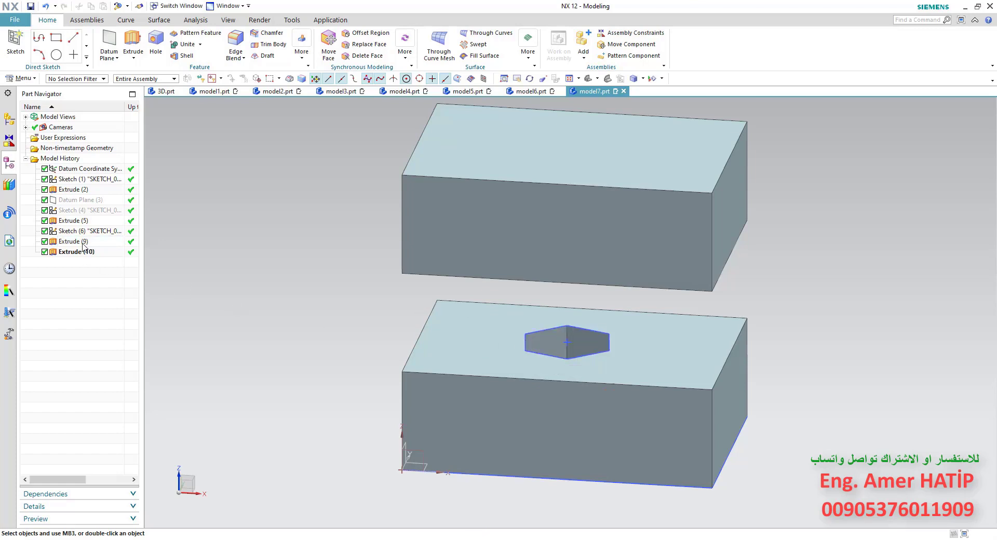
left_click(86, 243)
left_click(246, 287)
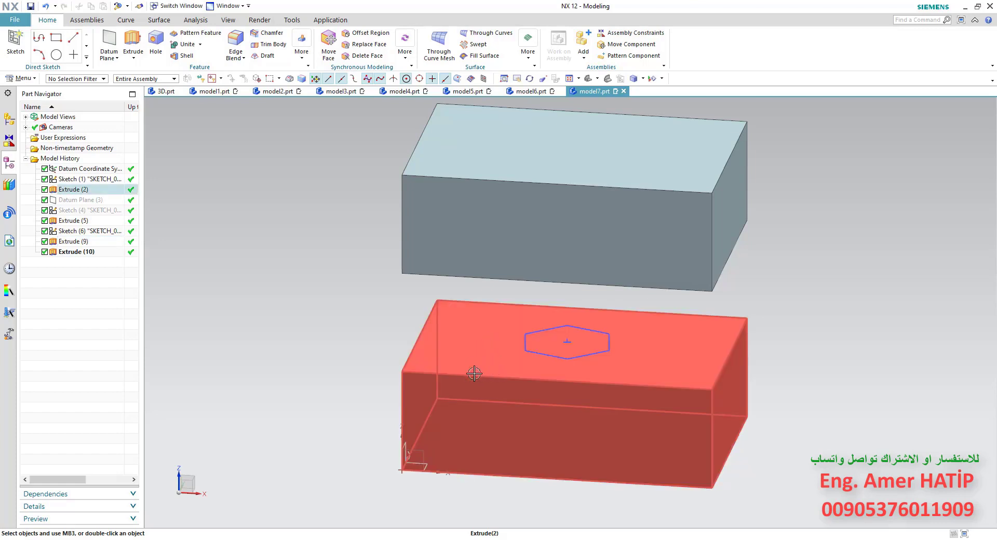
middle_click_drag(481, 369, 499, 368)
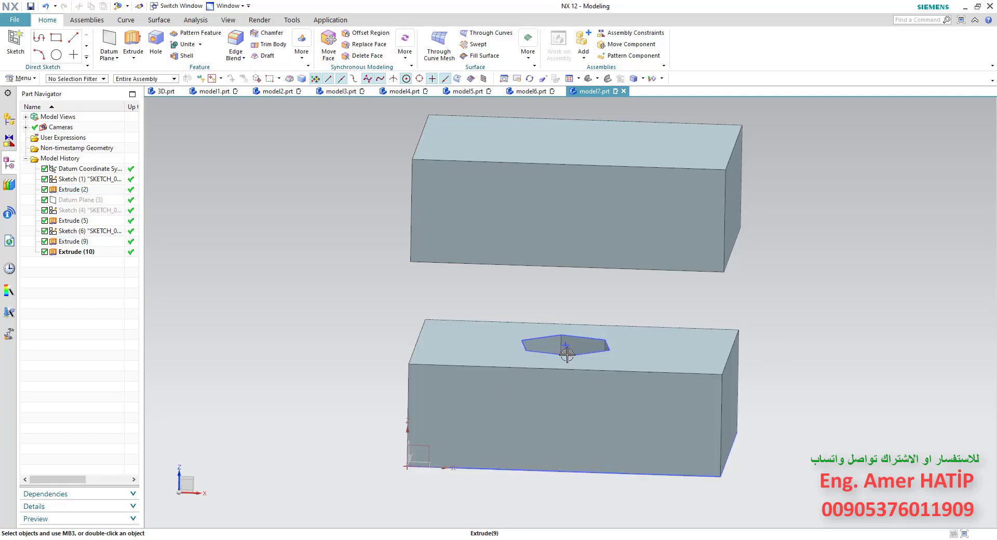
middle_click_drag(585, 345, 601, 345)
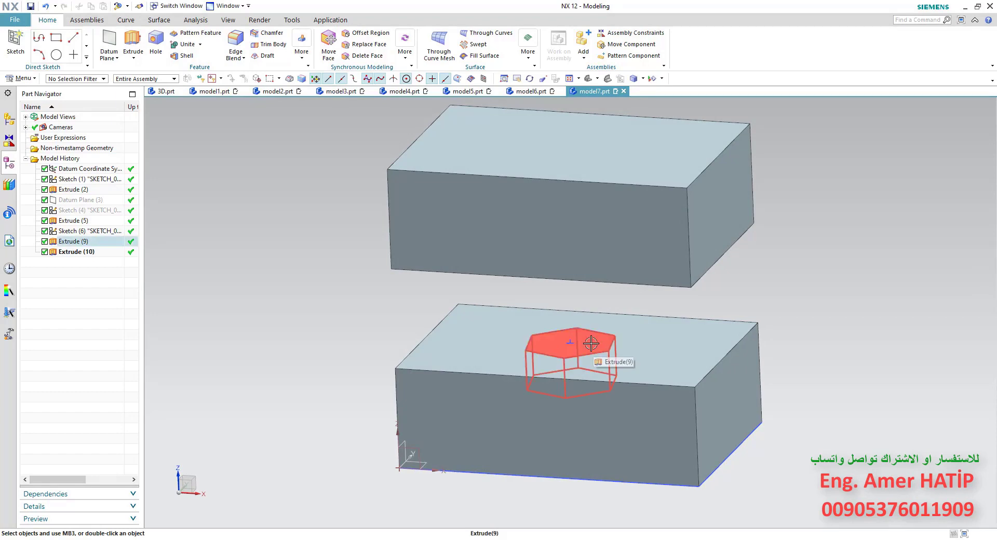
mouse_move(591, 343)
middle_mouse_down()
mouse_move(601, 318)
mouse_move(586, 345)
middle_mouse_up()
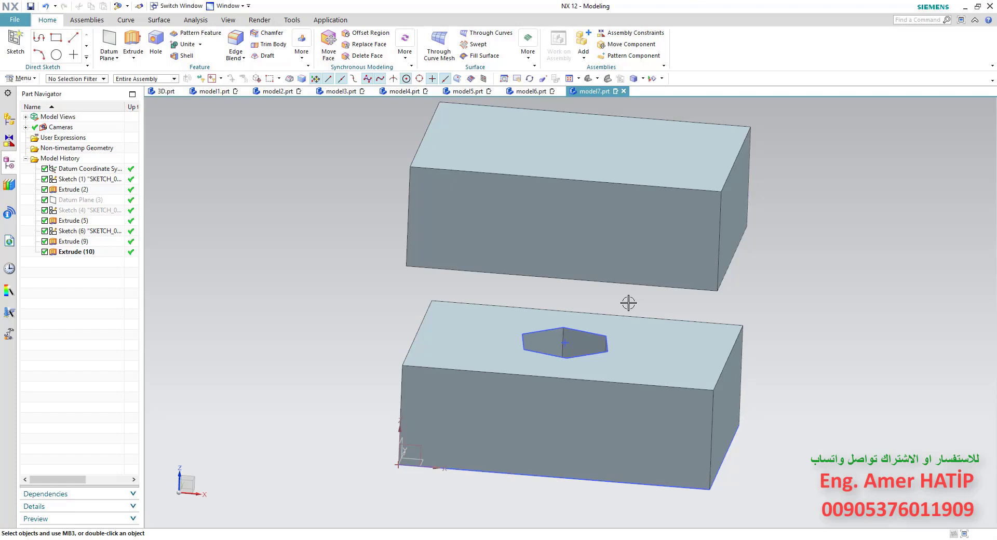
scroll(653, 302, "down", 1)
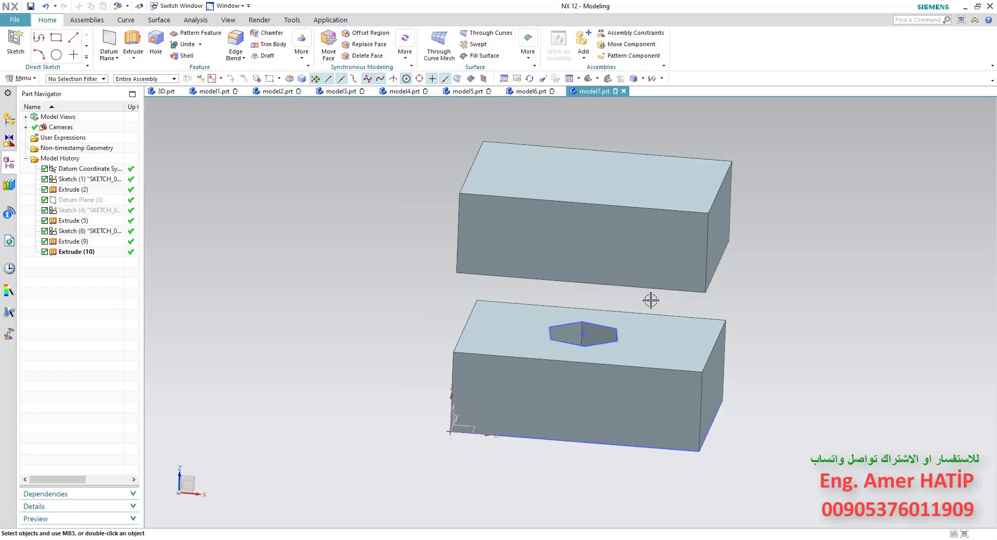
middle_click_drag(651, 300, 612, 297, "shift")
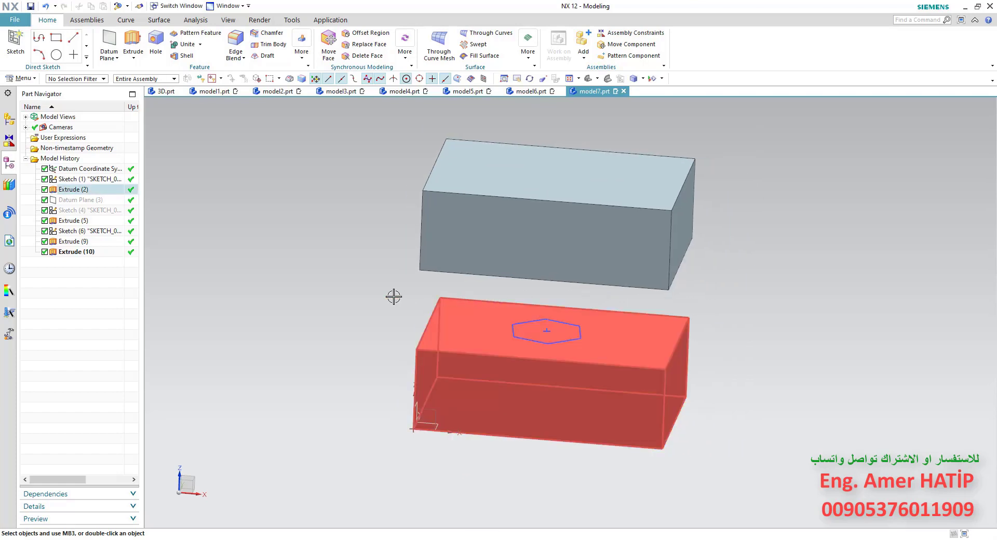
Step: Delete the features from Datum Plane (3) through Extrude (10)
left_click(65, 254)
left_click(72, 201, "shift")
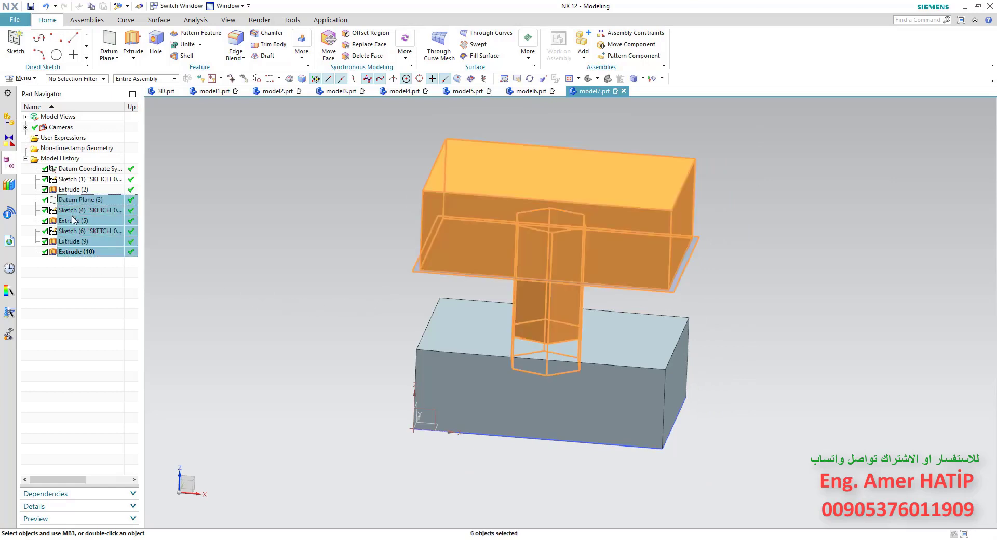
key("Delete")
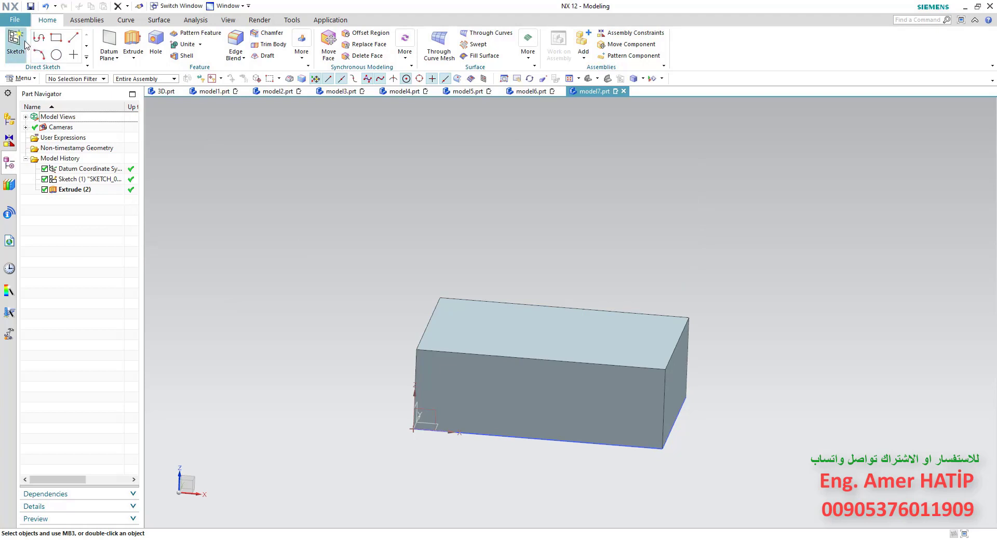
Step: Start a sketch on the block's top face and draw a circle
left_click(15, 40)
middle_click(479, 315)
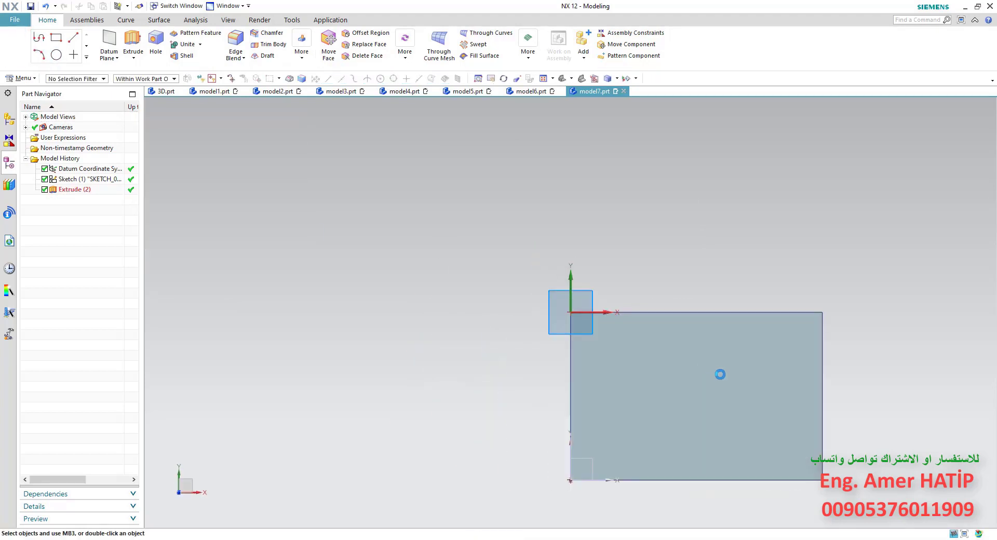
left_click(130, 37)
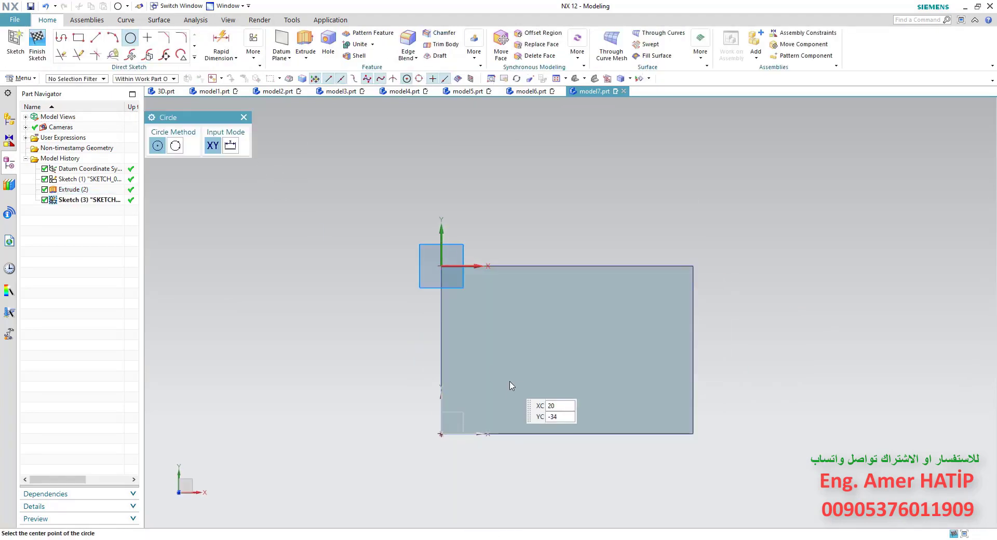
left_click(496, 325)
left_click(505, 343)
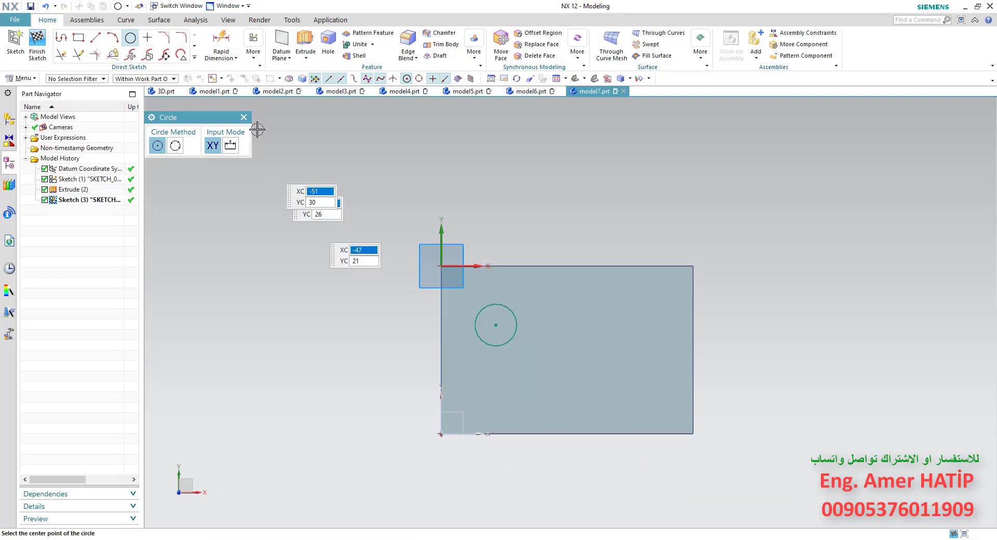
Step: Draw a rectangle beside the circle, replacing a misdrawn small one
left_click(194, 57)
left_click(79, 49)
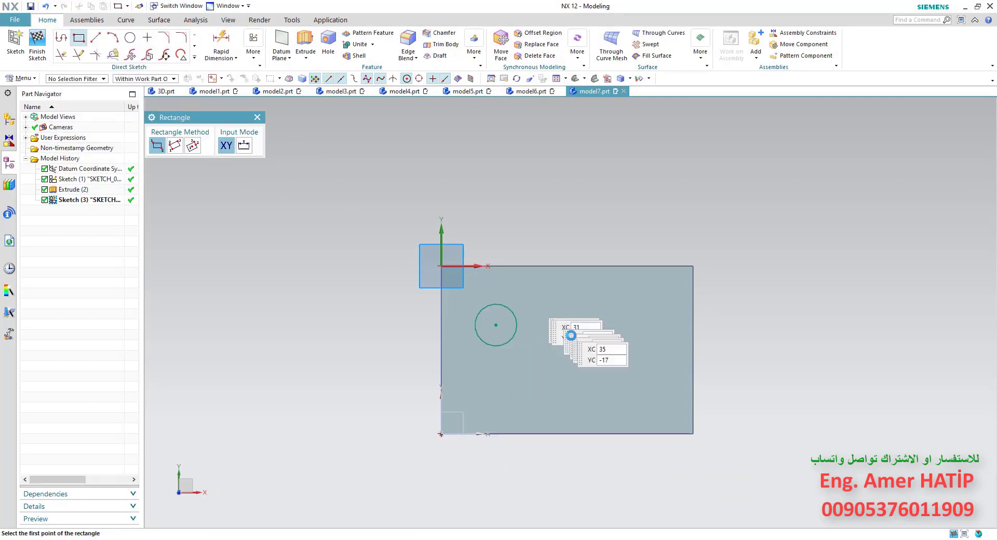
left_click(585, 301)
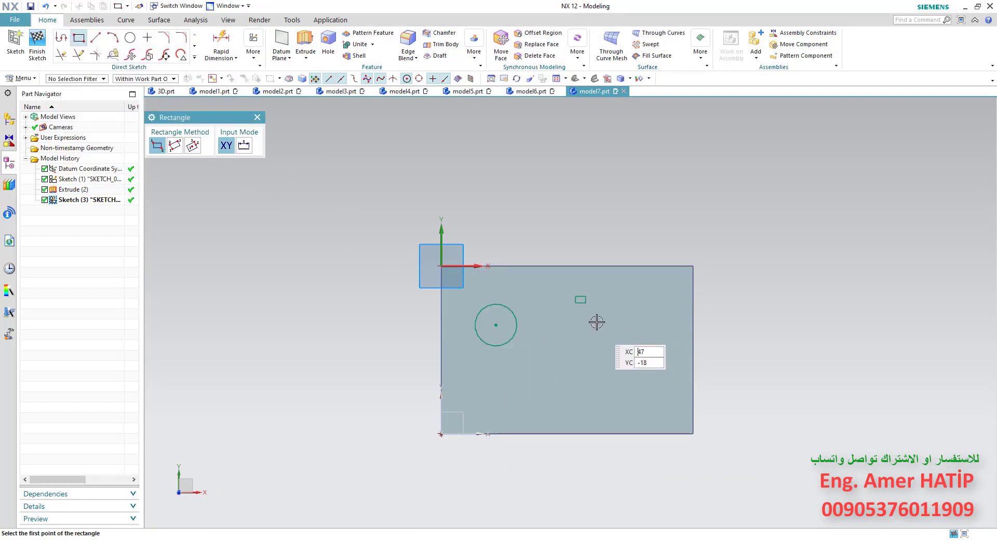
key("Escape")
left_click_drag(590, 308, 645, 306)
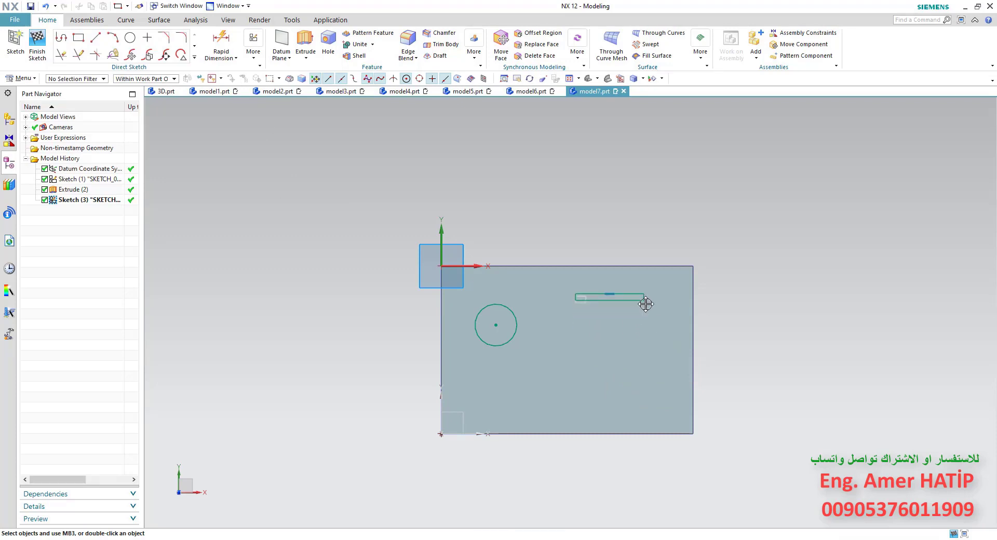
left_click_drag(563, 280, 673, 346)
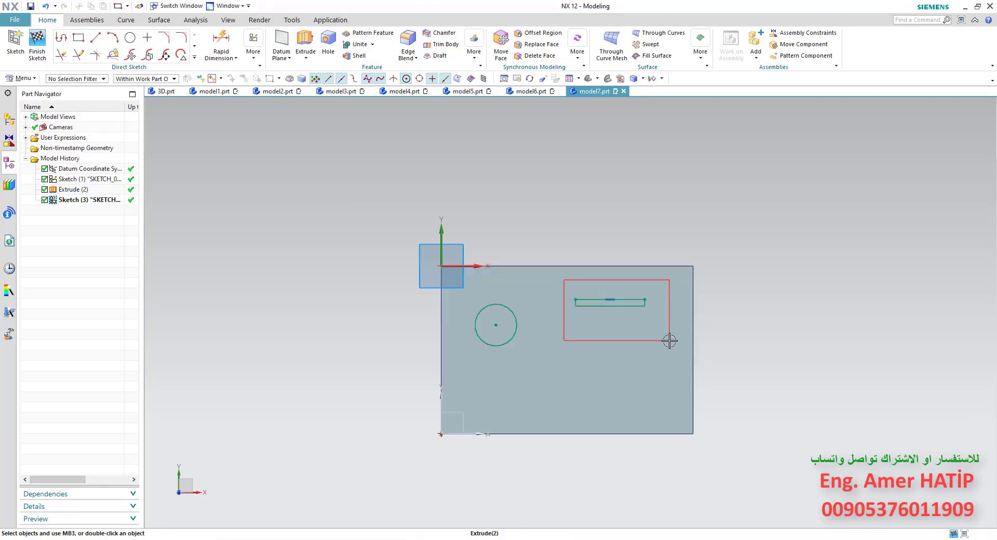
key("Delete")
left_click(78, 38)
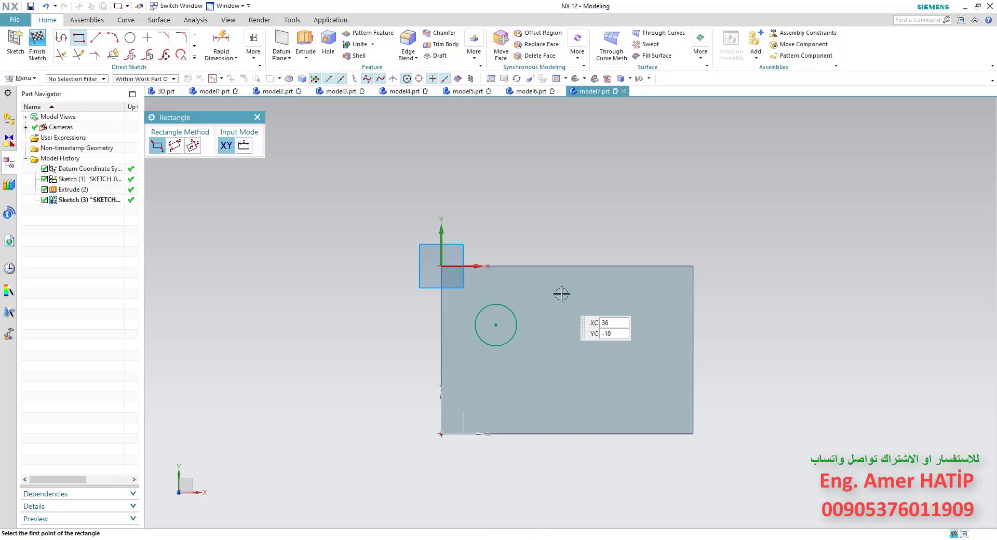
left_click(569, 294)
left_click(653, 343)
key("Escape")
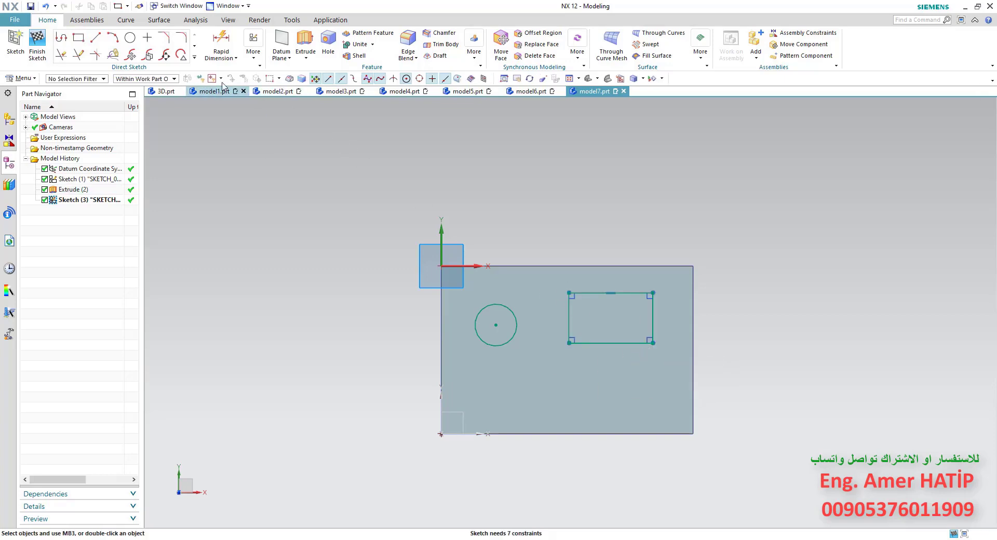
left_click(195, 57)
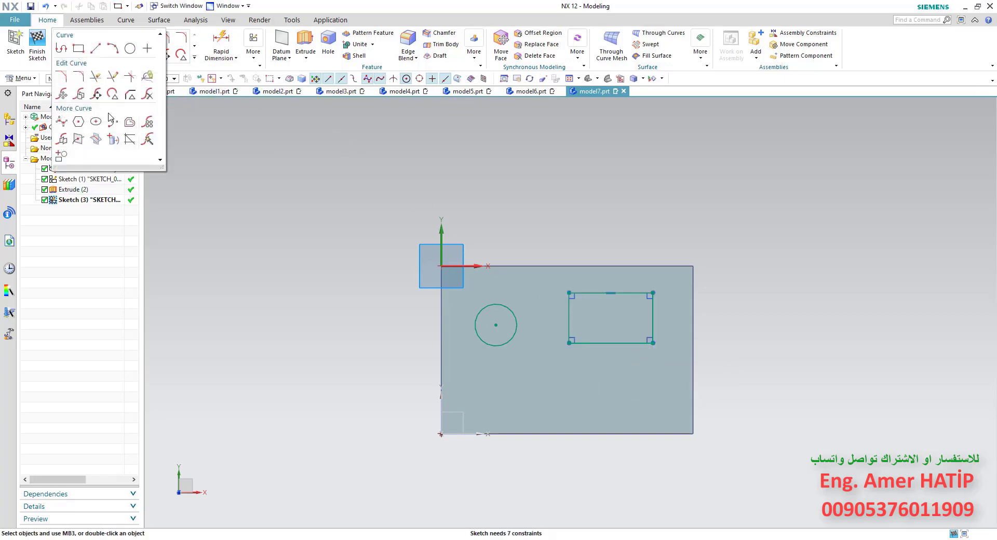
Step: Draw a six-sided hexagon below the rectangle
left_click(78, 121)
left_click(609, 378)
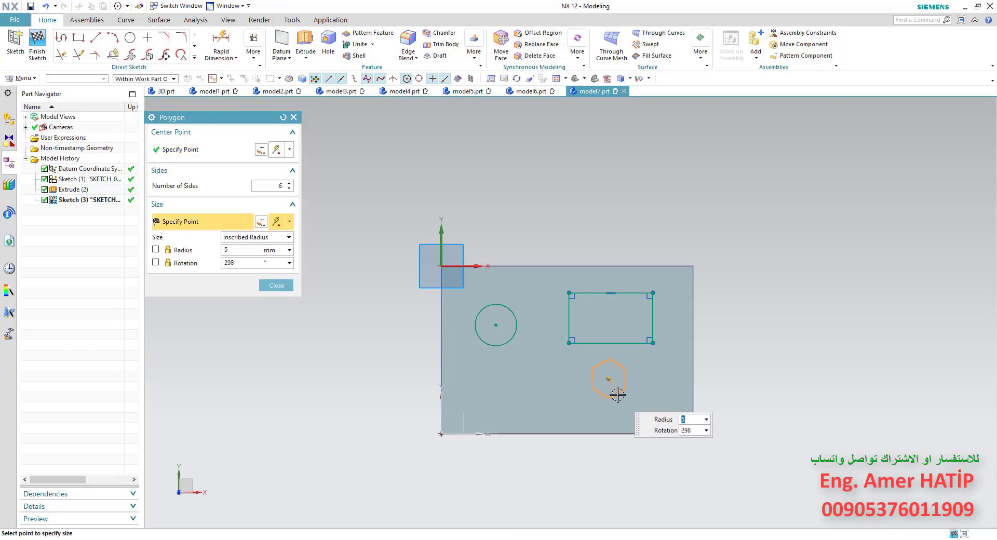
left_click(625, 403)
key("Escape")
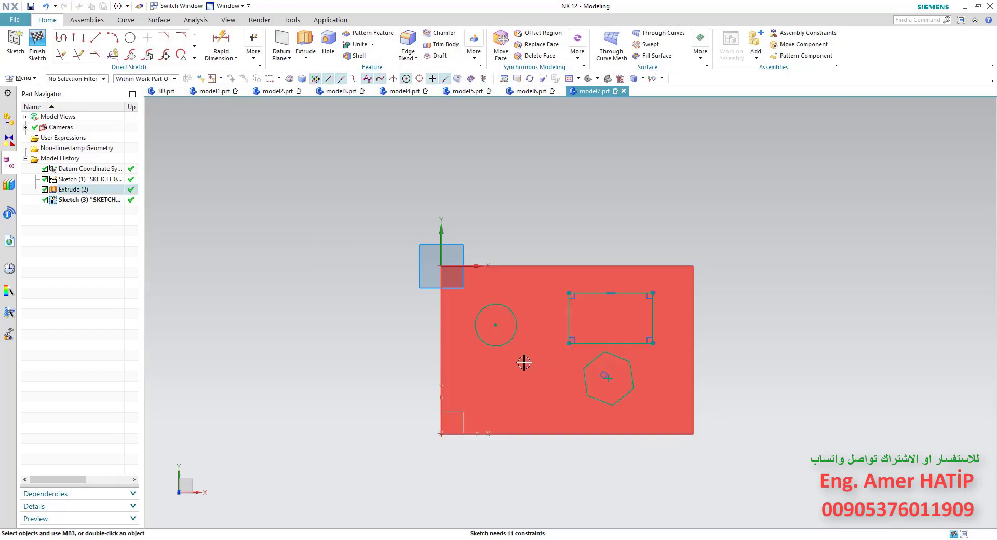
Step: Add an ellipse with a 14 mm major radius and 6 as its second dimension
left_click(195, 57)
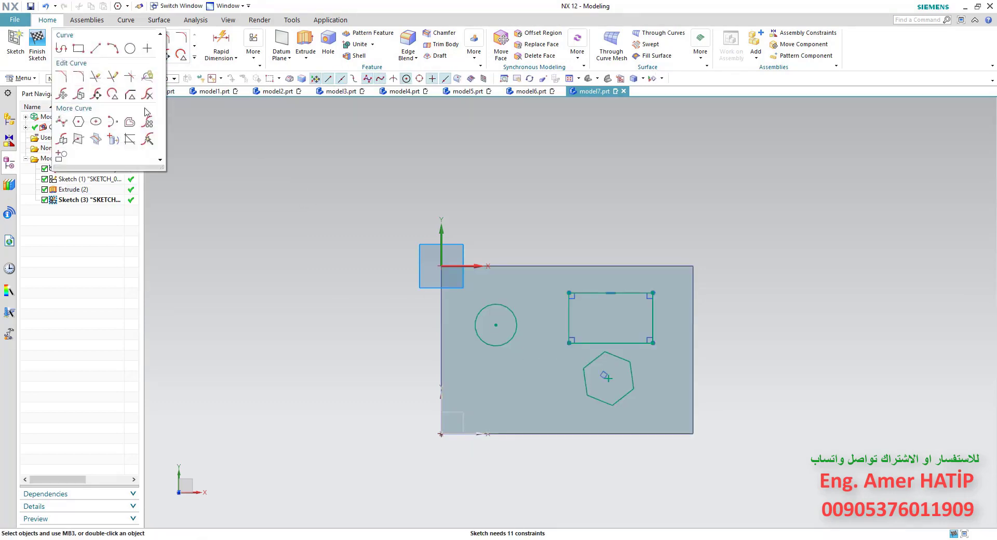
left_click(96, 122)
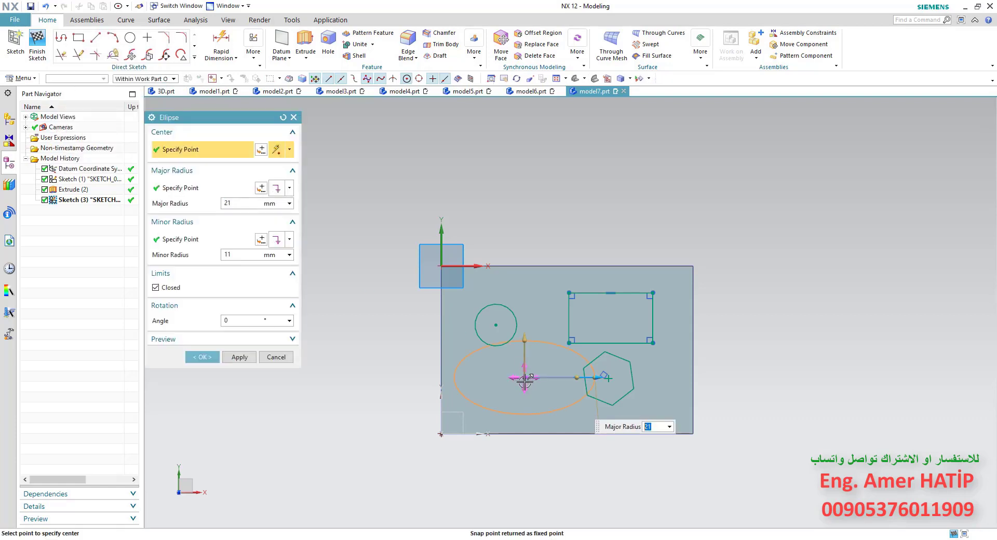
type("14")
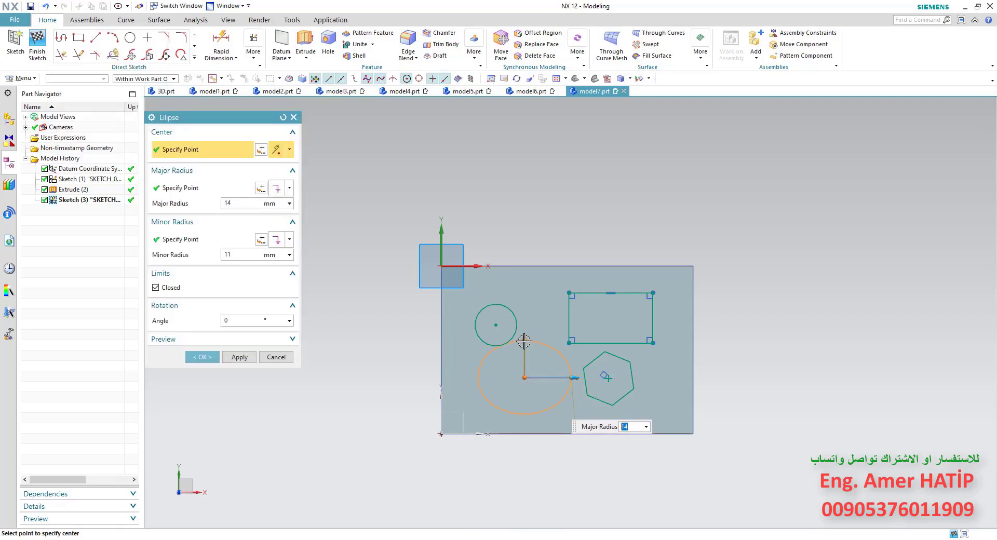
key("Return")
type("6")
left_click(203, 357)
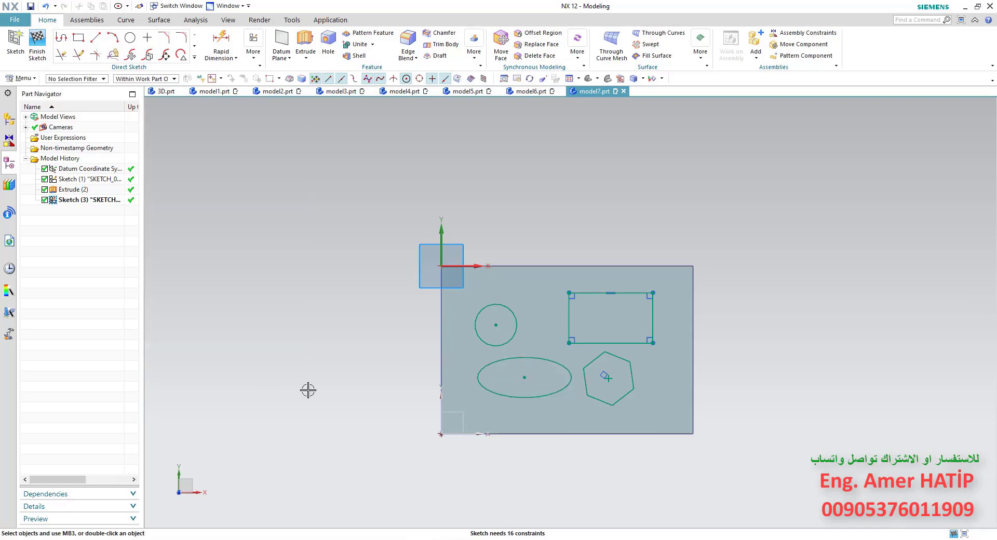
left_click(306, 46)
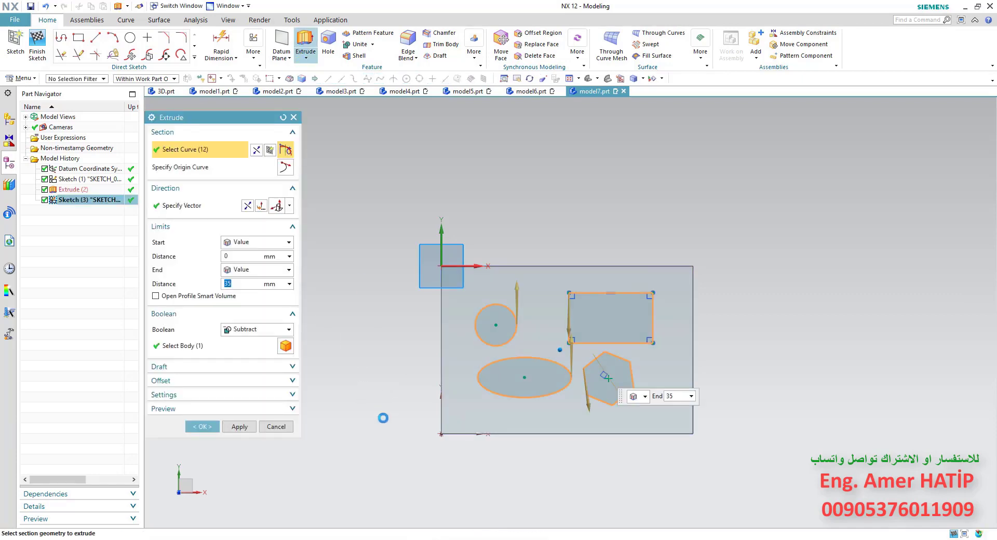
Step: Reverse the extrude into the block and cut the four sketch profiles 20 mm deep as a subtraction
middle_click_drag(383, 418, 505, 389)
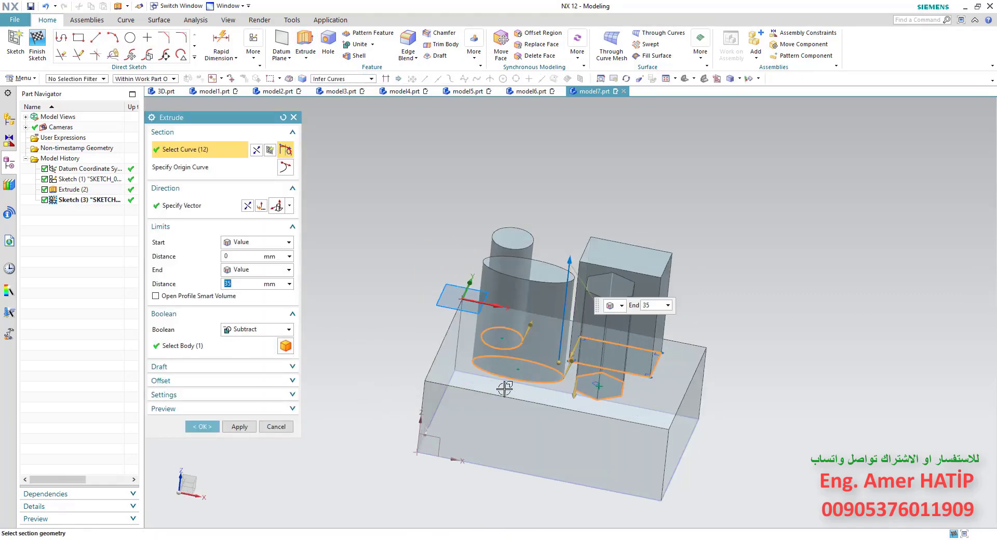
left_click(248, 206)
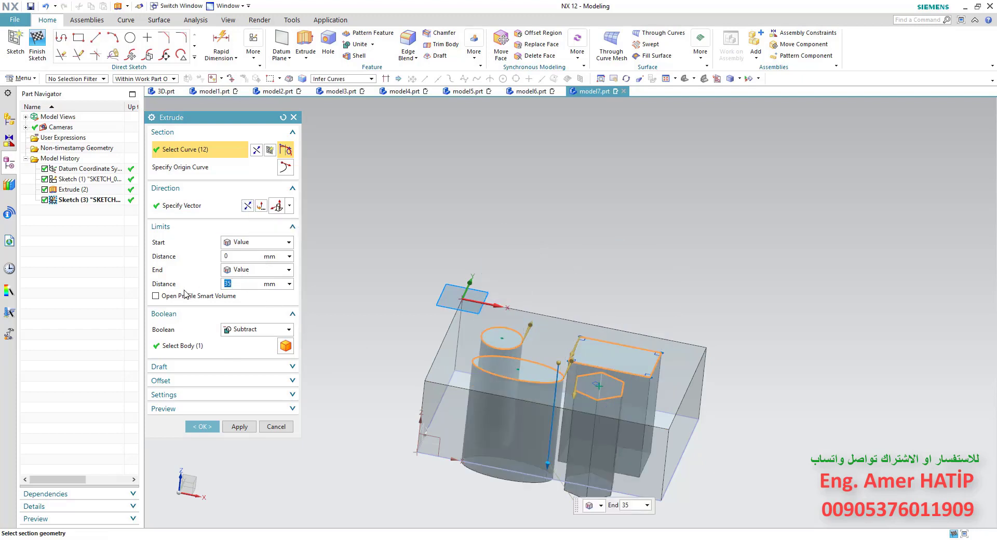
type("20")
key("Return")
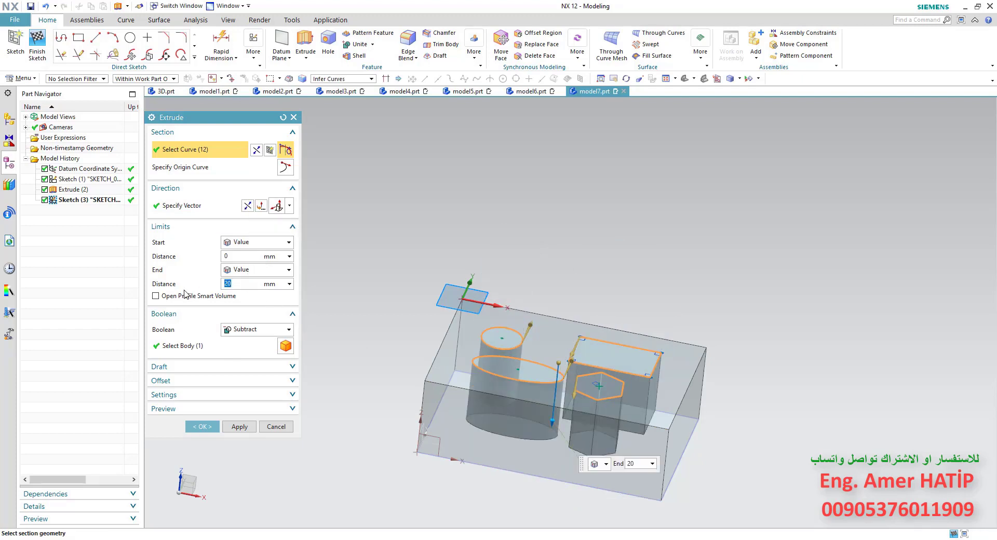
left_click(202, 427)
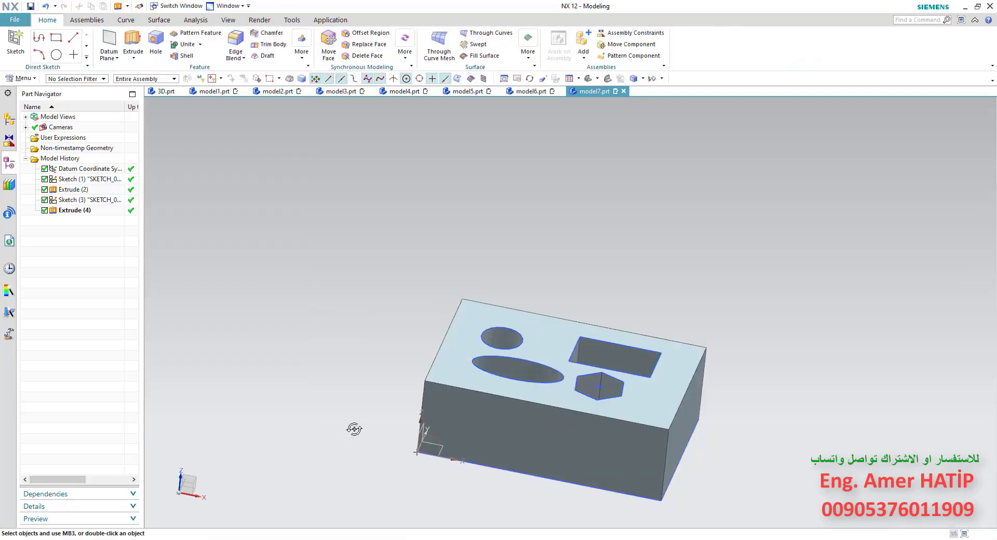
middle_click_drag(525, 372, 545, 372)
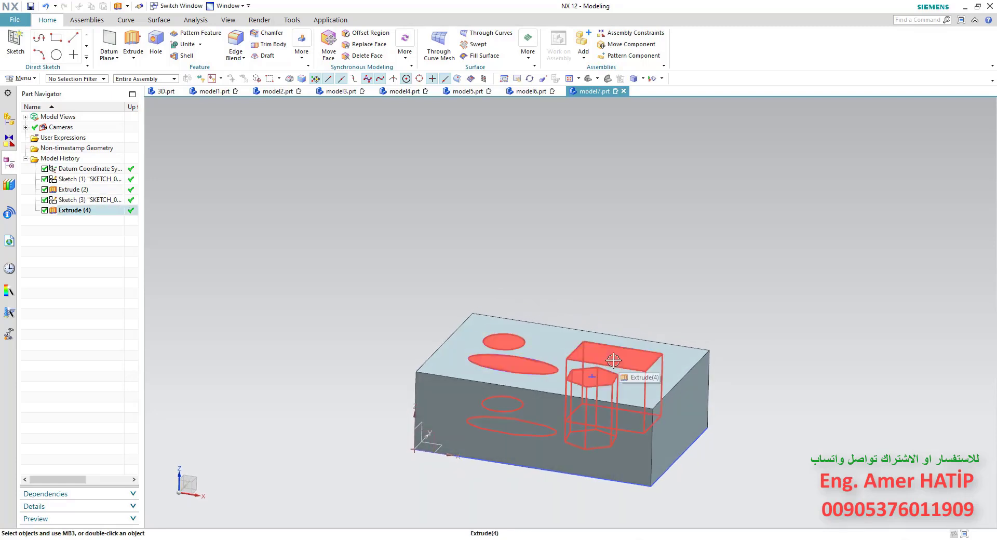
scroll(615, 357, "up", 3)
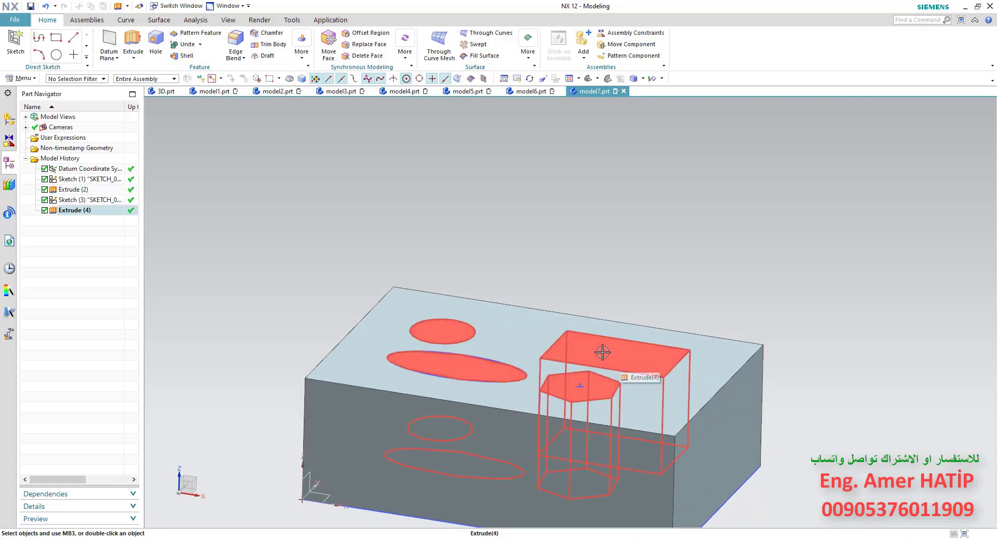
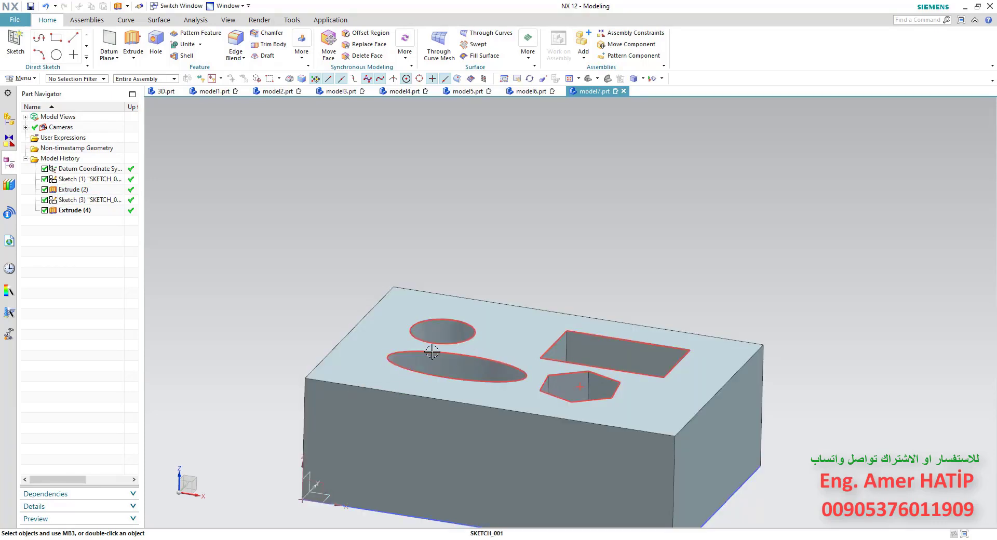
Step: Turn off Highlight Original in the Selection Preferences
scroll(354, 349, "down", 3)
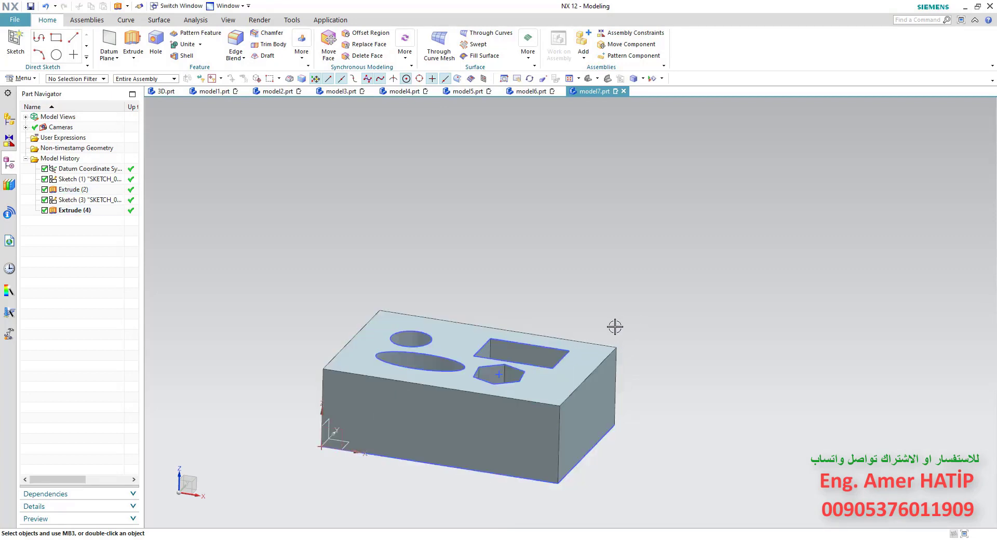
middle_click_drag(614, 327, 716, 301, "shift")
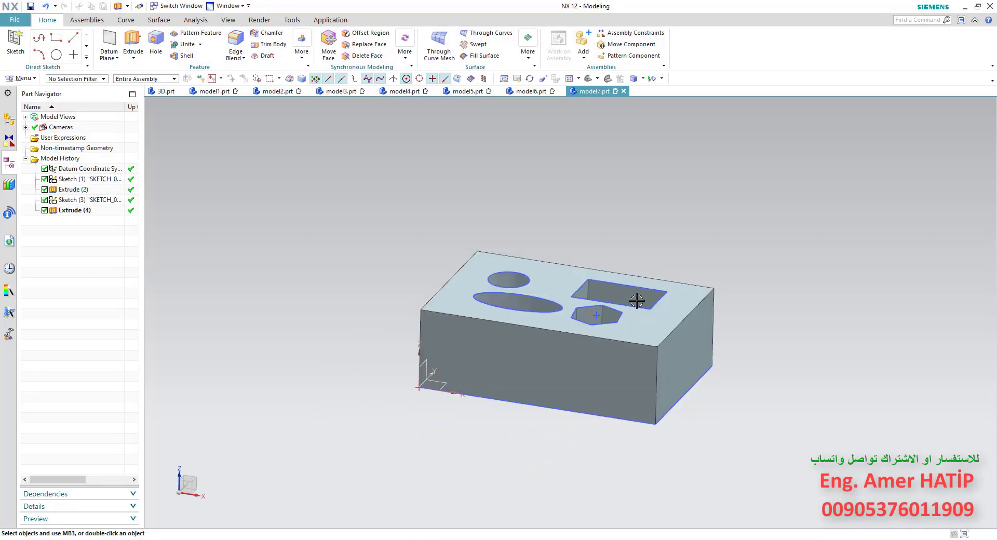
scroll(636, 300, "up", 3)
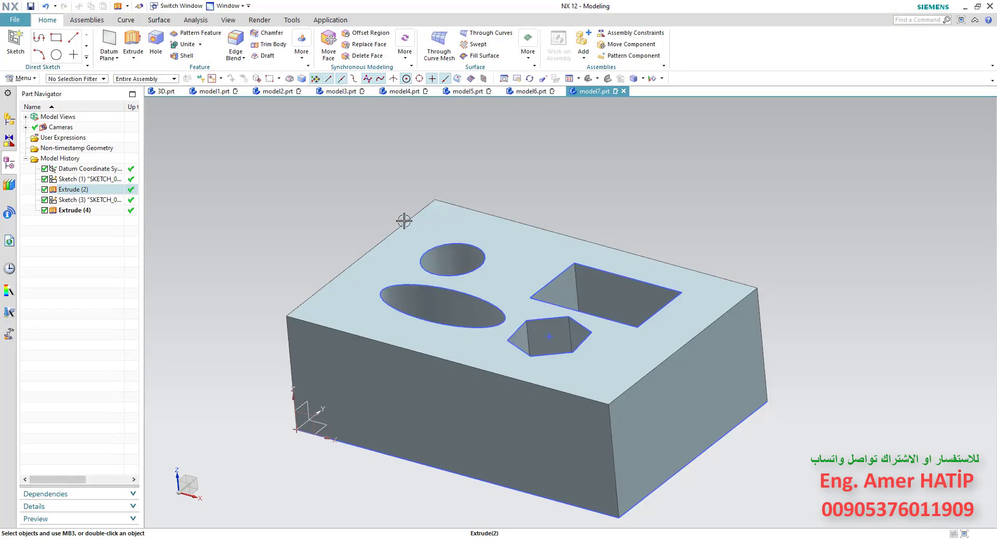
middle_click_drag(408, 250, 408, 255)
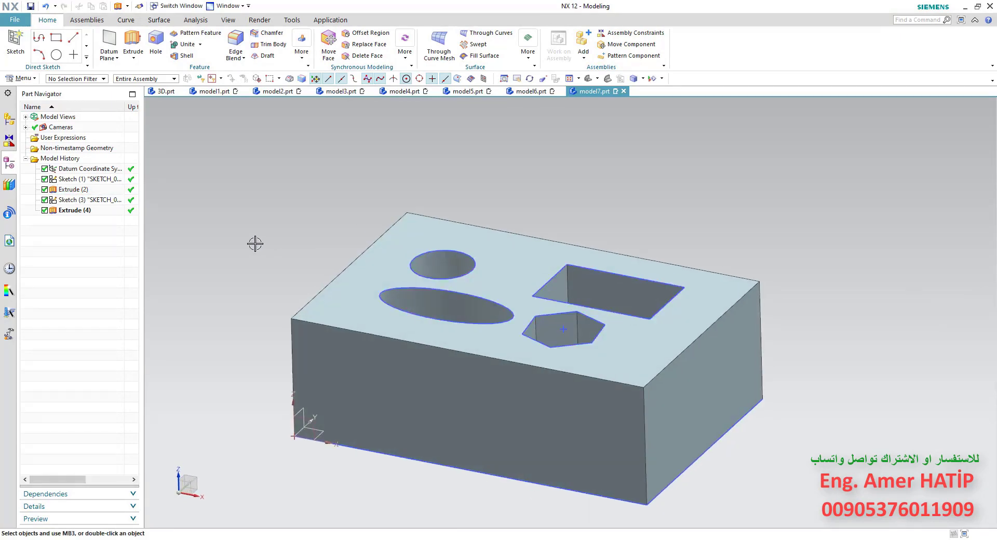
key("ctrl+shift+t")
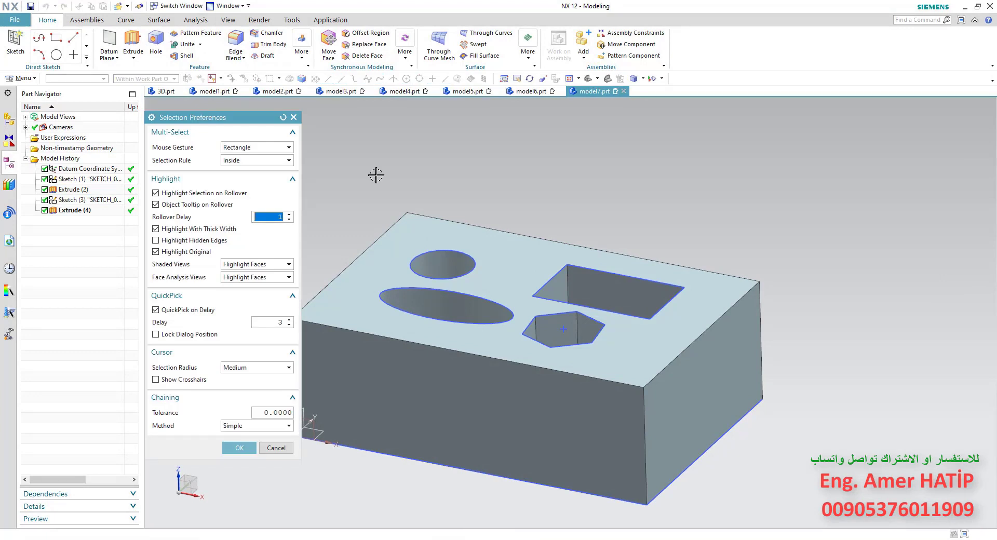
left_click(293, 116)
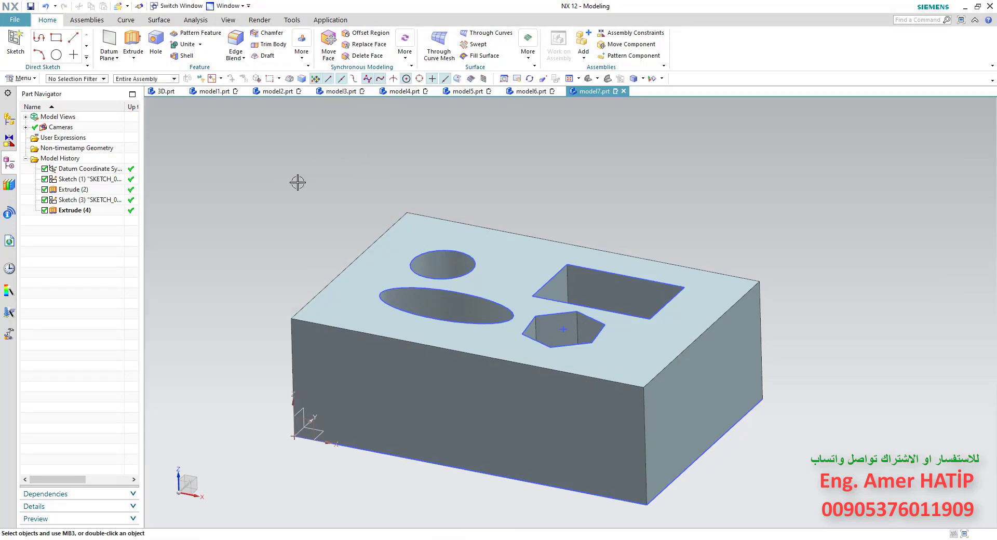
key("ctrl+shift+t")
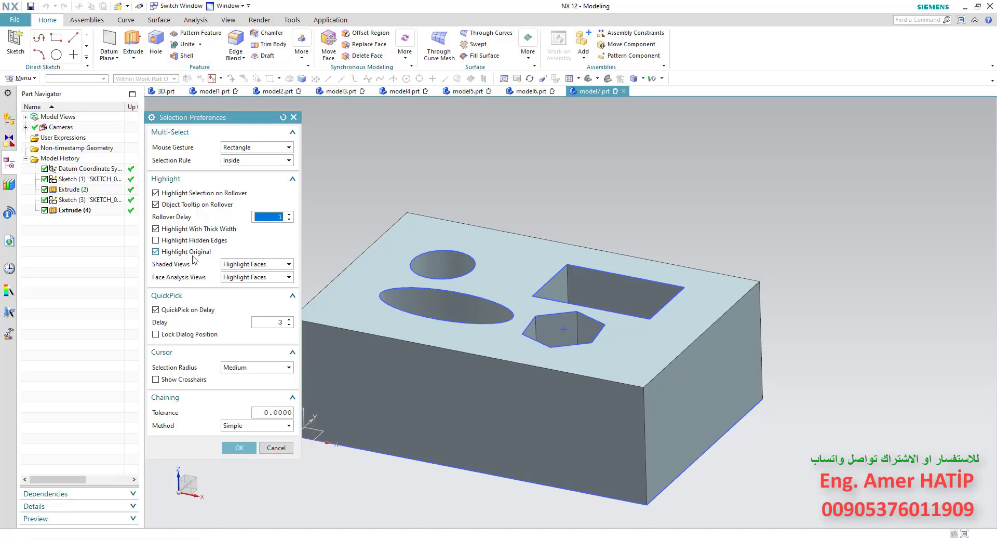
left_click(156, 252)
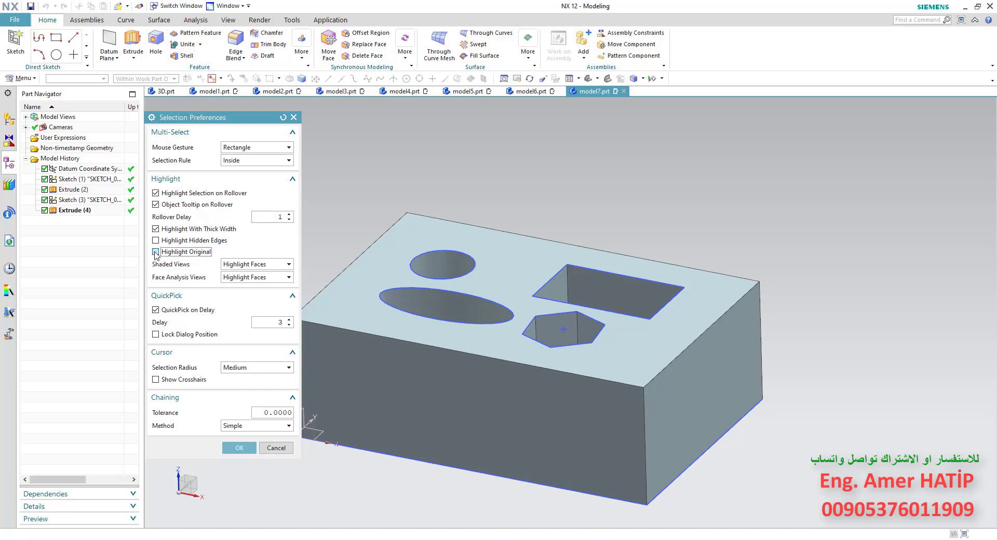
left_click(240, 447)
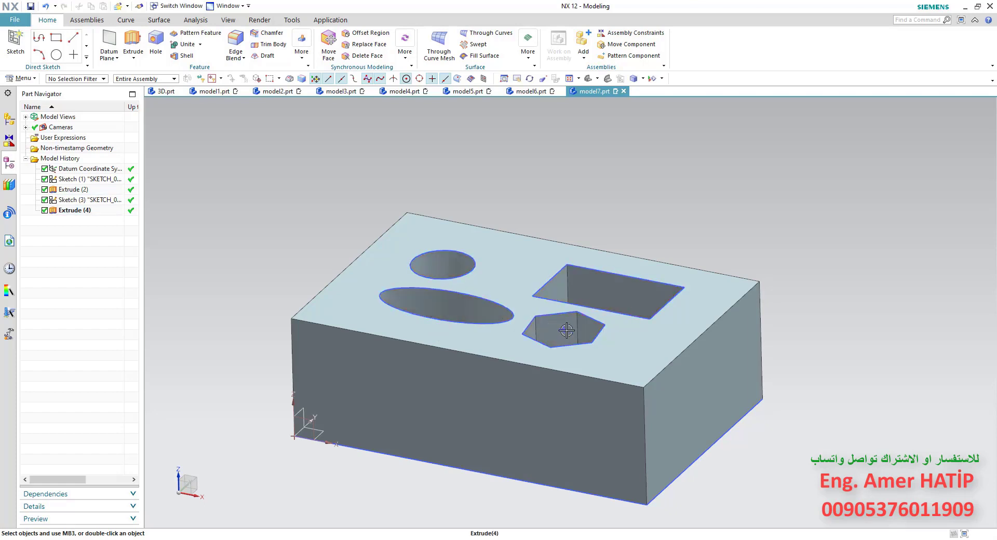
Step: Orbit the block to check the highlighting and review the Selection Preferences again
middle_click_drag(587, 332, 597, 284)
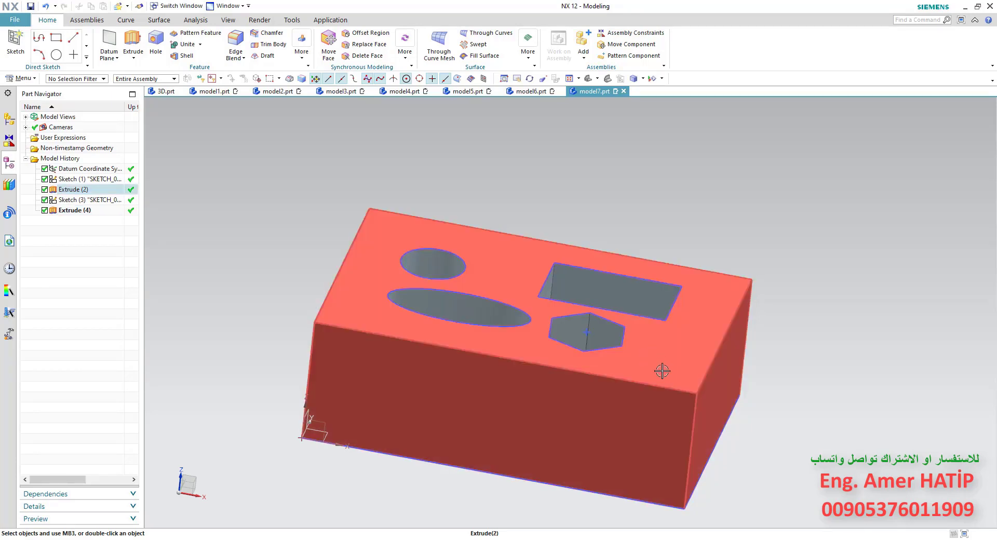
middle_click_drag(615, 374, 406, 322)
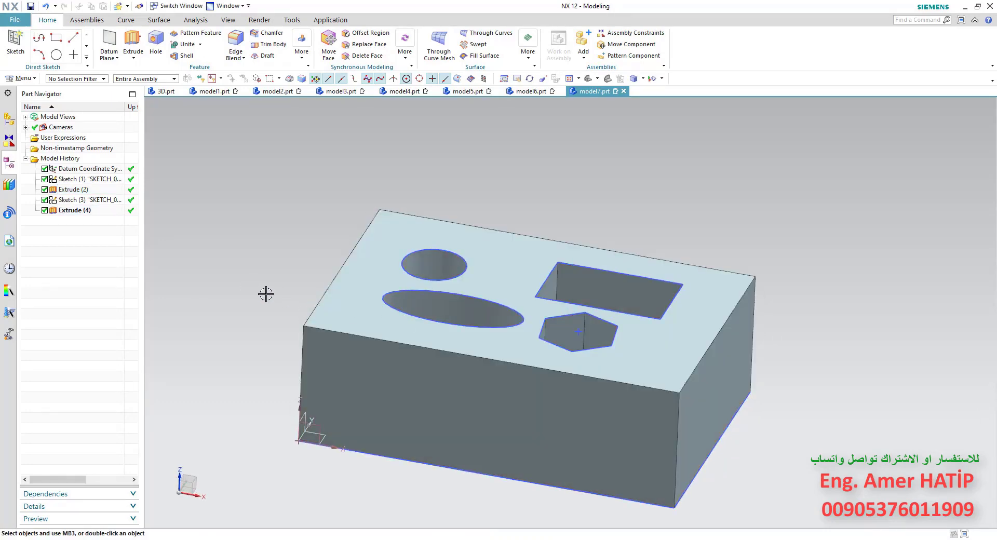
key("ctrl+shift+t")
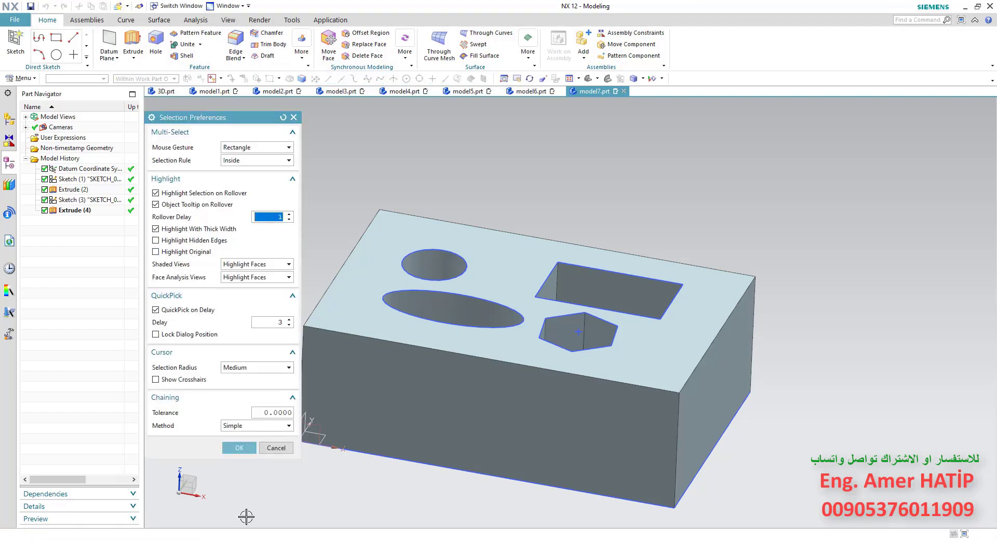
left_click(239, 448)
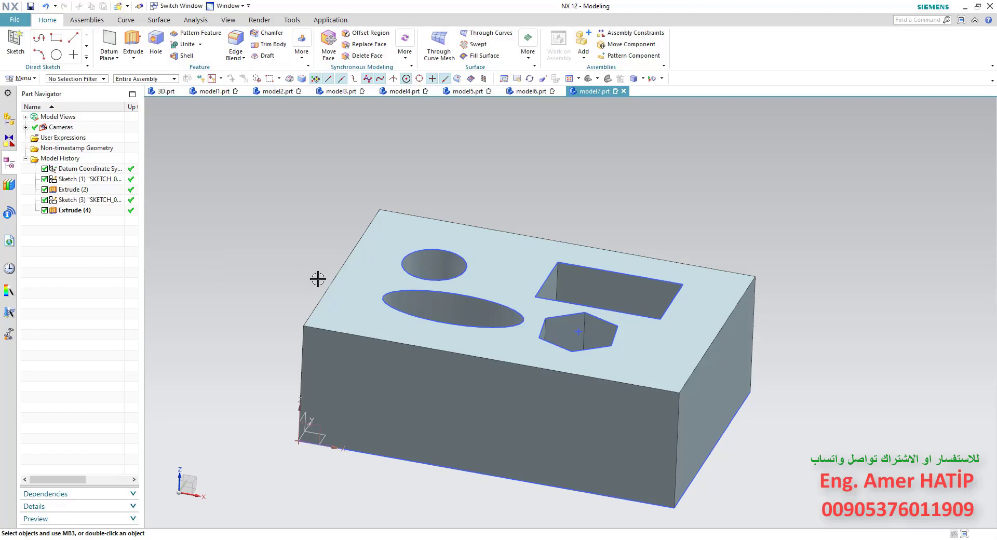
left_click(34, 80)
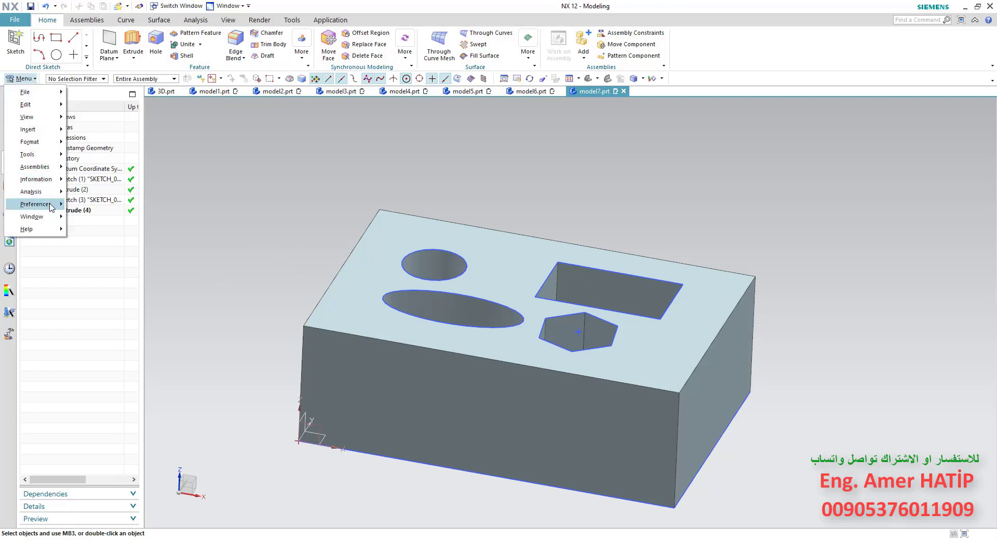
mouse_move(36, 204)
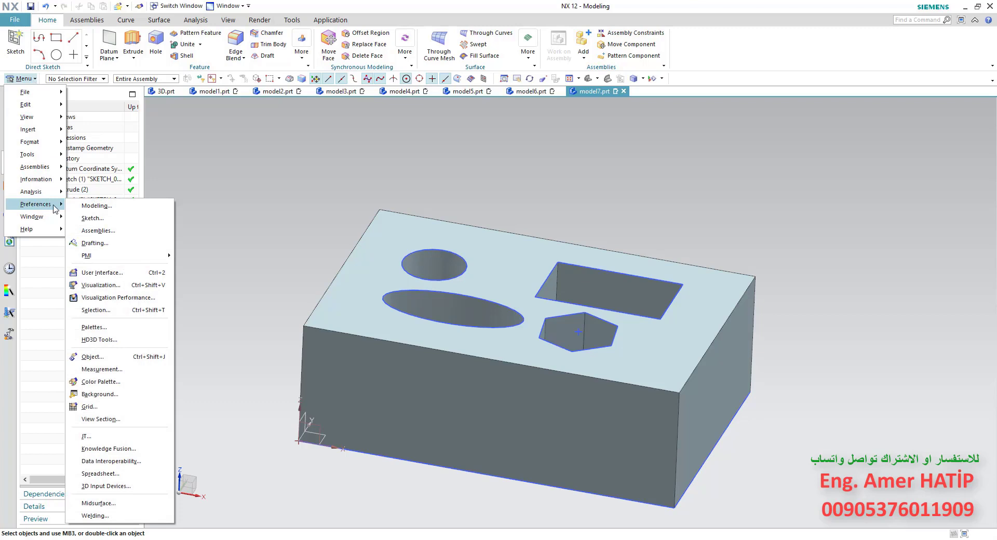
left_click(104, 310)
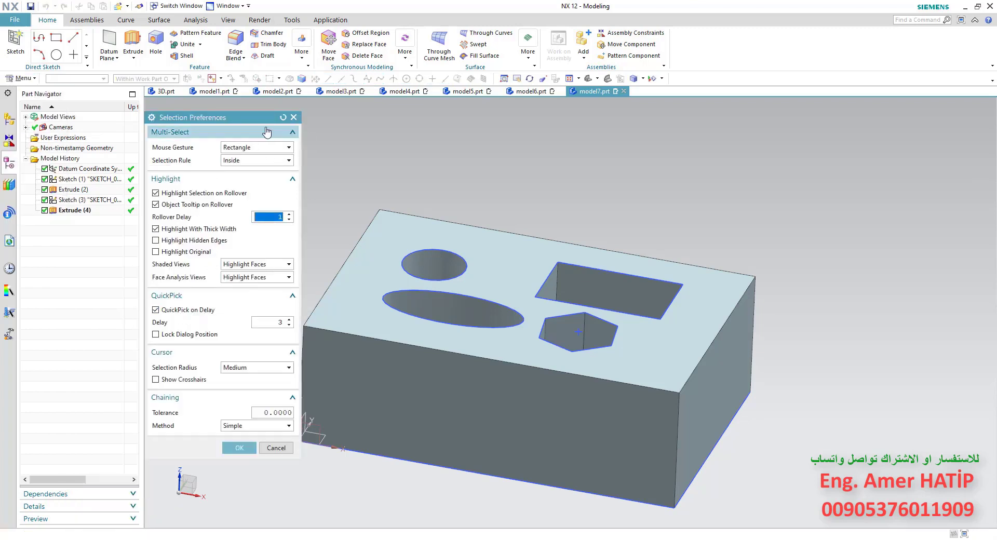
left_click(155, 253)
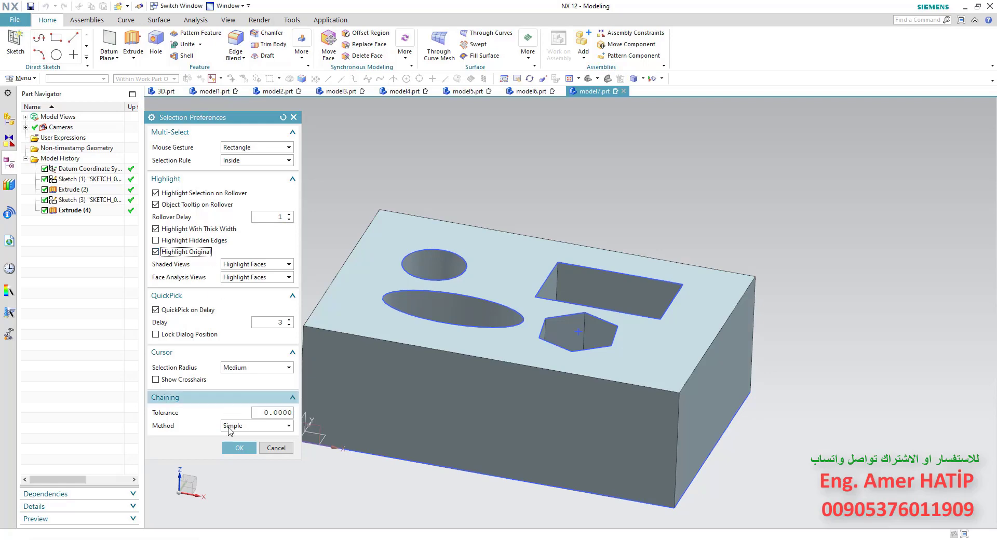
left_click(239, 447)
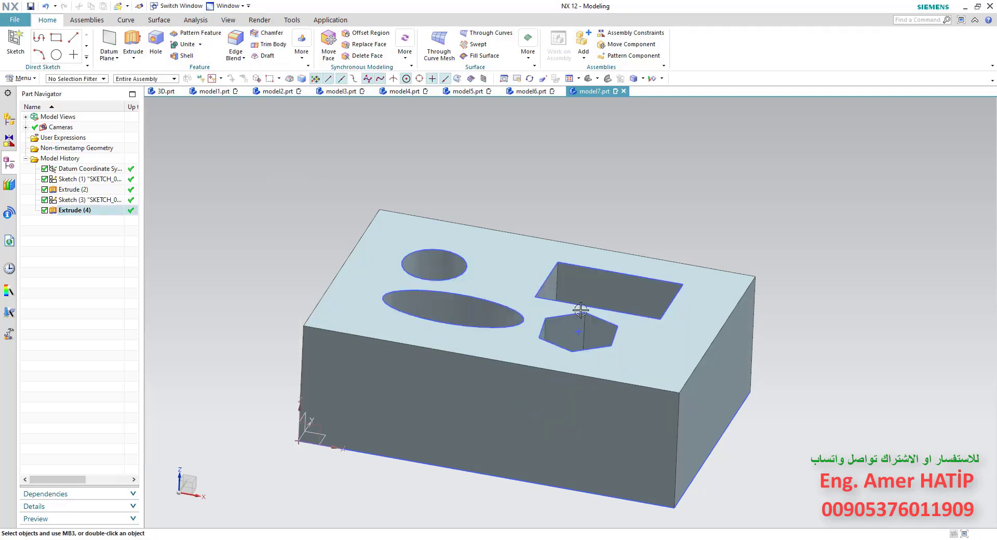
middle_click_drag(605, 291, 609, 292)
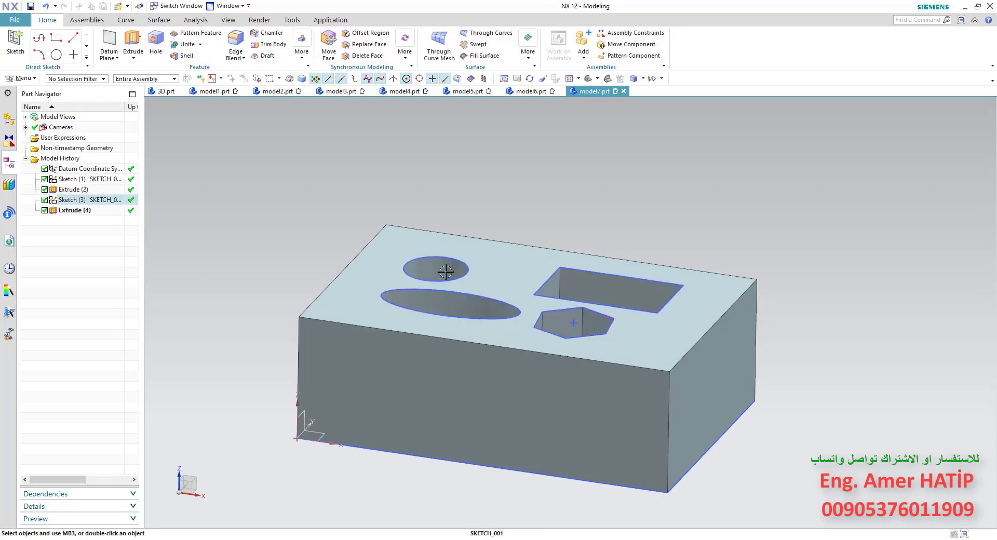
mouse_move(463, 310)
middle_mouse_down()
mouse_move(452, 290)
mouse_move(459, 319)
middle_mouse_up()
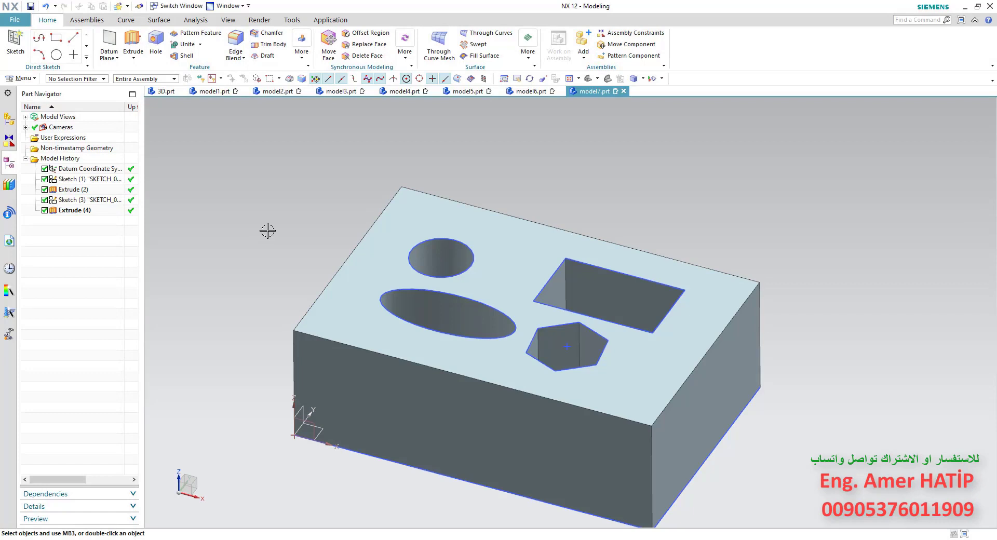
left_click(21, 79)
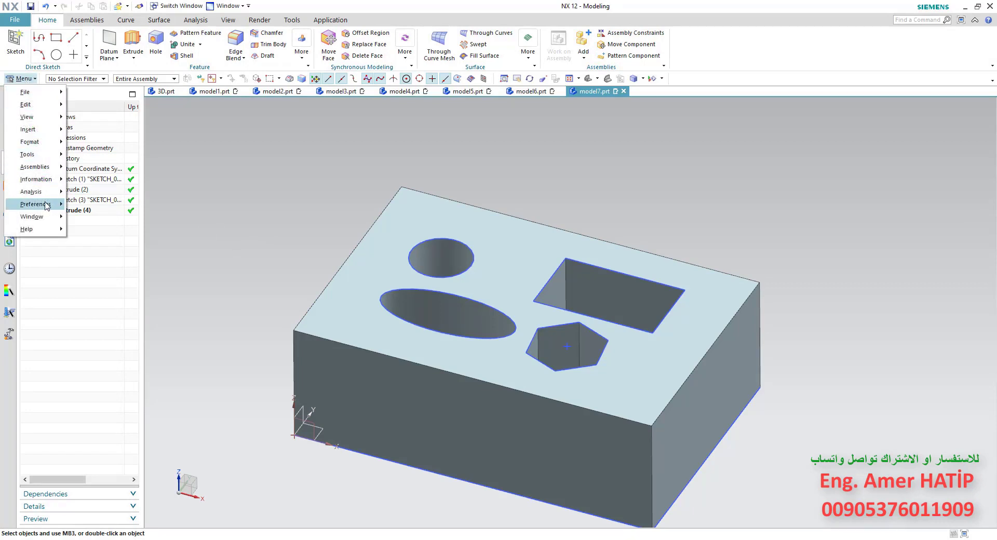
mouse_move(34, 204)
left_click(112, 311)
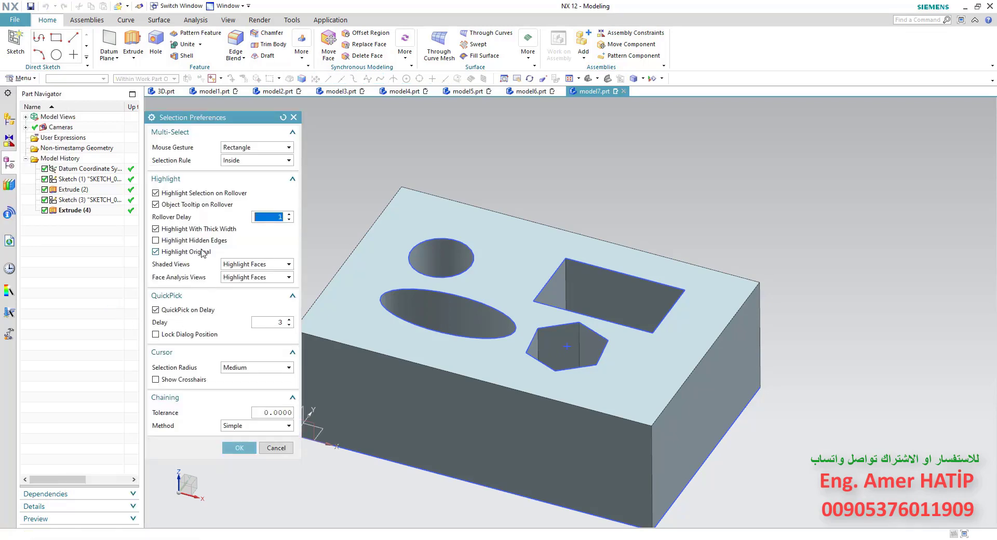
left_click(179, 253)
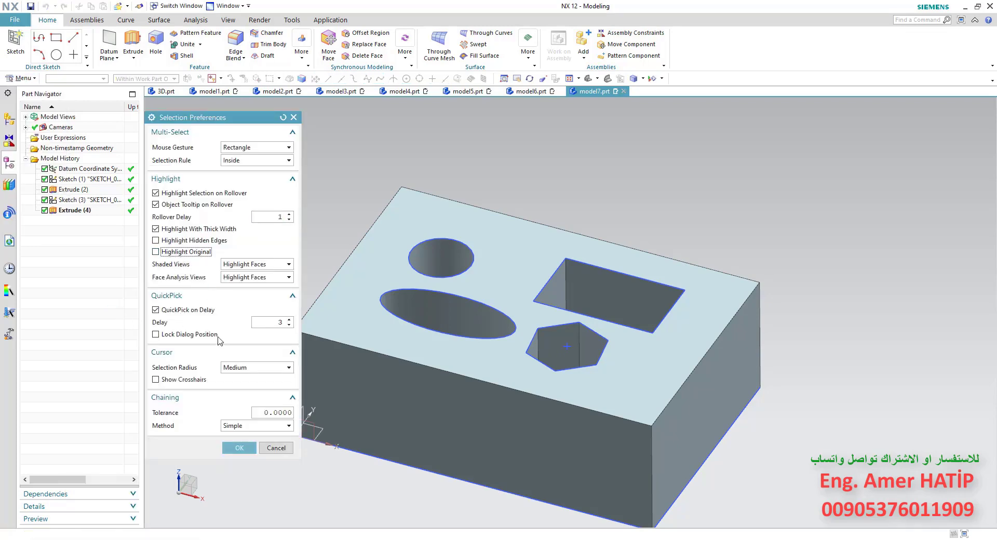
left_click(239, 448)
middle_click_drag(260, 396, 261, 373)
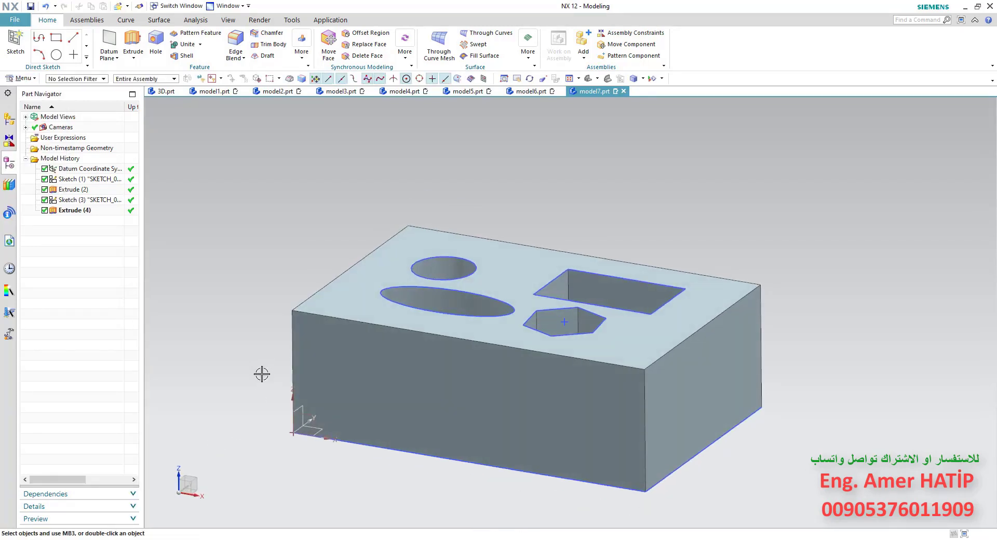
scroll(259, 346, "up", 1)
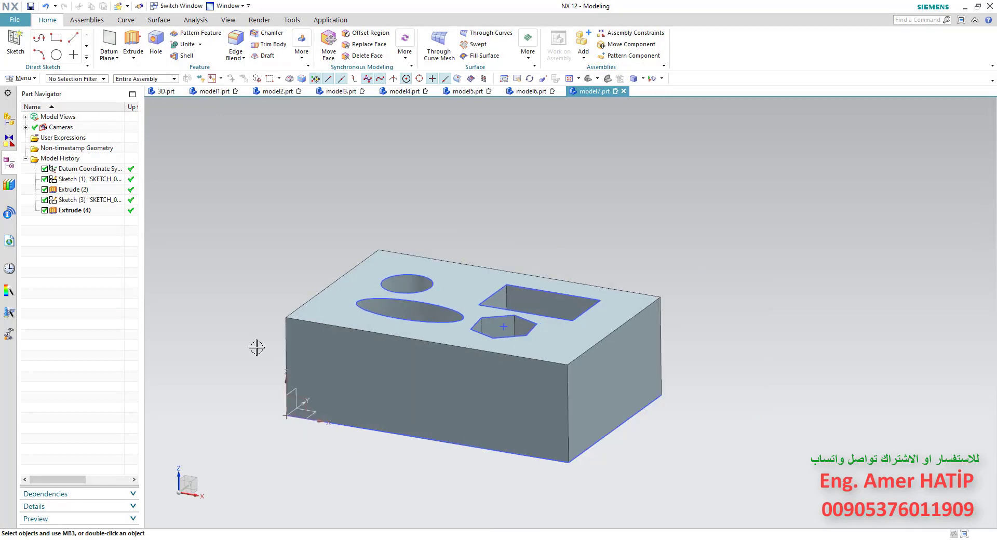
Step: Delete Sketch (3) and Extrude (4) so model7's block is plain, then fit it in isometric view
left_click(72, 212)
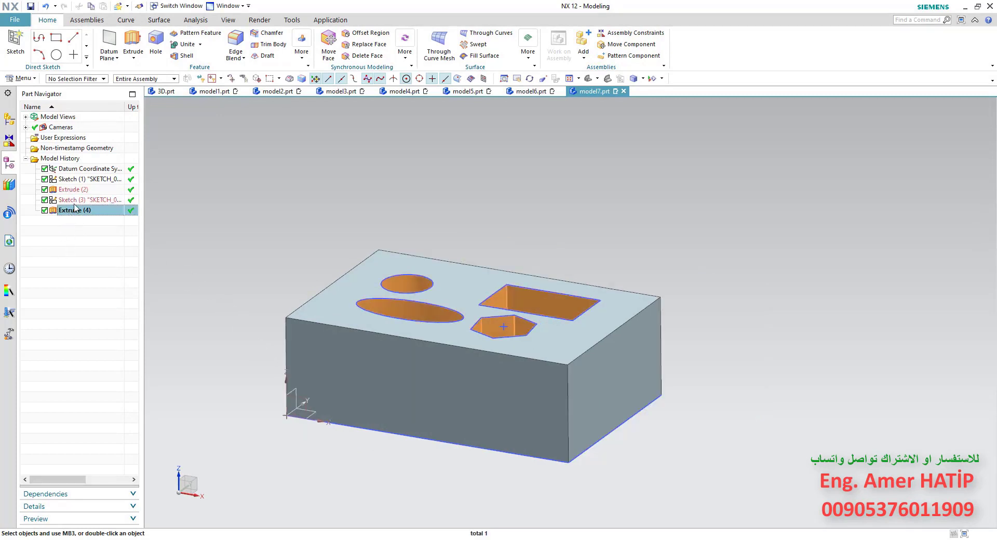
left_click(74, 201, "ctrl")
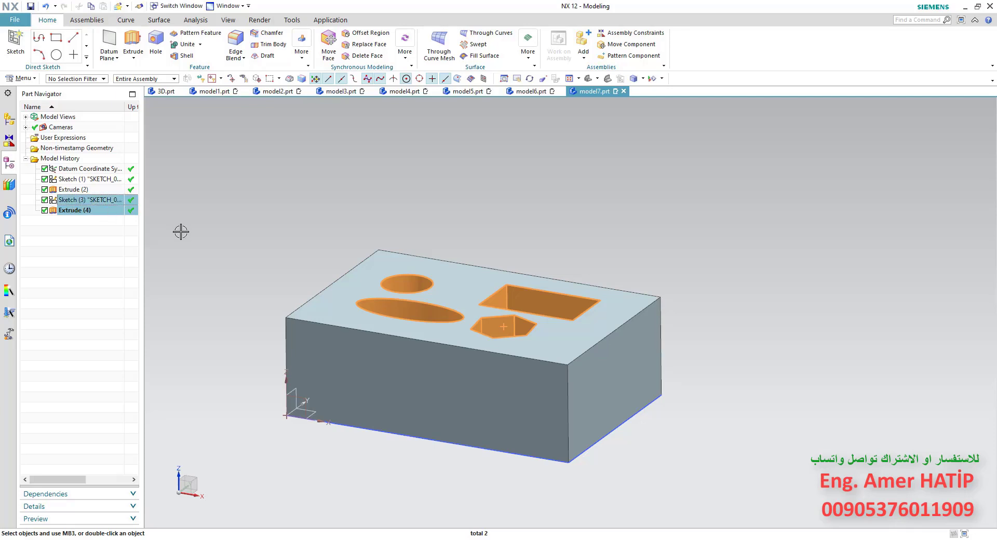
key("Delete")
middle_click_drag(283, 244, 336, 196, "shift")
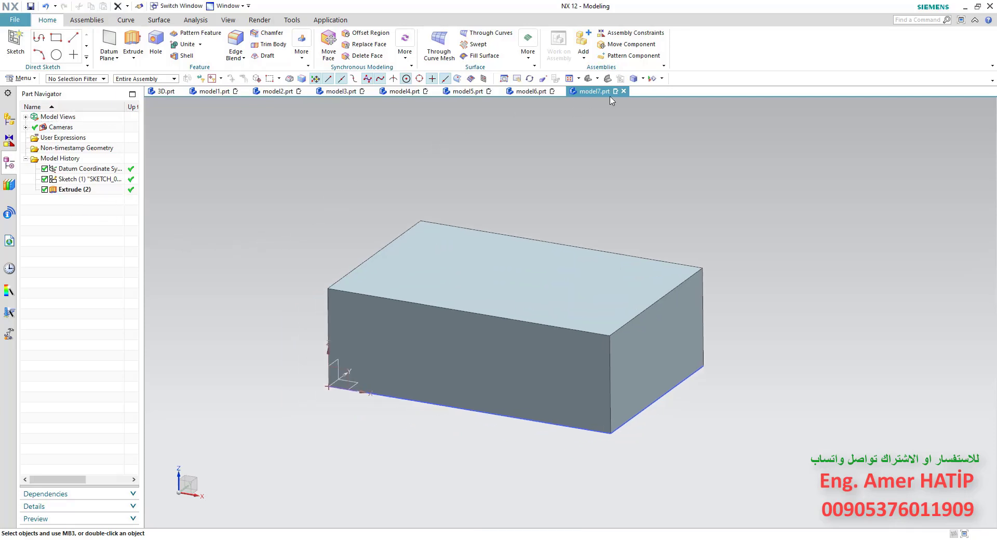
left_click(608, 79)
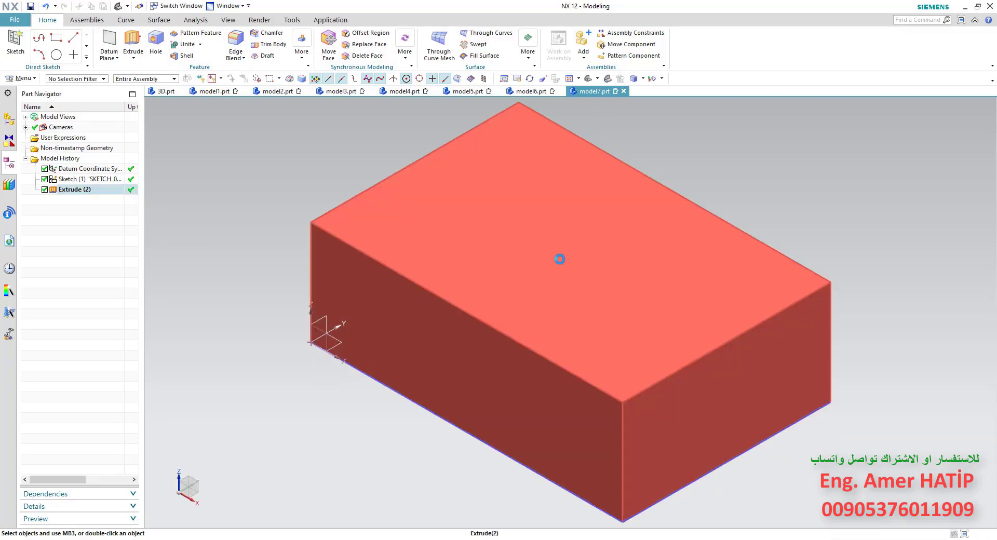
Step: Start a sketch on the block's top face and draw a rectangle across most of it
key("s")
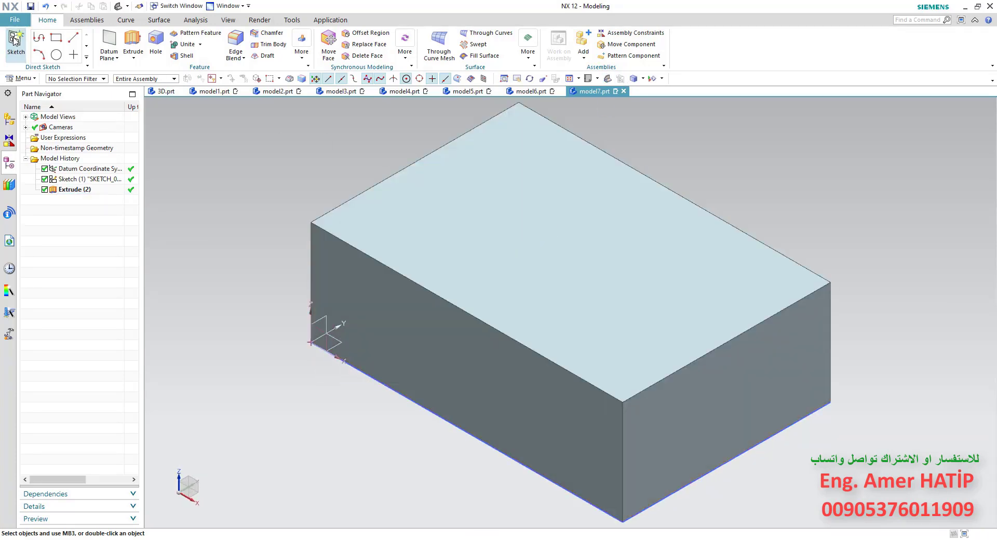
left_click(525, 222)
middle_click(525, 222)
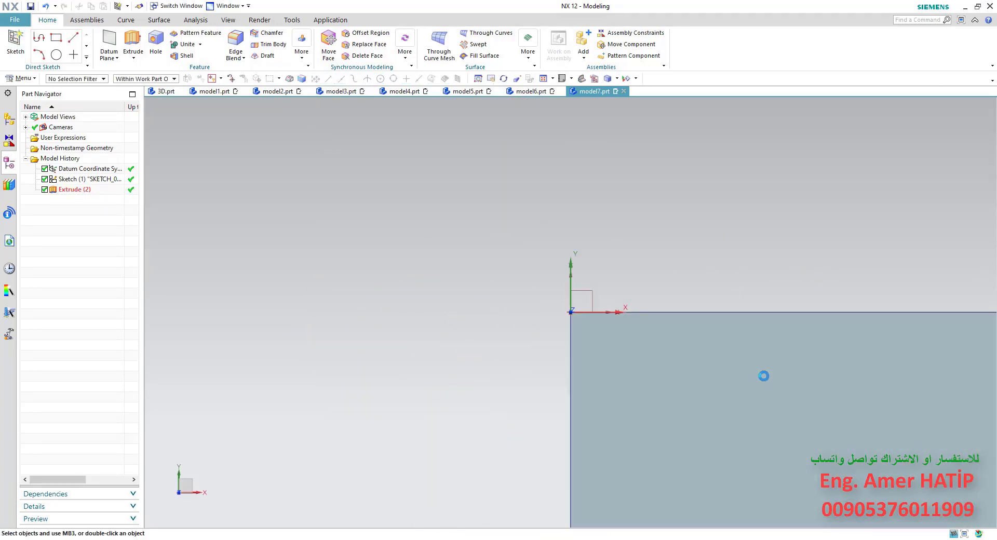
middle_click_drag(694, 333, 649, 304, "shift")
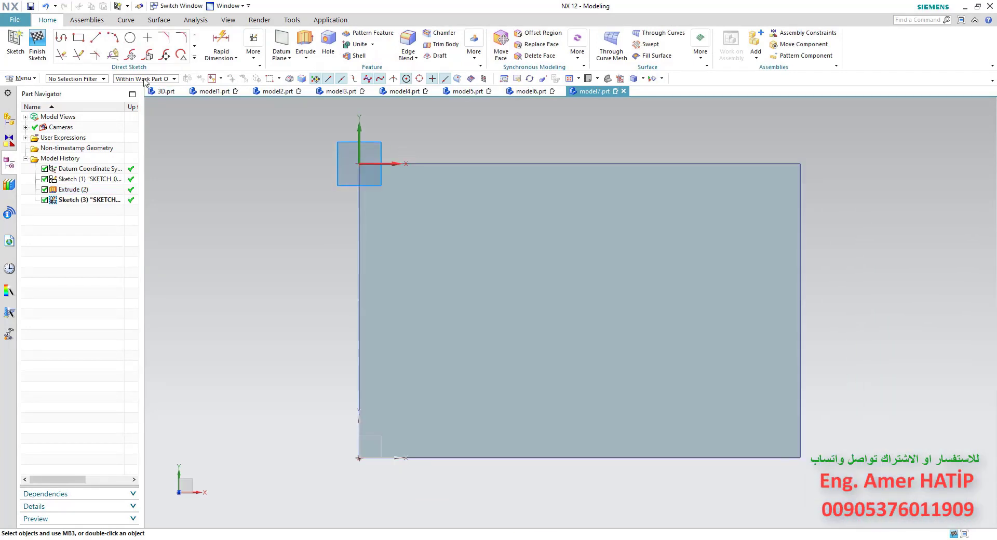
left_click(81, 39)
left_click(459, 232)
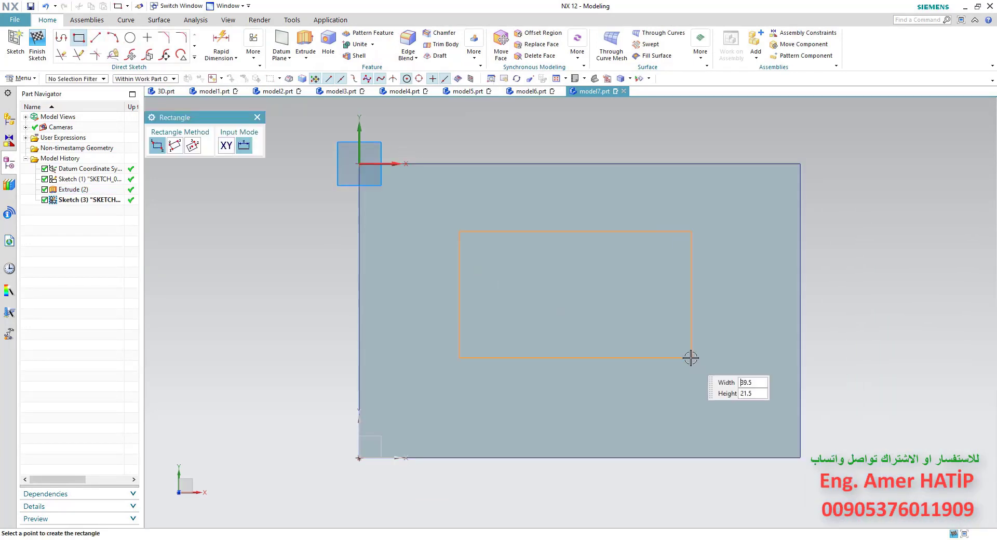
left_click(706, 395)
middle_click(707, 393)
left_click_drag(706, 393, 732, 396)
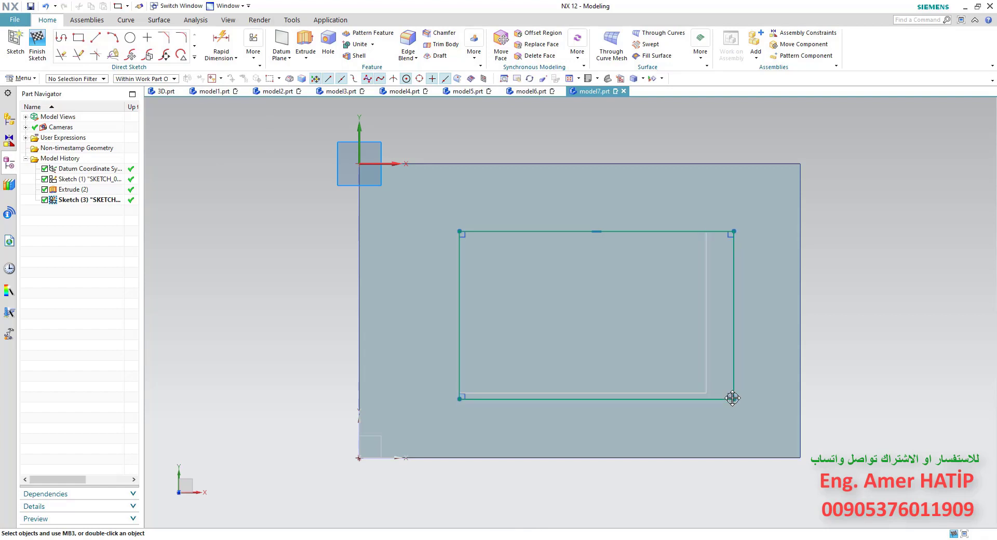
left_click_drag(458, 231, 440, 218)
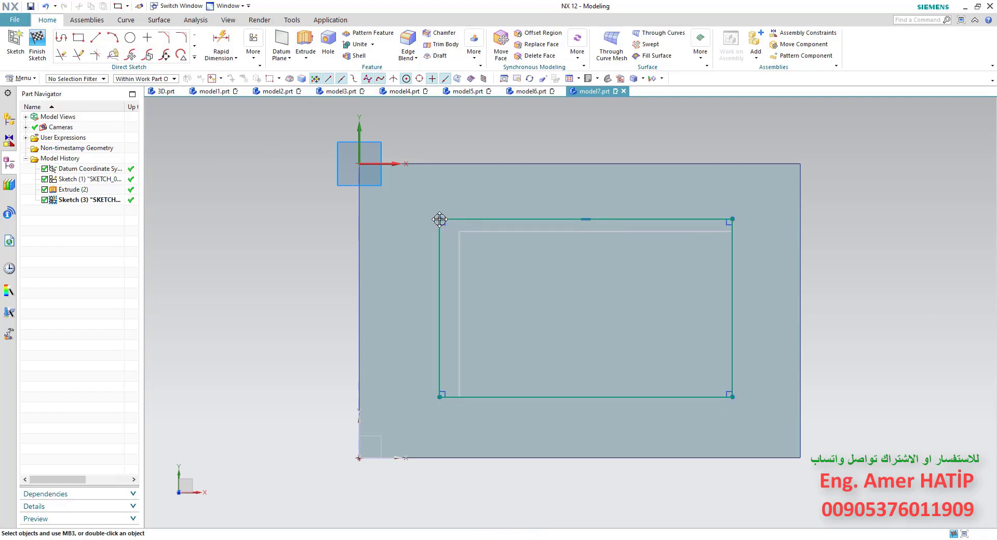
Step: Round all four rectangle corners with radius 5 fillets
left_click(181, 38)
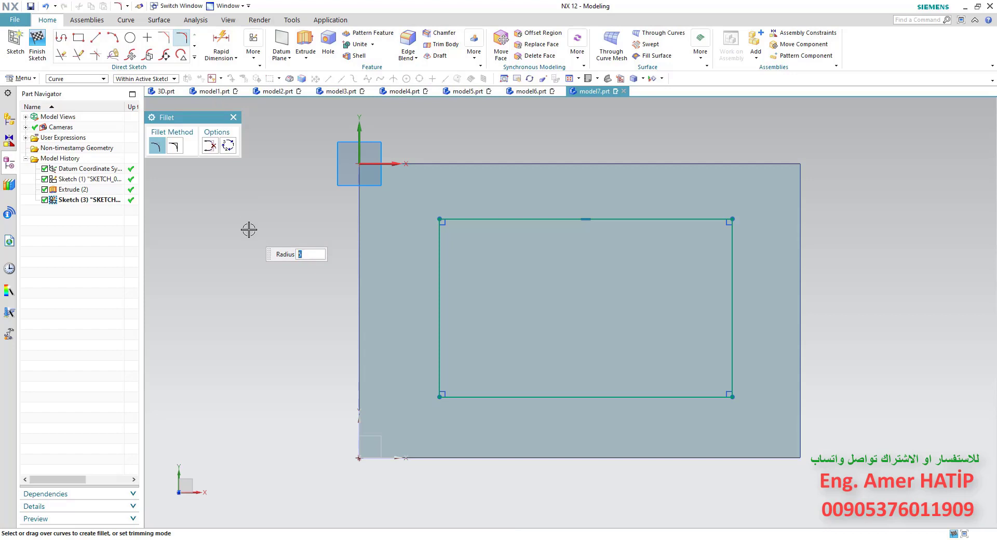
left_click_drag(467, 222, 438, 225)
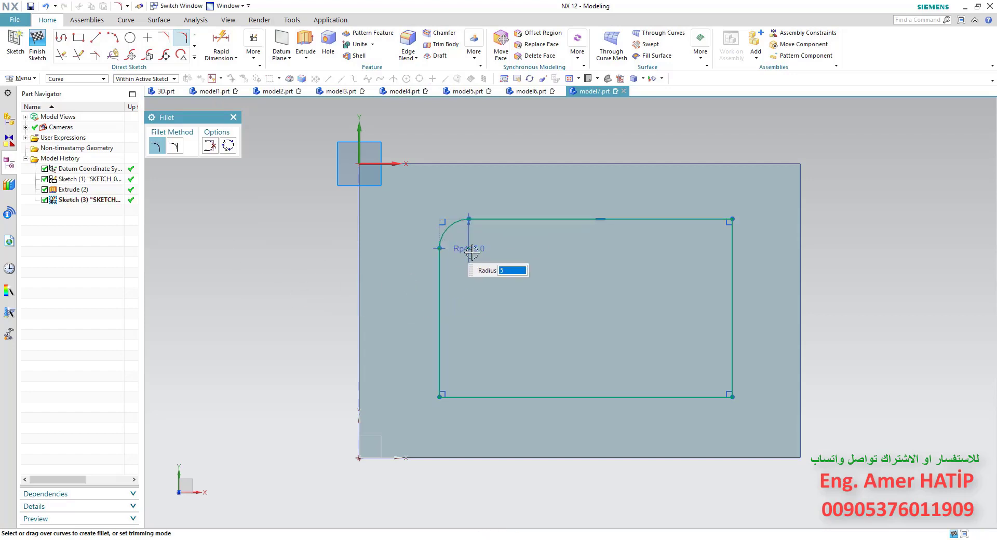
left_click_drag(717, 232, 733, 223)
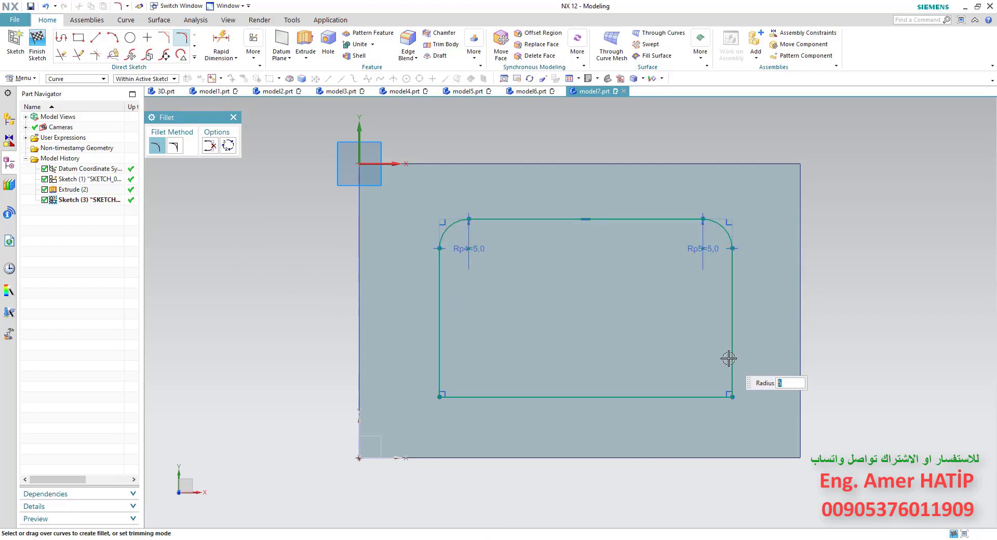
left_click_drag(729, 359, 715, 397)
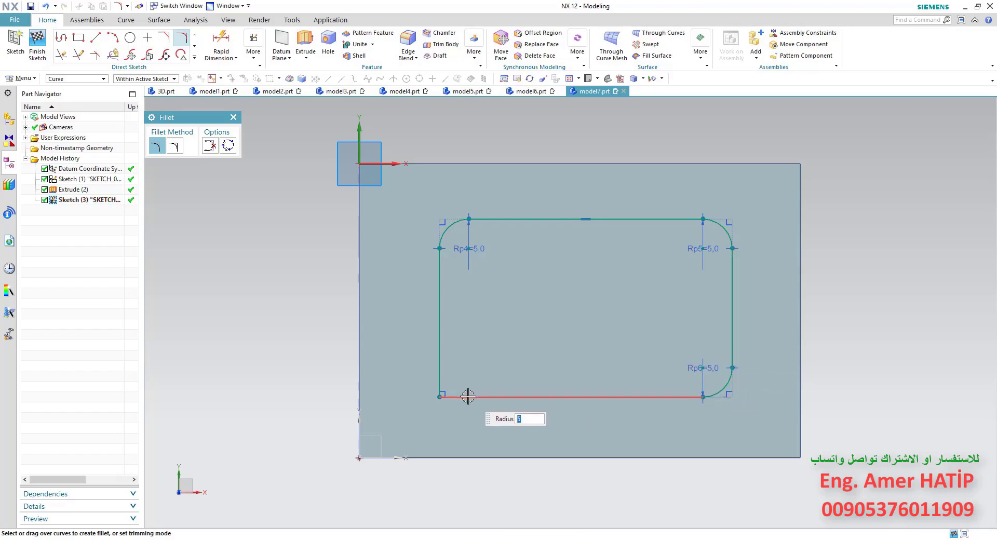
left_click_drag(468, 396, 441, 369)
middle_click(262, 151)
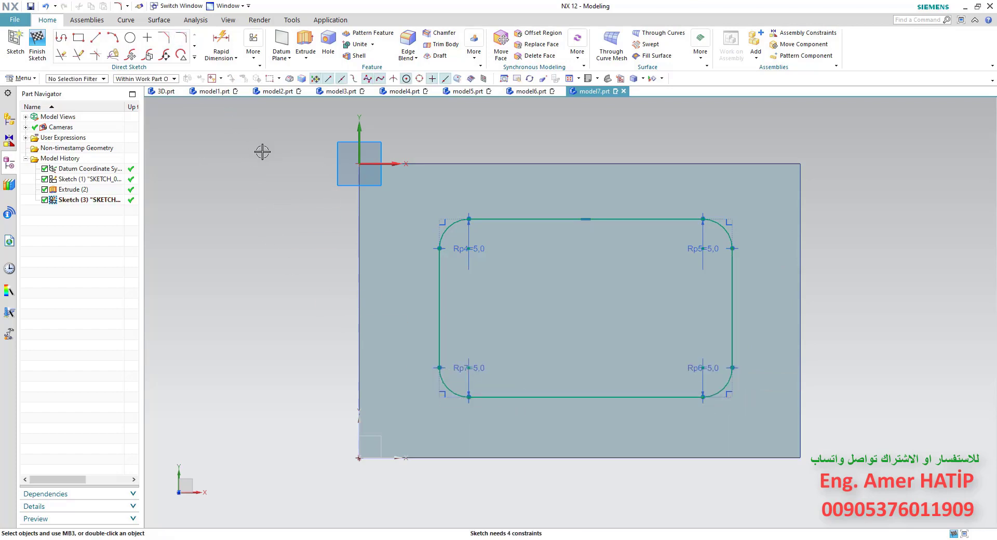
left_click(305, 44)
Step: Reverse the extrusion direction into the block and set its end to Through All
mouse_move(379, 350)
middle_mouse_down()
mouse_move(373, 261)
mouse_move(358, 245)
middle_mouse_up()
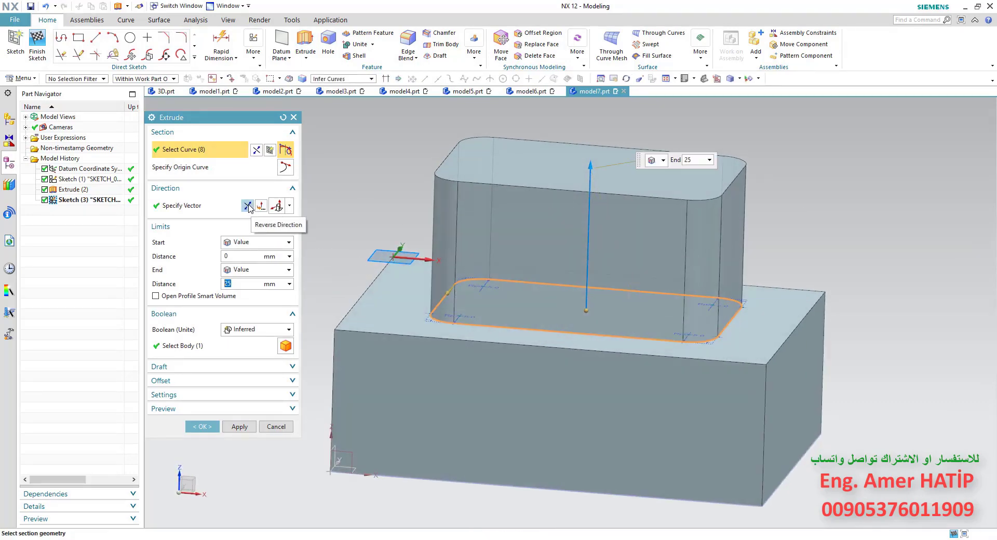
left_click(248, 206)
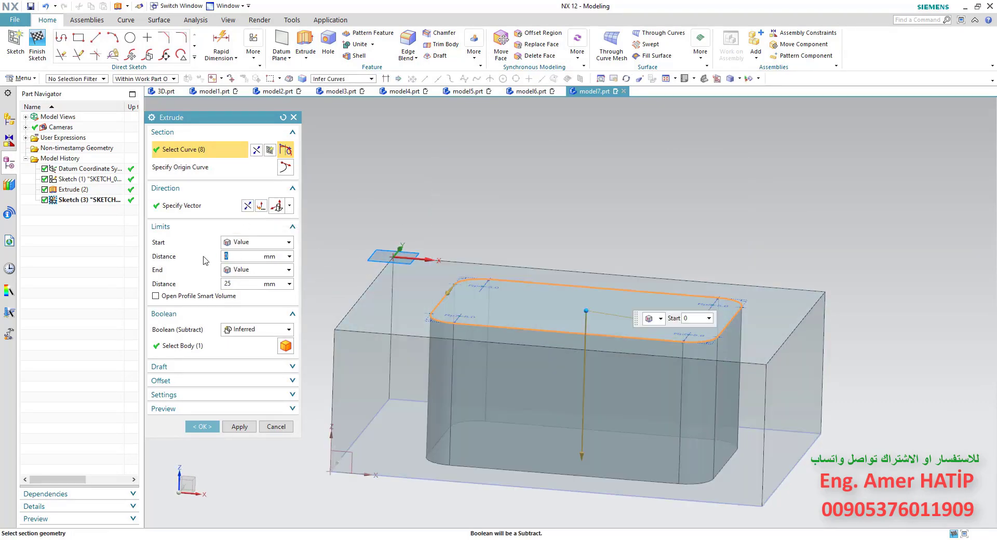
left_click(279, 270)
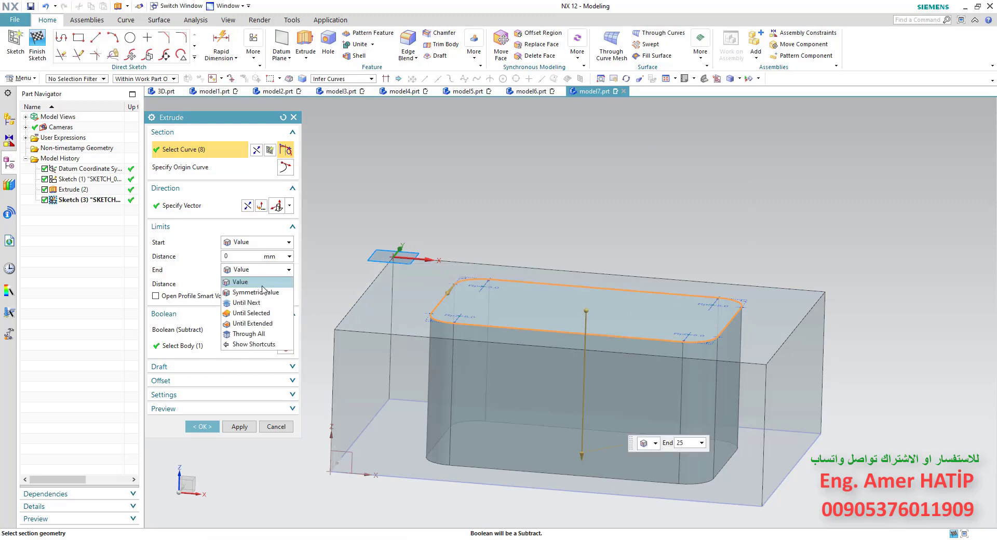
left_click(249, 336)
middle_click_drag(443, 382, 416, 374)
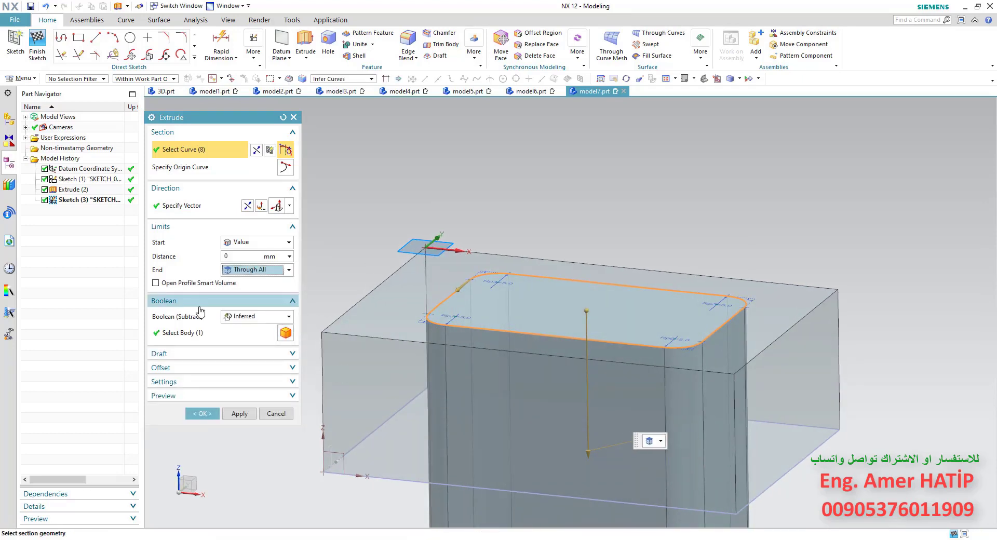
Step: Set the extrusion's boolean to Subtract and inspect the cut preview
left_click(285, 318)
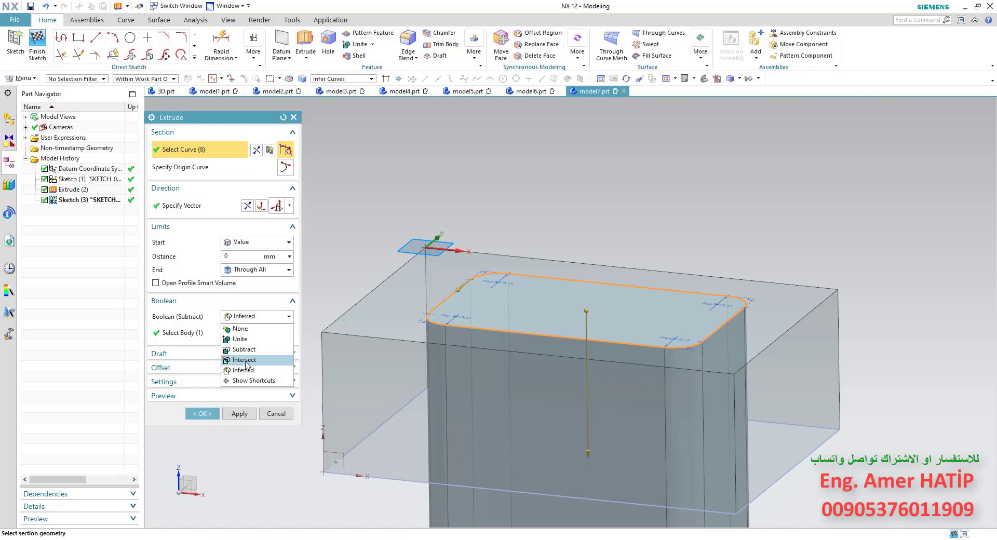
left_click(246, 360)
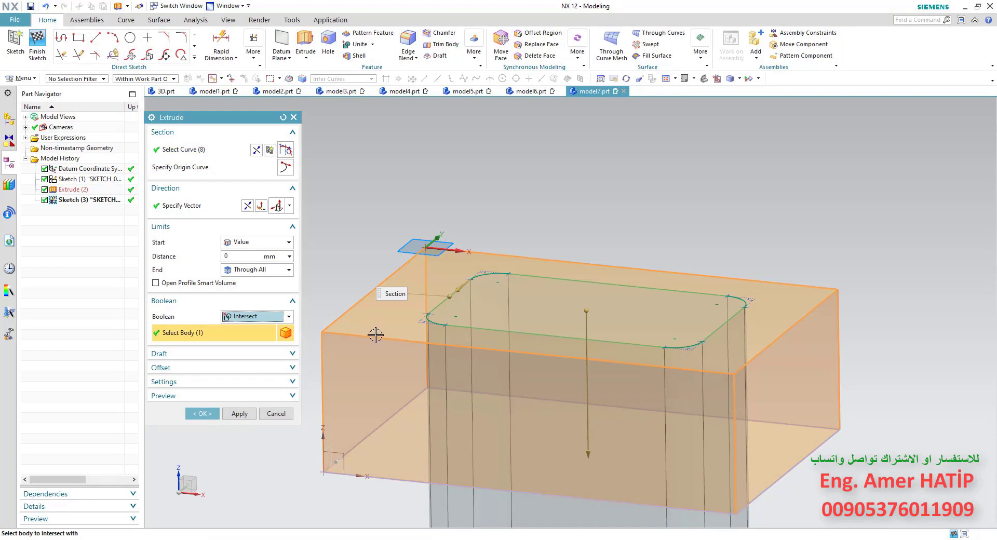
left_click(290, 318)
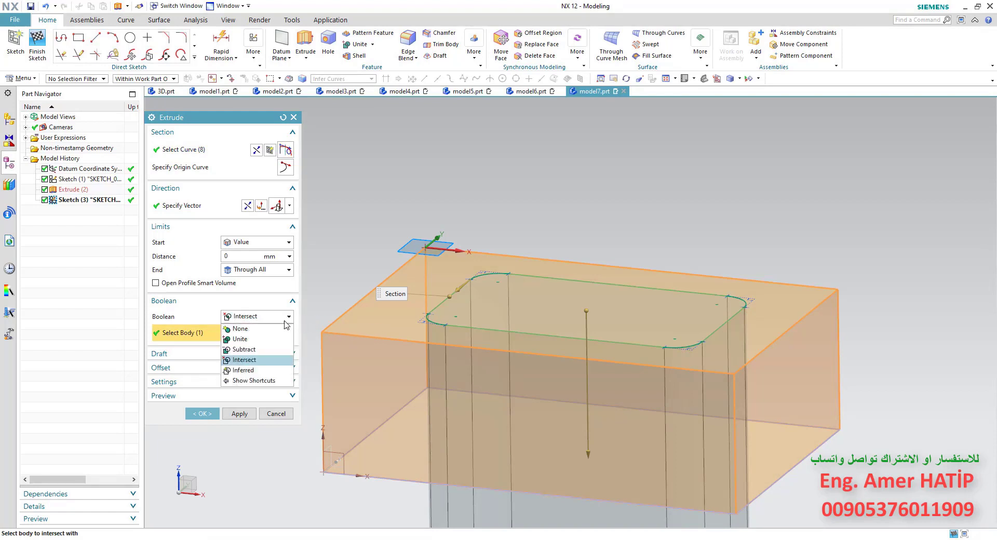
key("Up")
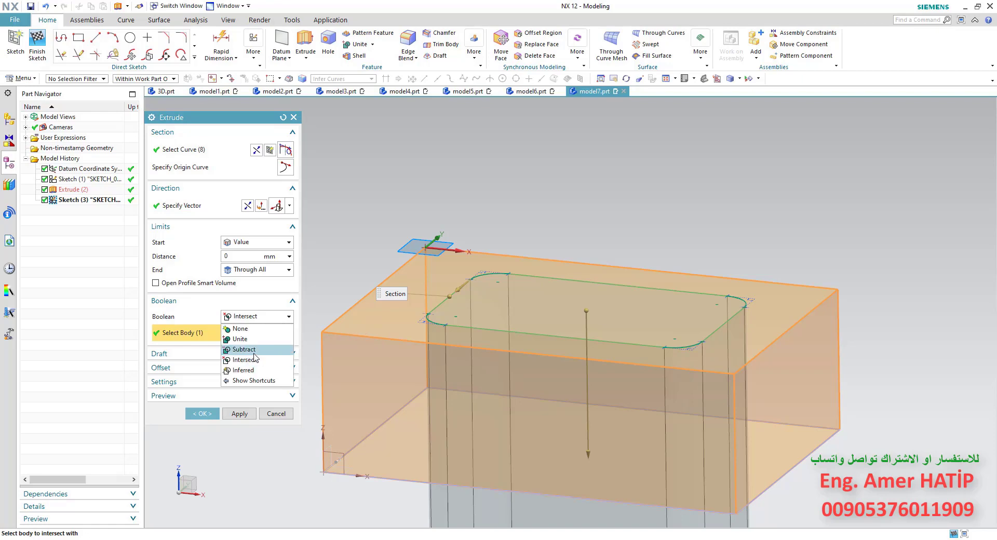
key("Return")
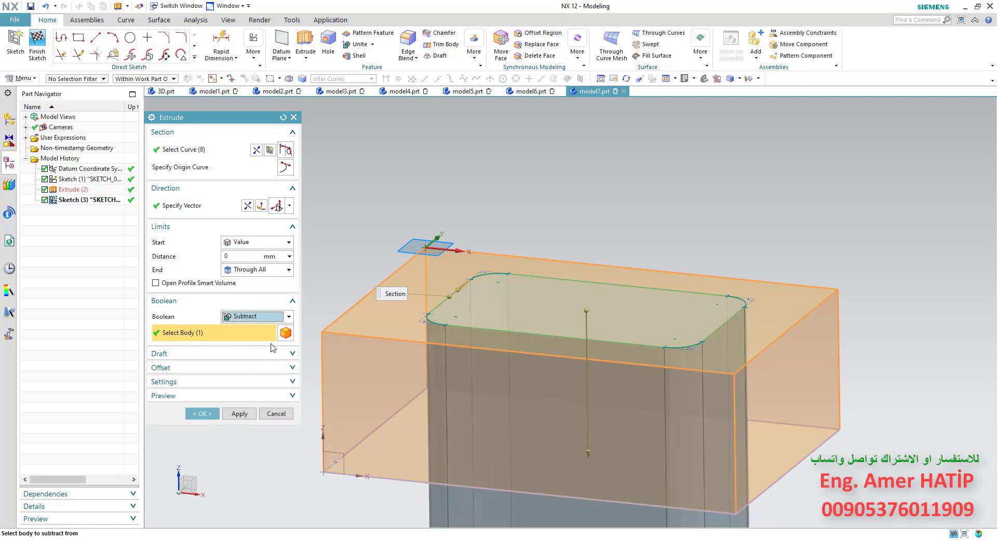
middle_click_drag(324, 285, 337, 310)
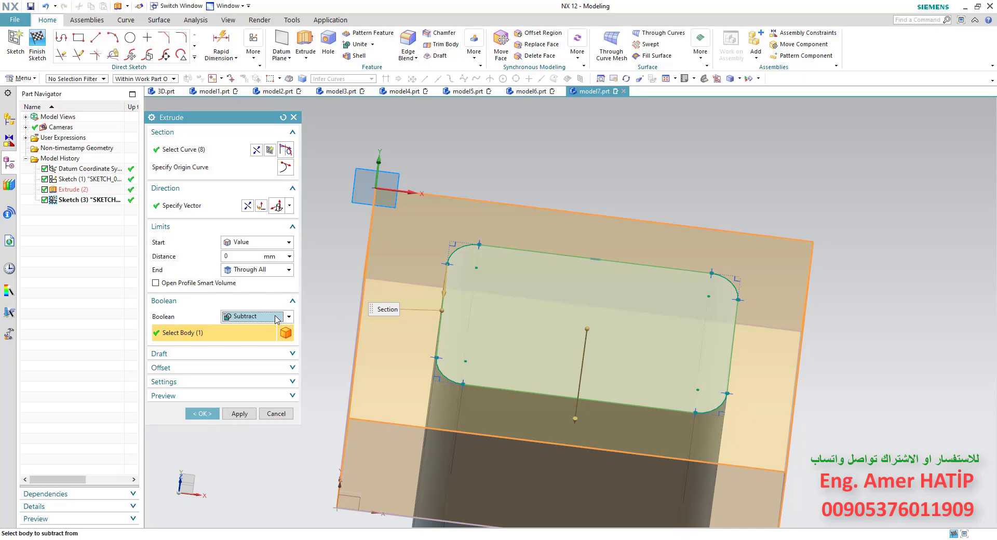
Step: Expand Preview and show the subtracted result to inspect the rounded-rectangle pocket
left_click(289, 396)
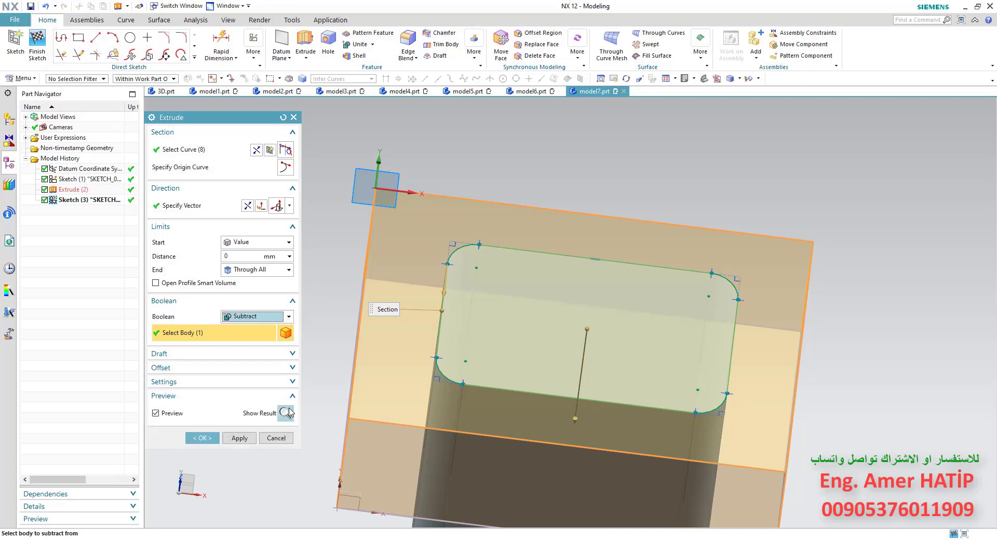
left_click(285, 415)
middle_click_drag(416, 419, 432, 418)
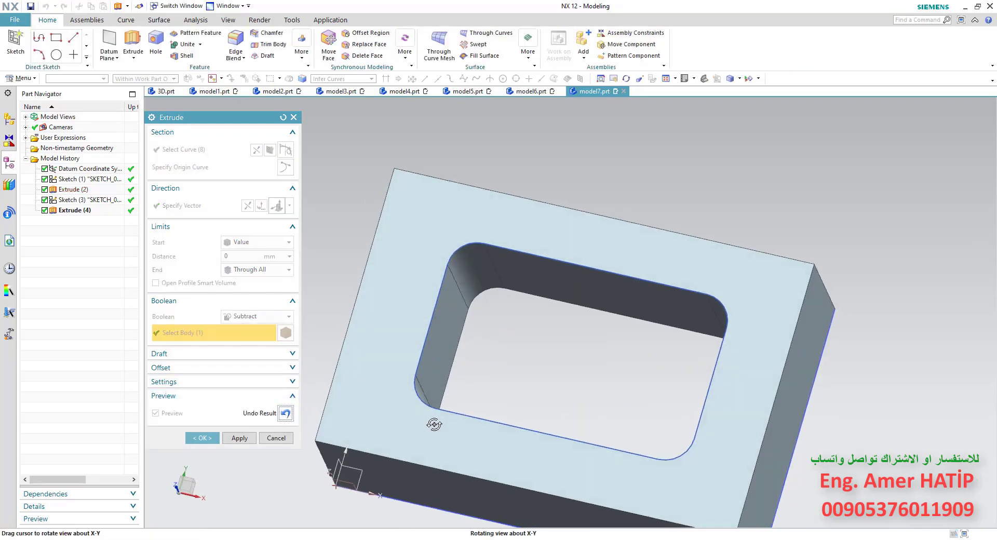
left_click(285, 414)
Step: Switch the boolean to Intersect and orbit around the intersected body
left_click(288, 316)
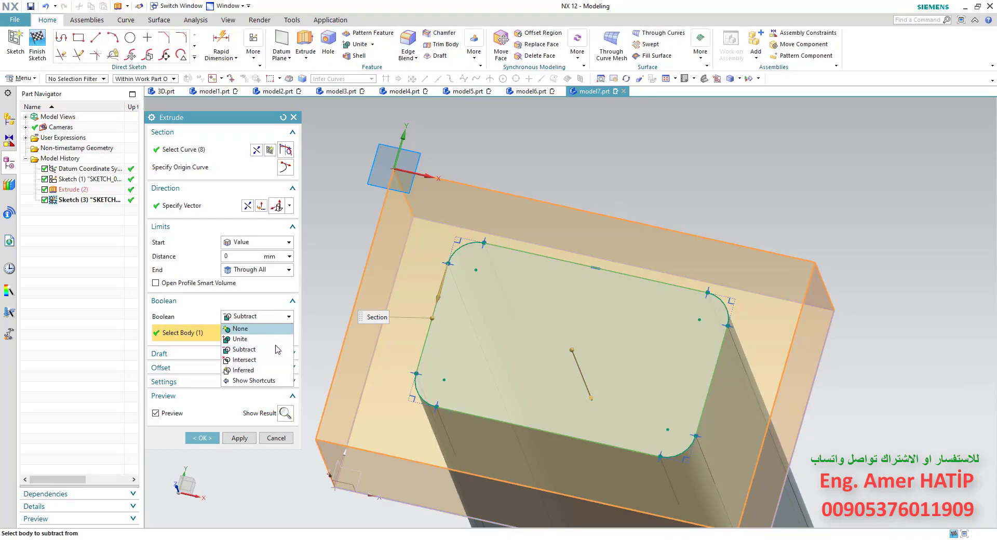
left_click(265, 360)
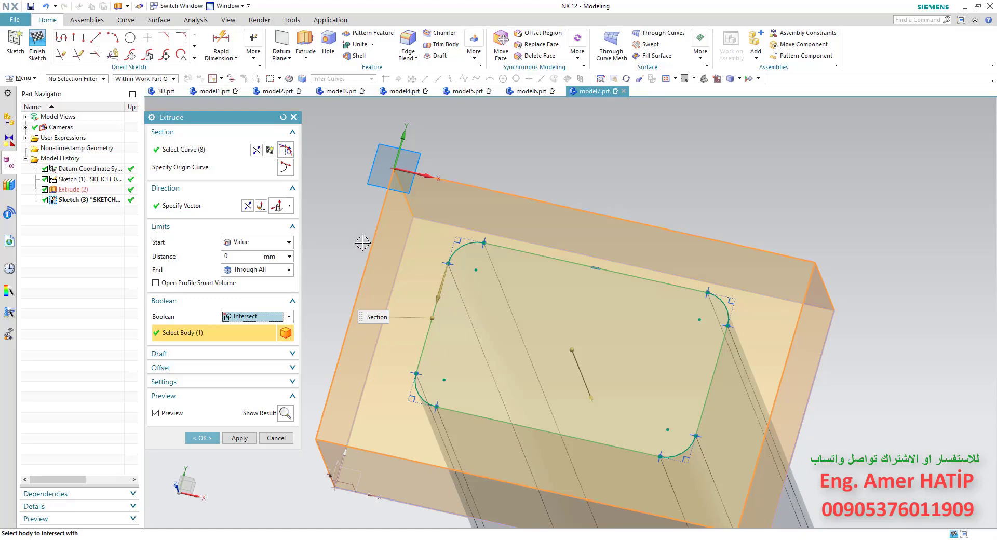
left_click(285, 413)
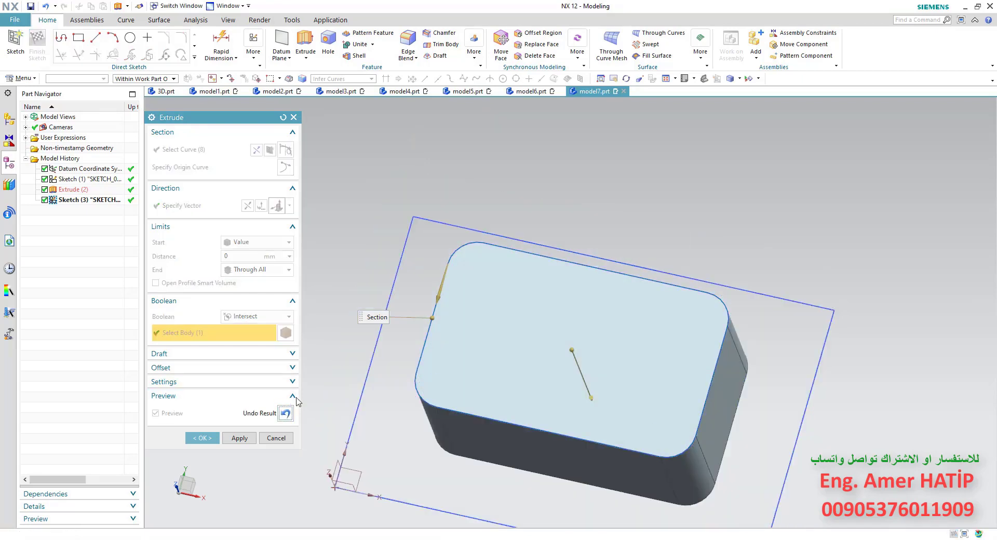
middle_click_drag(391, 340, 416, 303)
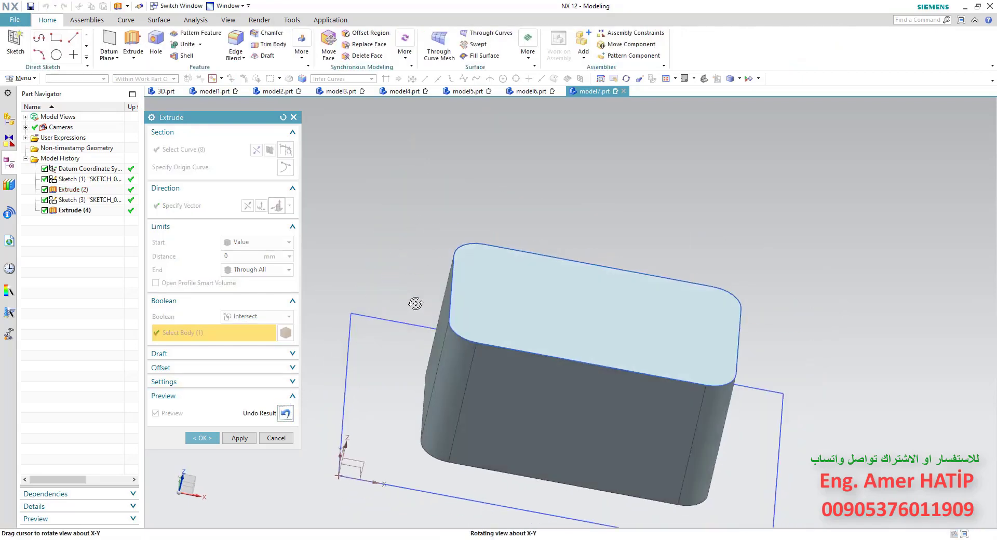
middle_click_drag(431, 280, 415, 297)
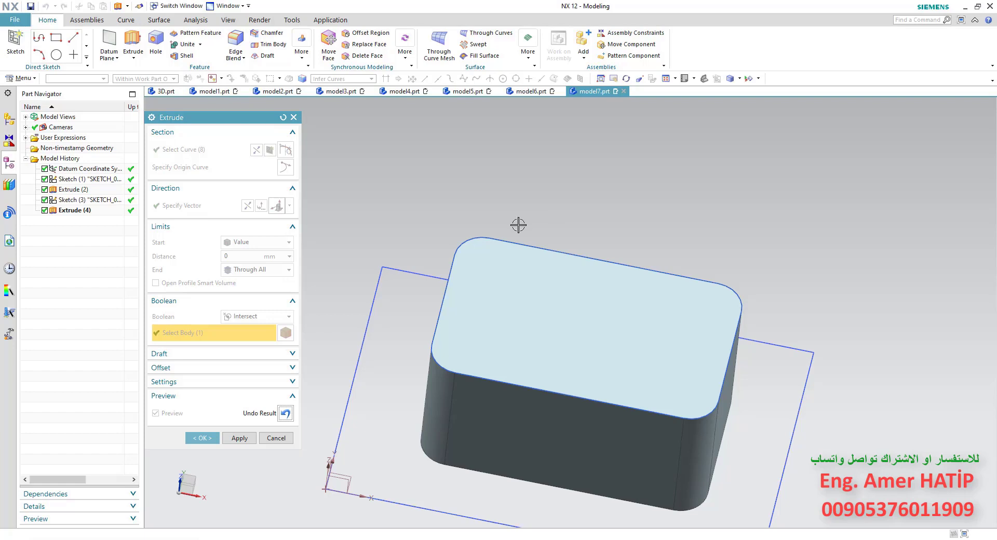
middle_click_drag(519, 224, 528, 237)
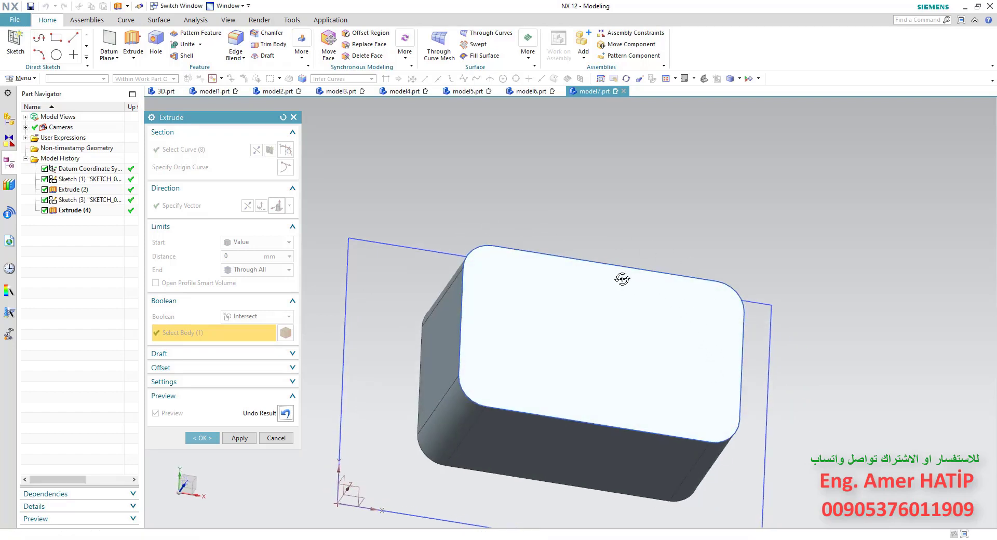
middle_click_drag(622, 279, 614, 276)
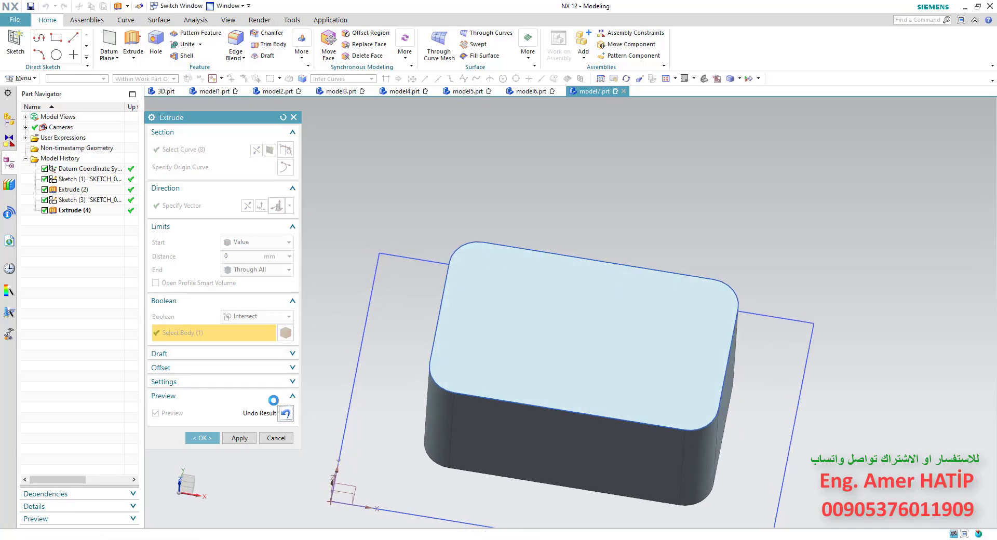
left_click(287, 316)
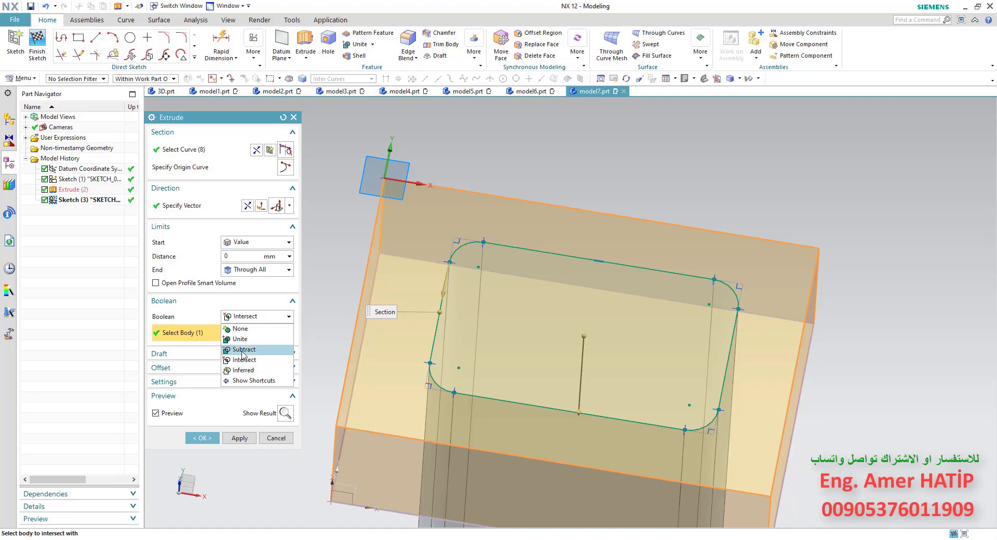
Step: Try Subtract, revert the boolean to Intersect, commit the extrude and view it trimetric
left_click(244, 349)
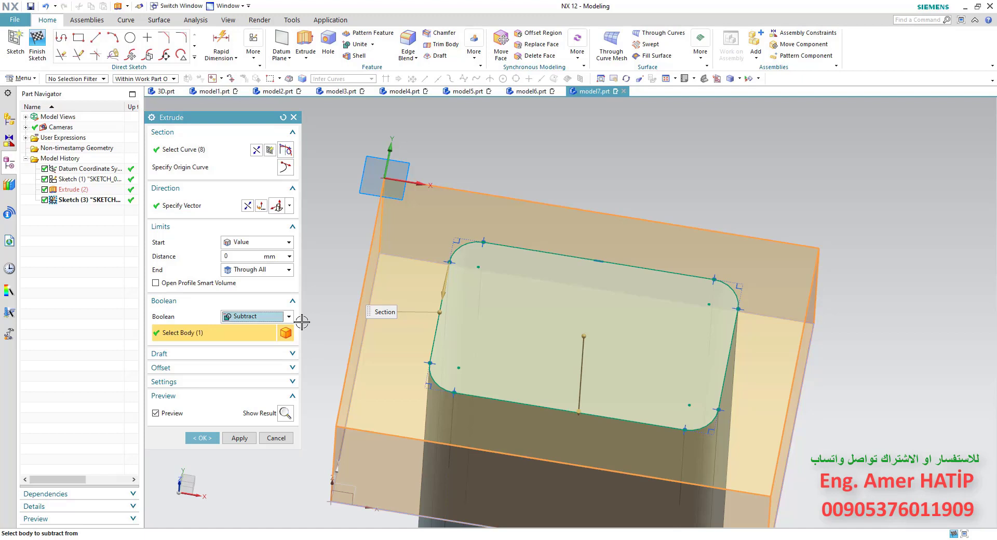
left_click(289, 317)
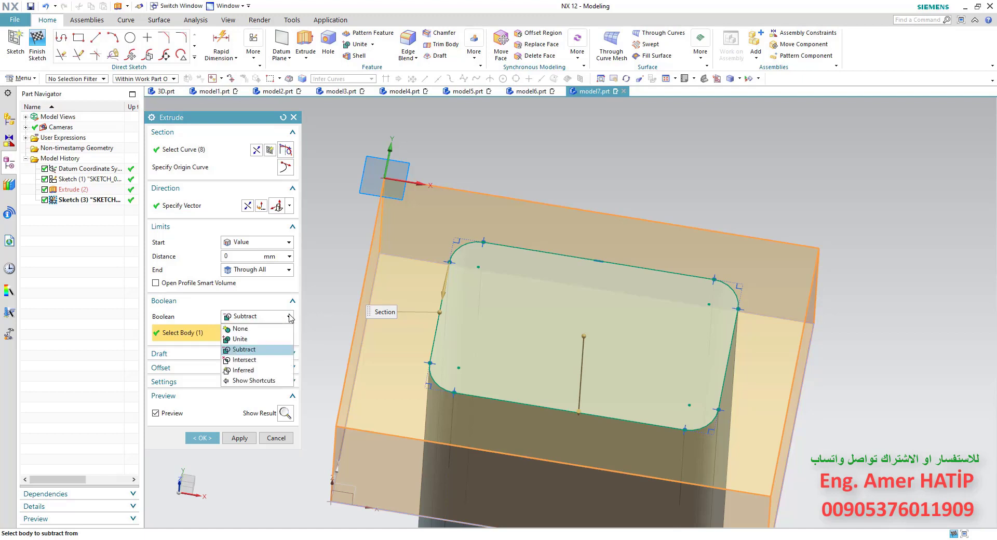
left_click(243, 359)
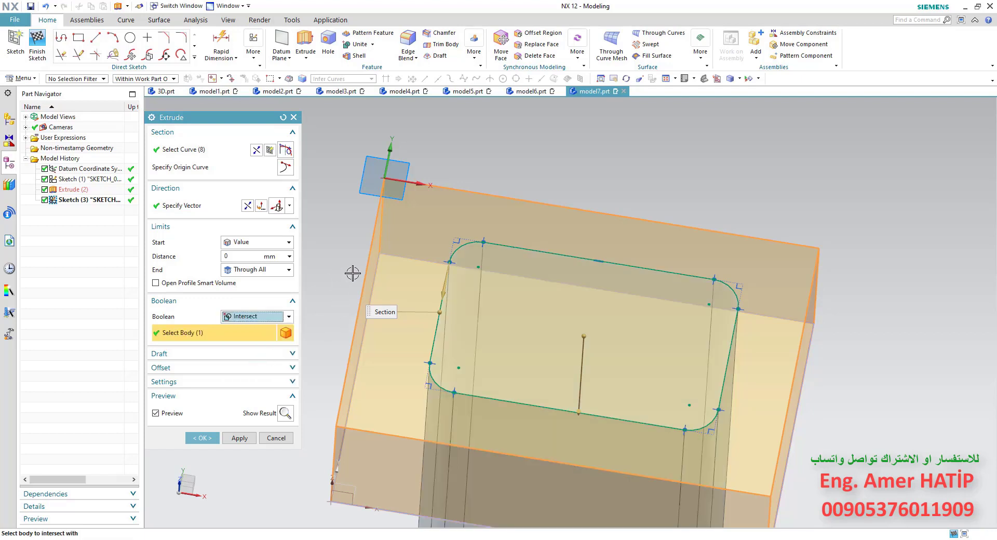
left_click(288, 320)
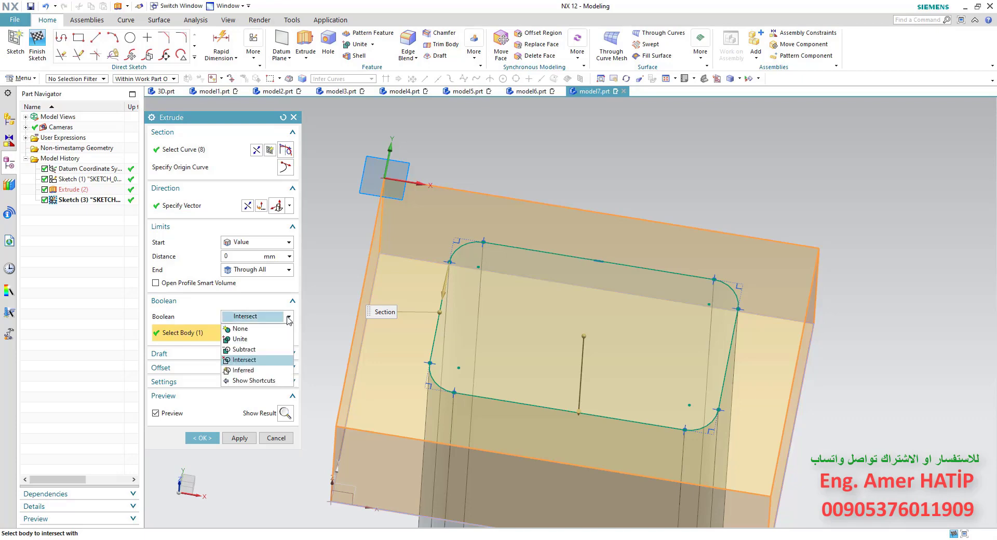
left_click(289, 320)
left_click(202, 438)
mouse_move(319, 387)
middle_mouse_down()
mouse_move(321, 349)
mouse_move(336, 352)
middle_mouse_up()
left_click(606, 79)
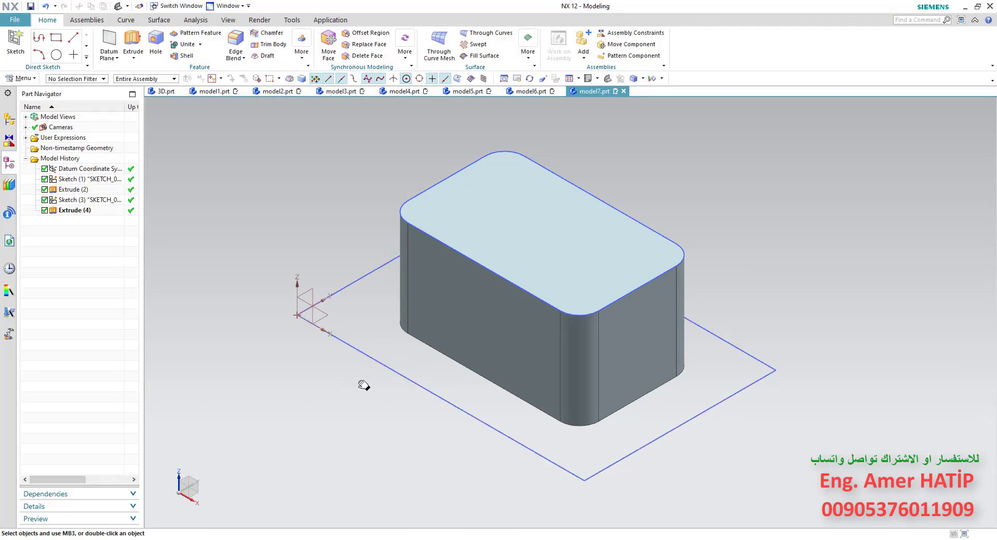
Step: Hide Sketch (1), the base rectangle sketch
middle_click_drag(356, 383, 370, 385, "shift")
left_click(373, 359)
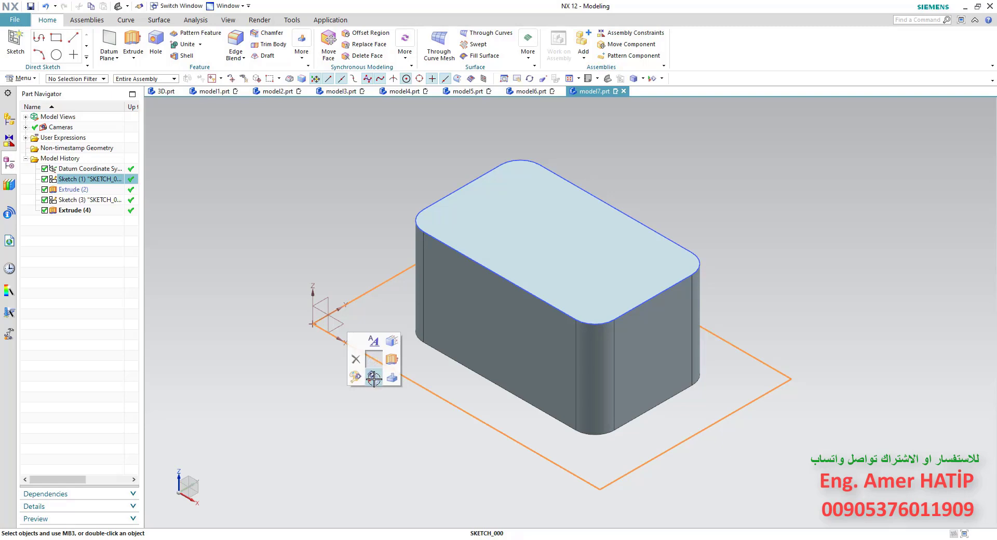
key("ctrl+b")
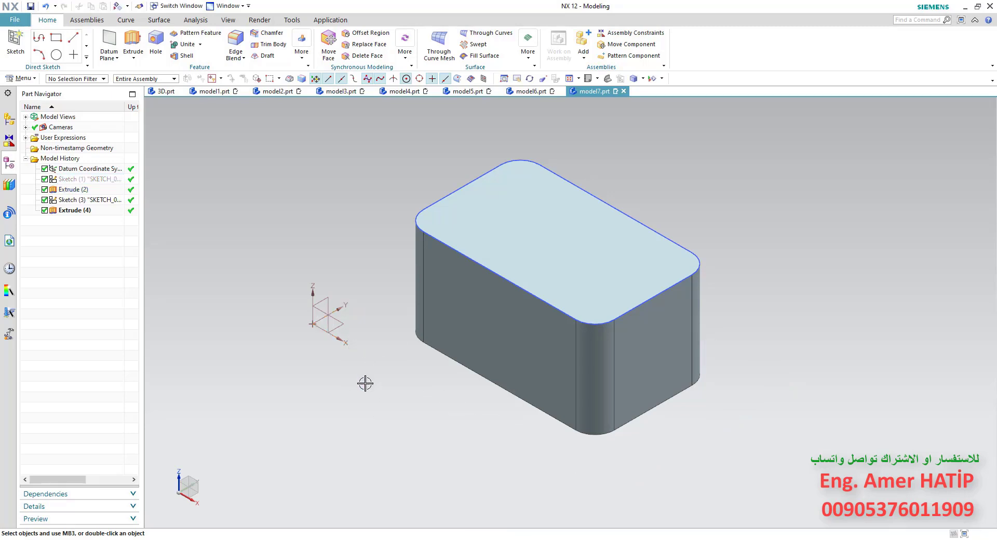
key("ctrl+z")
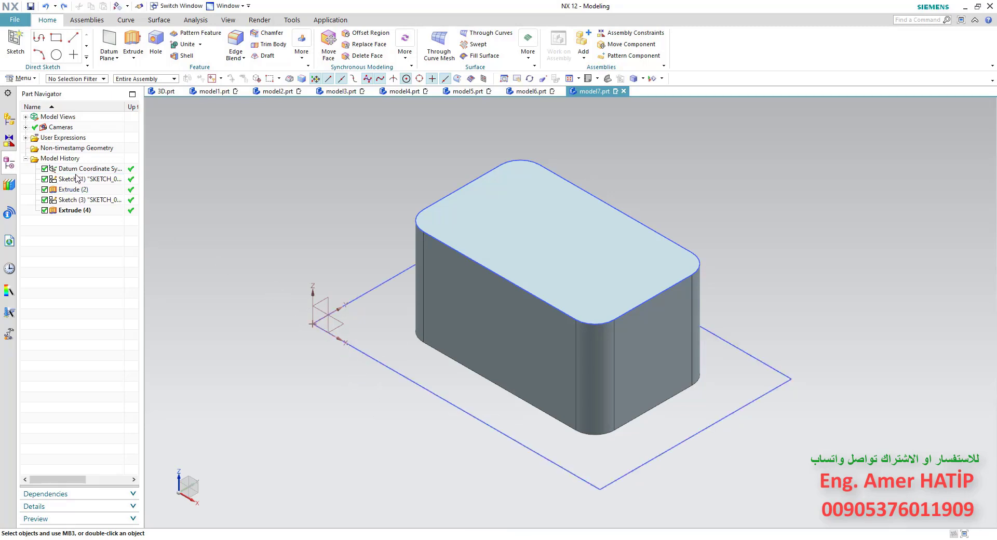
right_click(72, 181)
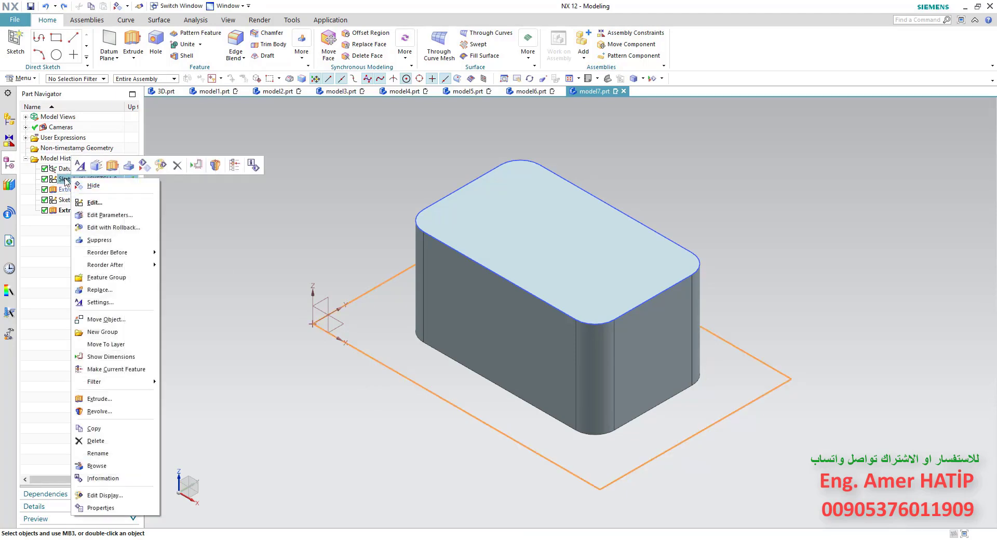
left_click(95, 186)
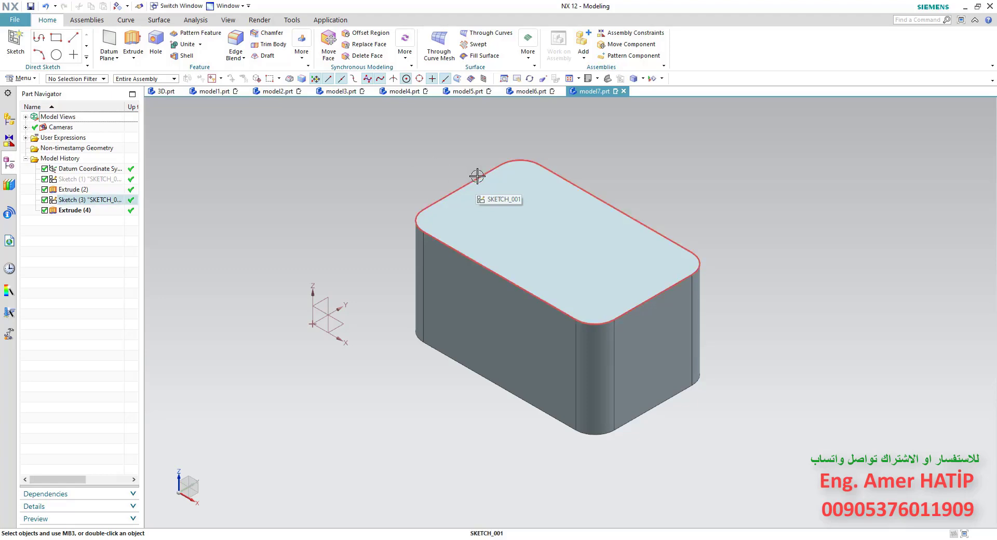
Step: Hide Sketch (3), the top-face rounded-rectangle sketch
left_click(476, 177)
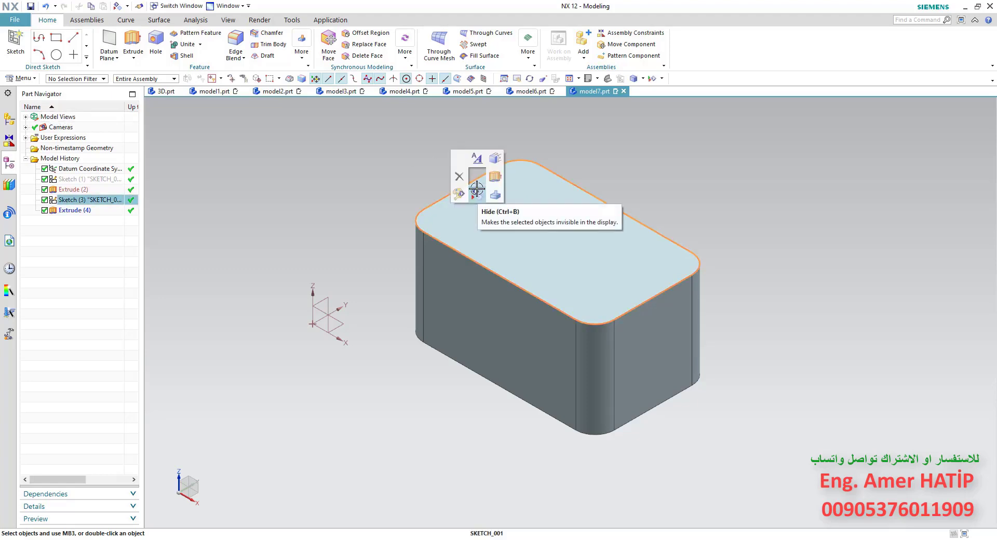
left_click(477, 196)
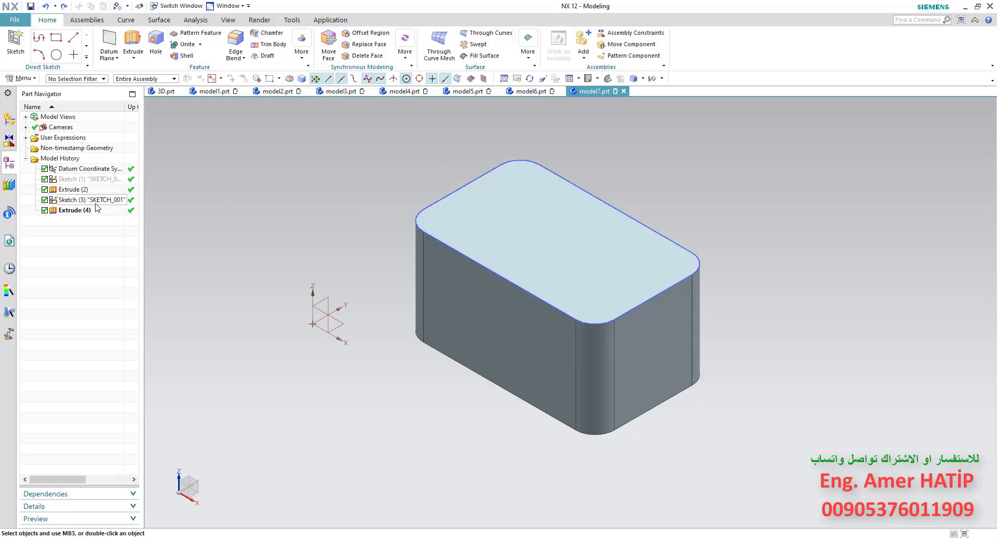
right_click(72, 201)
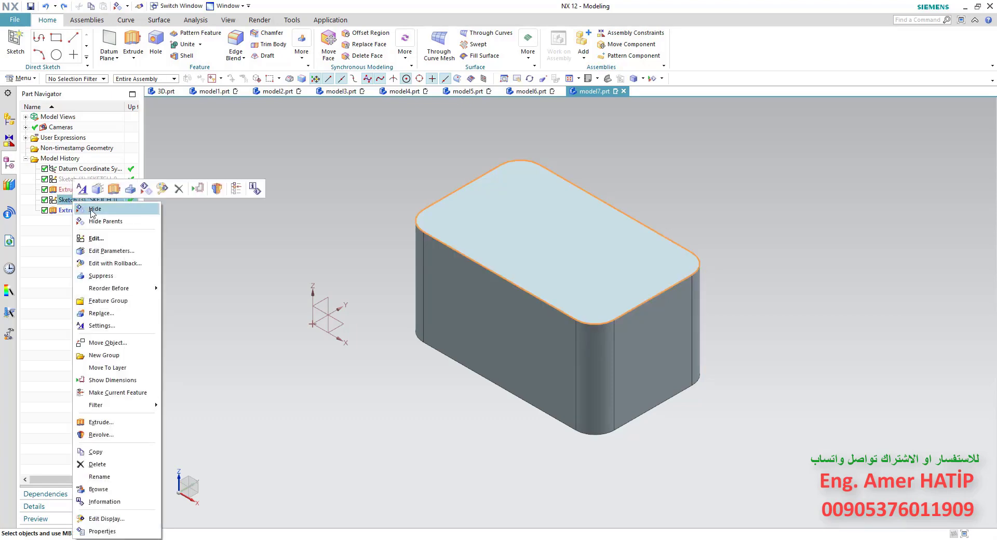
left_click(101, 210)
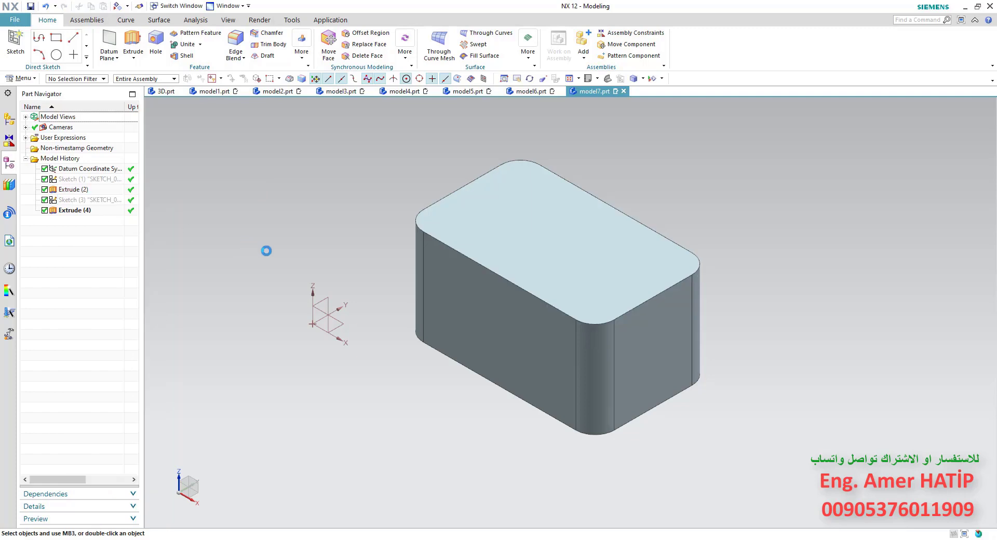
right_click(93, 201)
left_click(104, 214)
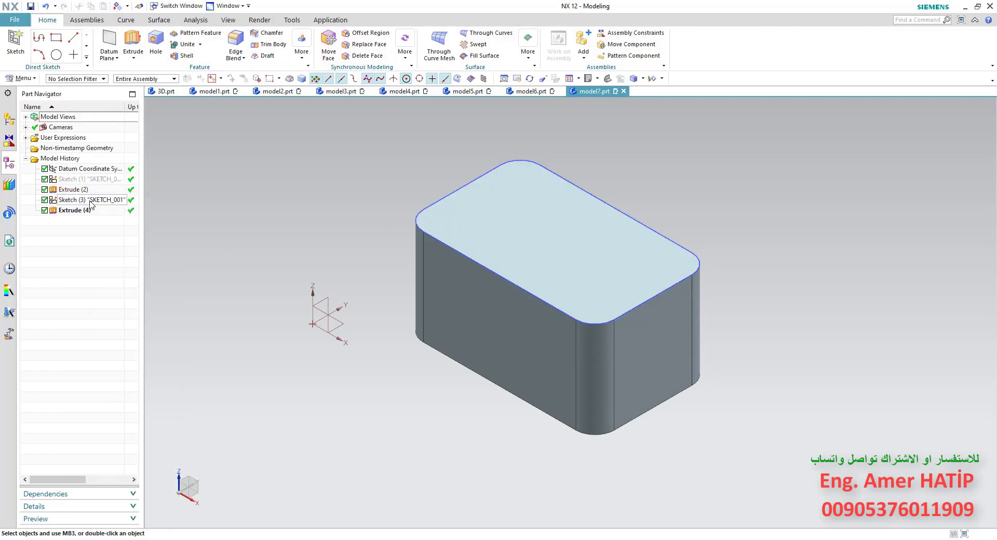
right_click(90, 204)
left_click(101, 209)
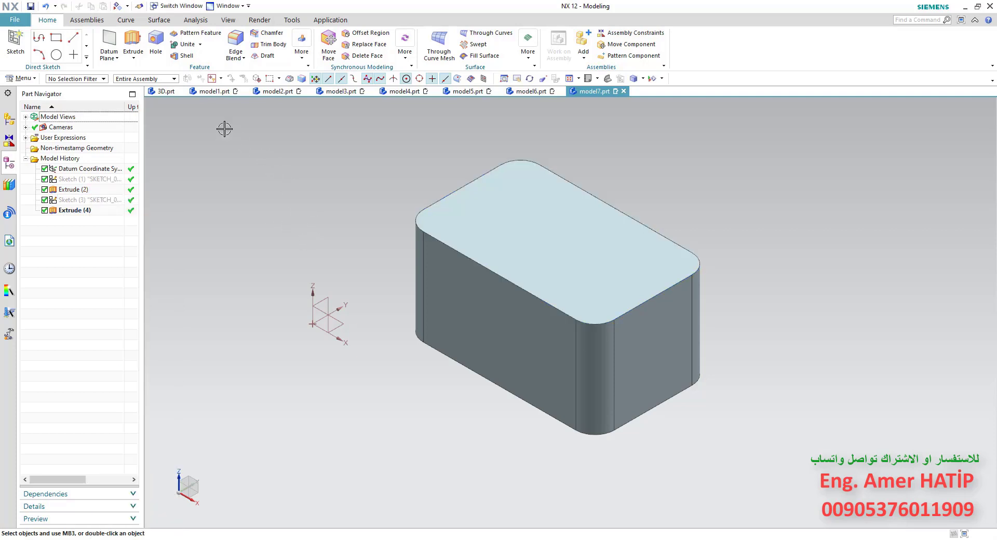
Step: Switch to the 3D.prt hex nut part and view it isometrically
left_click(166, 92)
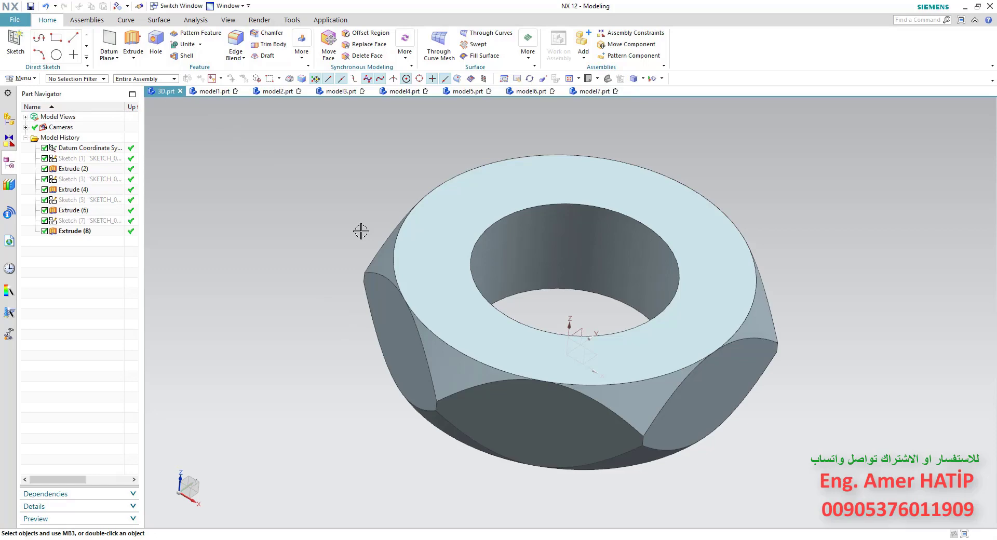
middle_click_drag(385, 288, 367, 257)
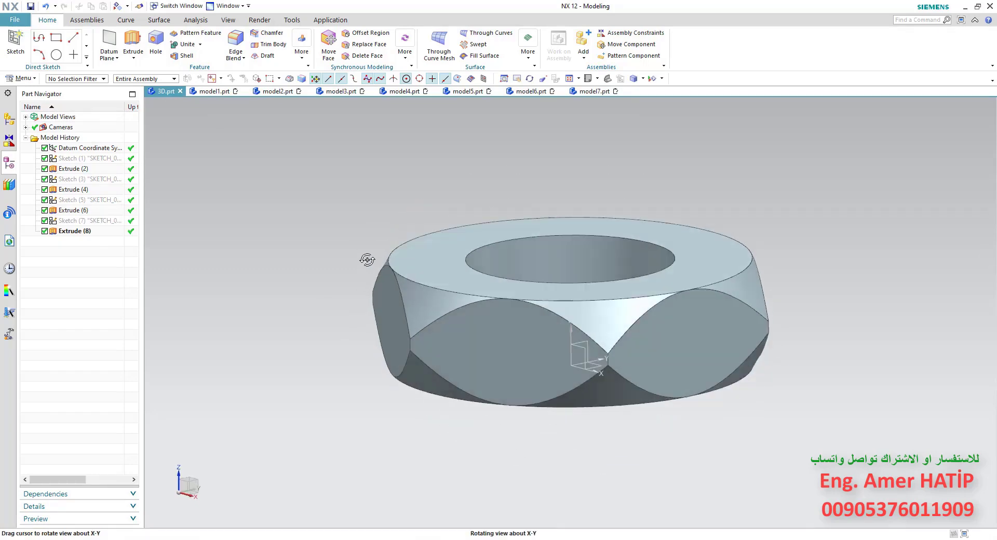
left_click(607, 78)
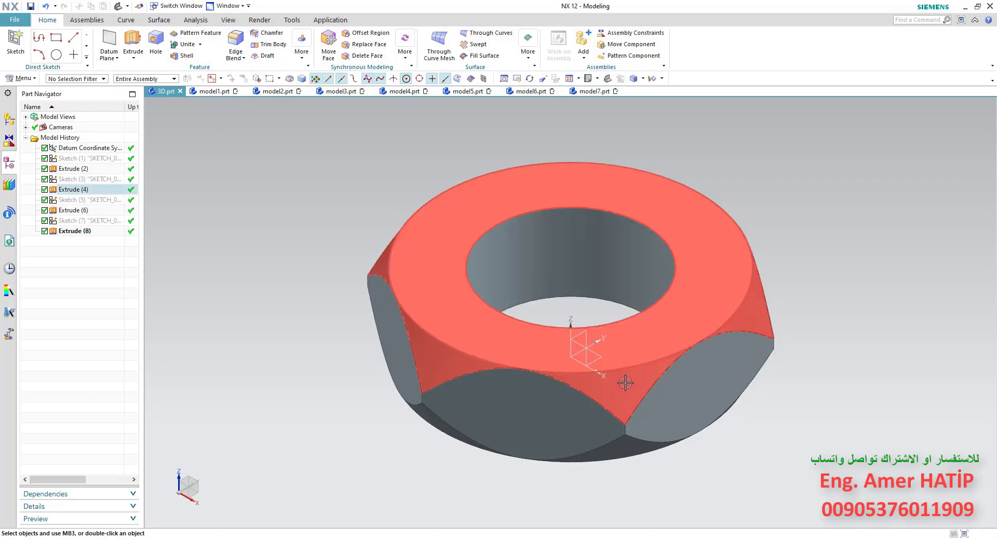
mouse_move(613, 404)
middle_mouse_down()
mouse_move(715, 317)
mouse_move(688, 329)
middle_mouse_up()
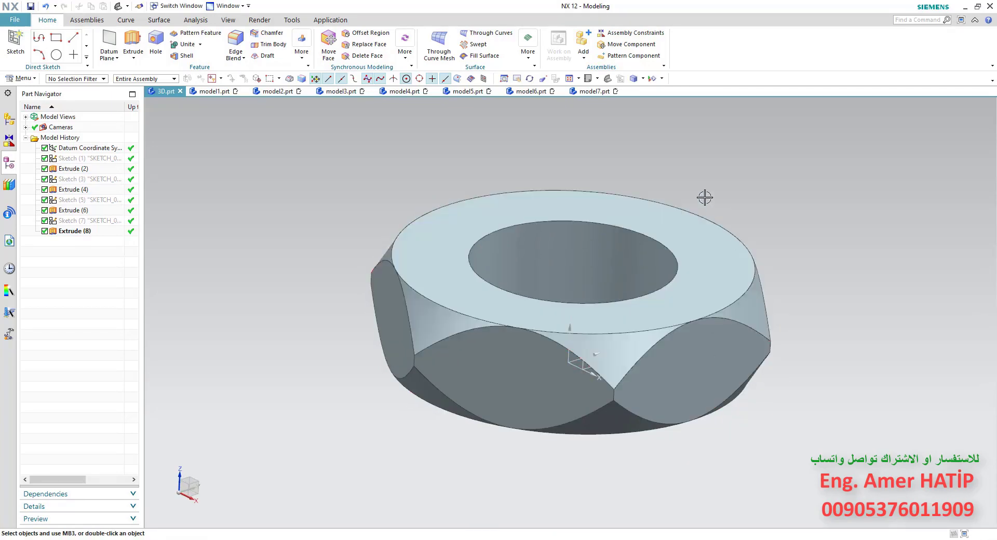
left_click(608, 81)
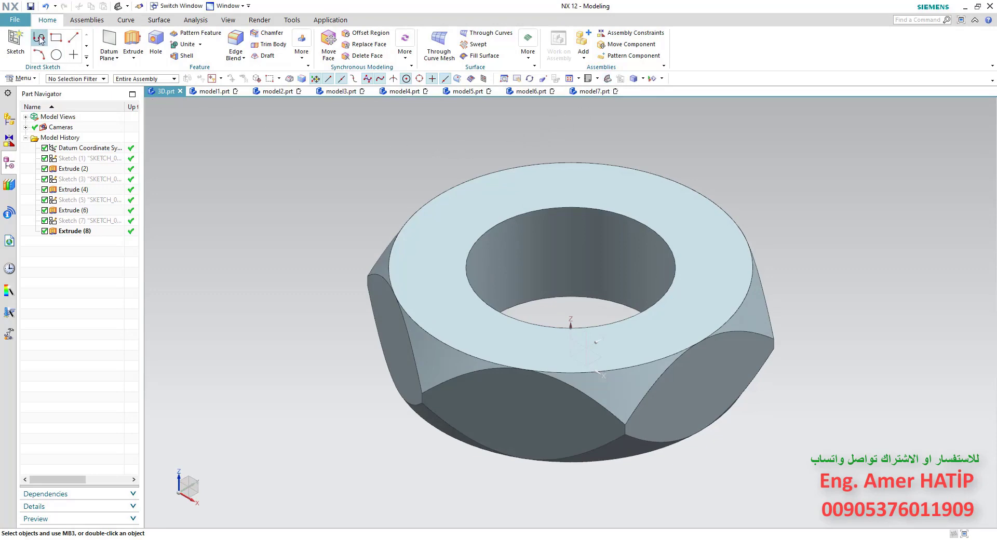
left_click(18, 21)
Step: Create model8 from the Model template and start a sketch on the XY plane
left_click(31, 37)
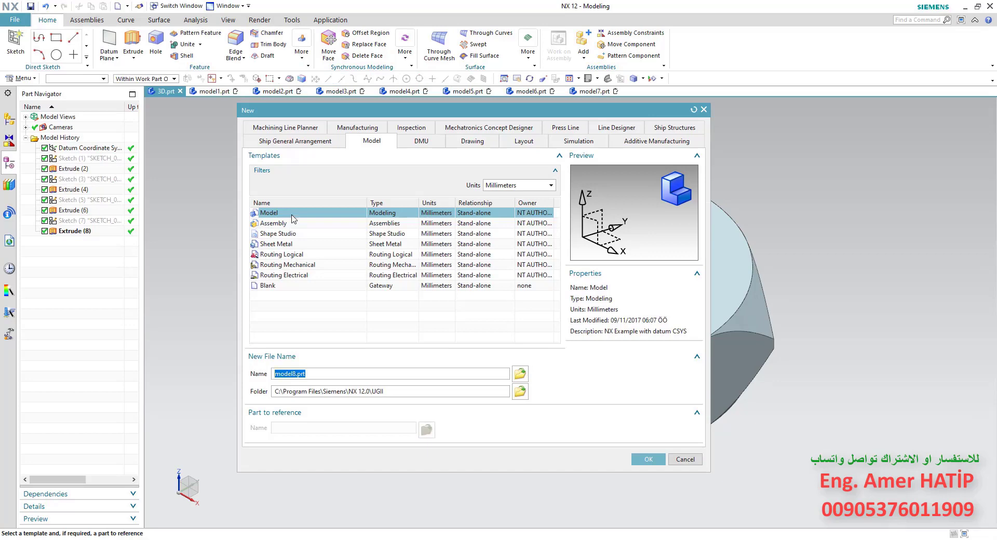
double_click(292, 215)
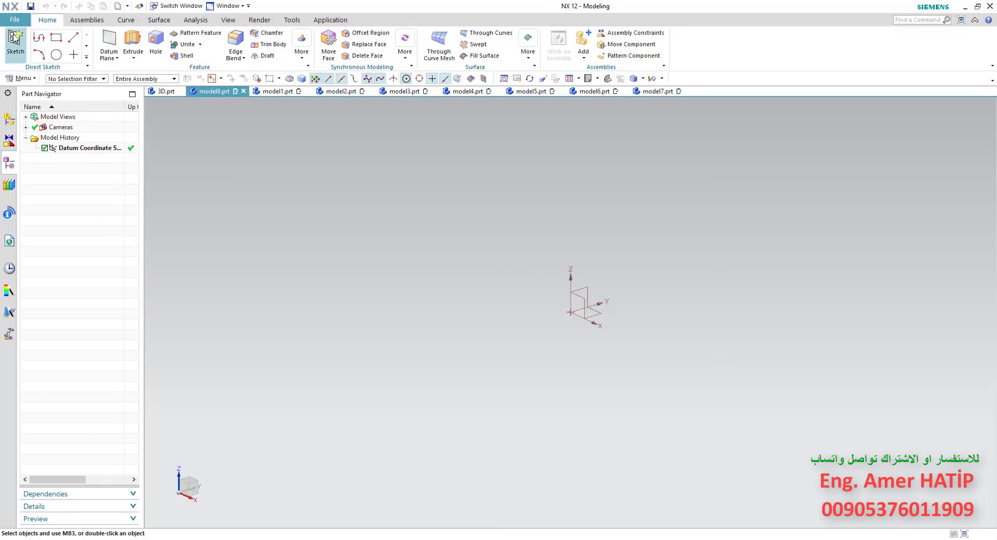
left_click(15, 39)
left_click(558, 313)
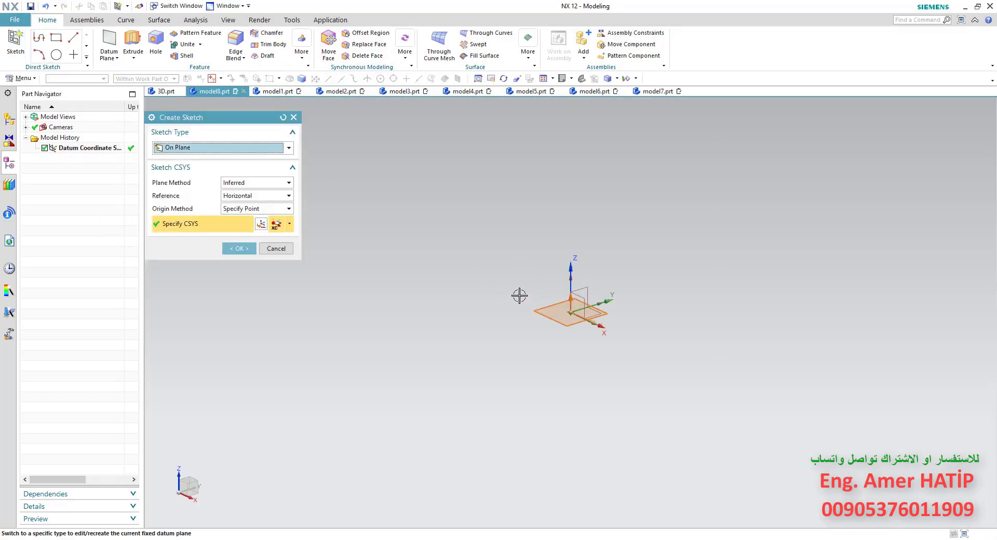
middle_click(518, 295)
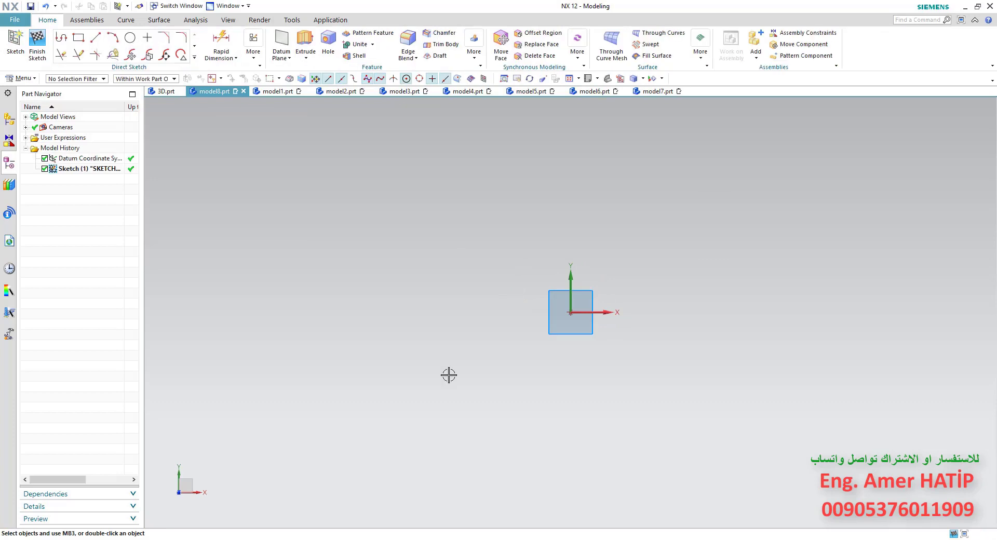
Step: Draw a hexagon centred on the origin and constrain its right edge vertical
left_click(194, 57)
left_click(78, 122)
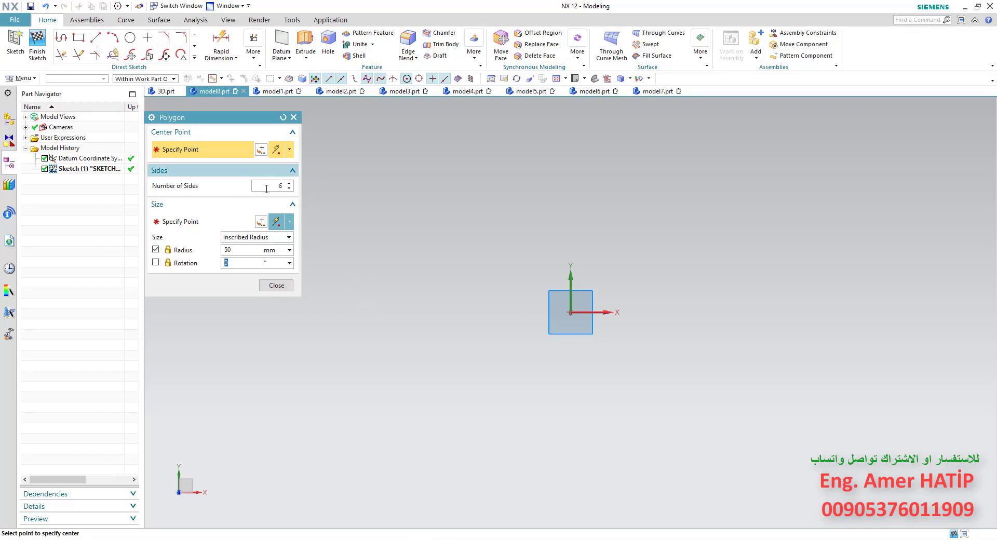
left_click(571, 313)
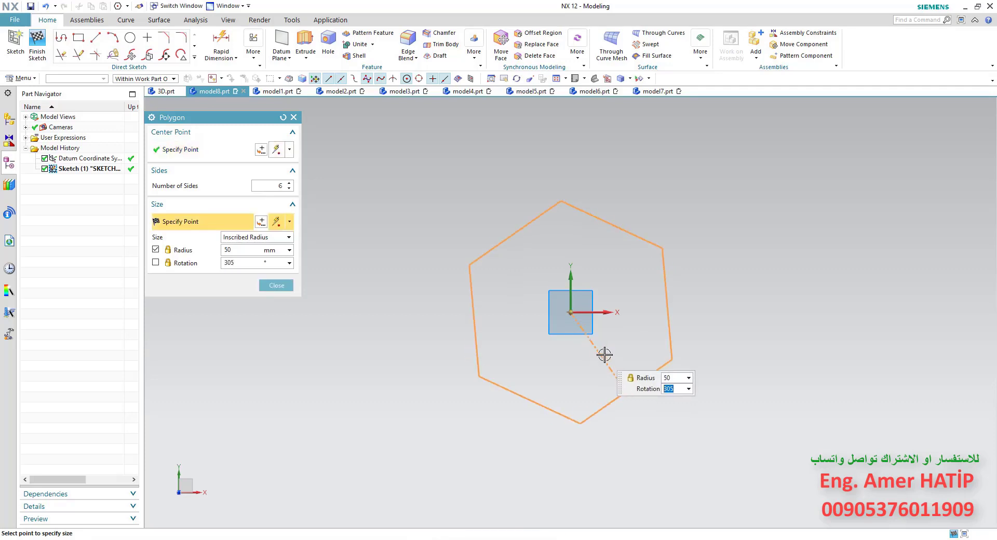
left_click(653, 320)
middle_click(670, 293)
left_click(670, 286)
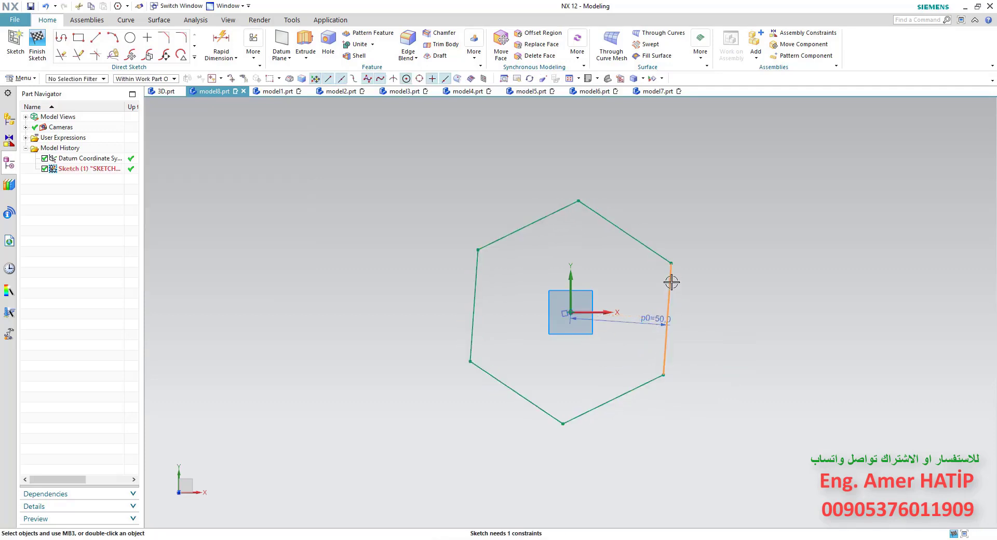
left_click(807, 248)
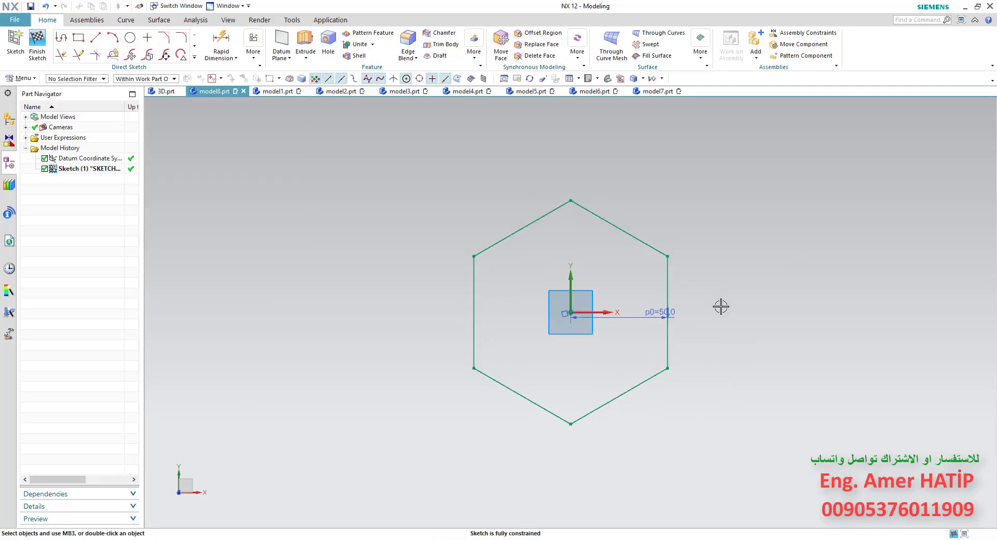
left_click(305, 42)
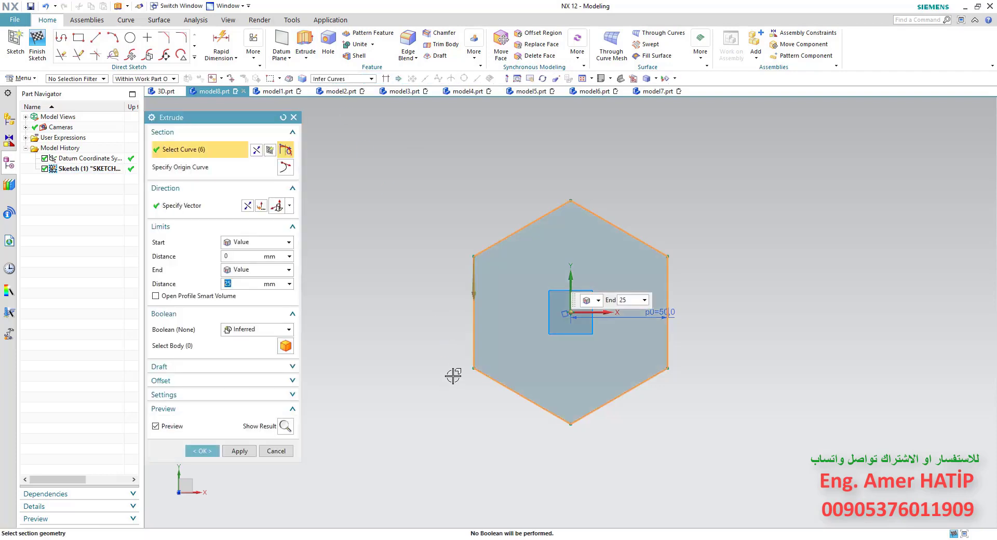
Step: Extrude the hexagon symmetrically 15 mm into a solid prism, Extrude (2)
middle_click_drag(452, 373, 456, 330)
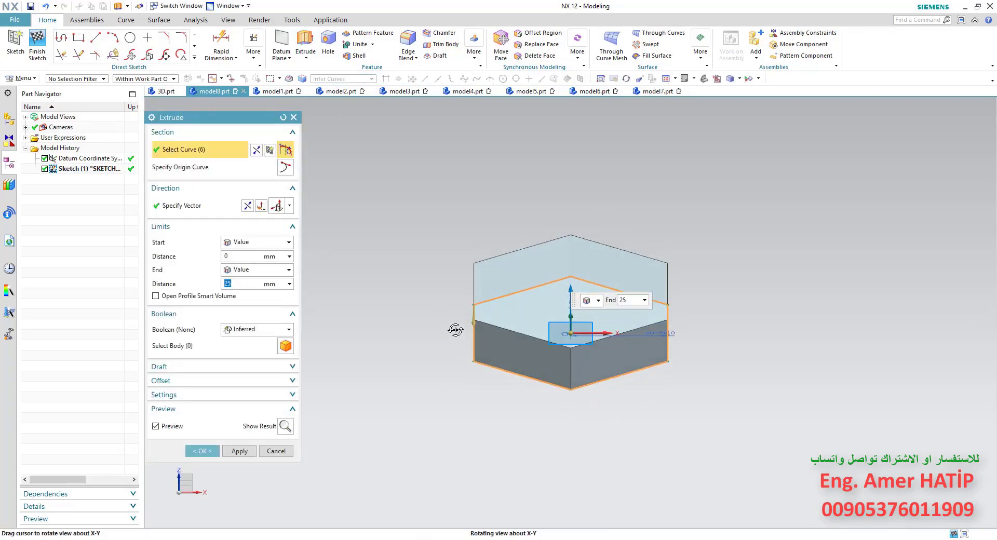
left_click(288, 269)
left_click(270, 293)
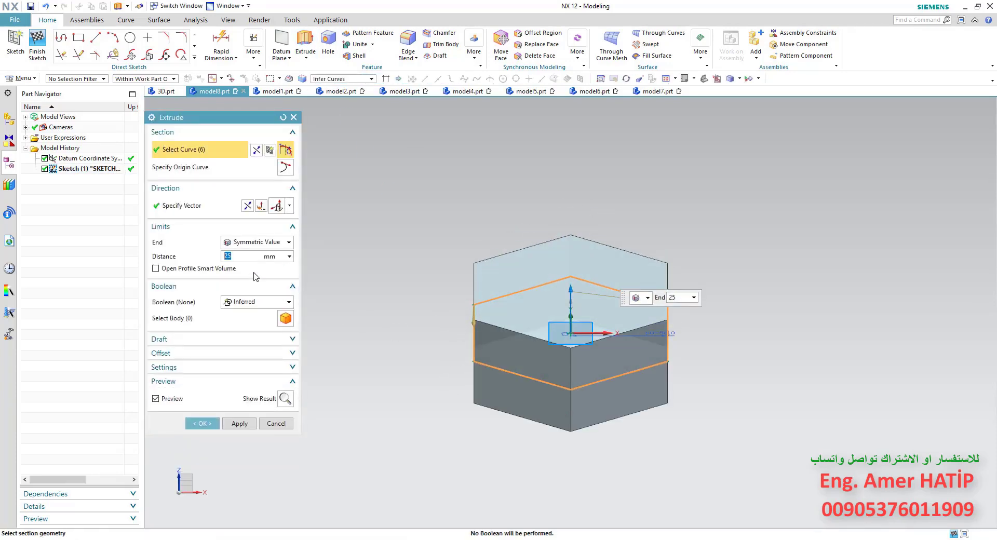
type("15")
key("Return")
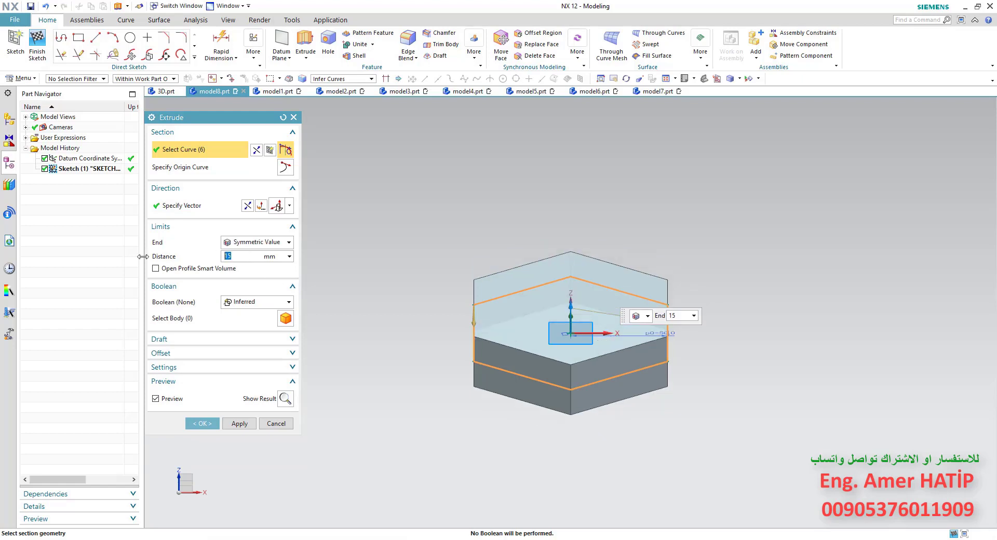
key("ctrl+alt+f")
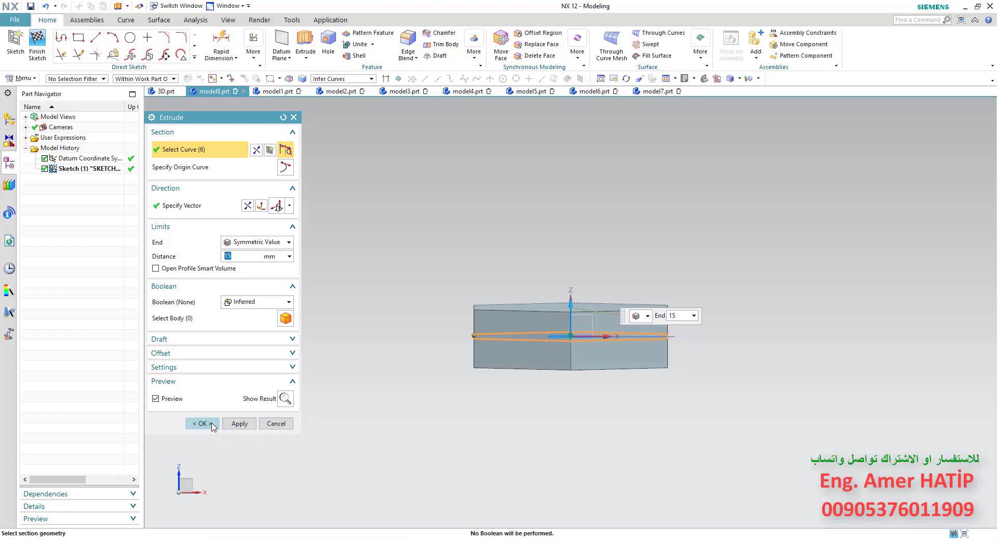
middle_click(356, 381)
mouse_move(356, 380)
middle_mouse_down()
mouse_move(407, 370)
mouse_move(505, 318)
middle_mouse_up()
left_click(543, 290)
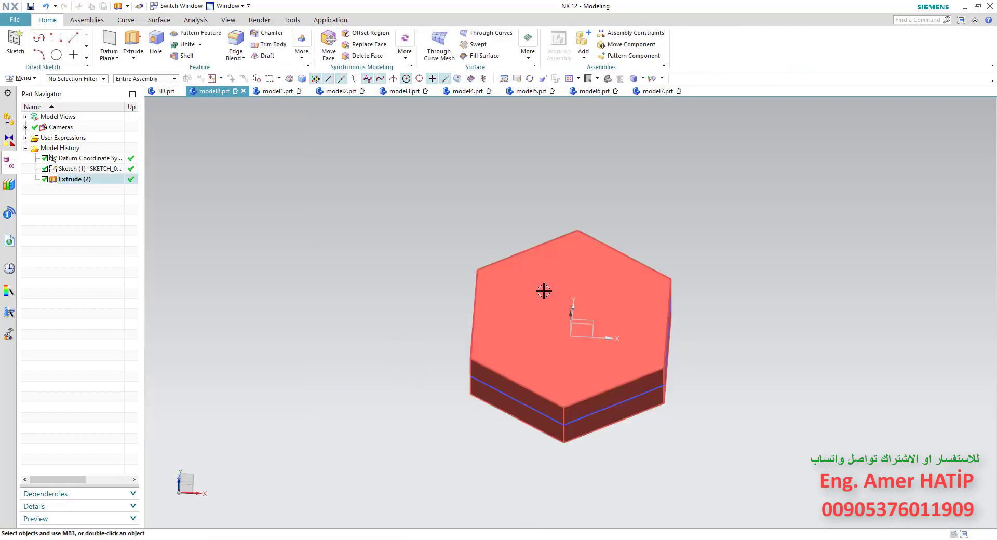
key("Escape")
Step: Start a sketch on the prism's top face and draw a circle at its centre
left_click(16, 42)
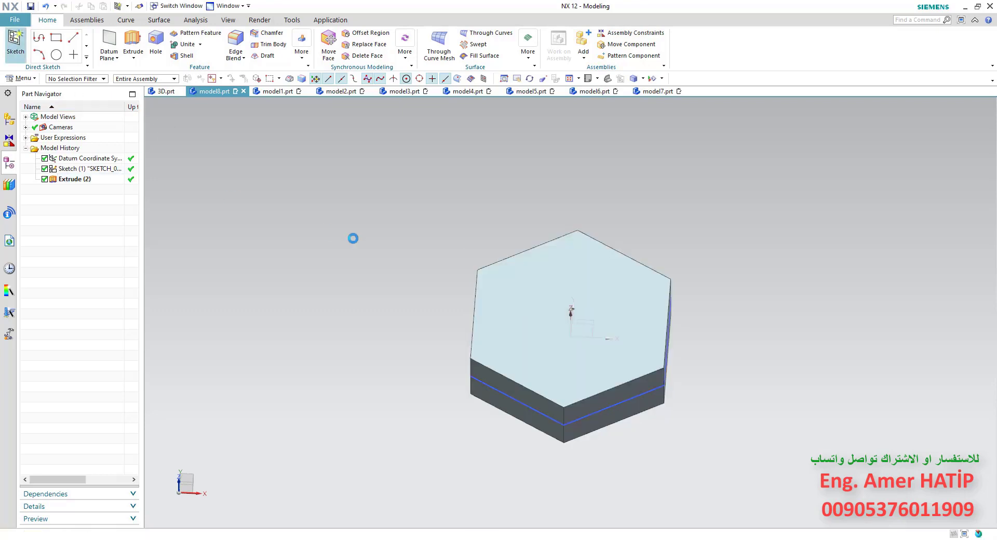
left_click(566, 280)
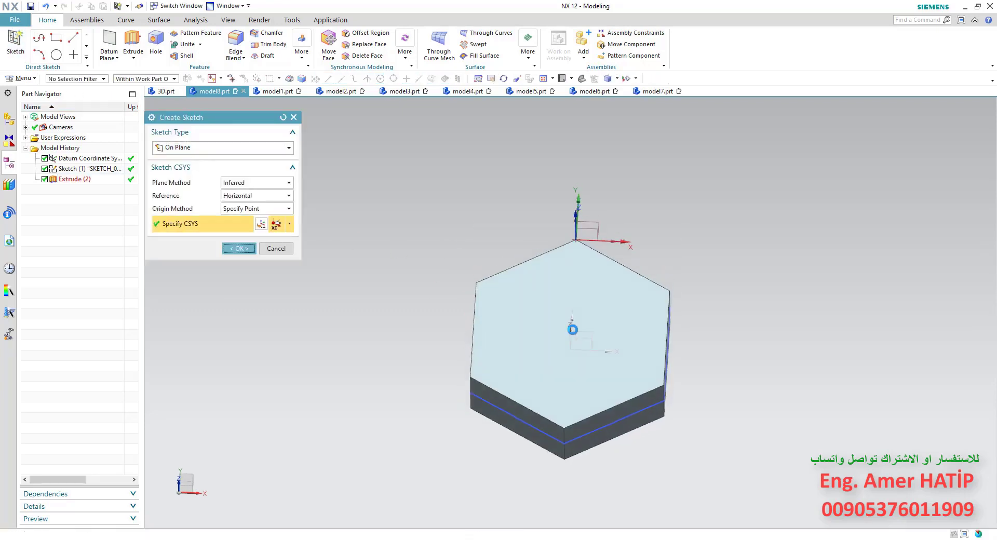
middle_click(574, 330)
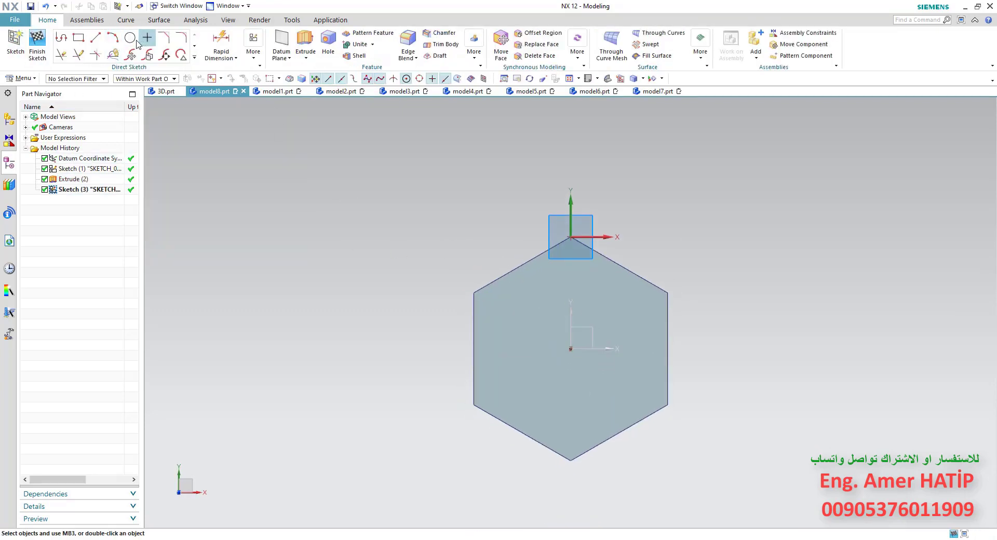
left_click(130, 38)
left_click(571, 349)
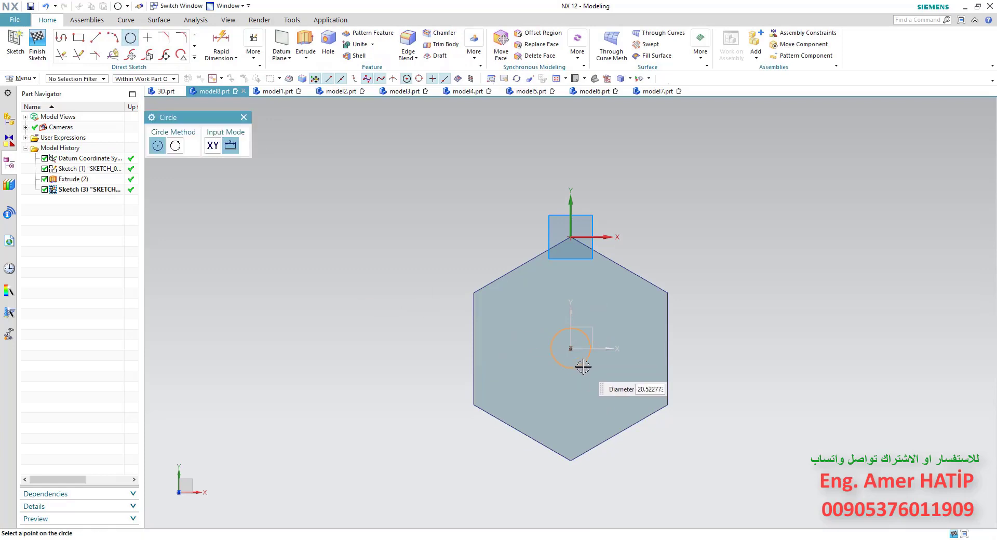
left_click(582, 385)
middle_click(596, 395)
middle_click_drag(596, 395, 568, 360, "shift")
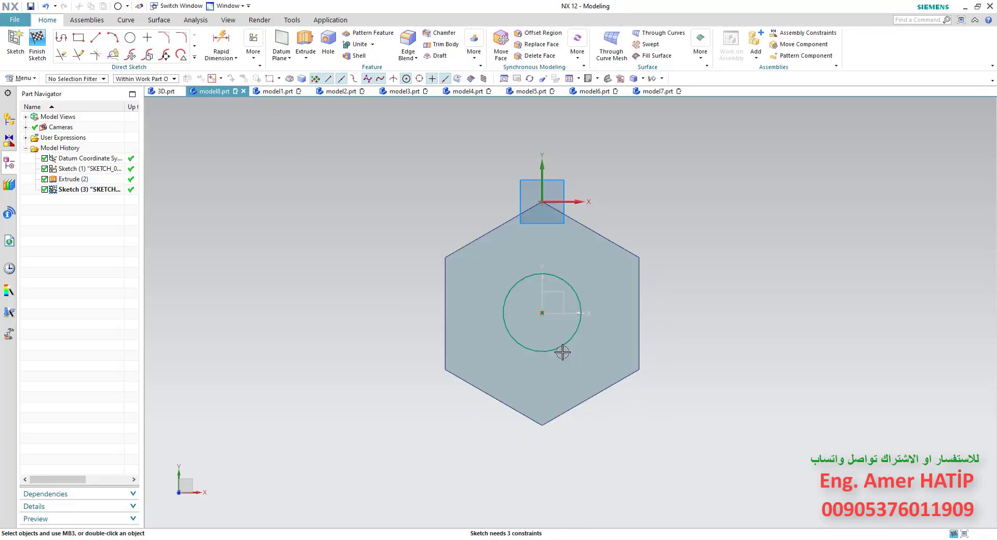
Step: Align the circle centre horizontally with the right edge midpoint and vertically with the top vertex
left_click(639, 314)
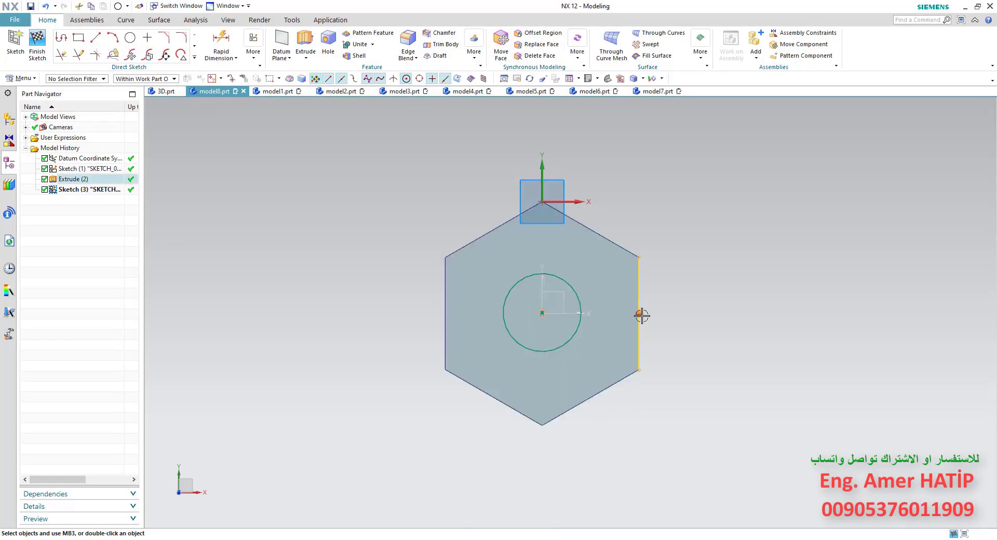
left_click(542, 313)
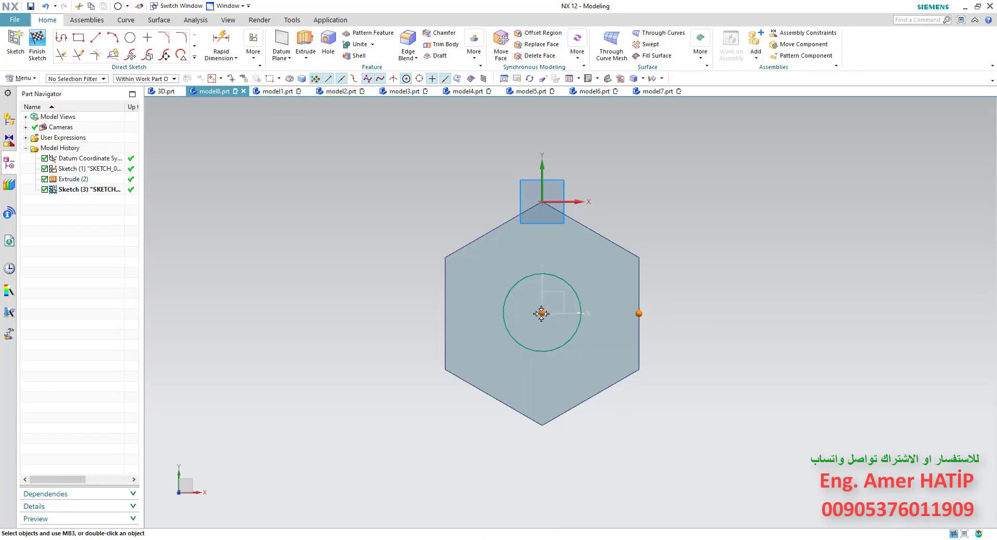
left_click(574, 294)
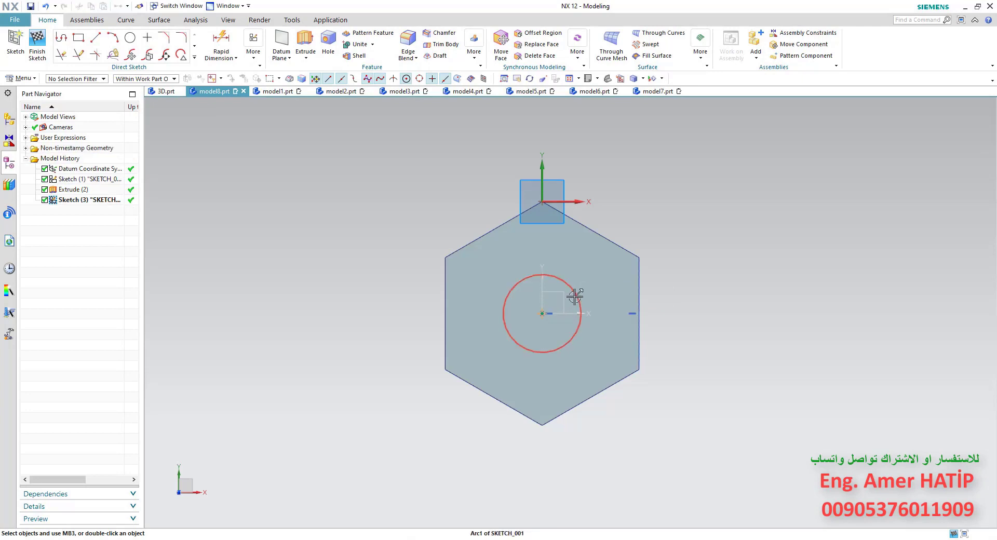
left_click(541, 318)
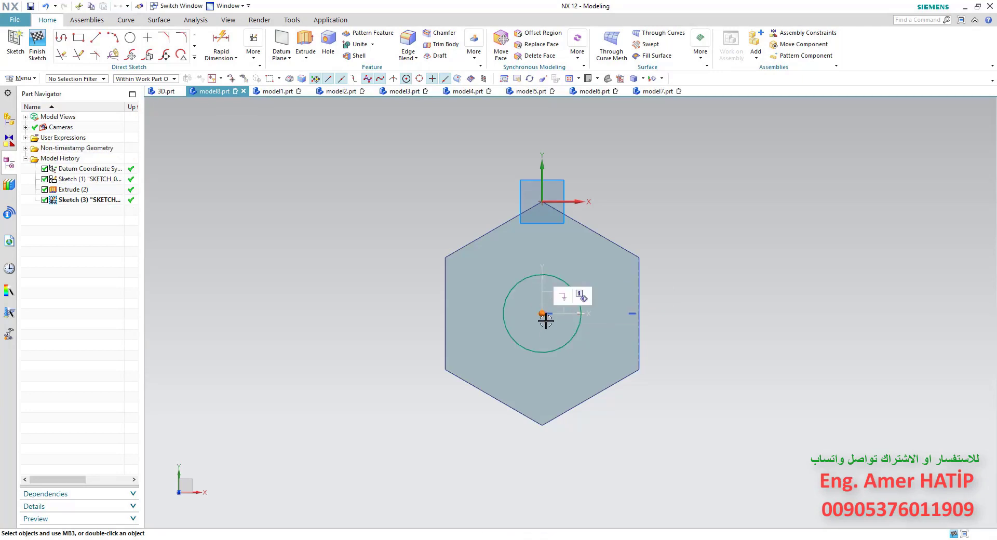
left_click(543, 202)
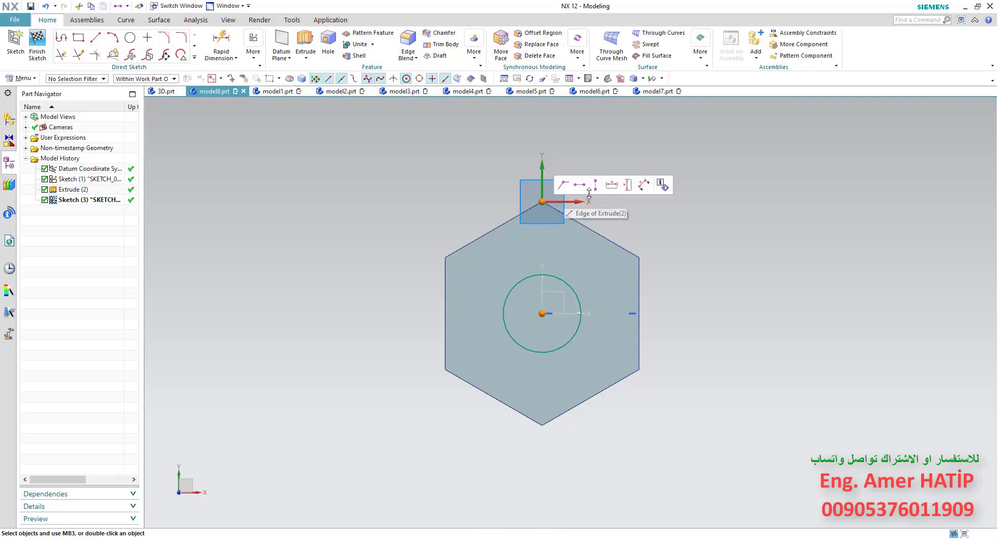
left_click(595, 188)
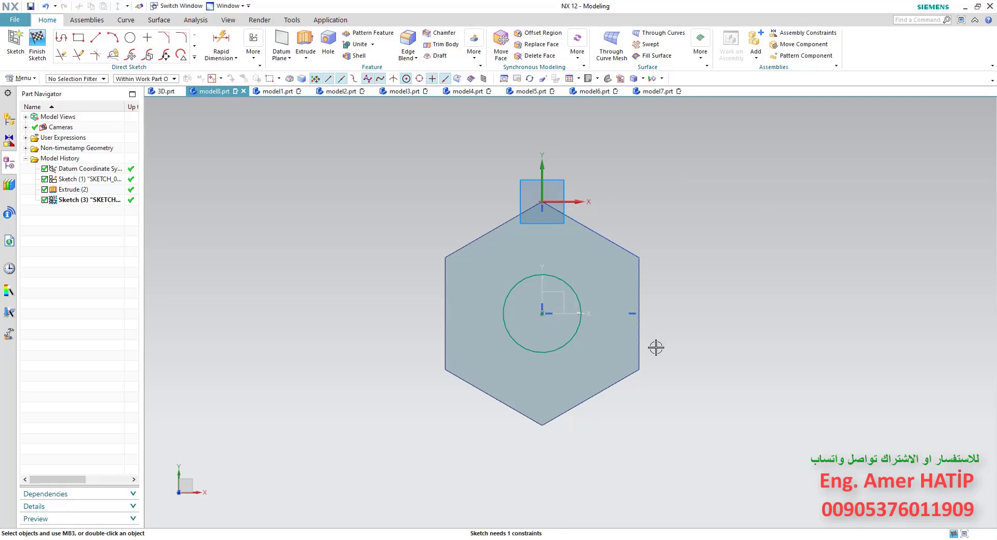
Step: Dimension the circle at 50 mm diameter, finish, and view the 3D.prt reference nut
left_click(220, 43)
left_click(575, 290)
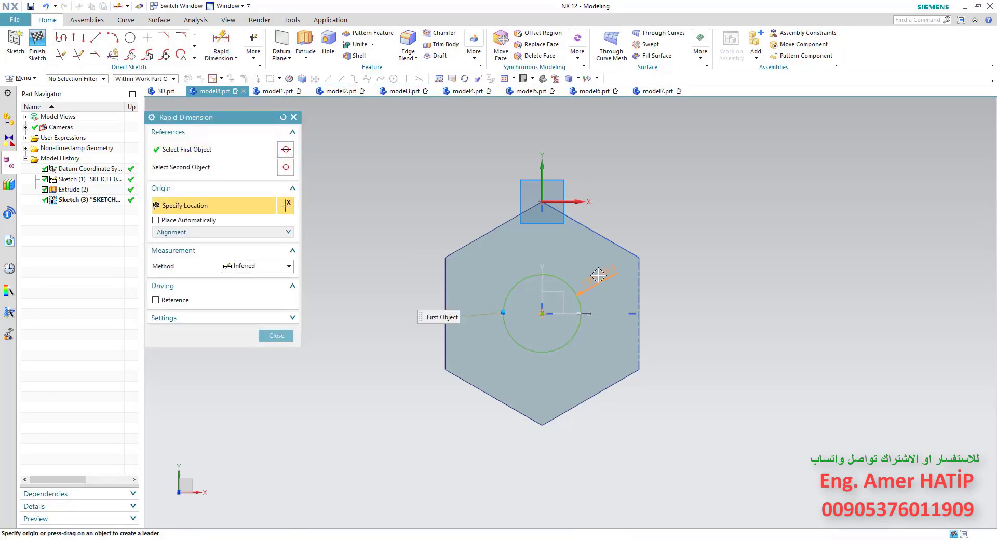
left_click(599, 277)
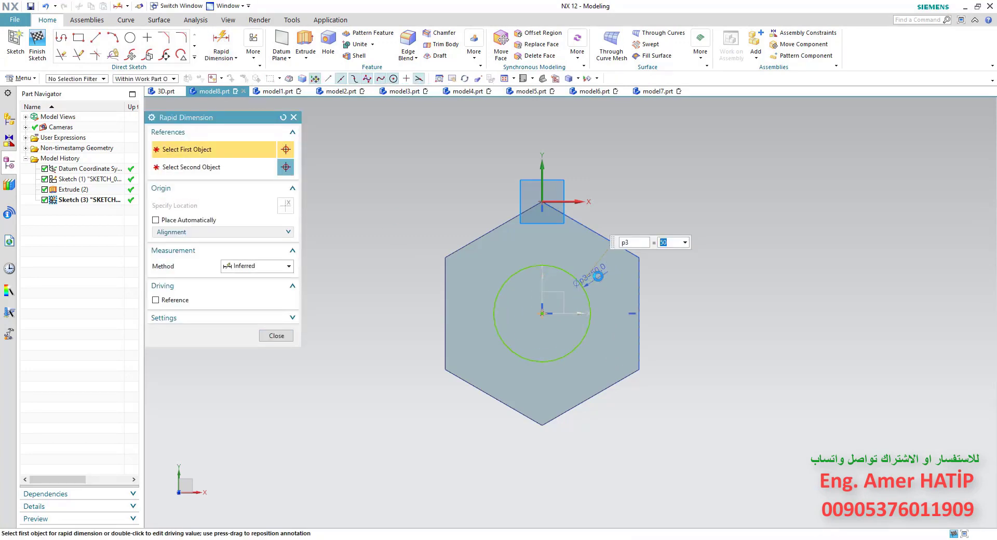
left_click(277, 336)
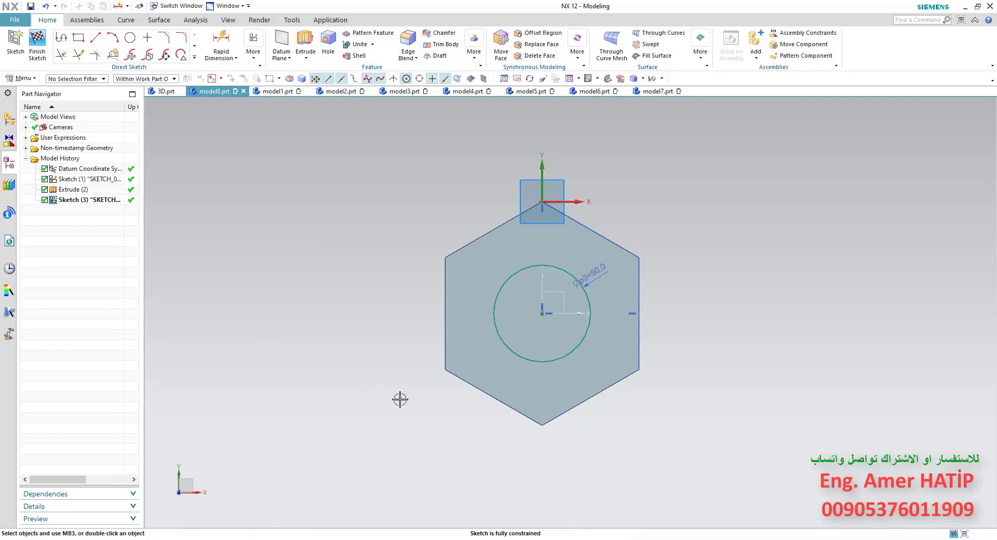
left_click(165, 90)
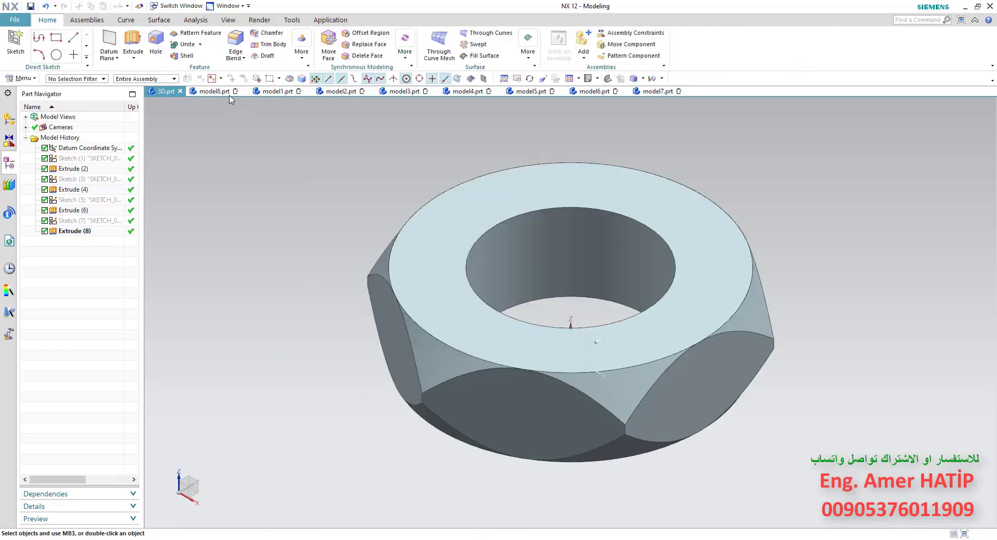
Step: Return to model8, abandon an empty extrusion, and reopen the circle sketch
left_click(213, 91)
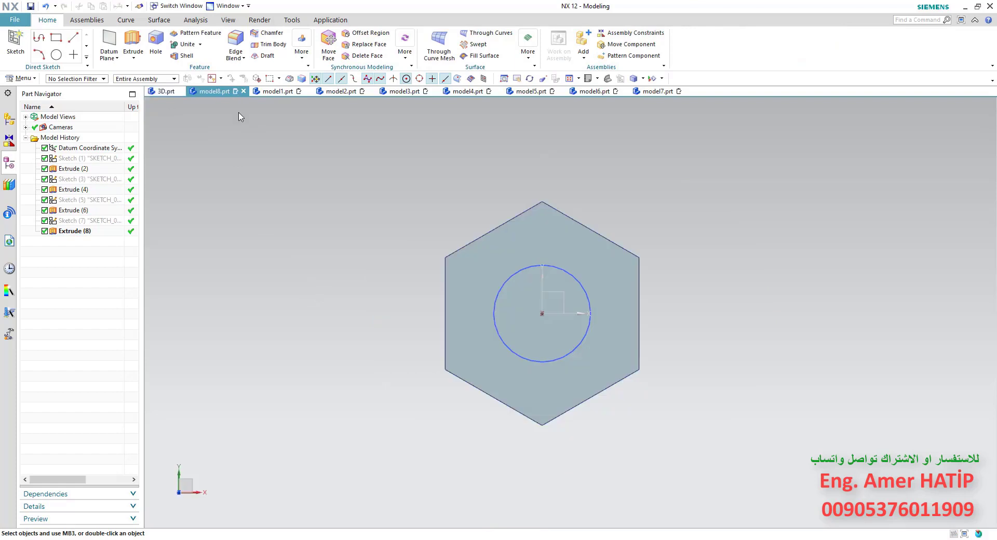
left_click(133, 44)
middle_click_drag(374, 370, 429, 315)
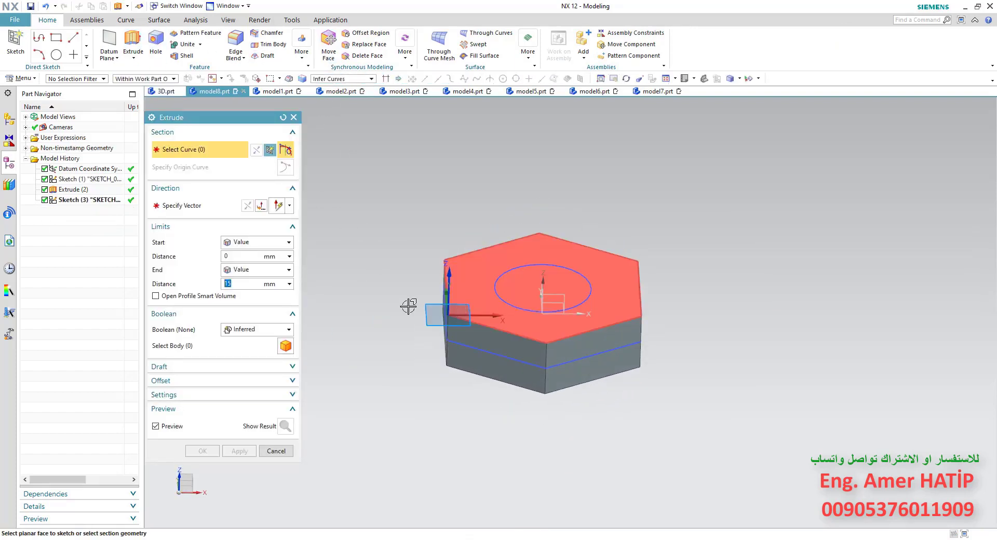
left_click(293, 117)
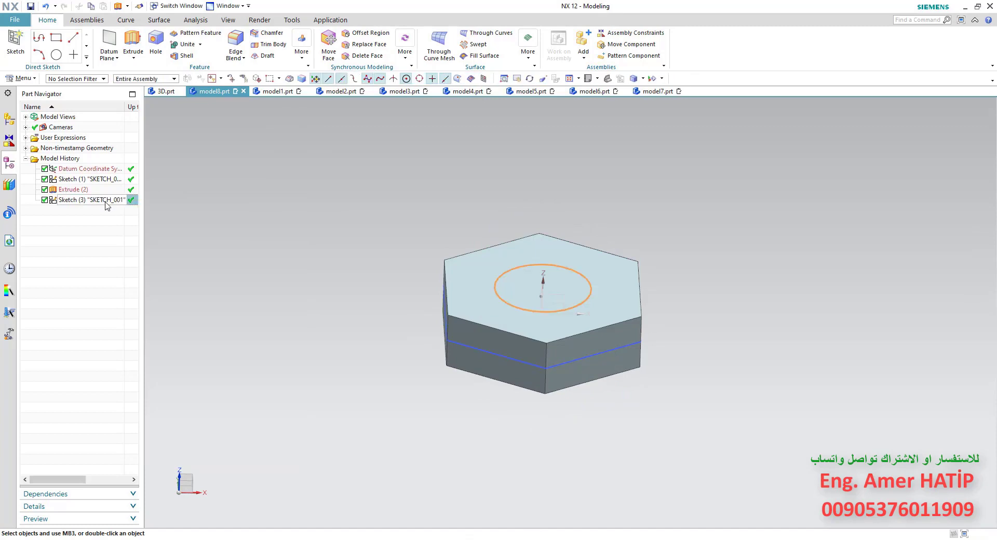
double_click(88, 200)
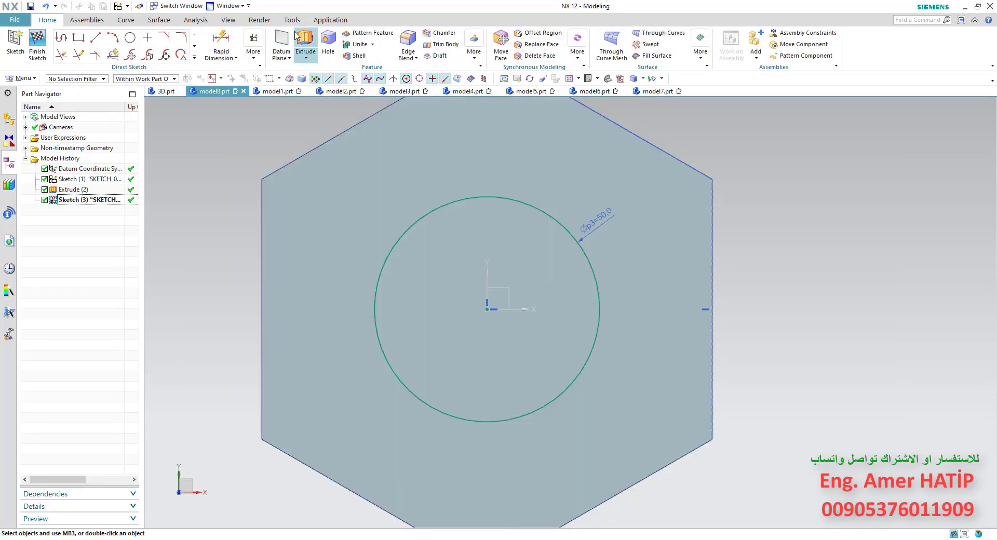
Step: Extrude the circle Through All with Subtract, preview the hole, then cancel it
left_click(306, 44)
middle_click_drag(317, 395, 358, 346)
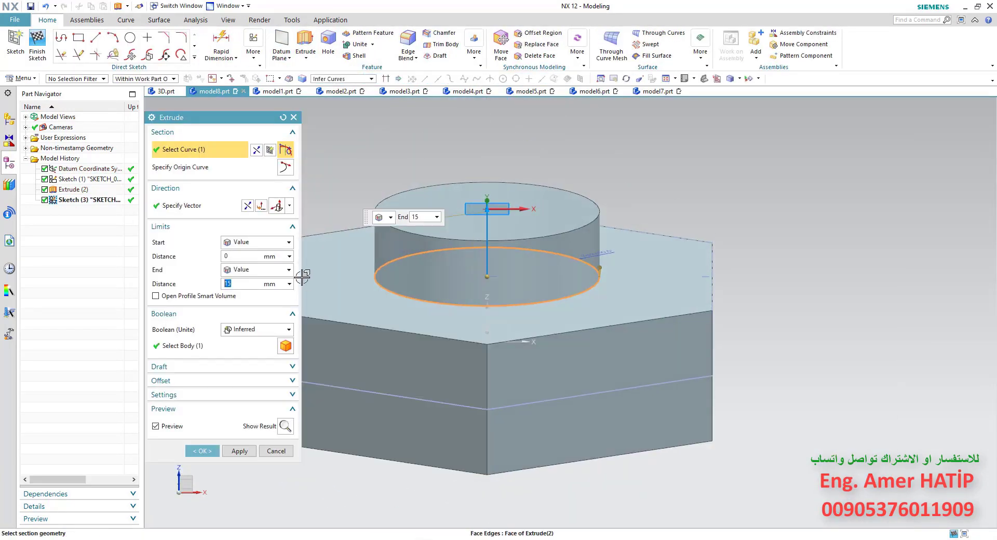
left_click(288, 270)
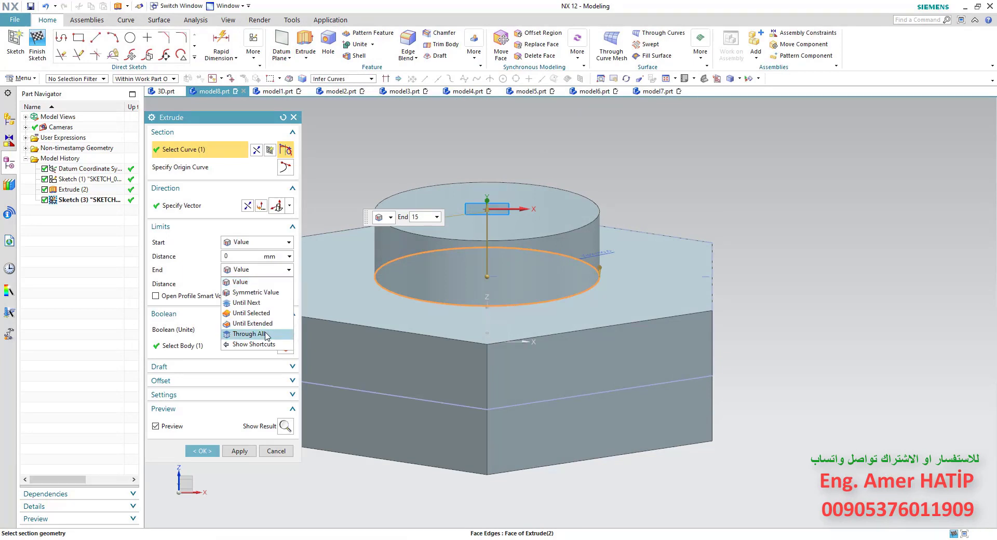
left_click(249, 333)
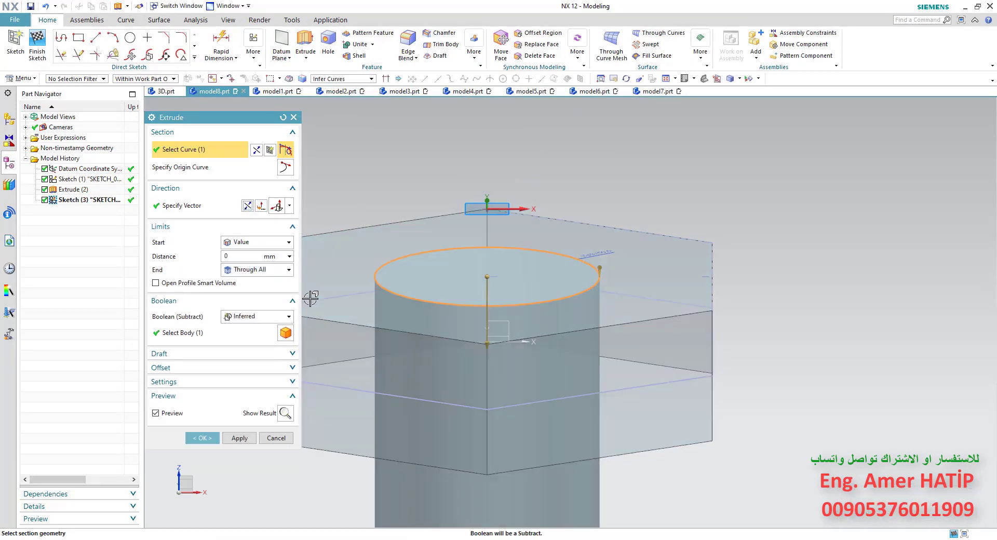
left_click(287, 317)
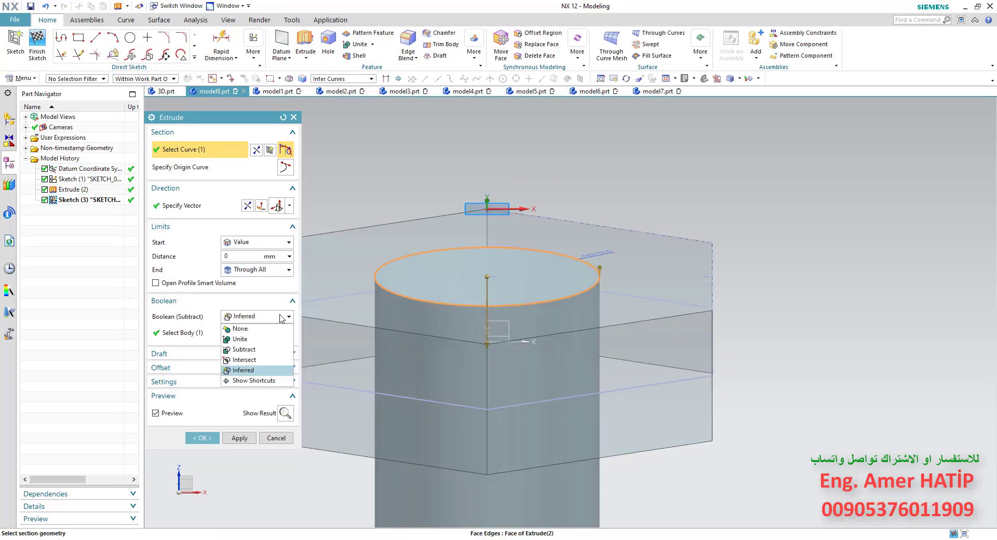
left_click(262, 350)
left_click(285, 413)
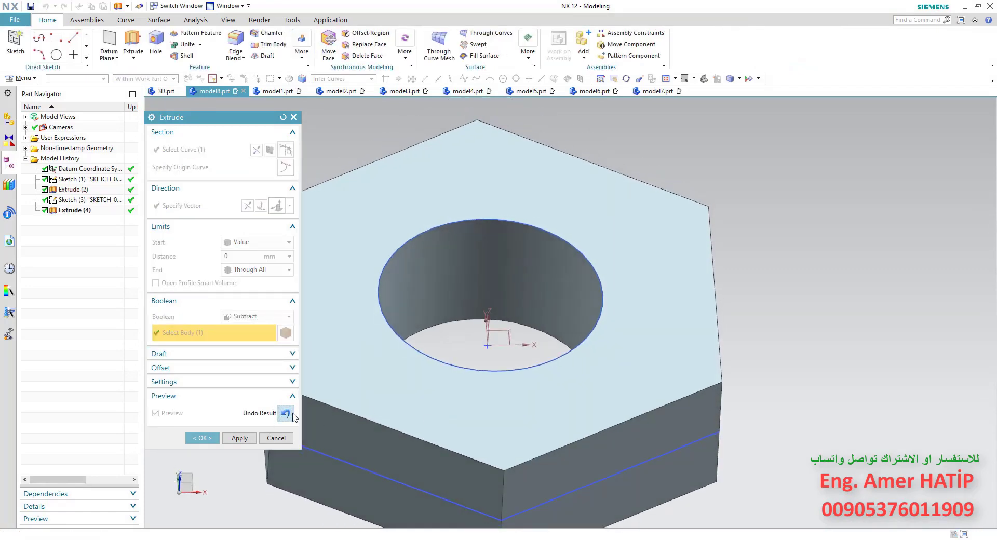
left_click(287, 413)
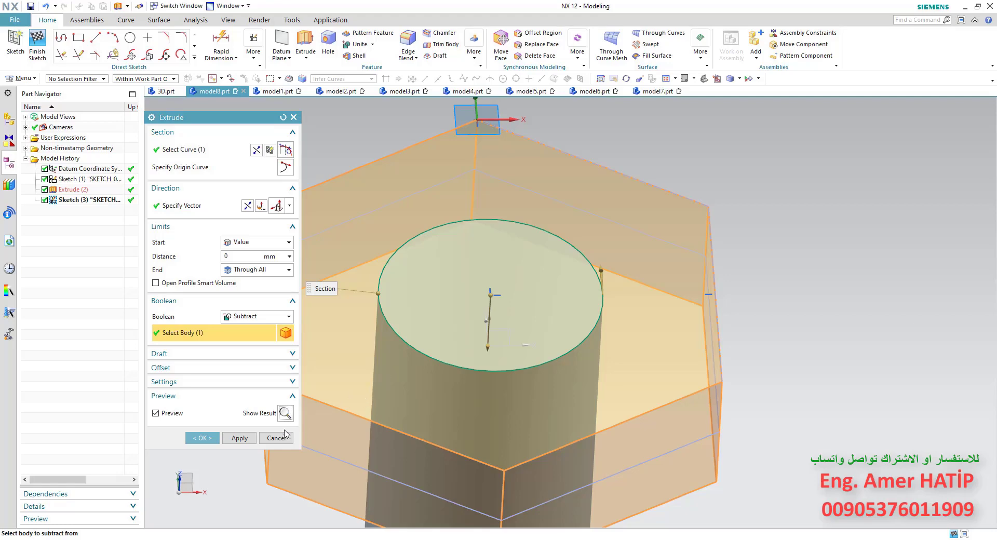
left_click(286, 435)
scroll(371, 392, "down", 3)
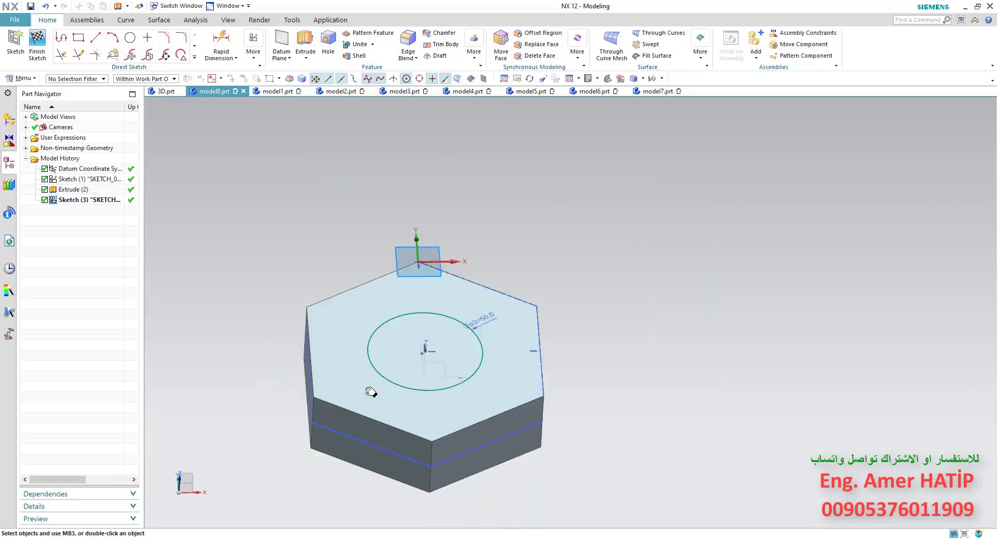
Step: Delete Extrude (2) and Sketch (3) from the Part Navigator
middle_click_drag(371, 393, 420, 394, "shift")
left_click(74, 190)
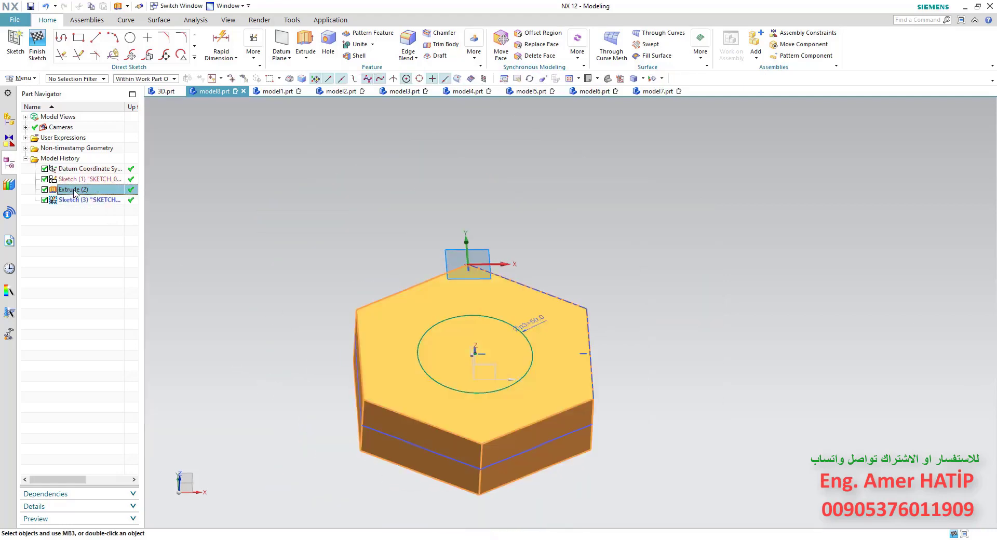
left_click(76, 203, "ctrl")
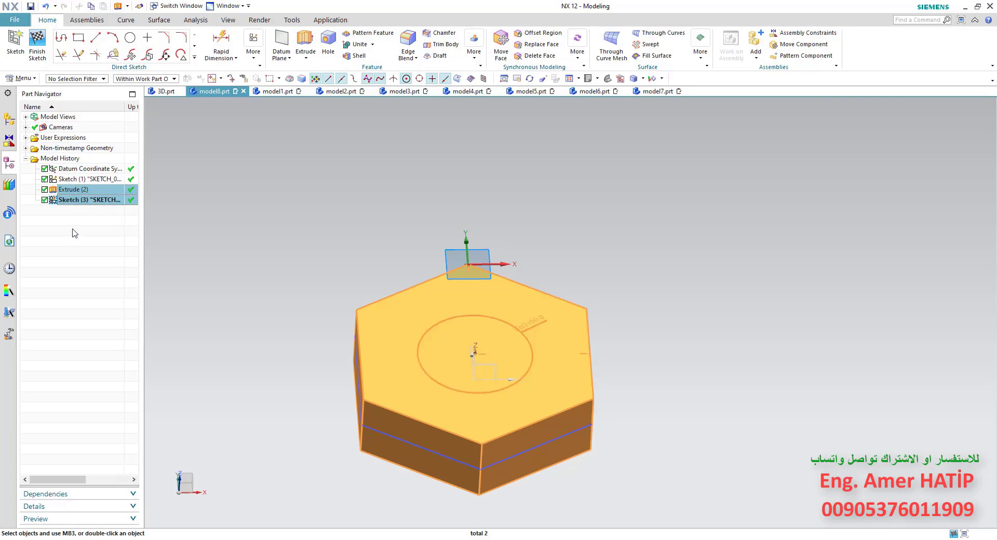
key("Delete")
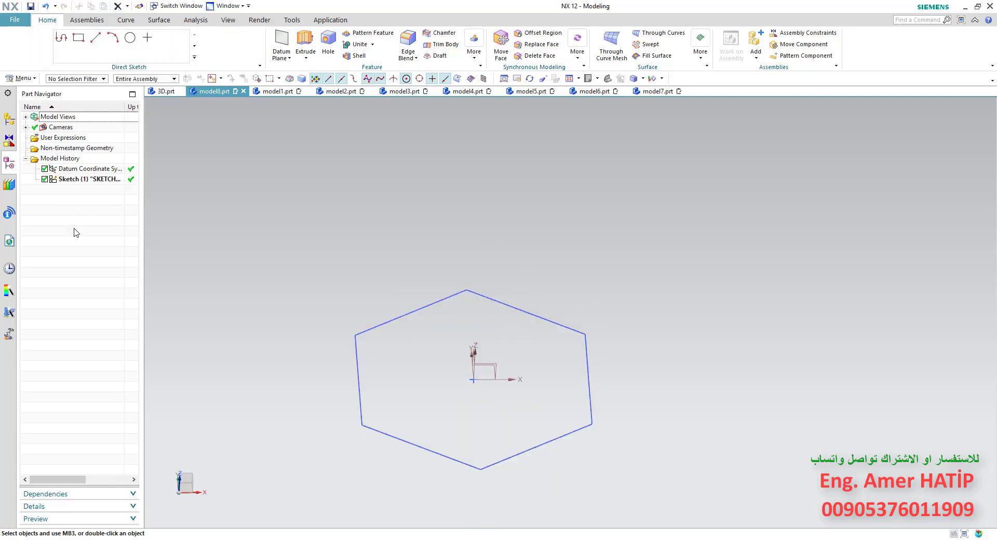
Step: Reopen the hexagon Sketch (1) for editing after checking the 3D.prt nut
double_click(84, 179)
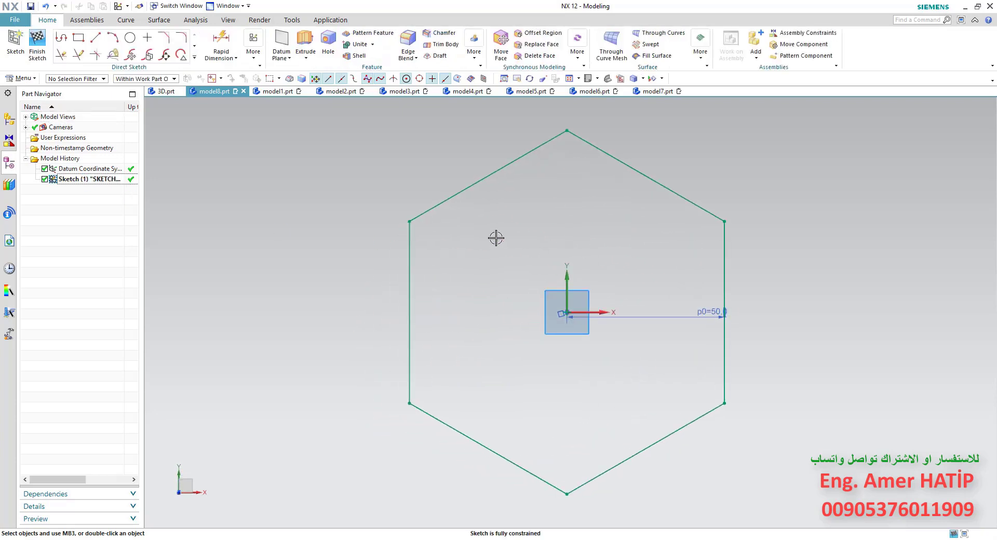
left_click(166, 90)
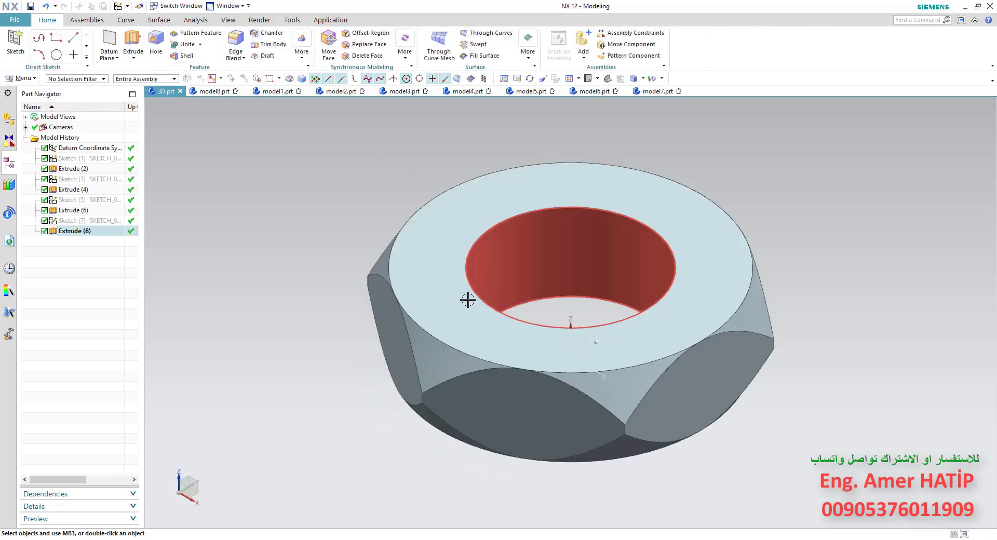
left_click(220, 92)
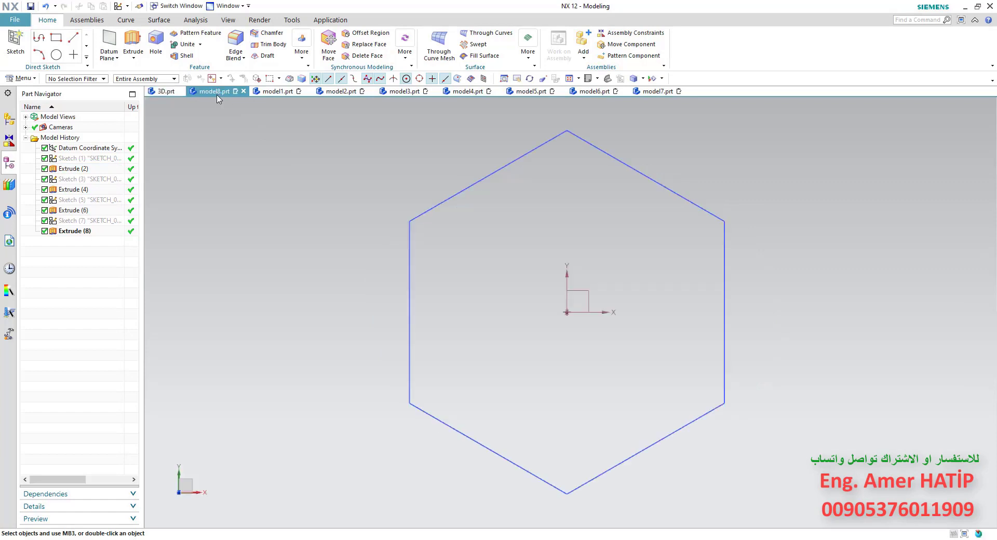
double_click(84, 179)
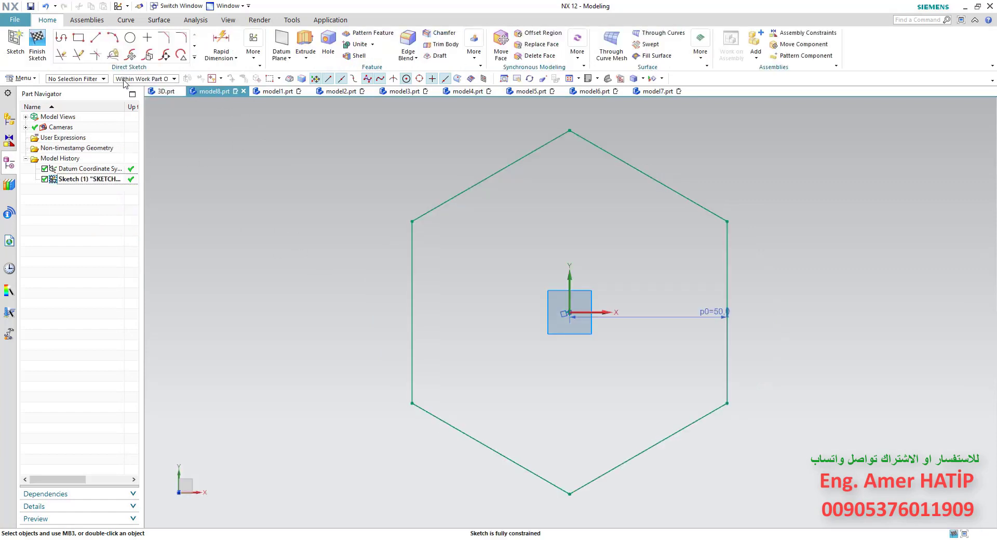
Step: Add a 50 mm diameter circle at the hexagon sketch's origin
left_click(130, 37)
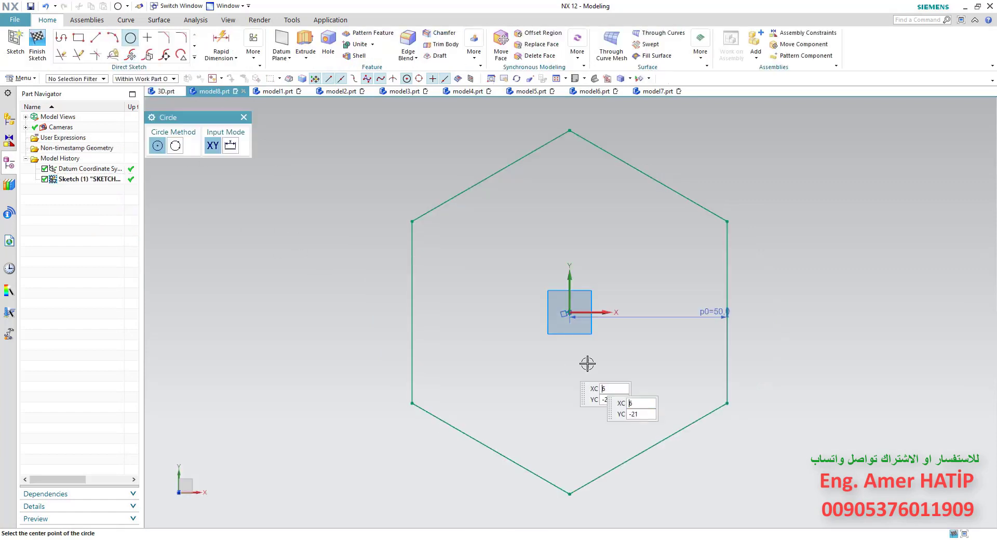
left_click(569, 311)
type("50")
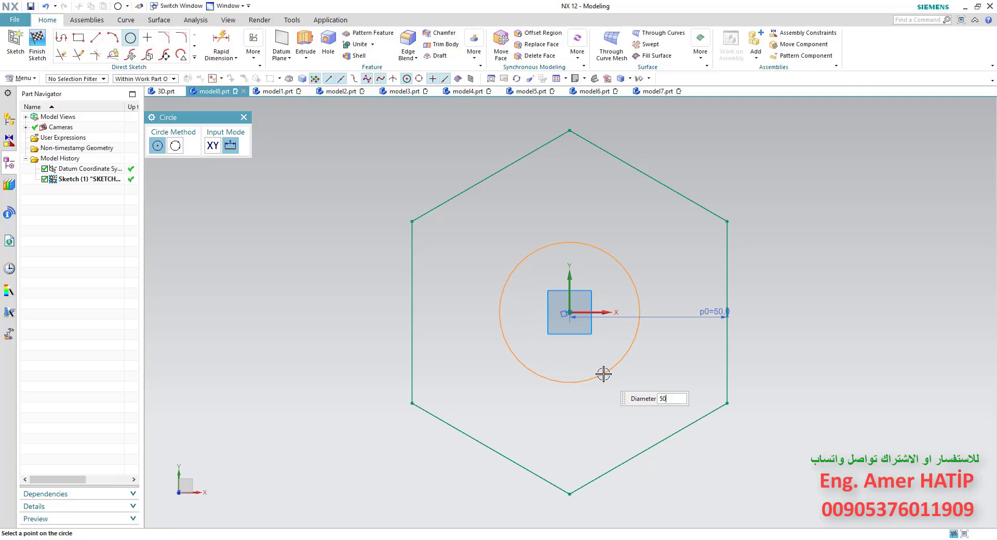
key("Return")
key("Escape")
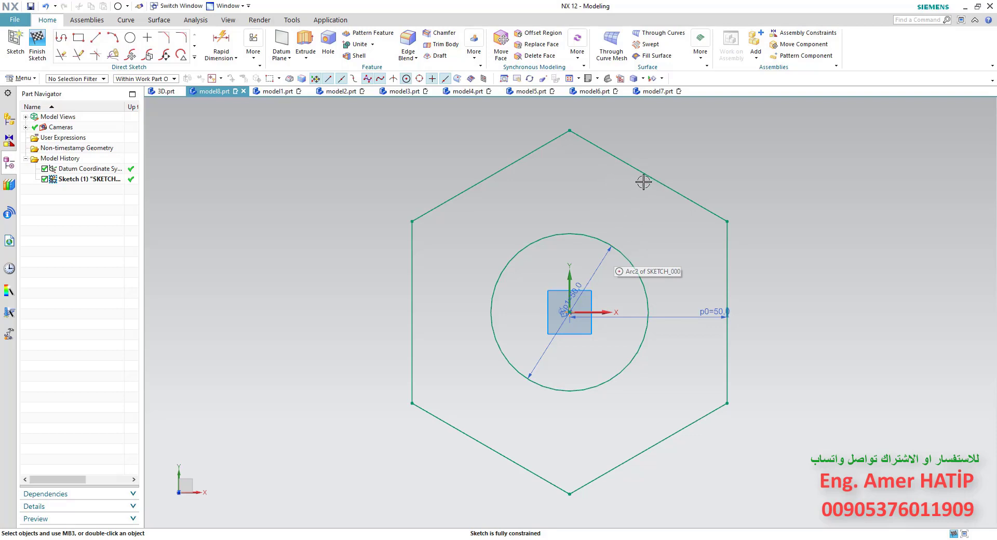
Step: Extrude the sketch symmetrically 15 mm into a hex body with a hole
left_click(305, 44)
middle_click_drag(372, 258, 378, 217)
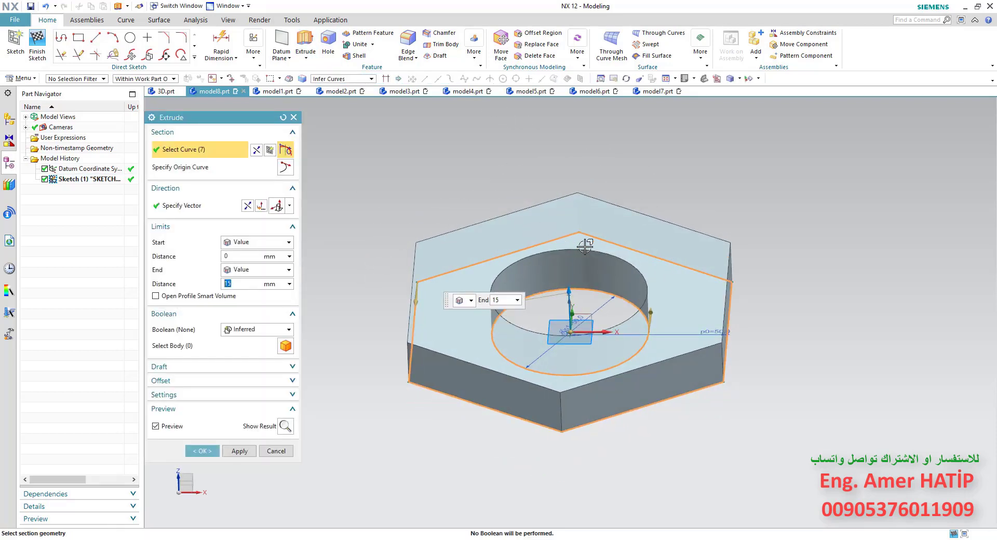
middle_click_drag(585, 245, 602, 249)
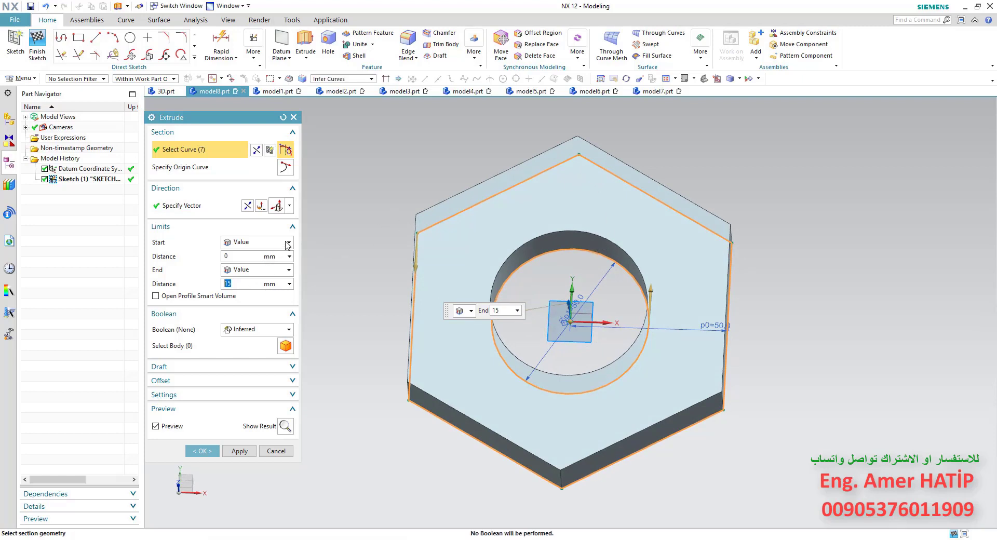
left_click(289, 269)
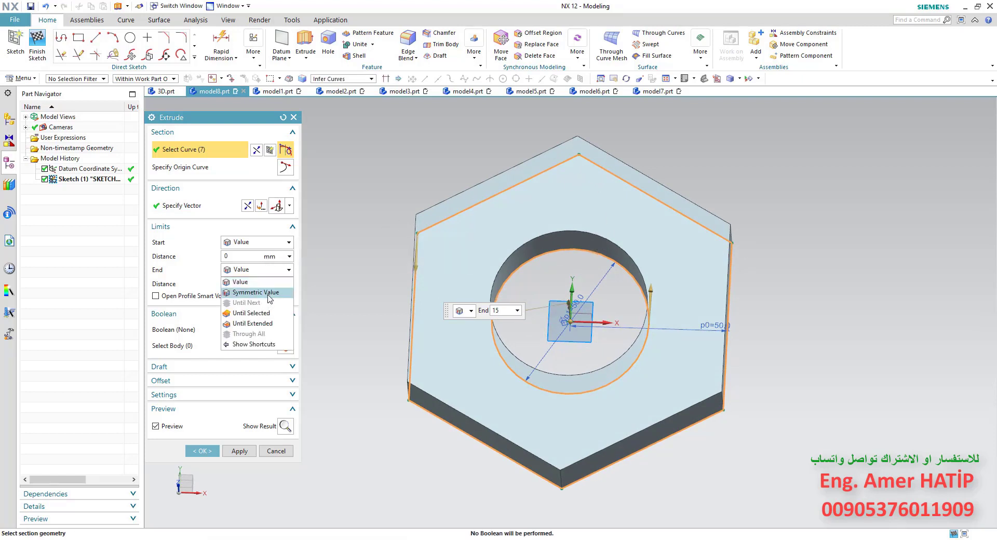
left_click(270, 293)
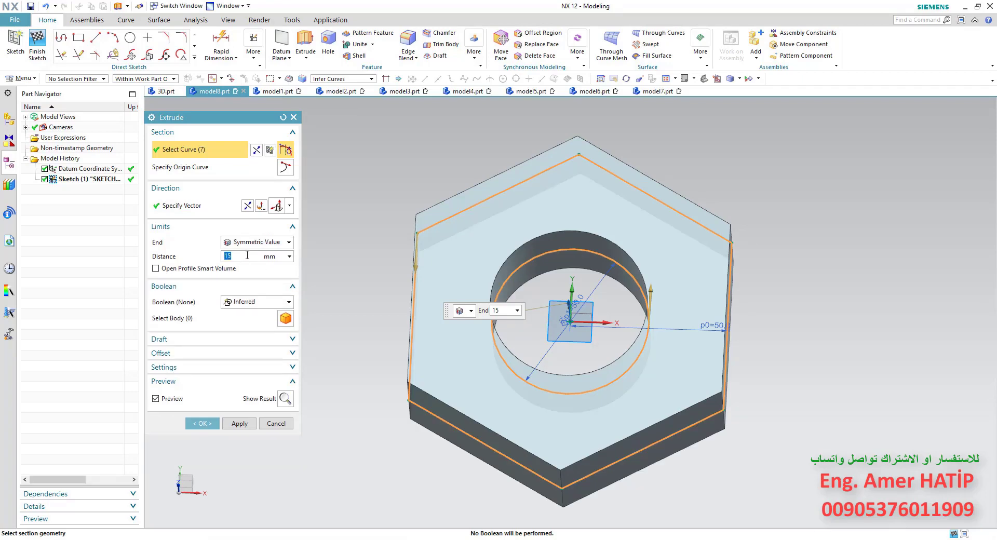
middle_click_drag(389, 324, 396, 271)
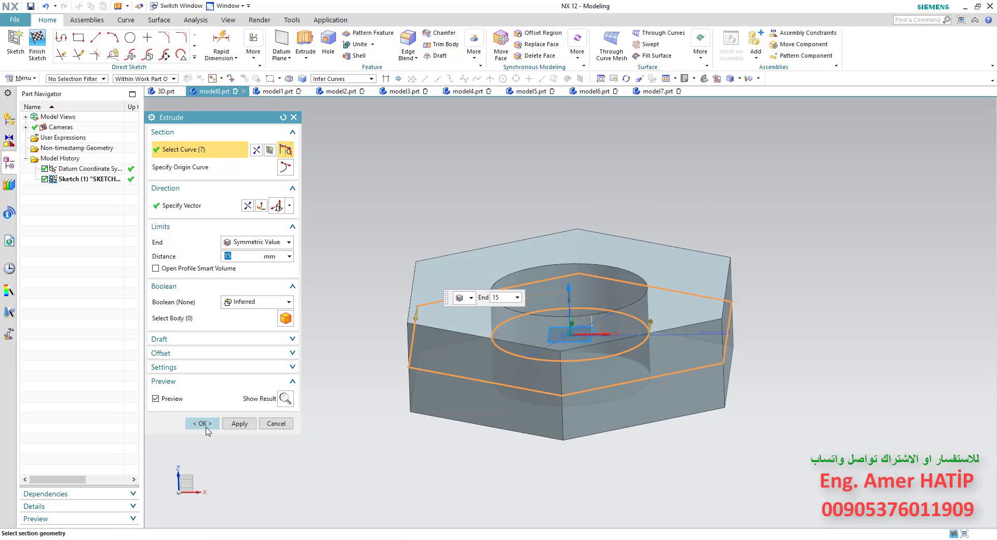
left_click(202, 423)
mouse_move(367, 379)
middle_mouse_down()
mouse_move(387, 335)
mouse_move(377, 339)
middle_mouse_up()
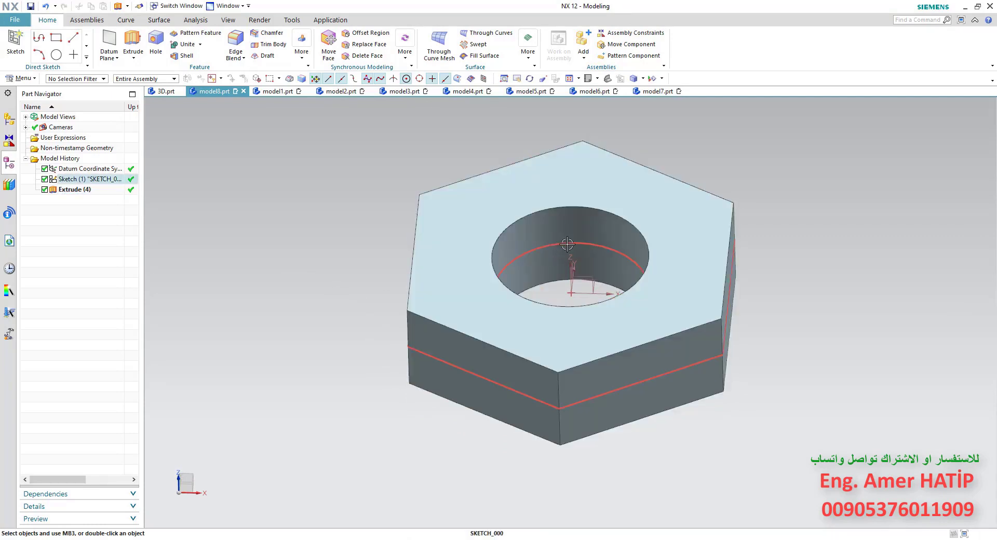
Step: Orbit the nut and compare it with the 3D.prt reference part
middle_click_drag(568, 248, 574, 272)
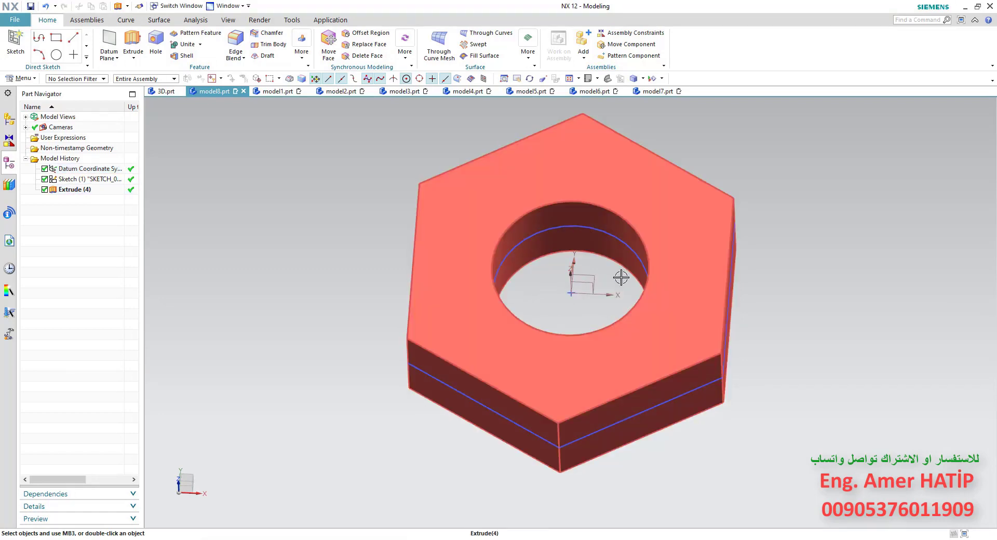
middle_click_drag(621, 278, 459, 260)
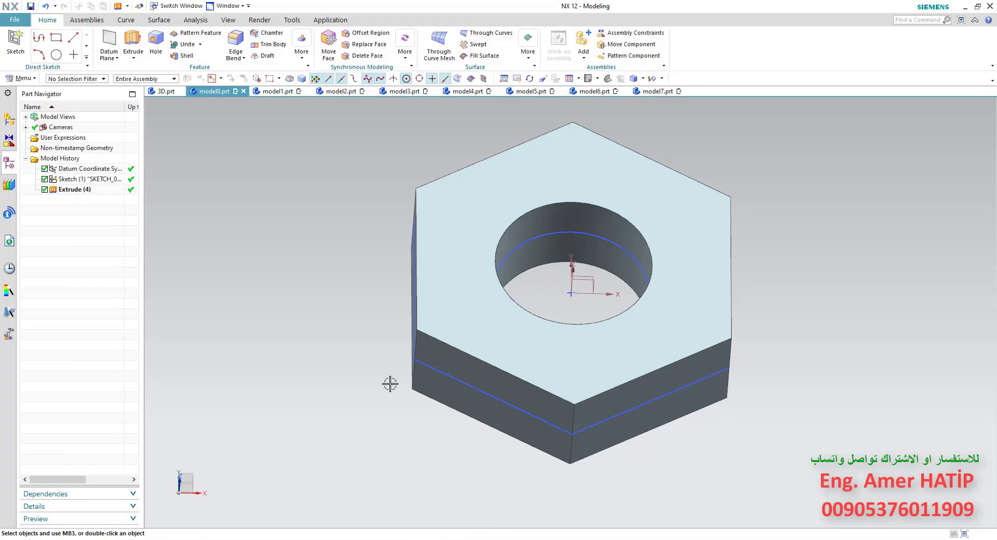
left_click(166, 93)
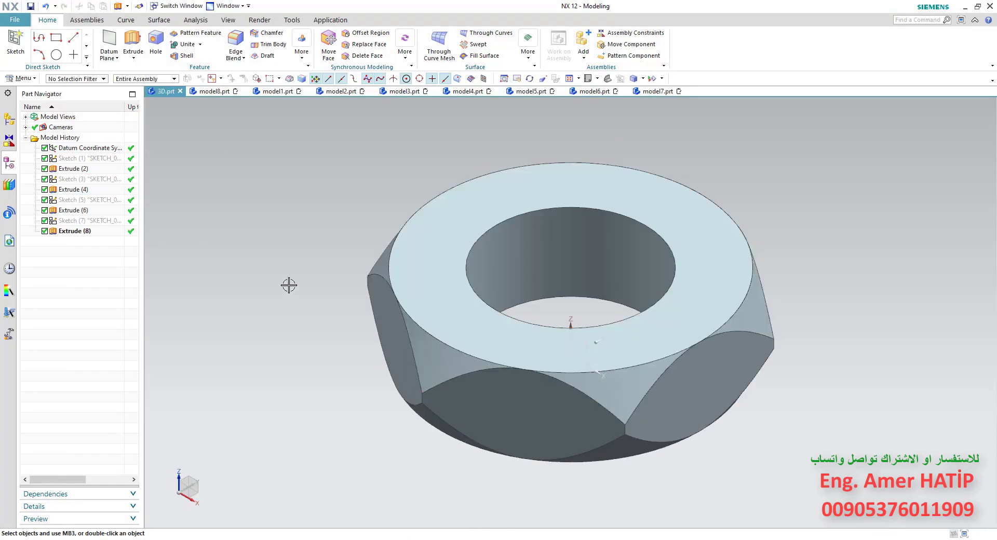
left_click(216, 92)
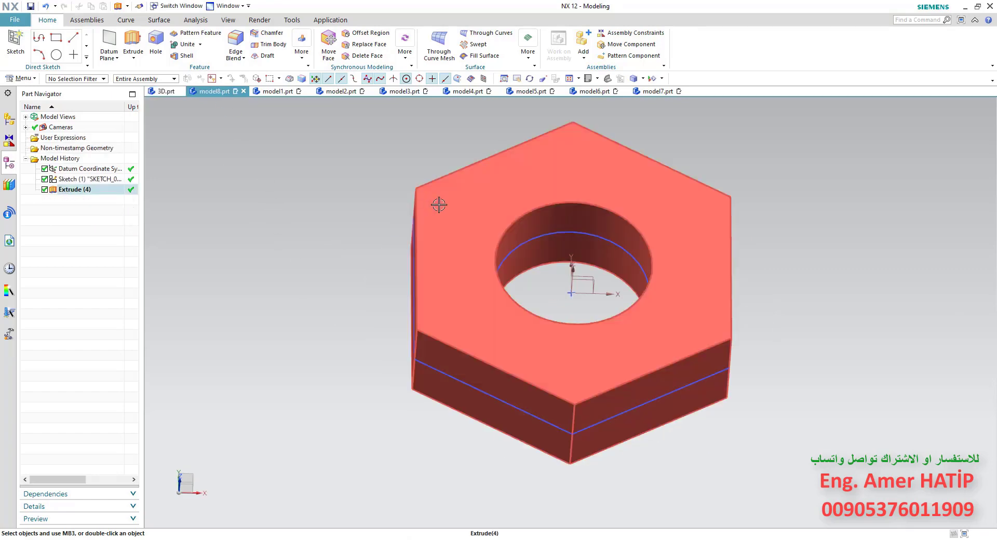
Step: Sketch a circle on the top face, centred on the hole and tangent to the hex flats
left_click(15, 41)
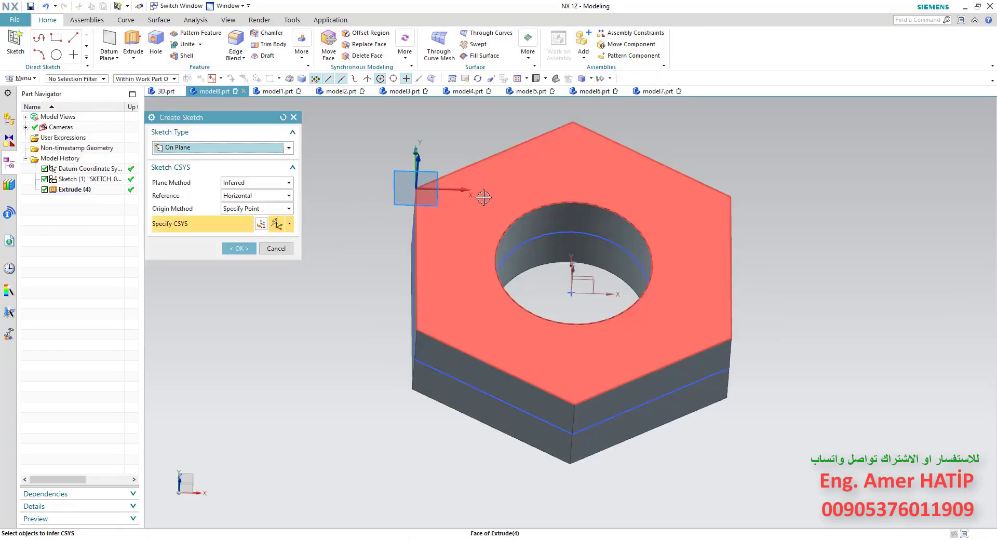
left_click(488, 203)
middle_click(488, 204)
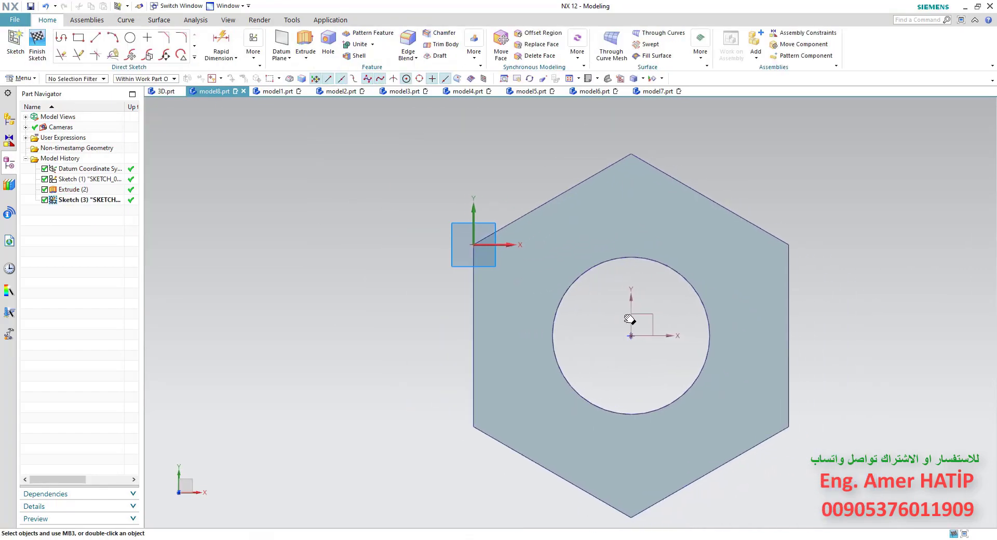
left_click(130, 37)
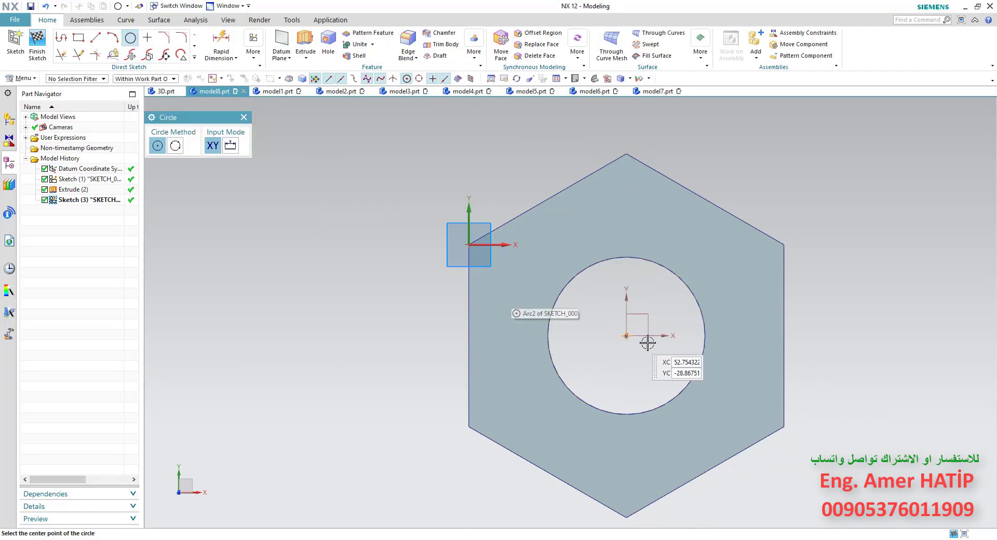
left_click(626, 336)
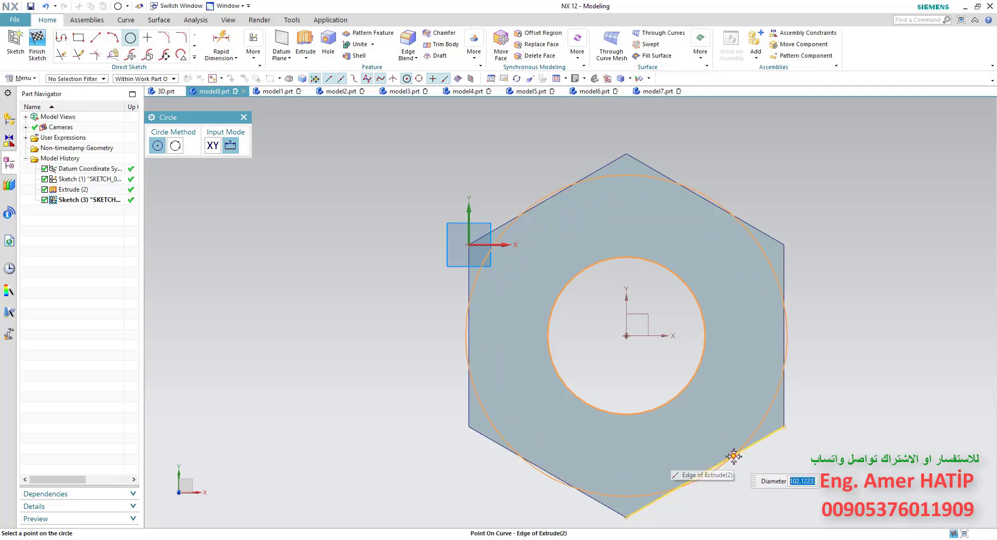
left_click(727, 452)
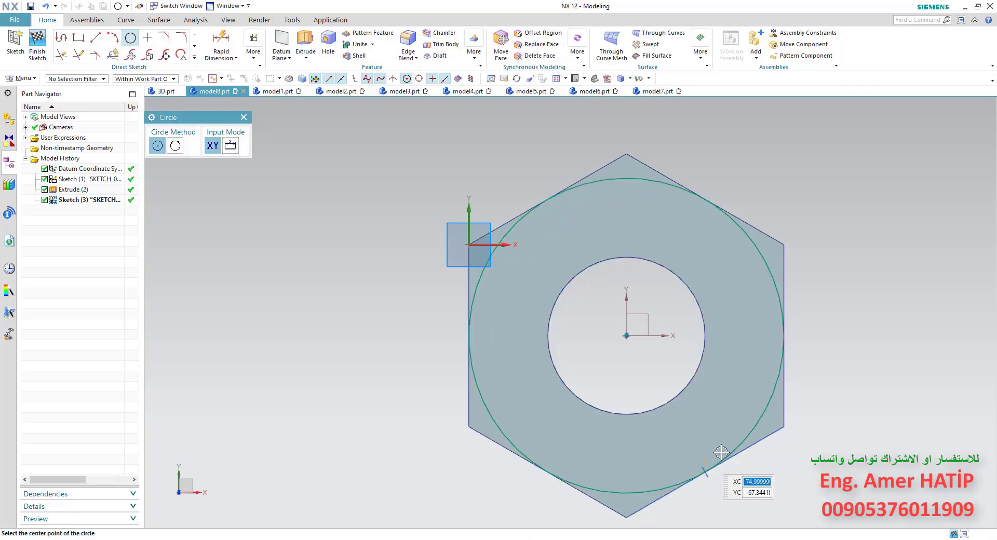
key("Escape")
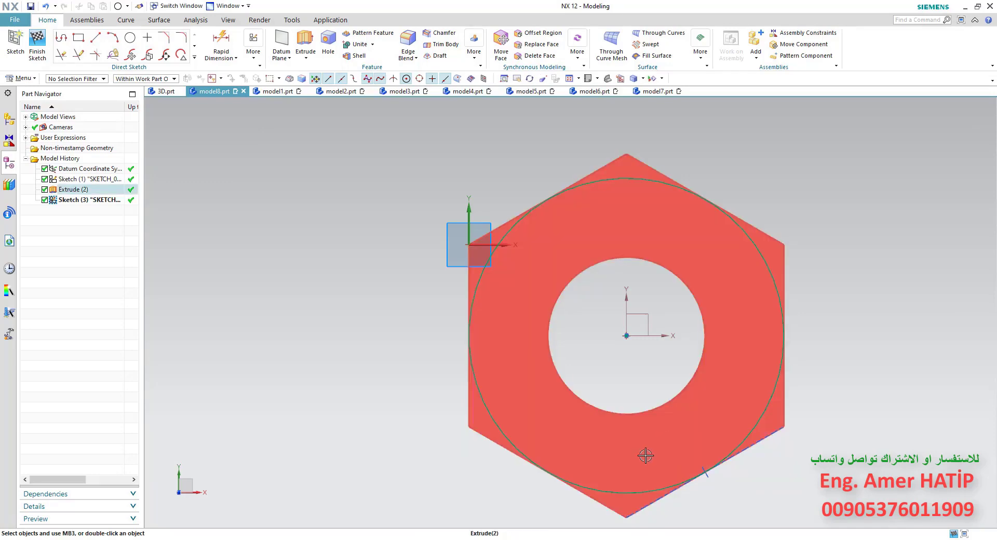
middle_click_drag(645, 455, 606, 380)
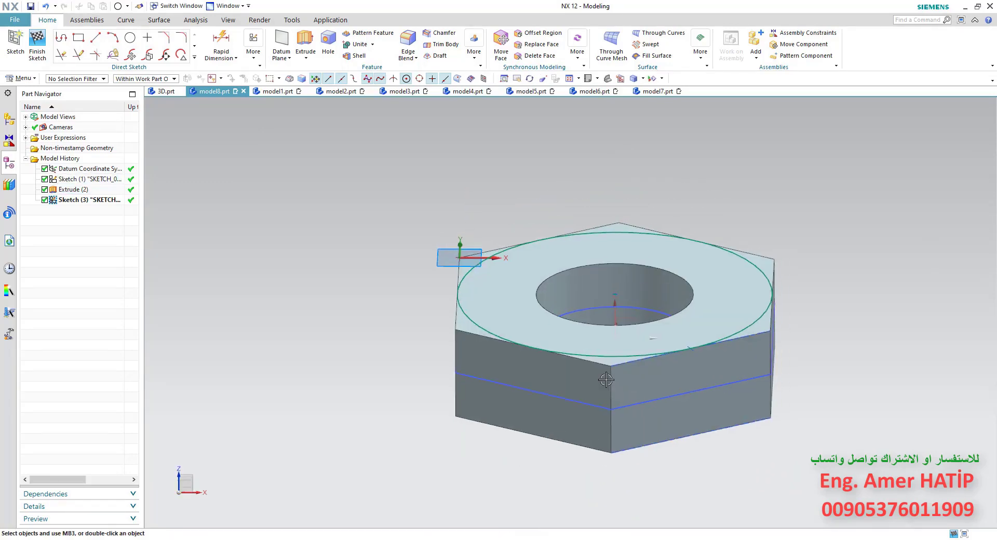
Step: Extrude the circle downward Through All with Intersect and preview the round ring result
left_click(306, 41)
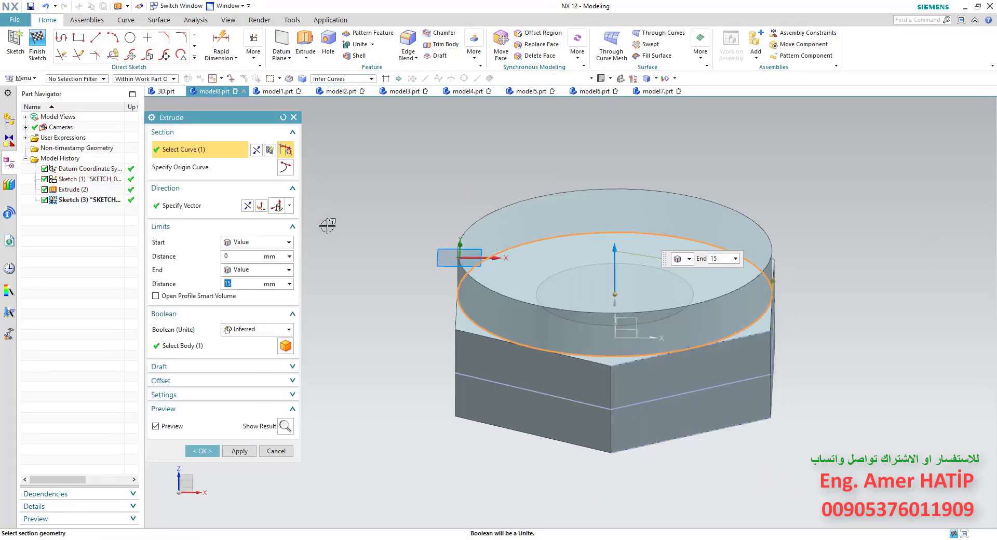
left_click(247, 208)
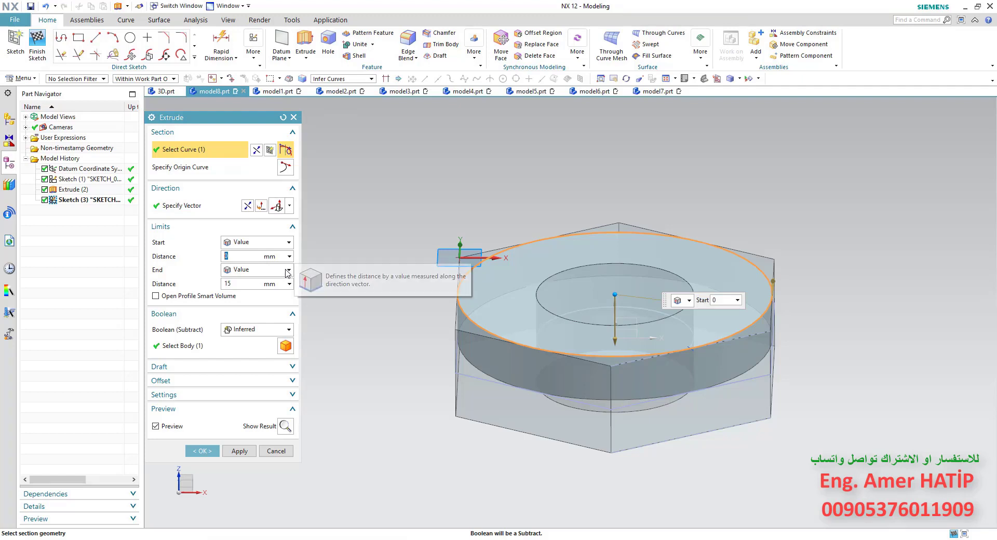
left_click(287, 271)
left_click(244, 331)
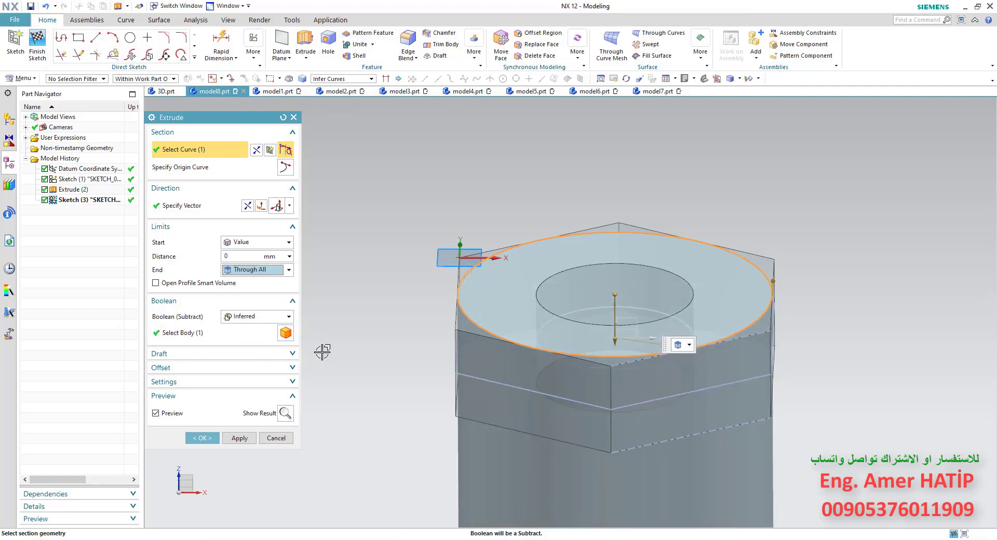
left_click(289, 317)
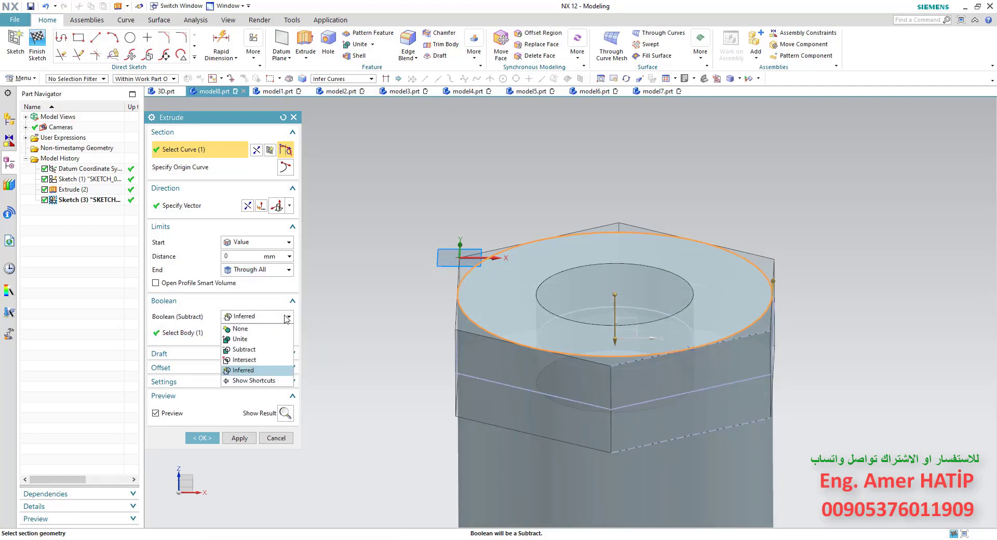
left_click(256, 360)
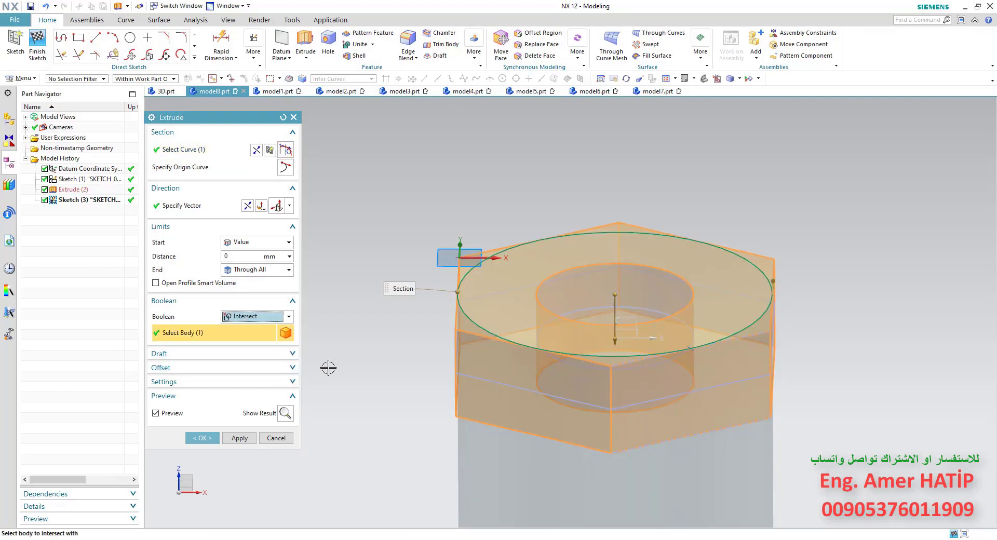
left_click(285, 413)
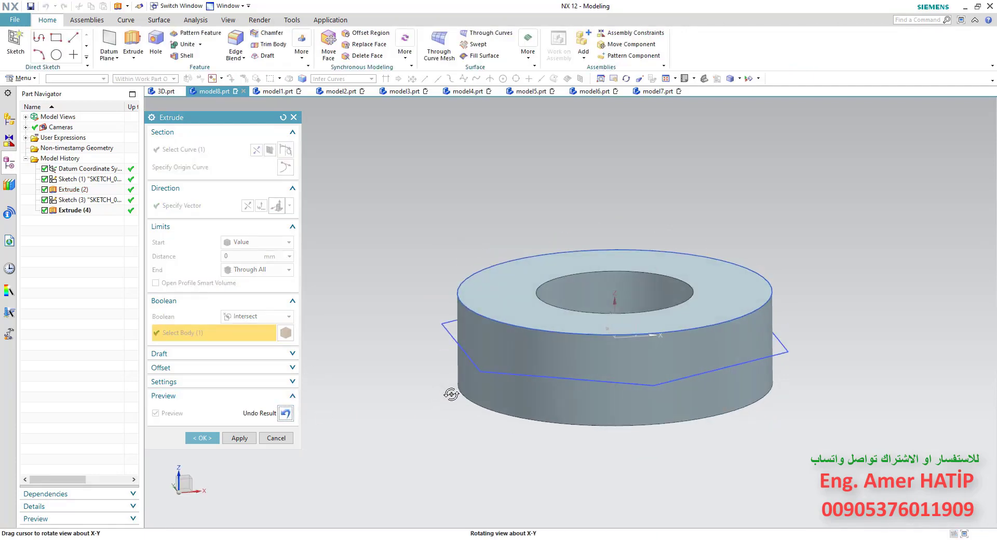
Step: Inspect the intersected ring, revert to the editable preview, and orbit to a near-front view
middle_click_drag(442, 403, 450, 410)
left_click(286, 414)
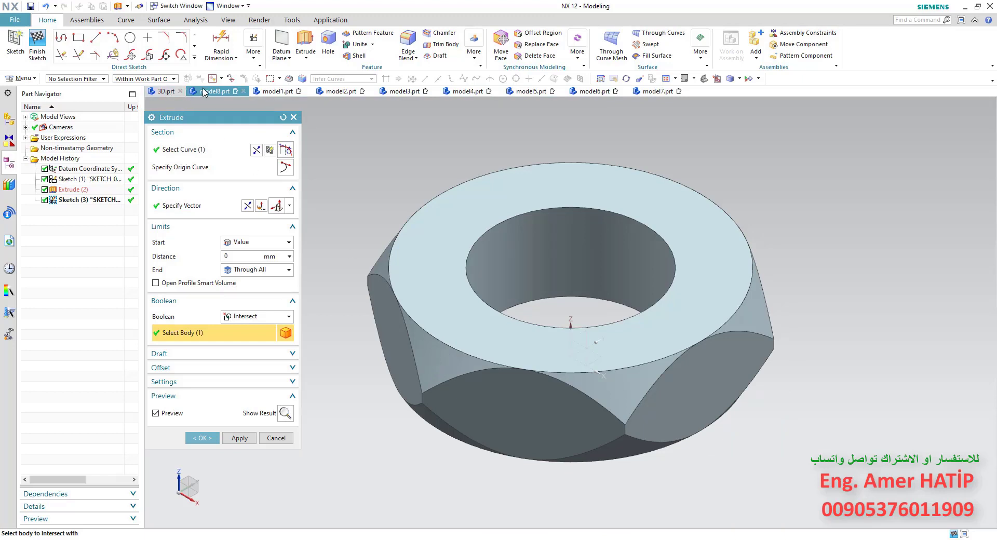
middle_click_drag(430, 318, 427, 313)
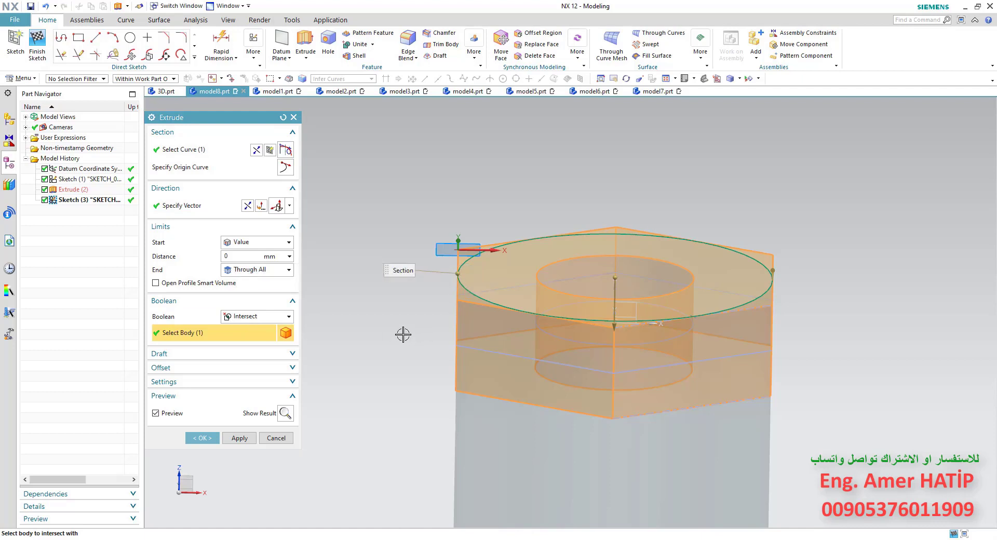
Step: Give the intersect extrusion a From Start Limit draft of -30°
left_click(293, 355)
left_click(288, 369)
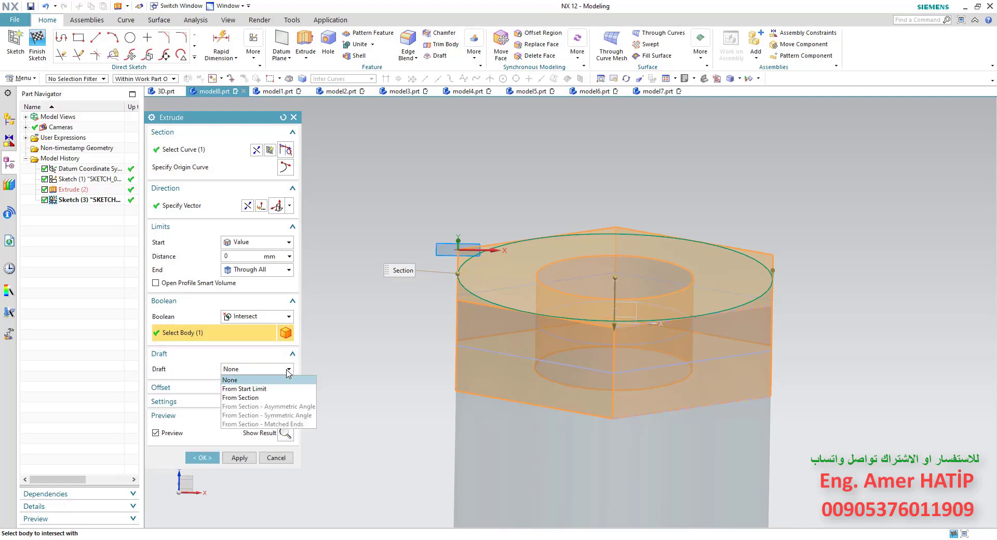
left_click(266, 389)
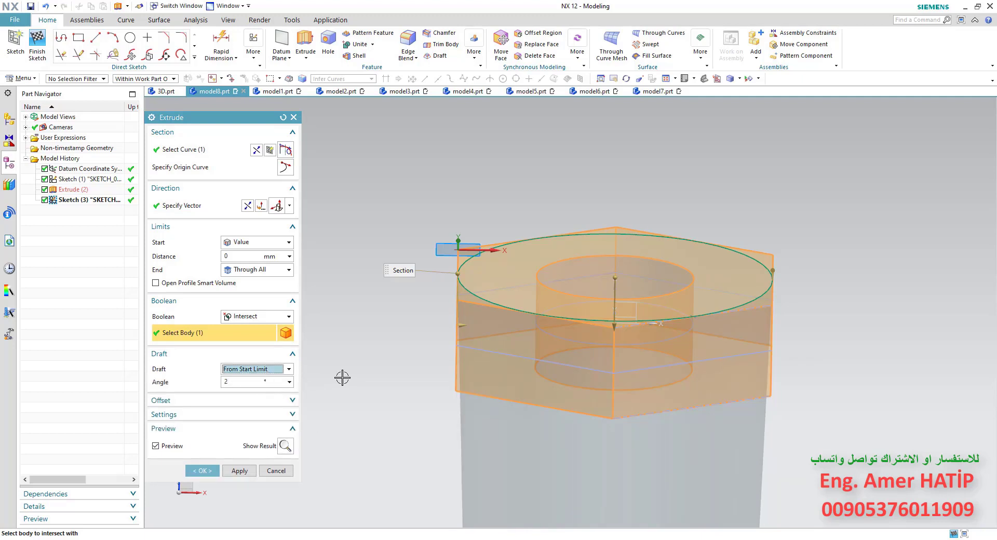
left_click(246, 382)
type("-30")
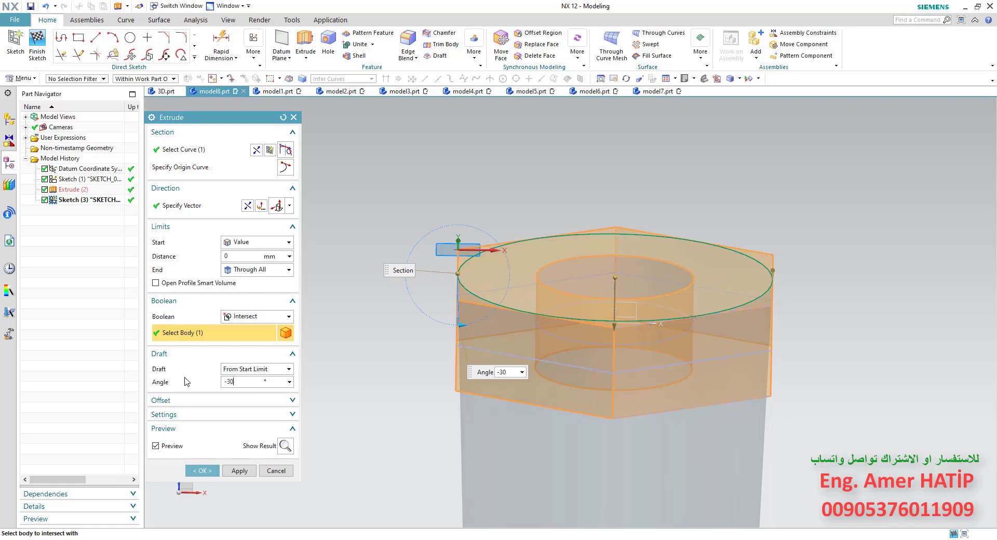
key("Return")
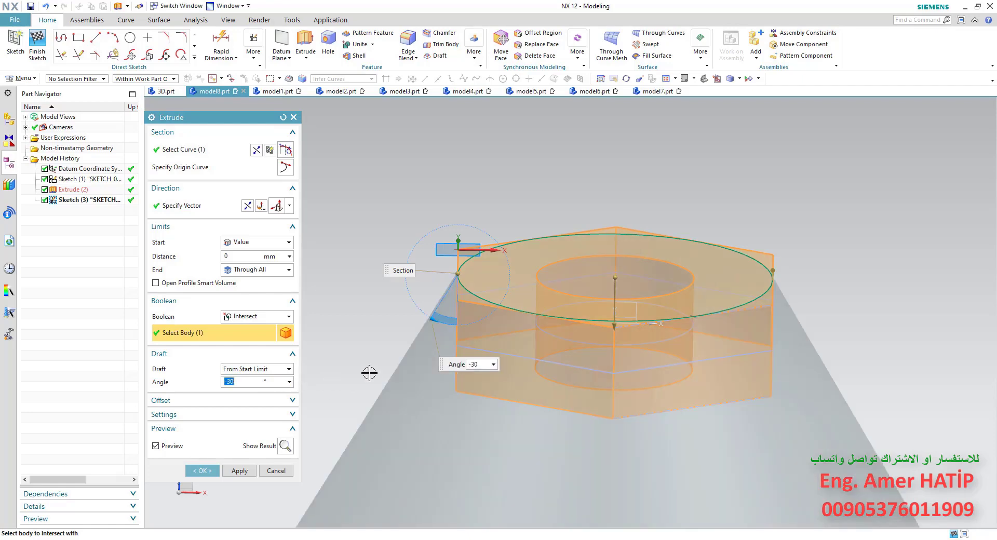
Step: Preview the chamfered corners from several angles and apply the extrusion as Extrude (4)
middle_click_drag(370, 373, 383, 361)
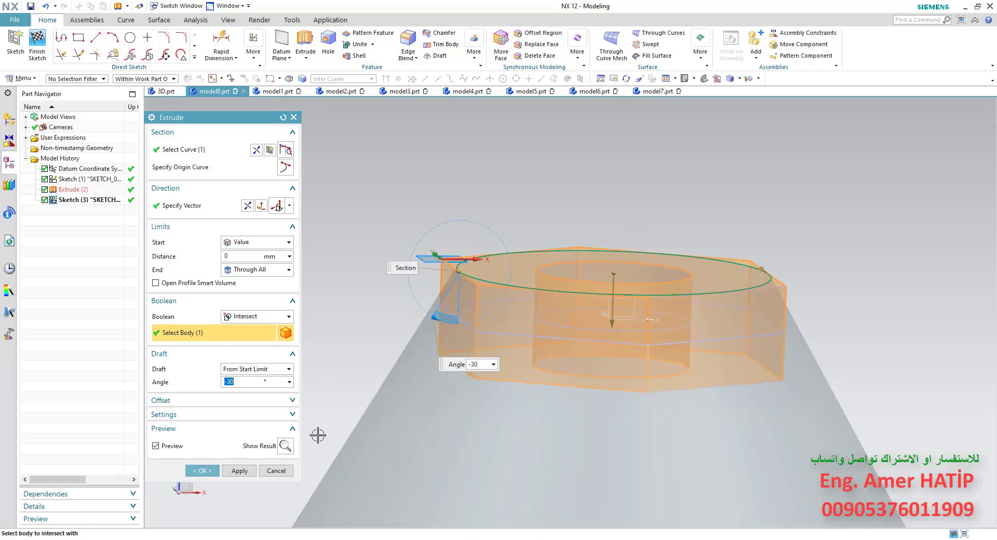
left_click(285, 445)
middle_click_drag(403, 416, 423, 410)
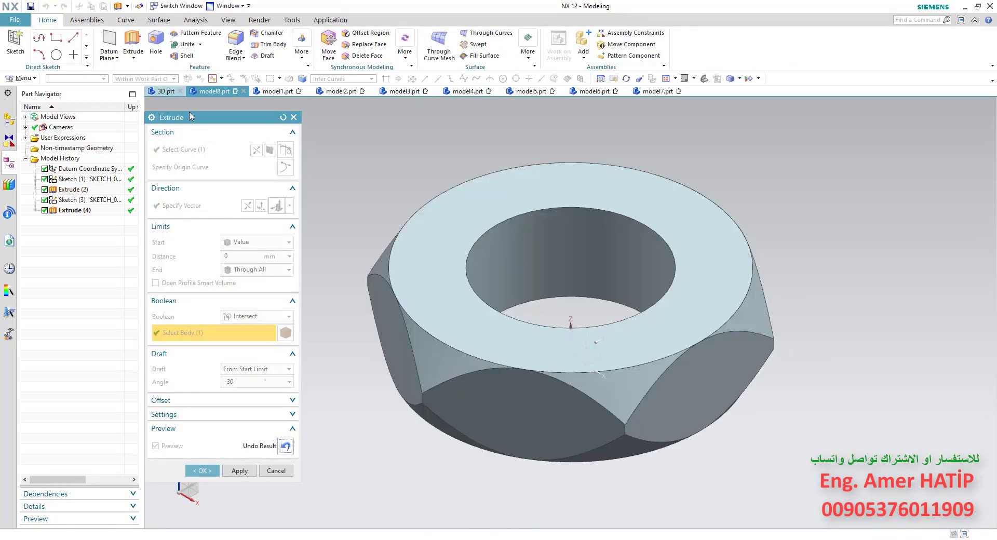
key("Home")
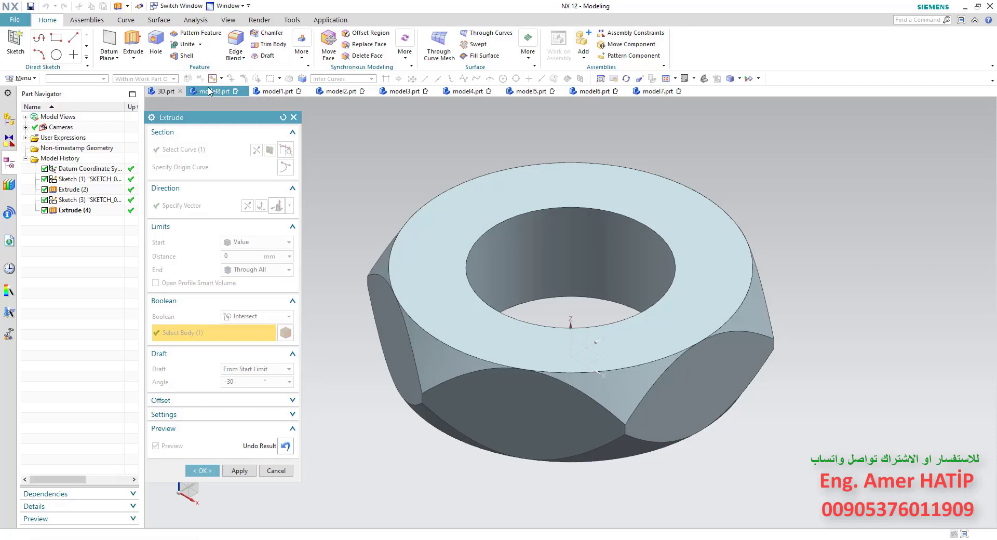
key("End")
middle_click_drag(477, 304, 479, 310)
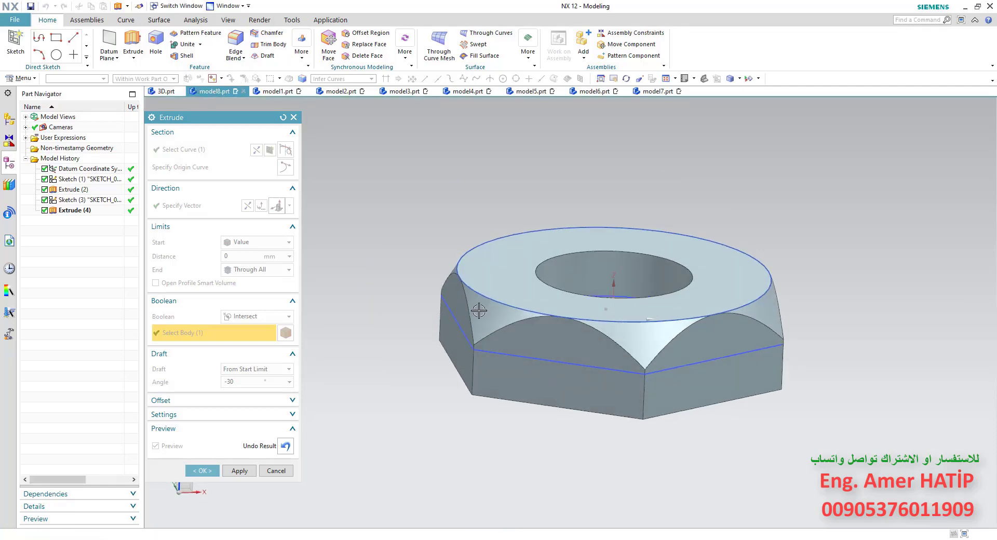
left_click(285, 446)
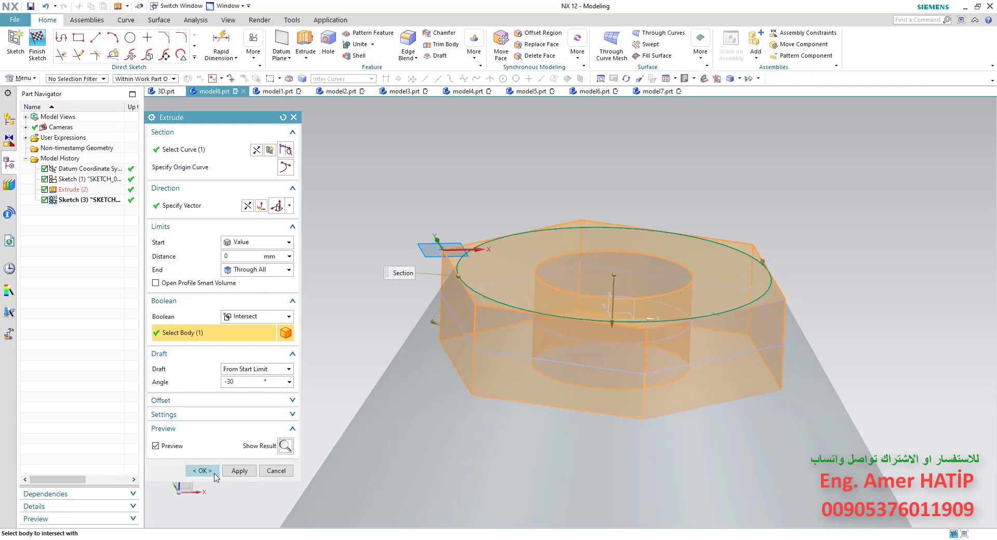
left_click(202, 471)
Step: Start a new sketch on the nut's bottom hex face
middle_click_drag(411, 452, 414, 407)
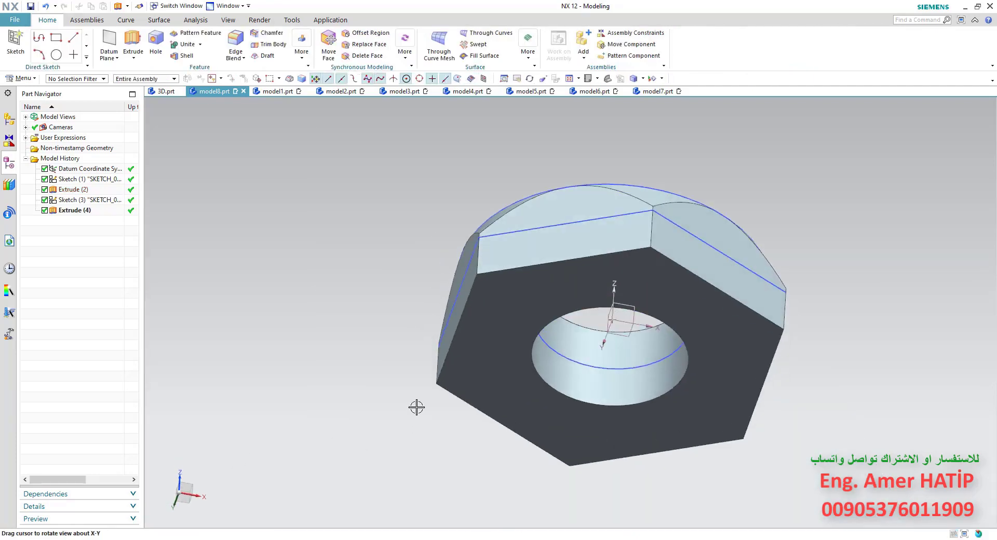
mouse_move(494, 285)
middle_mouse_down()
mouse_move(509, 310)
mouse_move(577, 317)
mouse_move(518, 318)
mouse_move(581, 226)
middle_mouse_up()
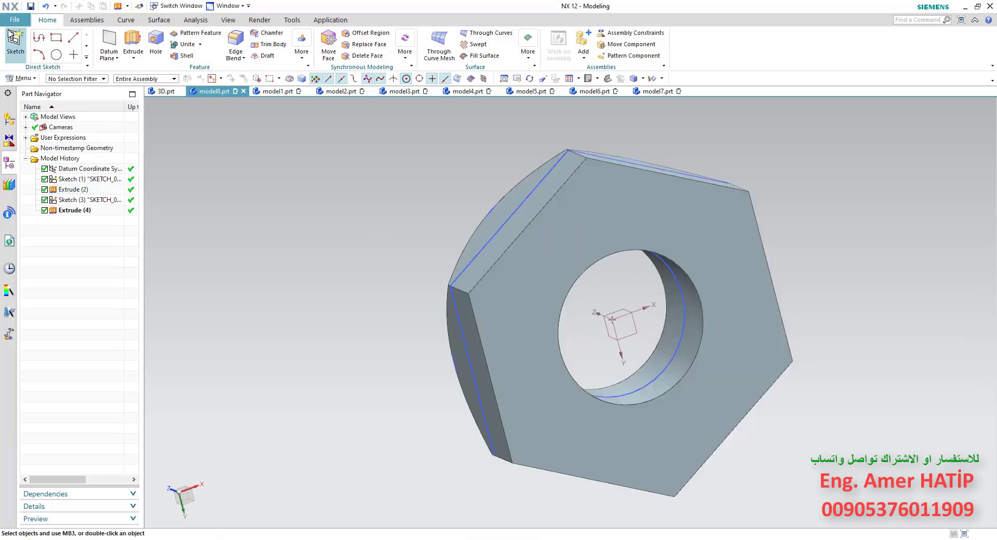
left_click(16, 42)
left_click(595, 208)
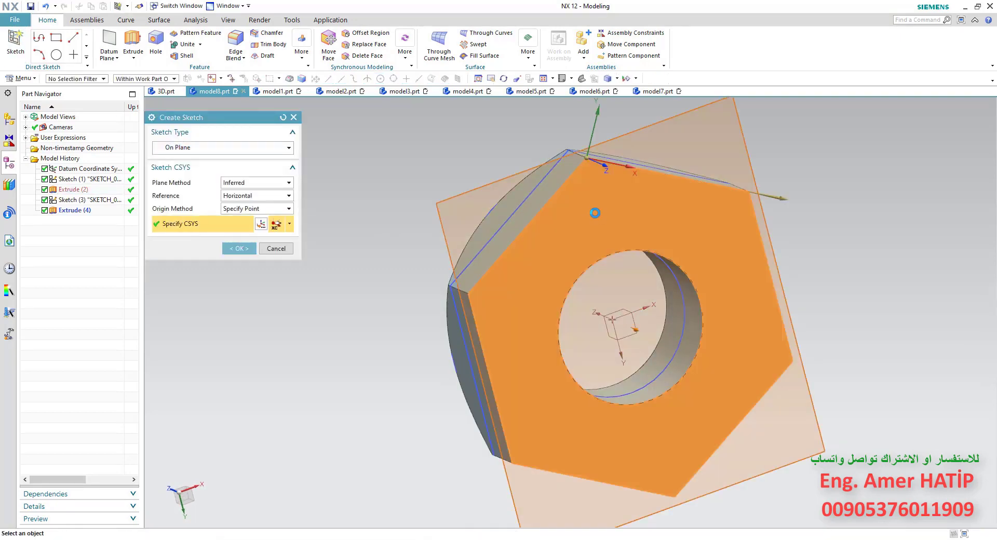
middle_click(582, 244)
middle_click_drag(556, 275, 646, 207)
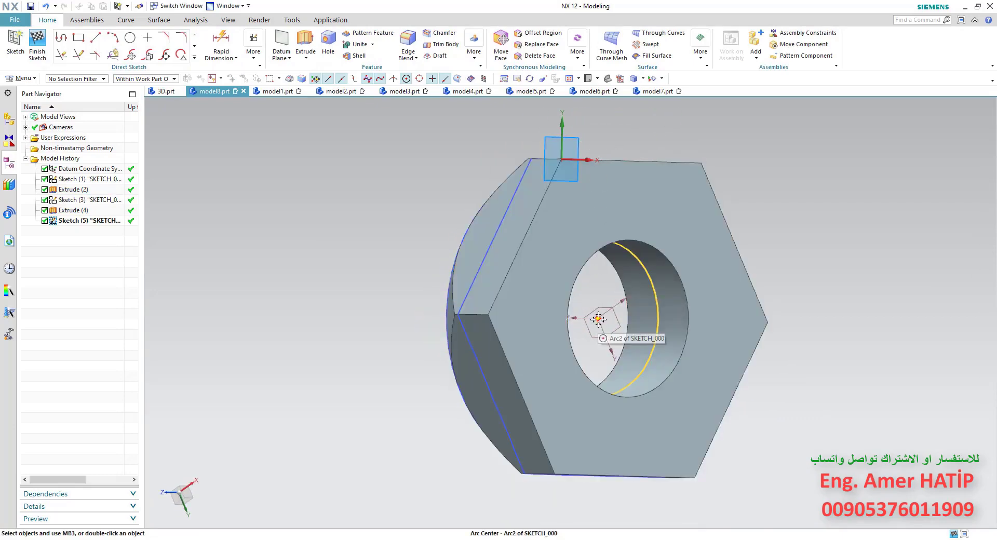
mouse_move(598, 318)
middle_mouse_down()
mouse_move(568, 205)
mouse_move(609, 216)
middle_mouse_up()
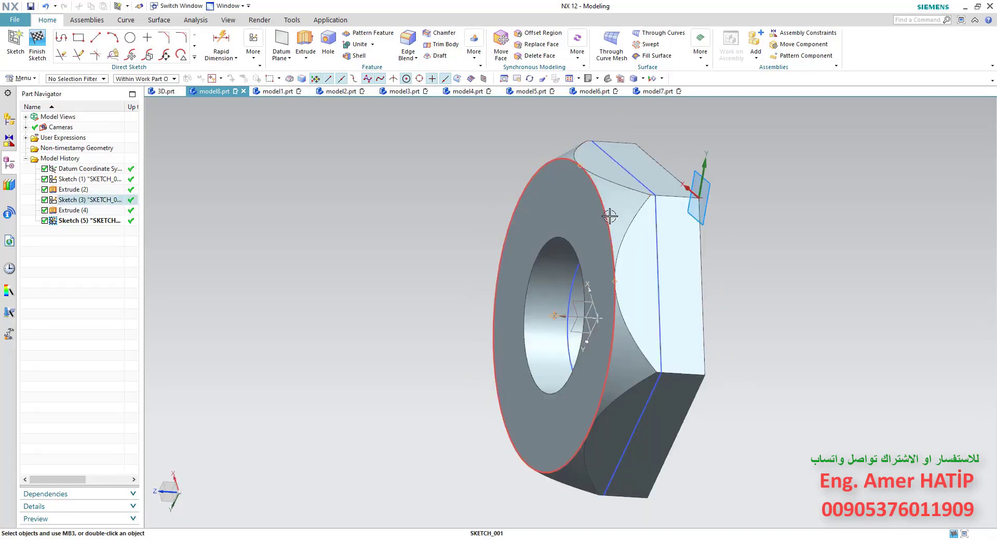
middle_click_drag(607, 216, 570, 216)
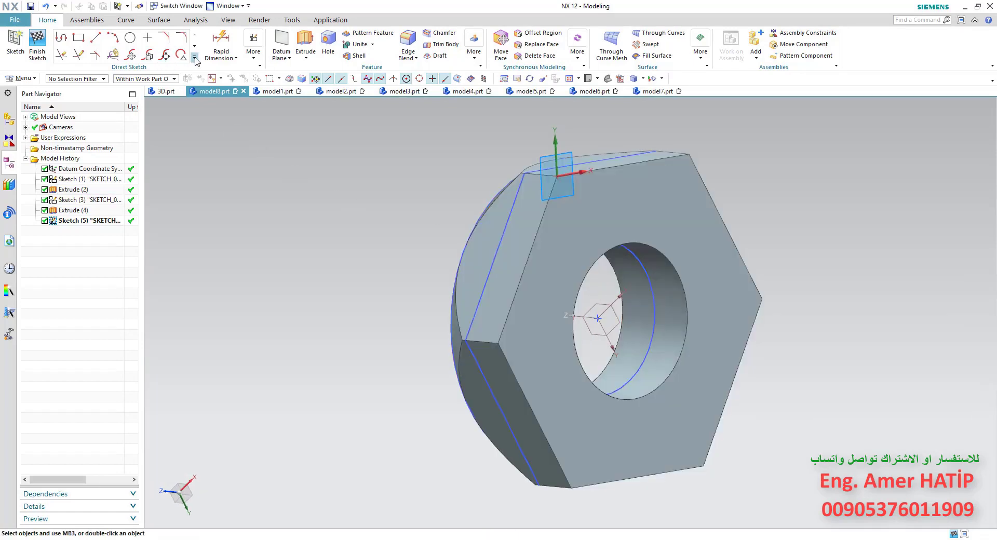
Step: Project the circular edge into the bottom-face sketch as a circle
left_click(194, 58)
left_click(114, 139)
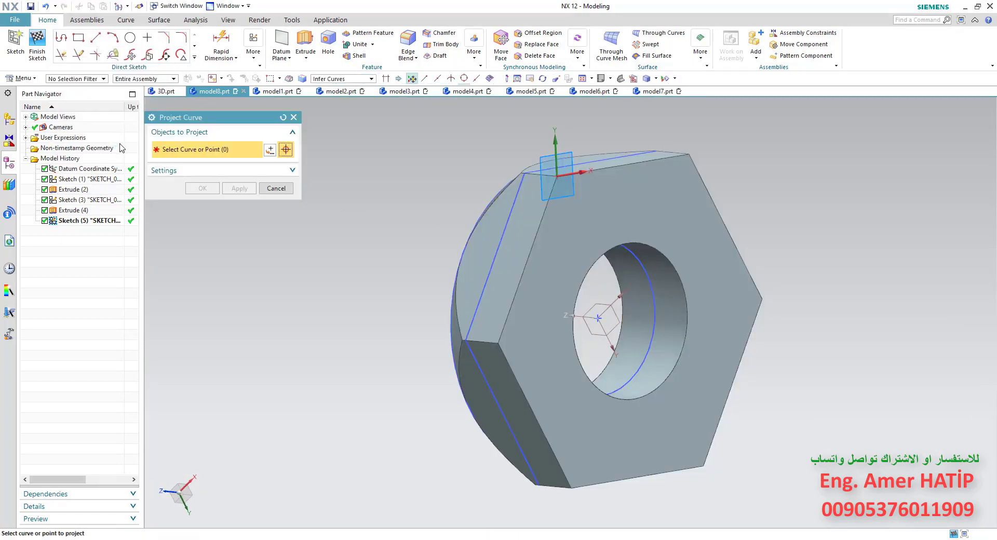
middle_click_drag(466, 291, 506, 301)
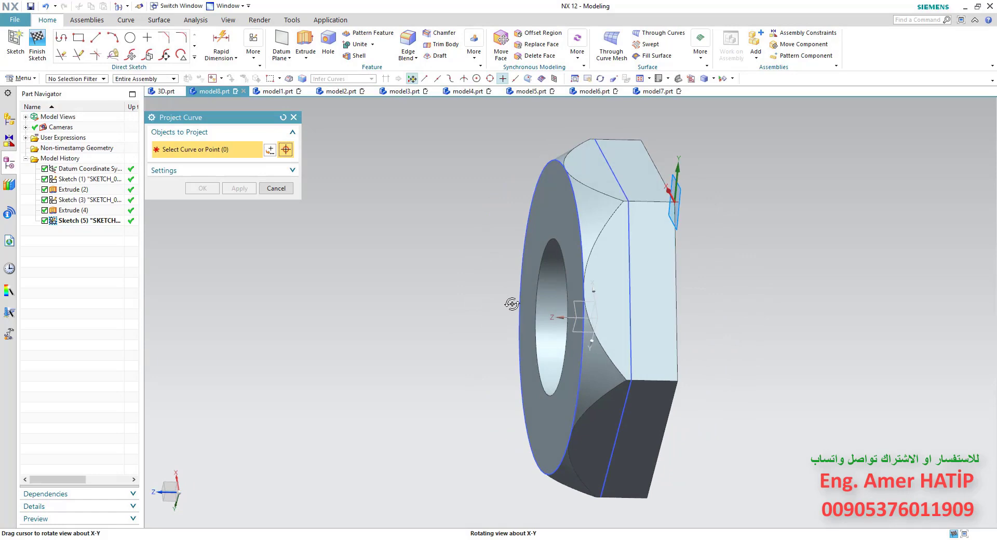
left_click(580, 224)
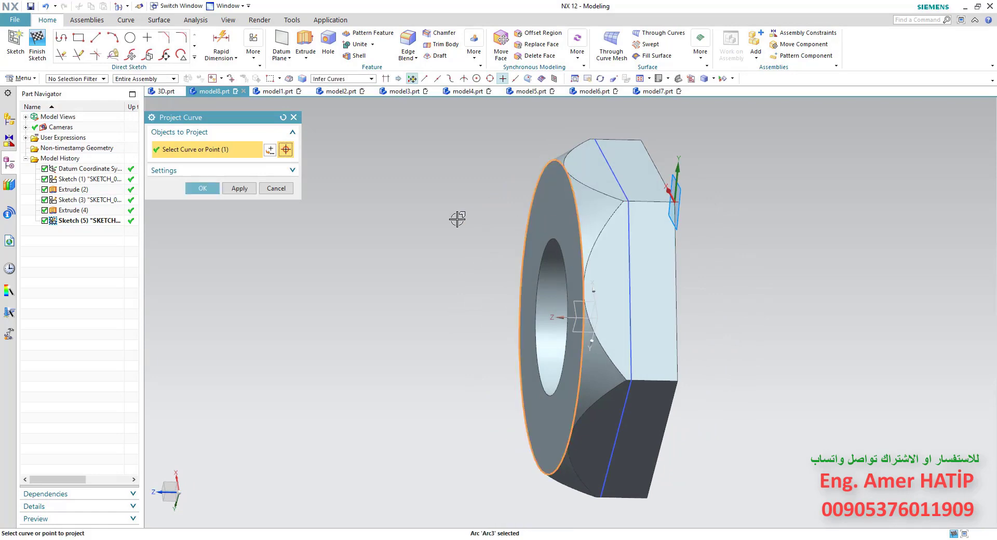
middle_click(479, 252)
mouse_move(479, 252)
middle_mouse_down()
mouse_move(438, 233)
mouse_move(397, 233)
middle_mouse_up()
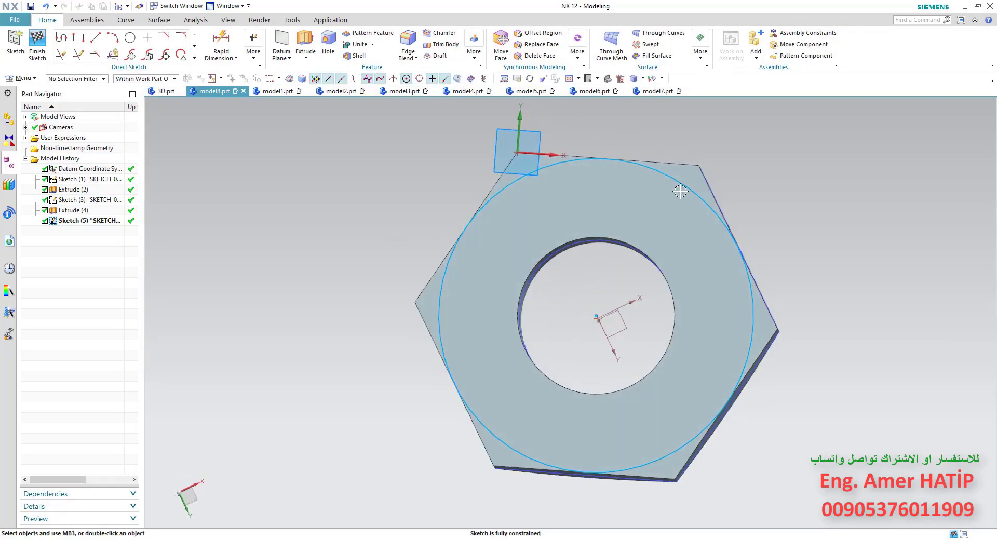
middle_click_drag(637, 218, 644, 216)
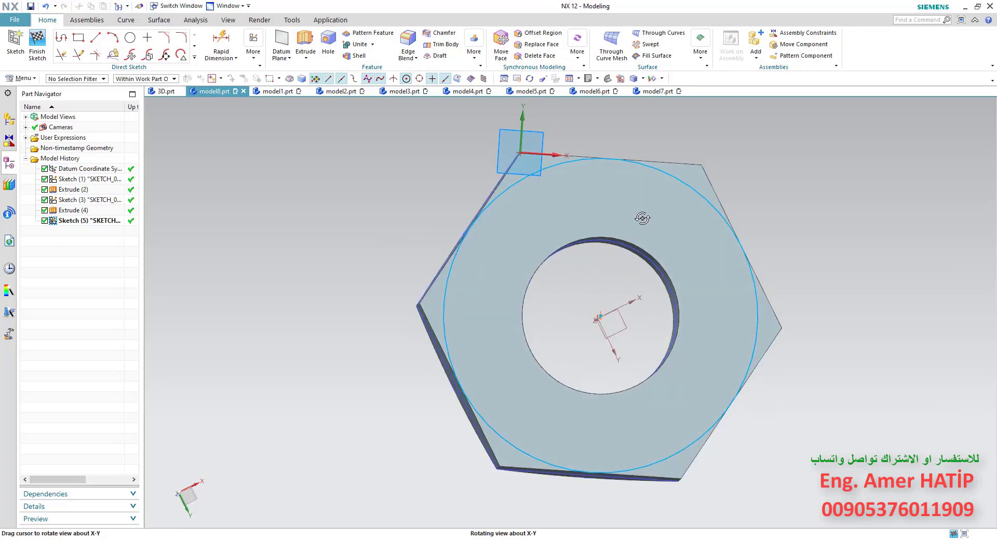
left_click(305, 42)
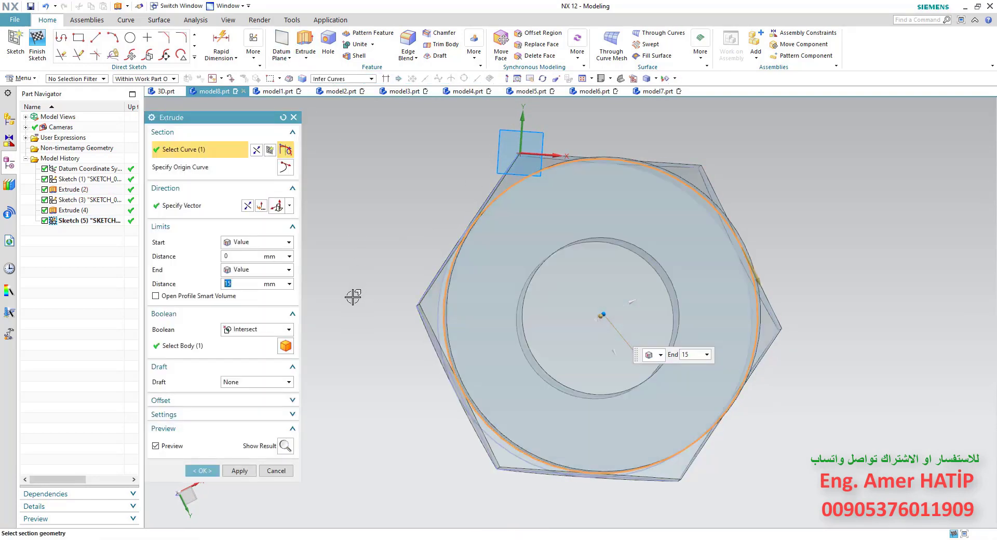
Step: Reverse the extrusion, set End to Through All, and preview the intersected result
mouse_move(369, 271)
middle_mouse_down()
mouse_move(398, 254)
mouse_move(405, 220)
middle_mouse_up()
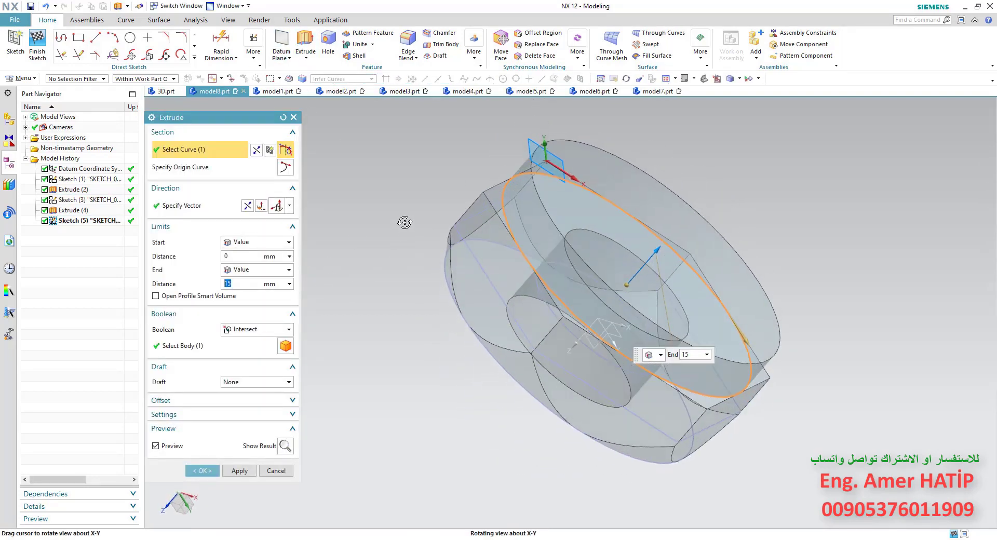
left_click(248, 206)
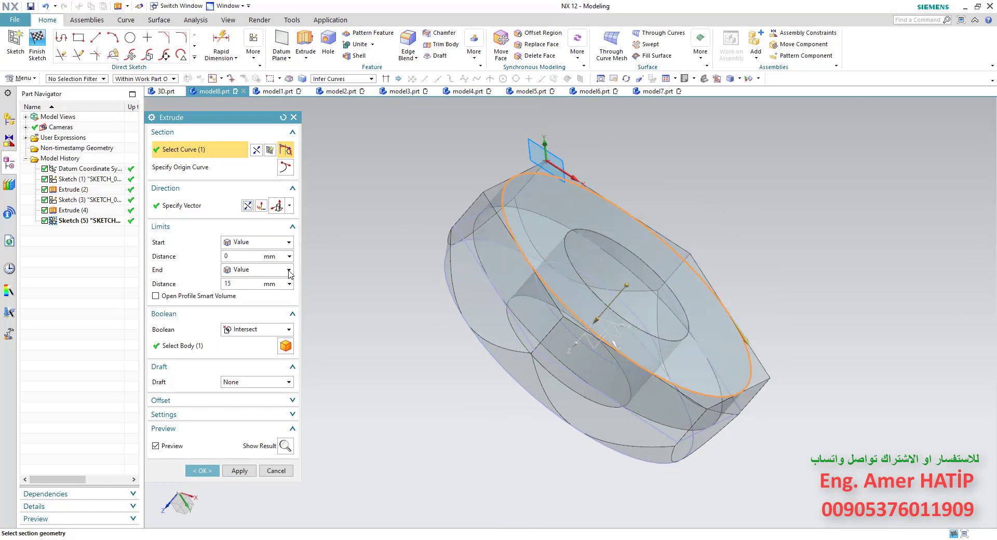
left_click(289, 271)
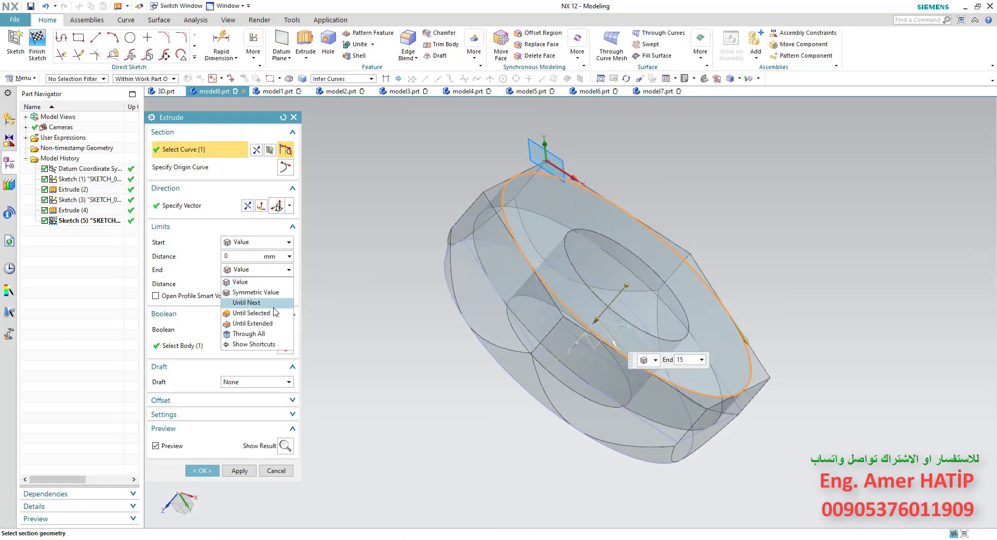
left_click(261, 338)
mouse_move(382, 308)
middle_mouse_down()
mouse_move(385, 329)
mouse_move(334, 353)
middle_mouse_up()
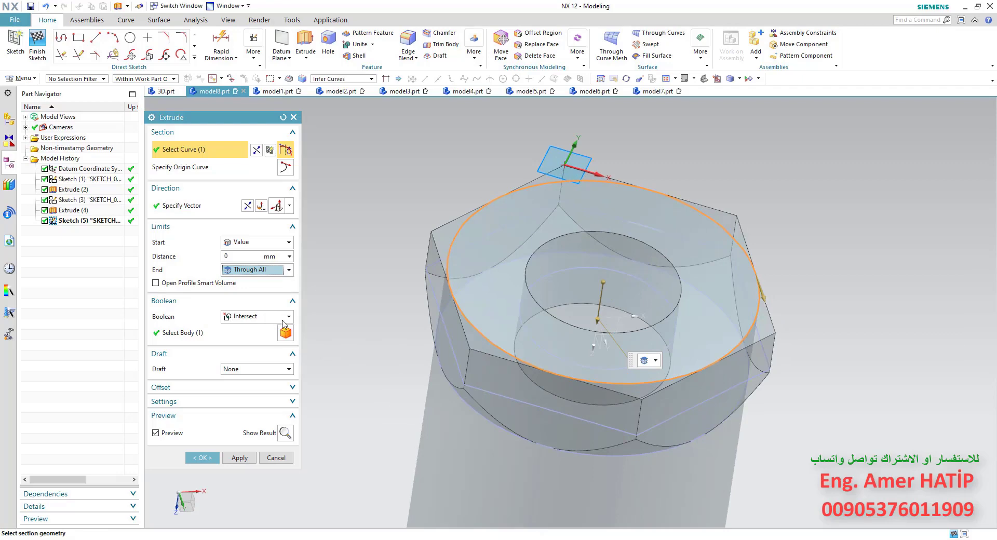
middle_click_drag(369, 345, 385, 333)
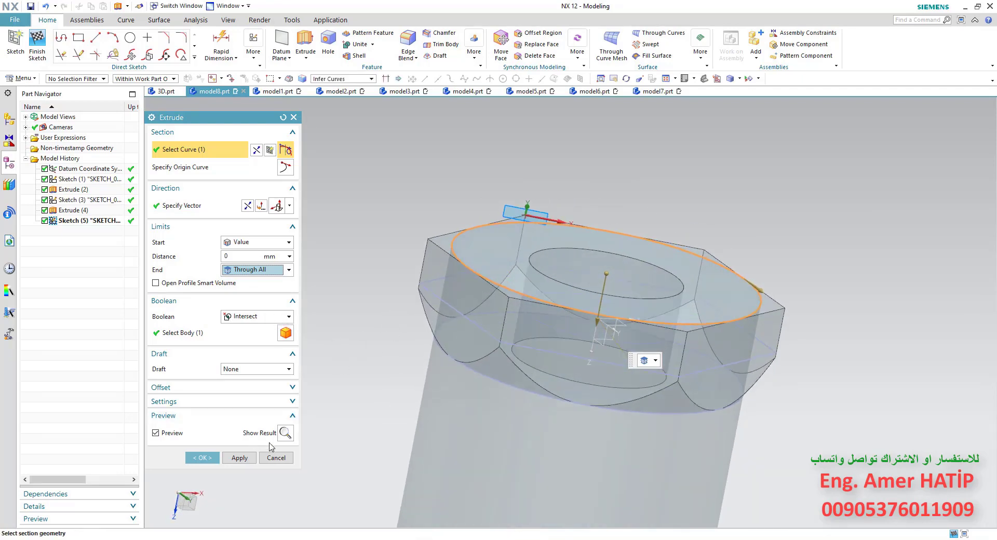
left_click(285, 432)
mouse_move(397, 391)
middle_mouse_down()
mouse_move(407, 349)
mouse_move(385, 398)
middle_mouse_up()
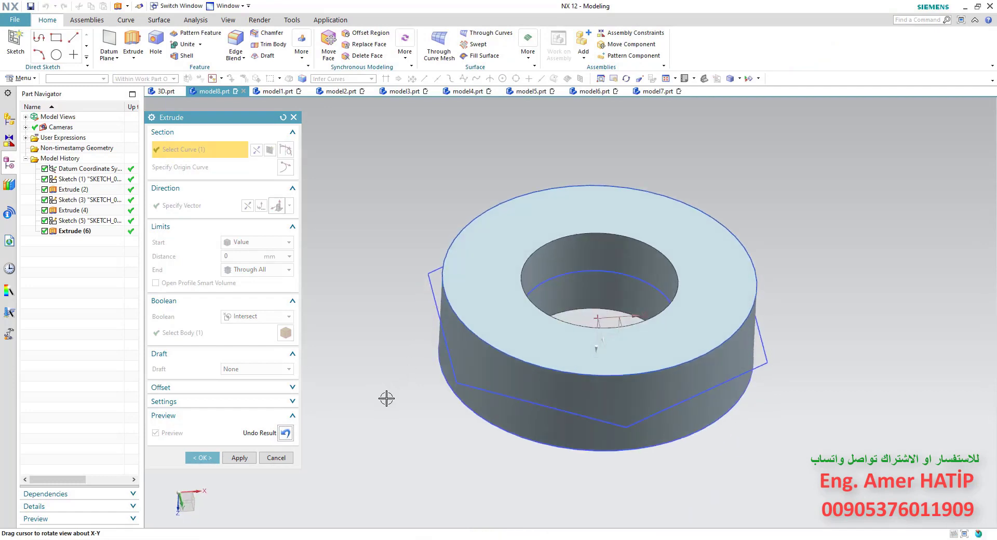
left_click(284, 434)
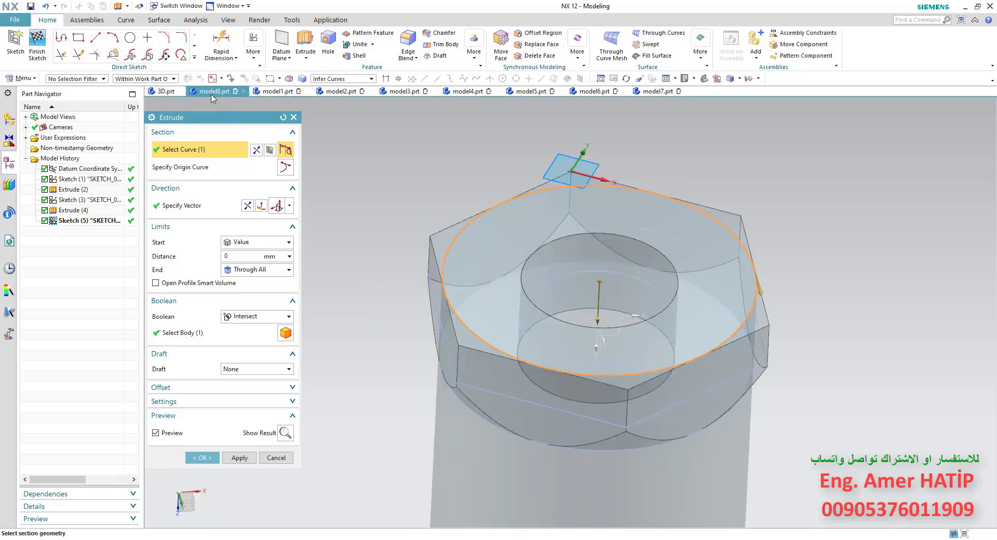
Step: Add a -30° From Start Limit draft and preview the chamfered nut
left_click(289, 370)
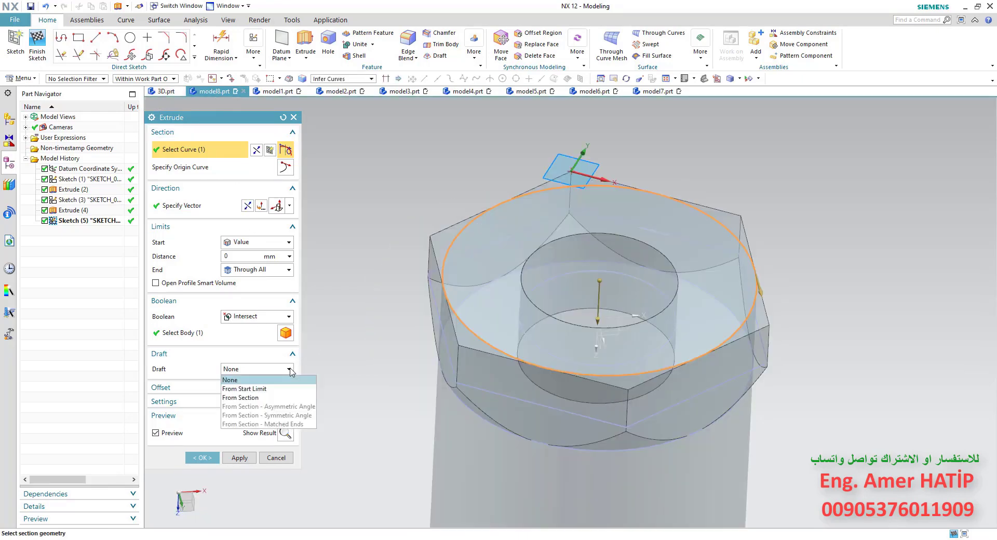
left_click(261, 389)
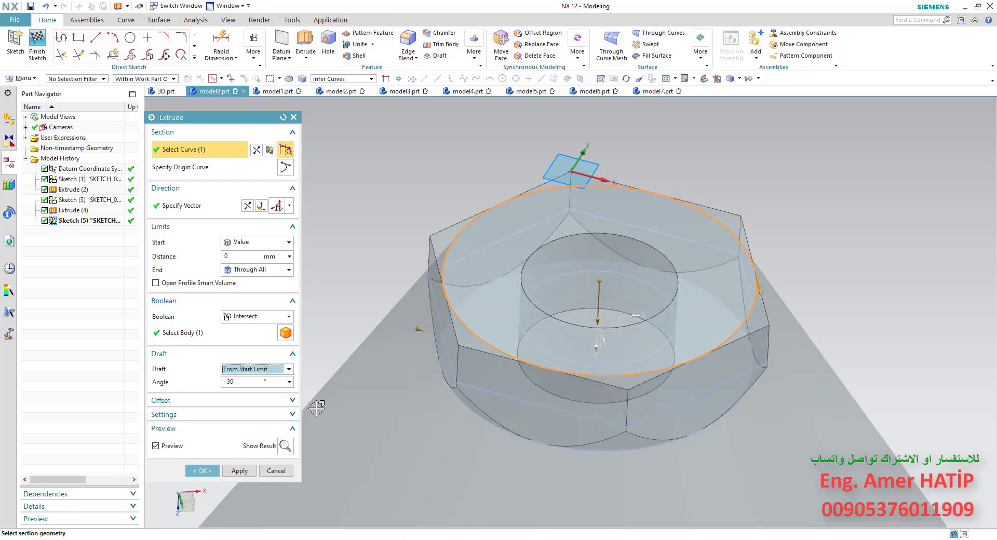
middle_click_drag(378, 323, 353, 315)
left_click(240, 382)
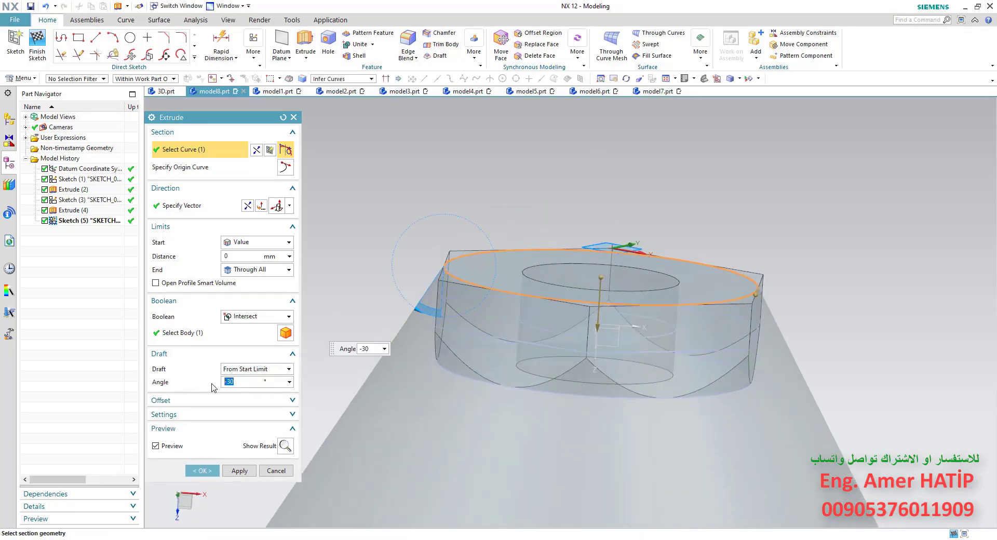
mouse_move(389, 394)
middle_mouse_down()
mouse_move(342, 416)
mouse_move(422, 418)
mouse_move(419, 394)
mouse_move(485, 430)
mouse_move(438, 405)
middle_mouse_up()
left_click(285, 446)
Step: Commit the drafted intersecting extrude and orbit the finished nut to inspect its chamfered corners
left_click(212, 464)
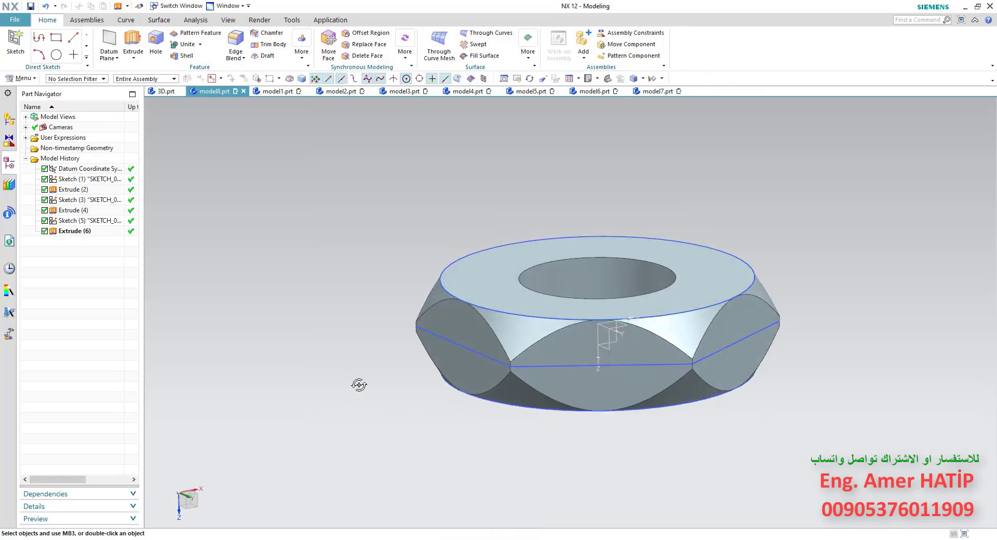
mouse_move(356, 384)
middle_mouse_down()
mouse_move(373, 398)
mouse_move(481, 385)
middle_mouse_up()
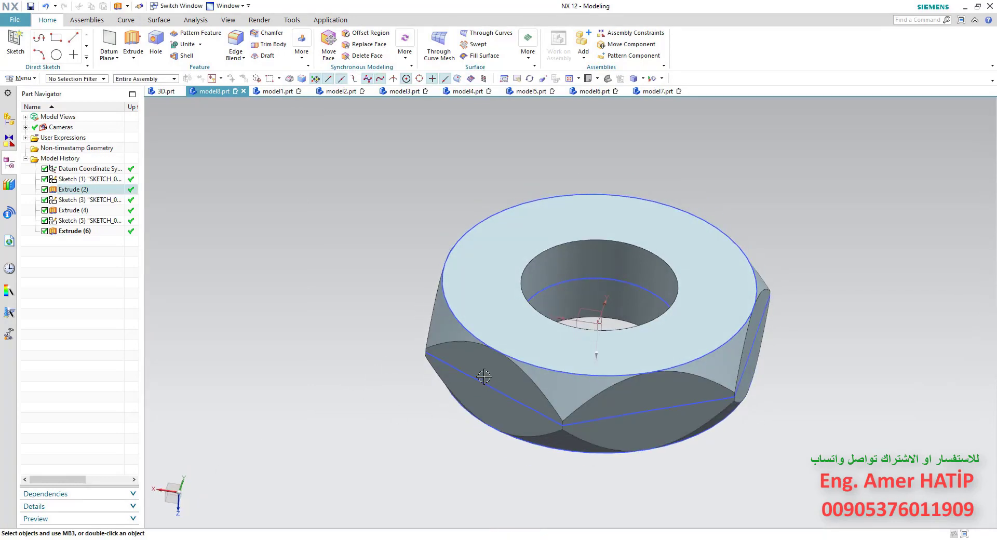
mouse_move(490, 314)
middle_mouse_down()
mouse_move(482, 292)
mouse_move(457, 283)
mouse_move(462, 294)
middle_mouse_up()
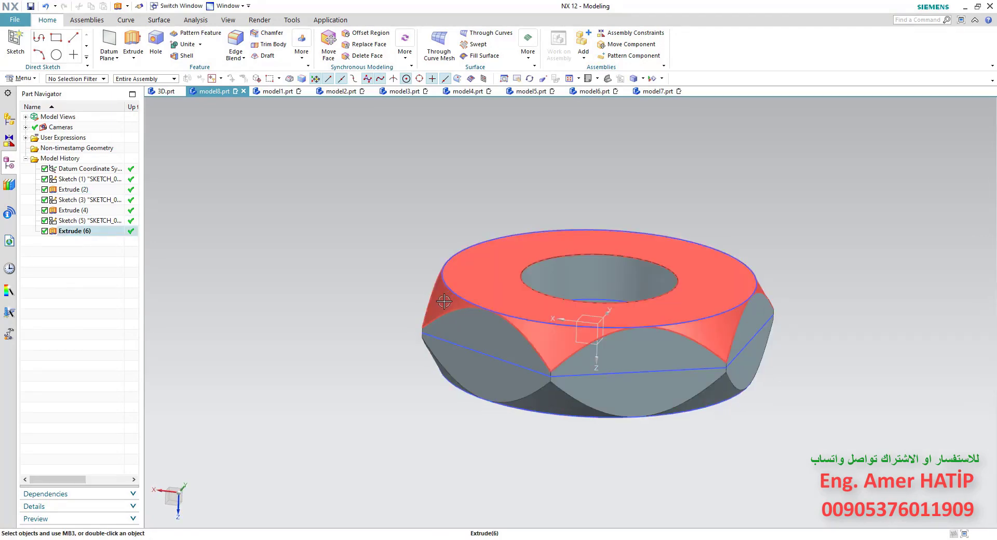
middle_click_drag(436, 306, 358, 234)
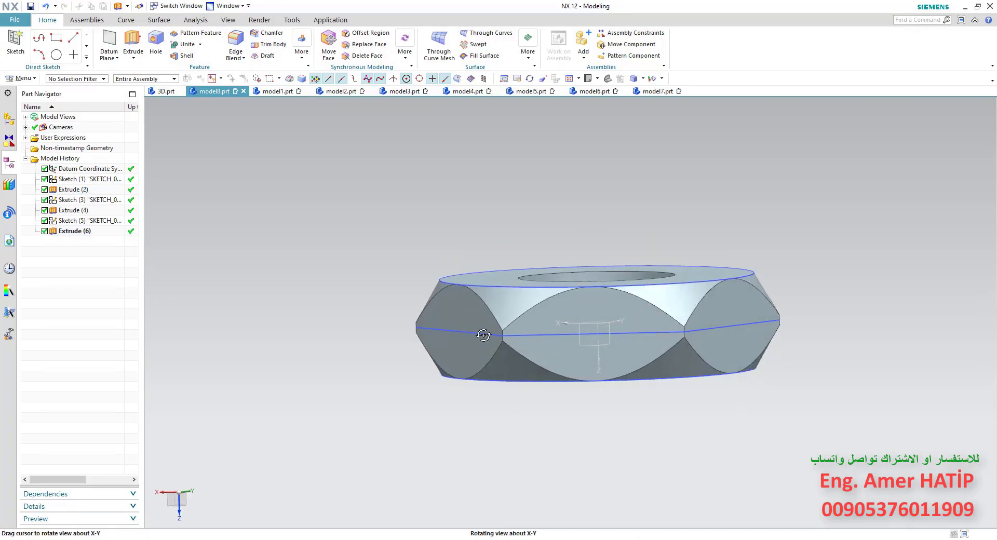
Step: In model7, delete Sketch (3) and Extrude (4) to remove the rounded corners
left_click(639, 92)
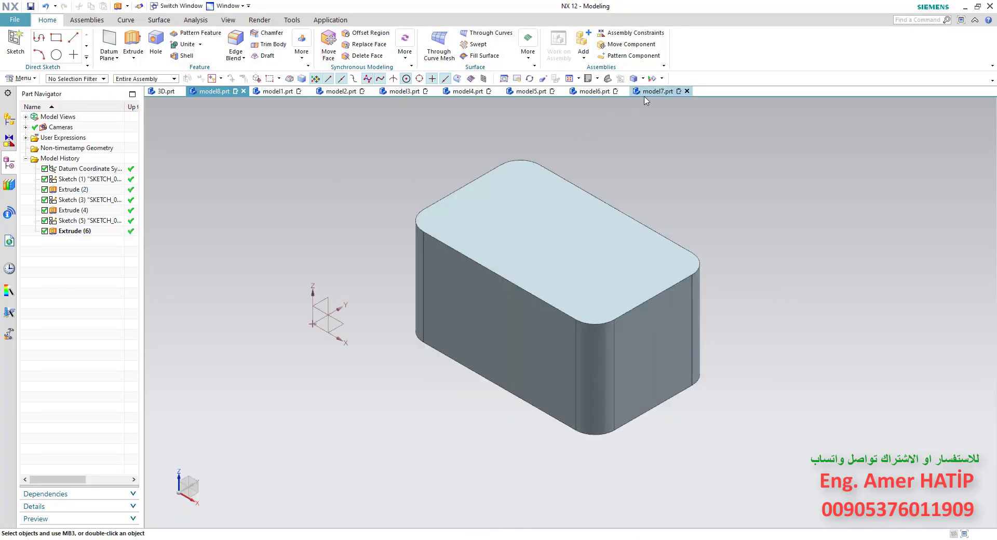
left_click(73, 190)
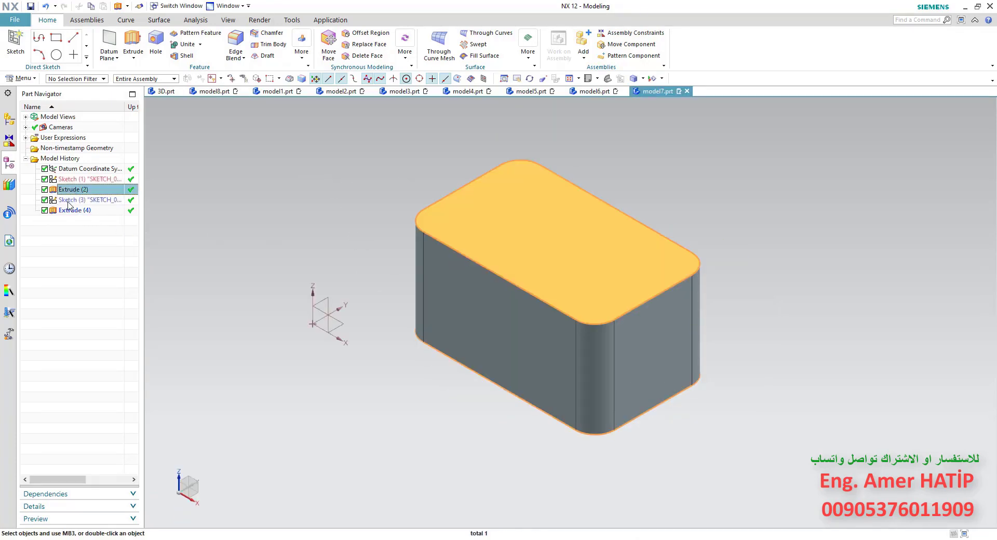
left_click(69, 210, "shift")
left_click(66, 200)
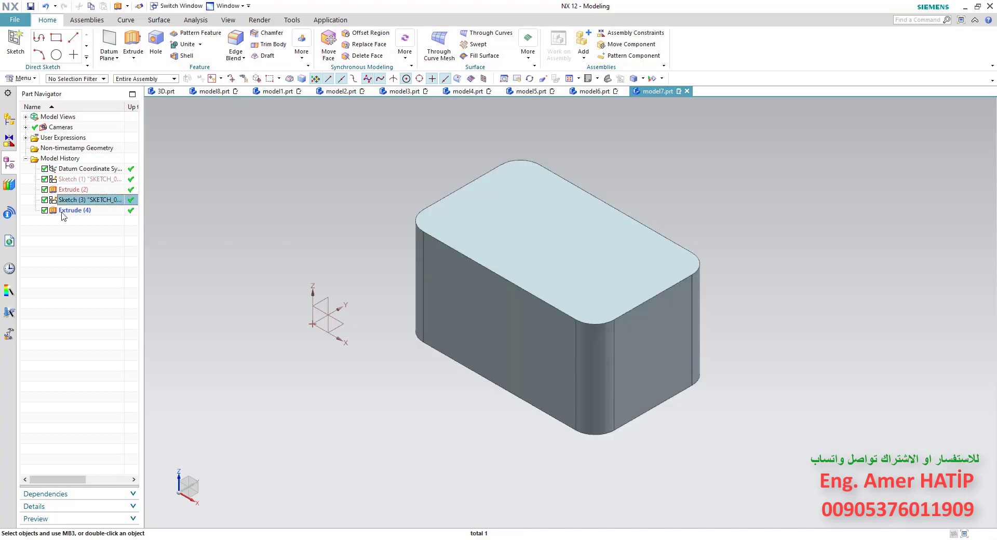
left_click(67, 199)
left_click(67, 210)
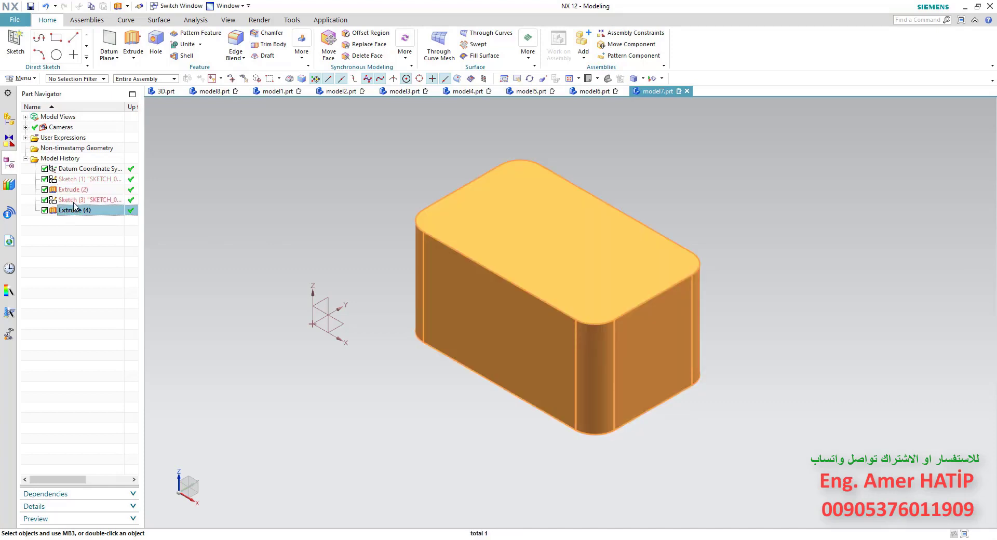
key("Delete")
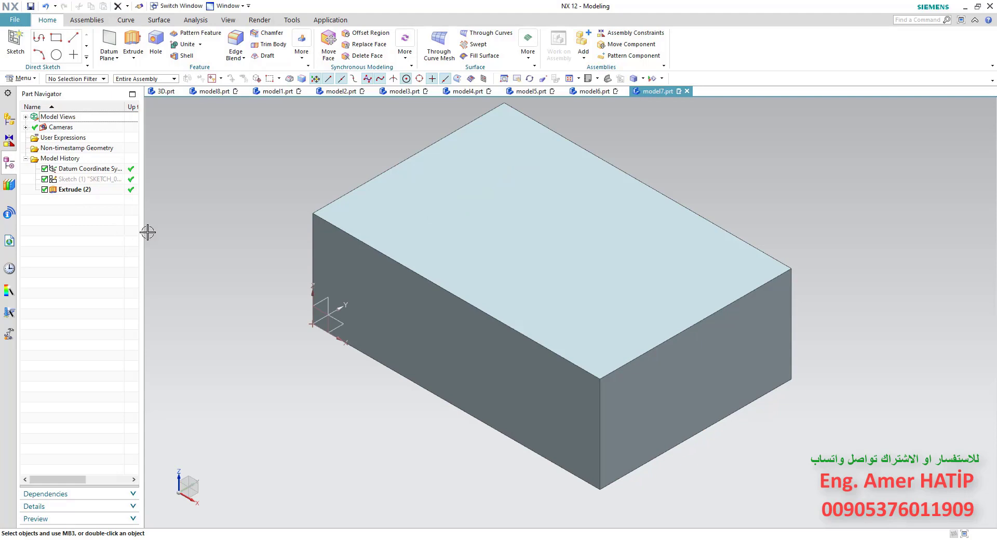
Step: Start a new sketch placed on the box's top face
left_click(15, 41)
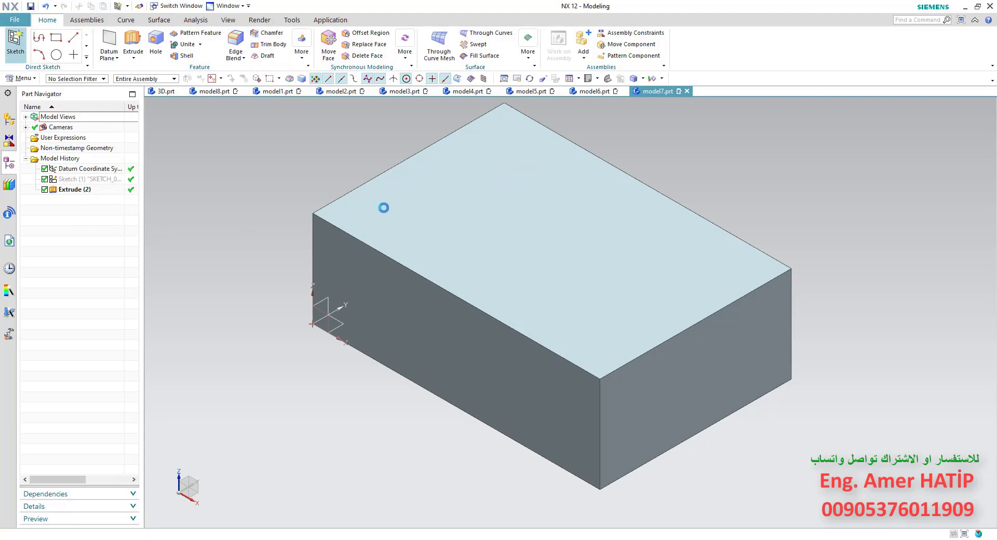
left_click(462, 212)
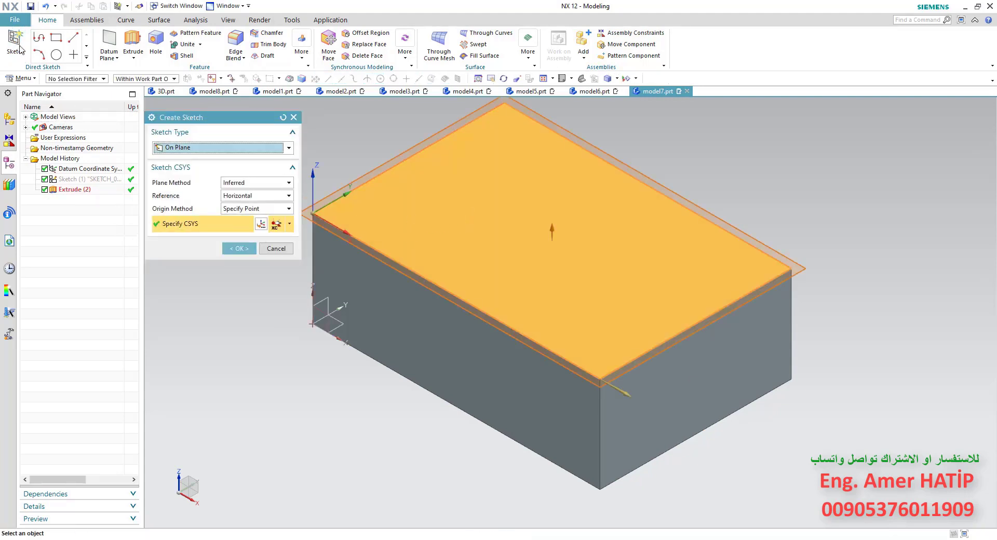
left_click(472, 229)
left_click(239, 249)
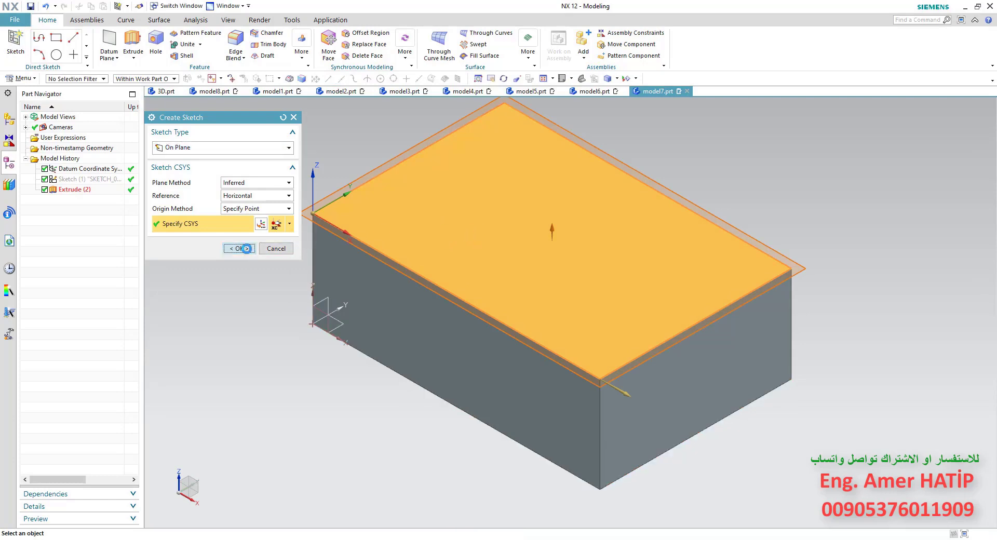